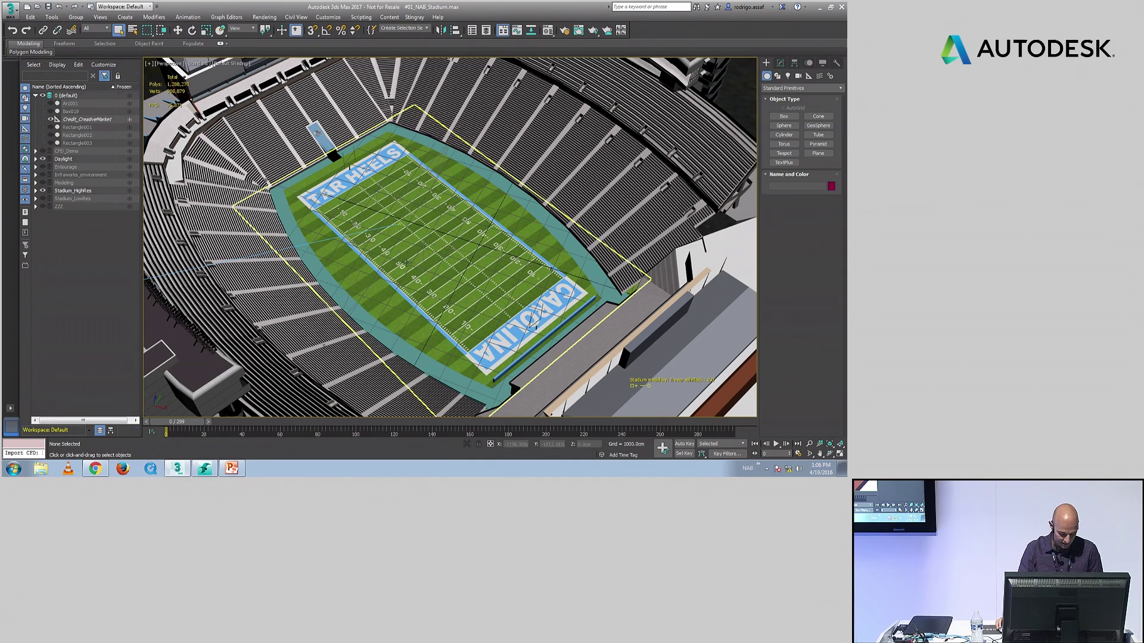
Step: Hide the Credit_CreativeMarket object and show the Infraworks_environment layer around the stadium
key("alt+z")
mouse_move(397, 270)
left_mouse_down()
mouse_move(398, 280)
mouse_move(400, 271)
left_mouse_up()
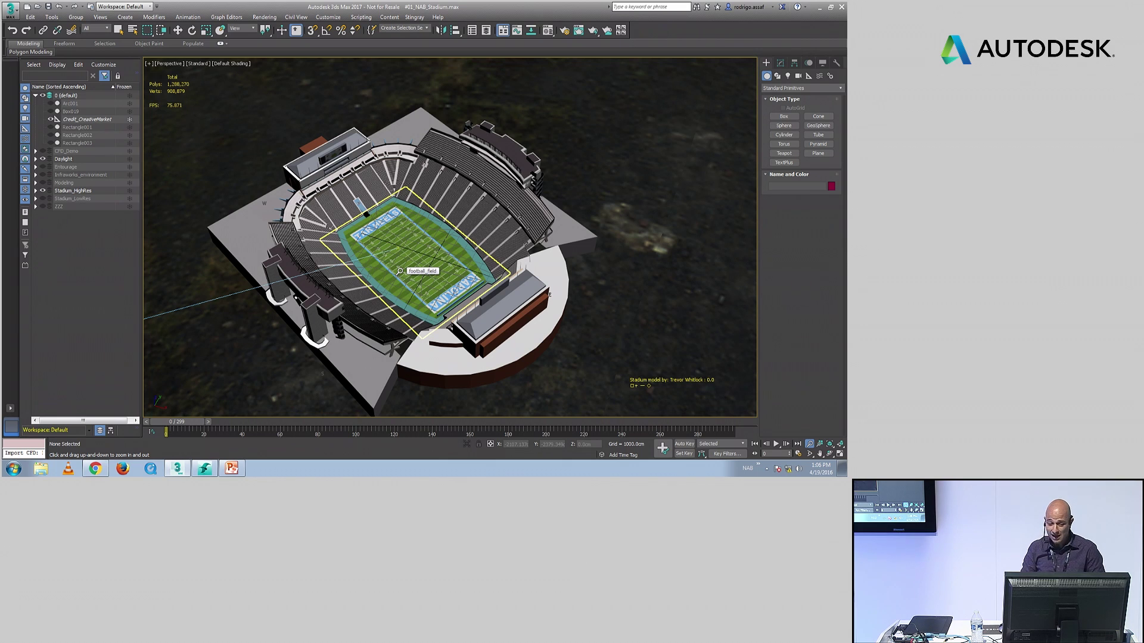
left_click(51, 119)
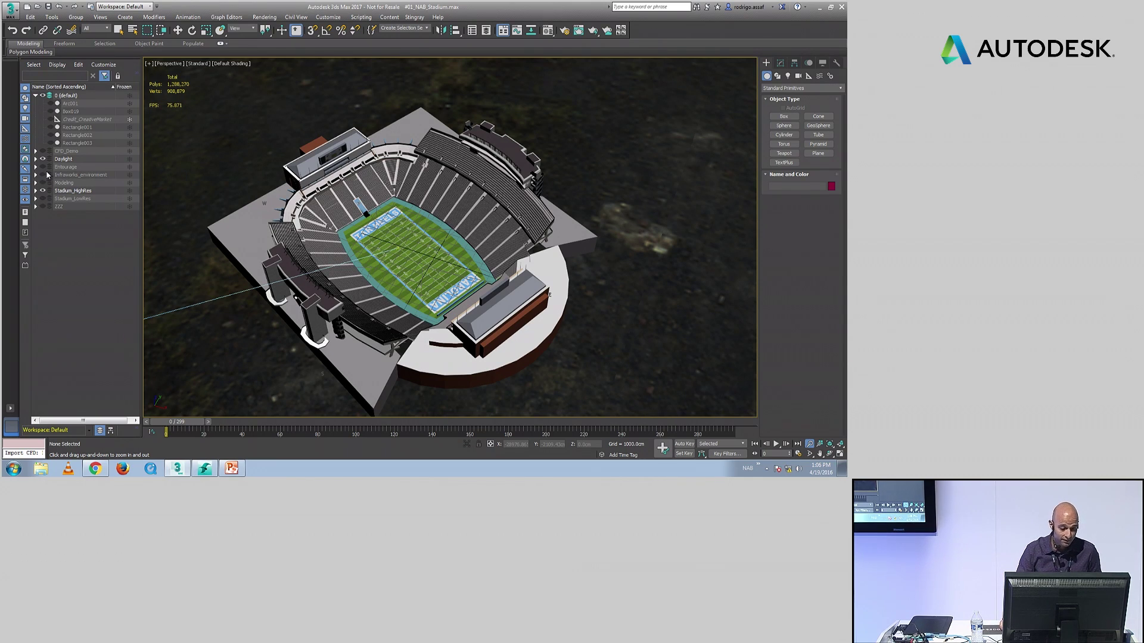
left_click(47, 175)
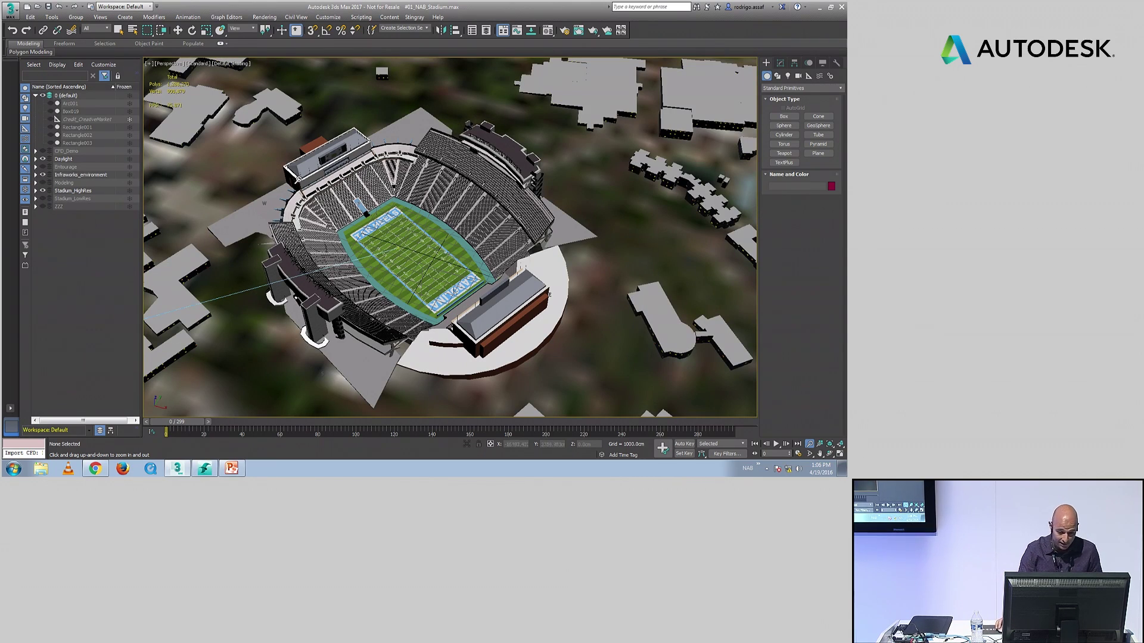
Step: Examine the extent of the terrain and city buildings surrounding the stadium from an oblique view
scroll(320, 187, "down", 10)
scroll(395, 266, "up", 3)
scroll(394, 267, "up", 2)
key("ctrl+r")
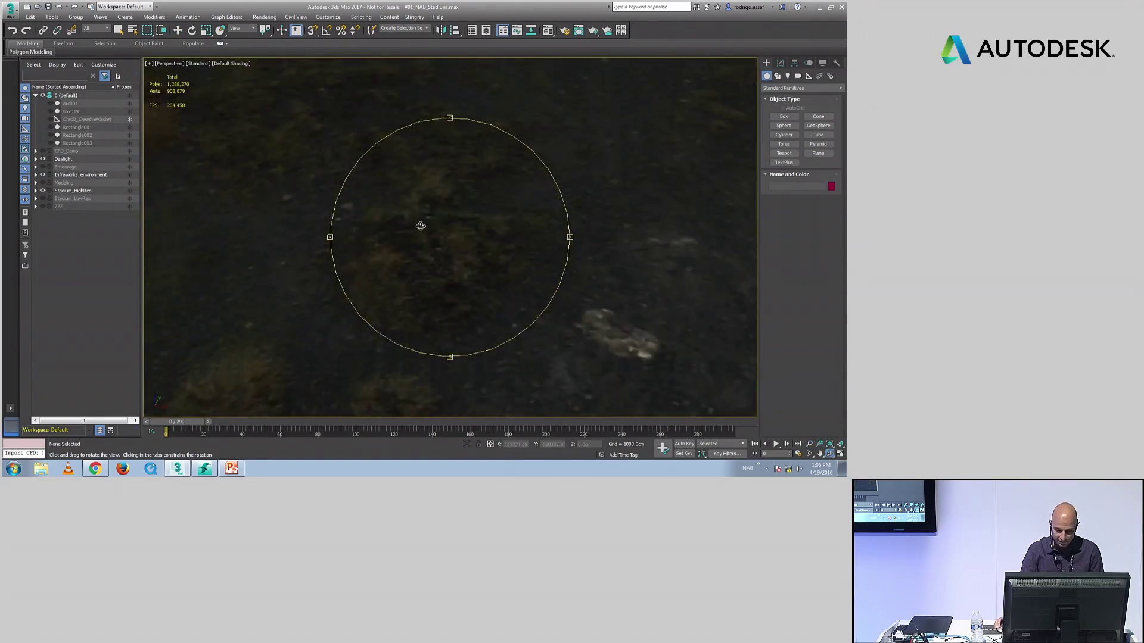
right_click(422, 225)
left_click(435, 280)
key("ctrl+r")
left_click_drag(437, 275, 518, 277)
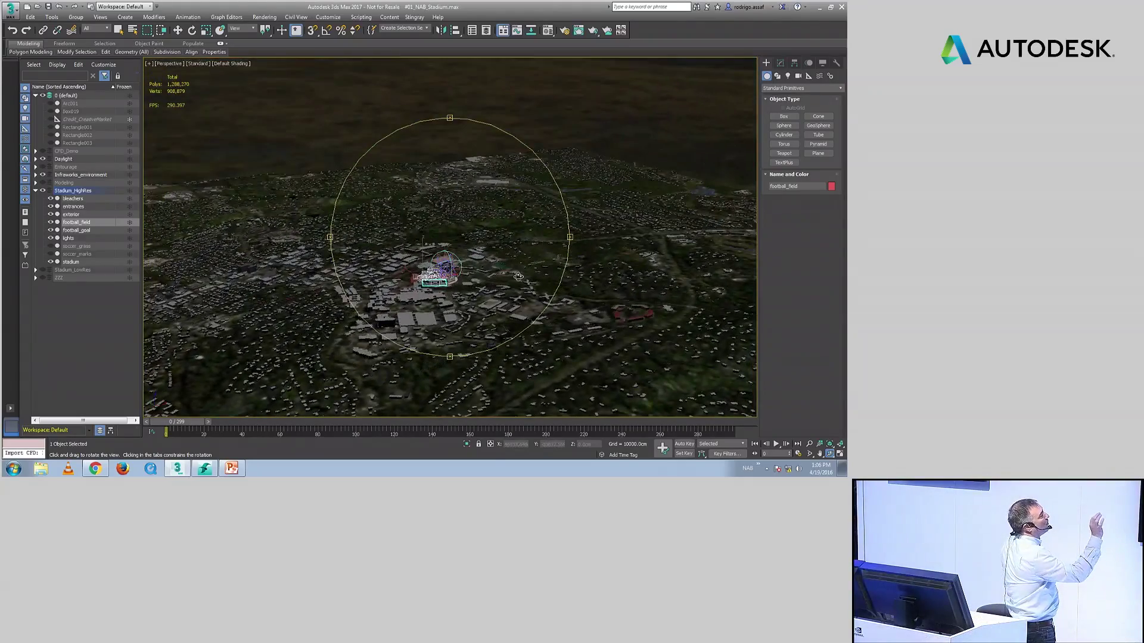
Step: Switch to VLC media player and play the 01-infraworks video
left_click(757, 465)
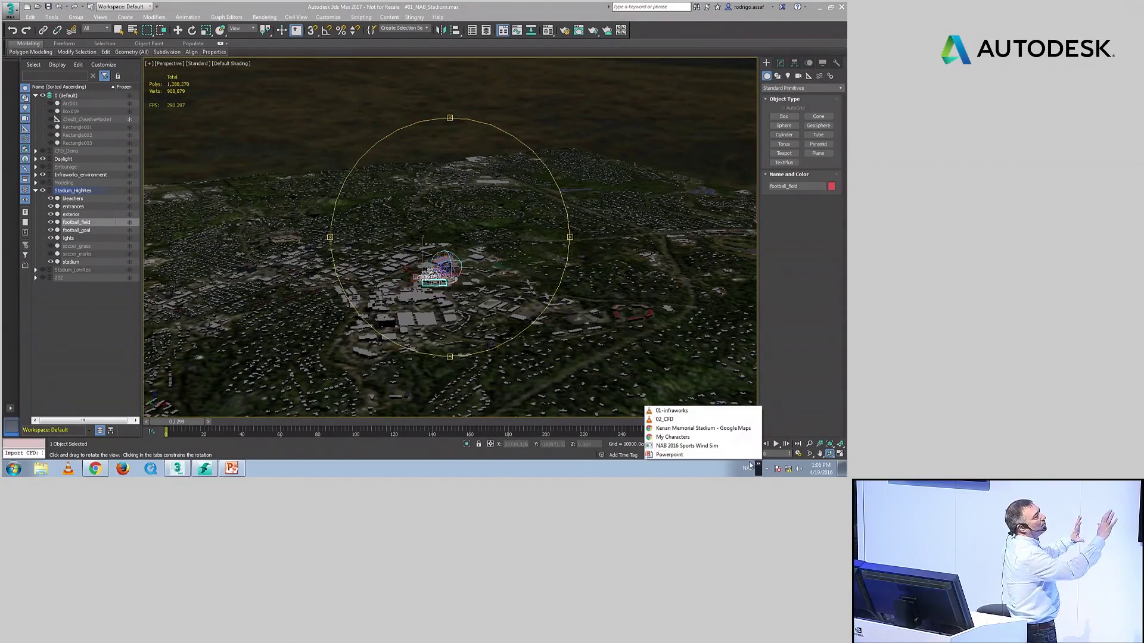
left_click(685, 413)
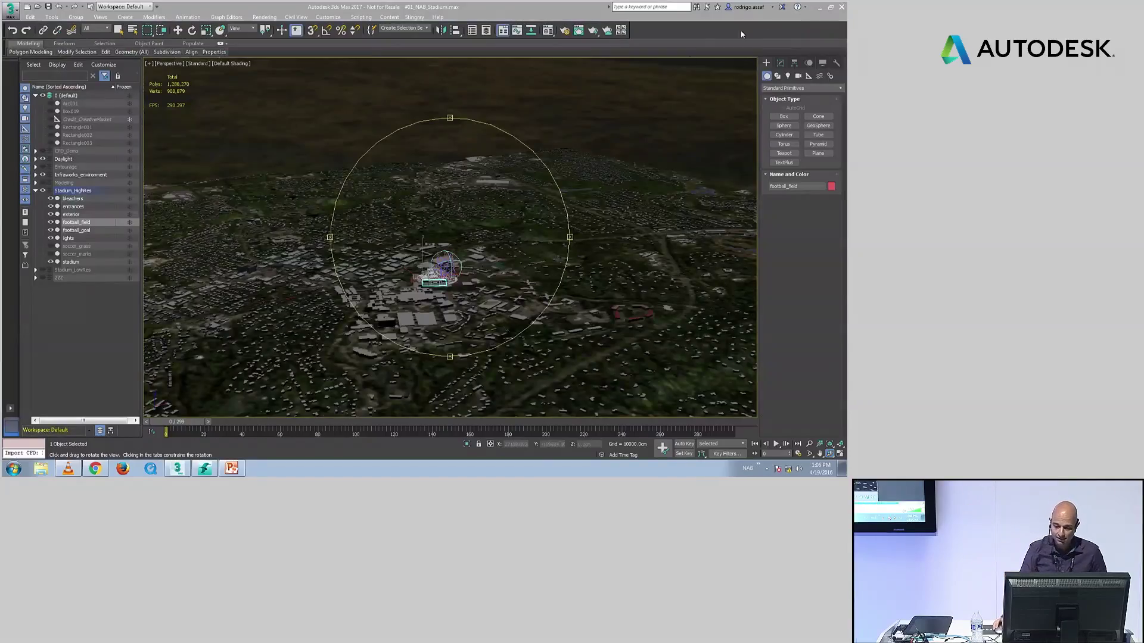
Step: Expand the Daylight layer and select its Compass001 helper
left_click_drag(447, 178, 447, 290)
key("alt+z")
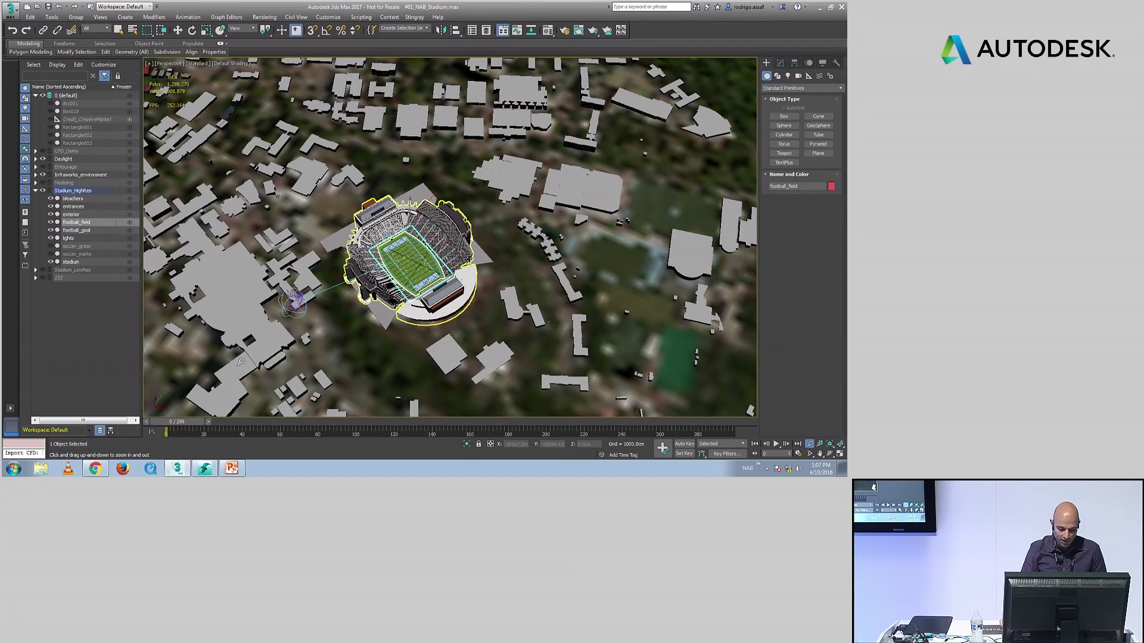
left_click(73, 159)
key("ctrl+r")
left_click_drag(453, 268, 451, 250)
key("w")
left_click(35, 159)
left_click(76, 167)
key("z")
Step: Compare the stadium's orientation from above with the Kenan Memorial Stadium satellite view in Google Maps in Chrome
key("ctrl+r")
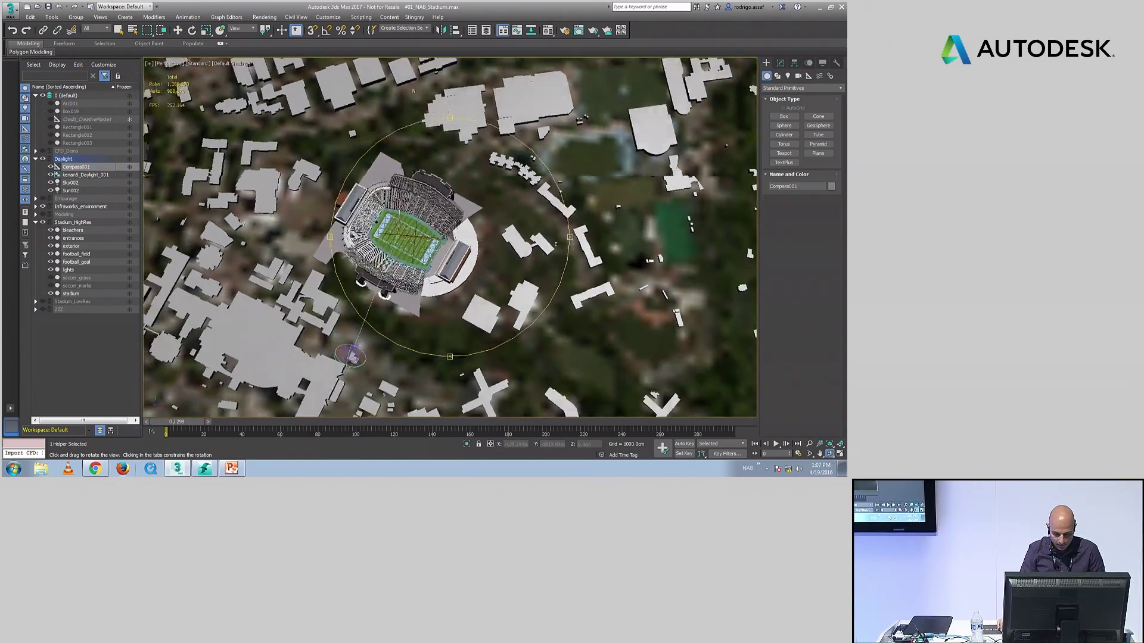
mouse_move(417, 238)
left_mouse_down()
mouse_move(411, 250)
mouse_move(423, 235)
left_mouse_up()
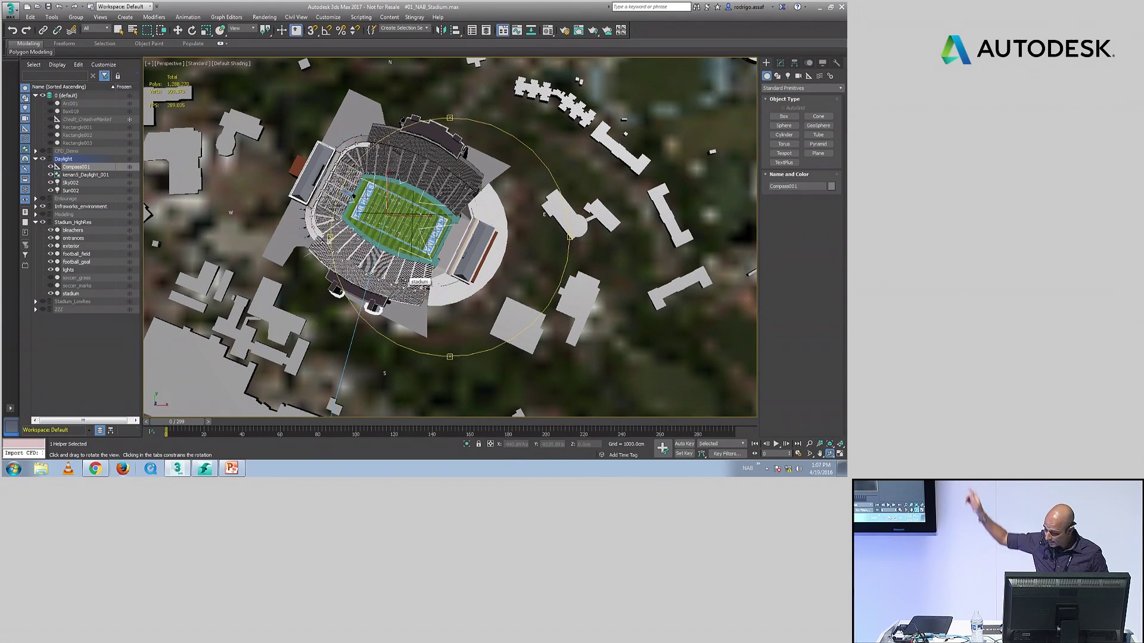
left_click(95, 469)
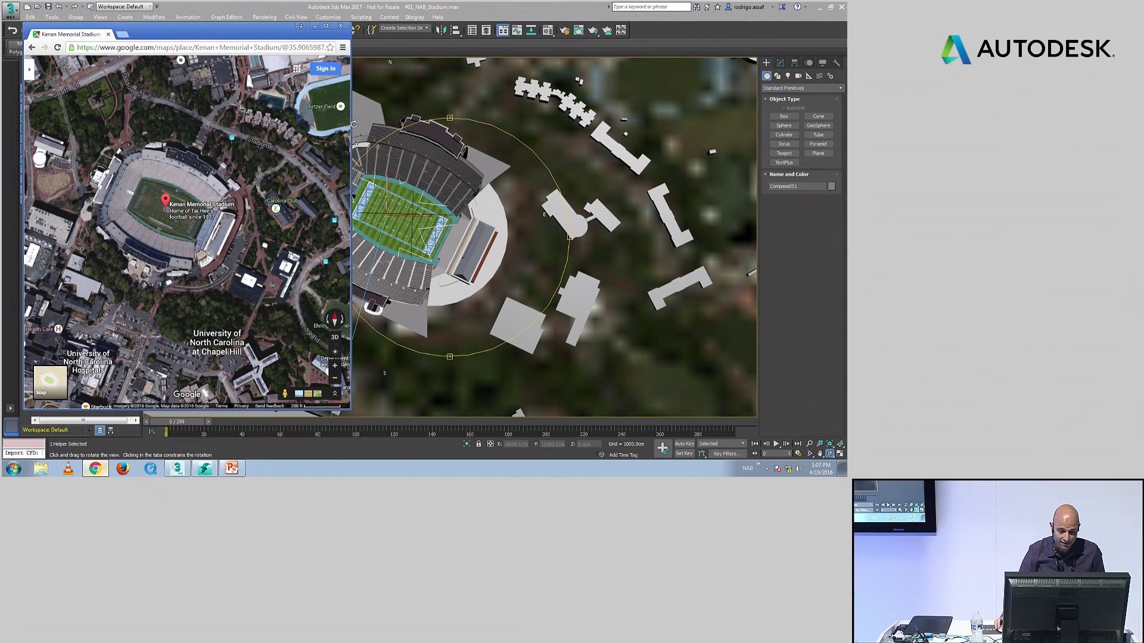
left_click(315, 26)
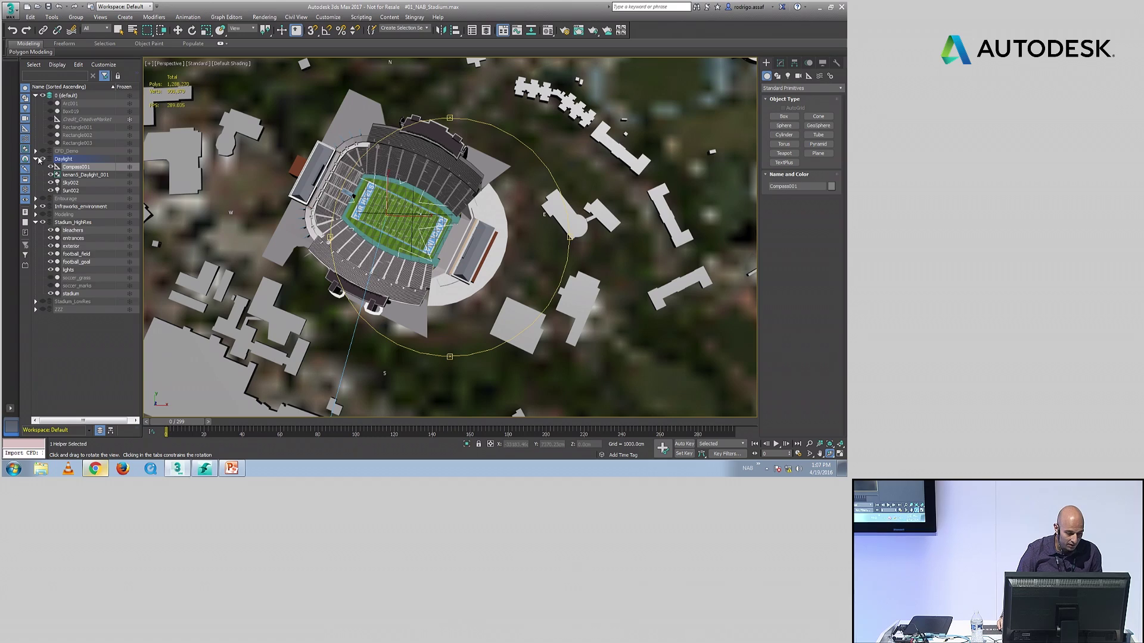
Step: Hide the Daylight layer and select the stadium object in an angled view
left_click(42, 160)
left_click(403, 239)
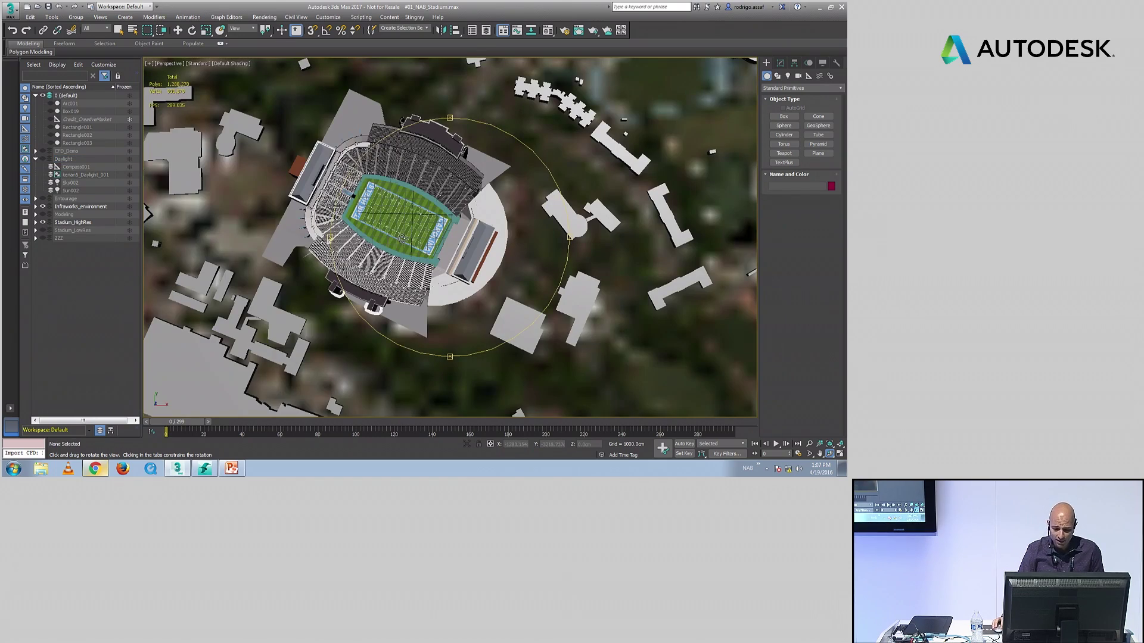
left_click(383, 239)
middle_click_drag(383, 238, 404, 233, "alt")
left_click_drag(404, 232, 403, 230)
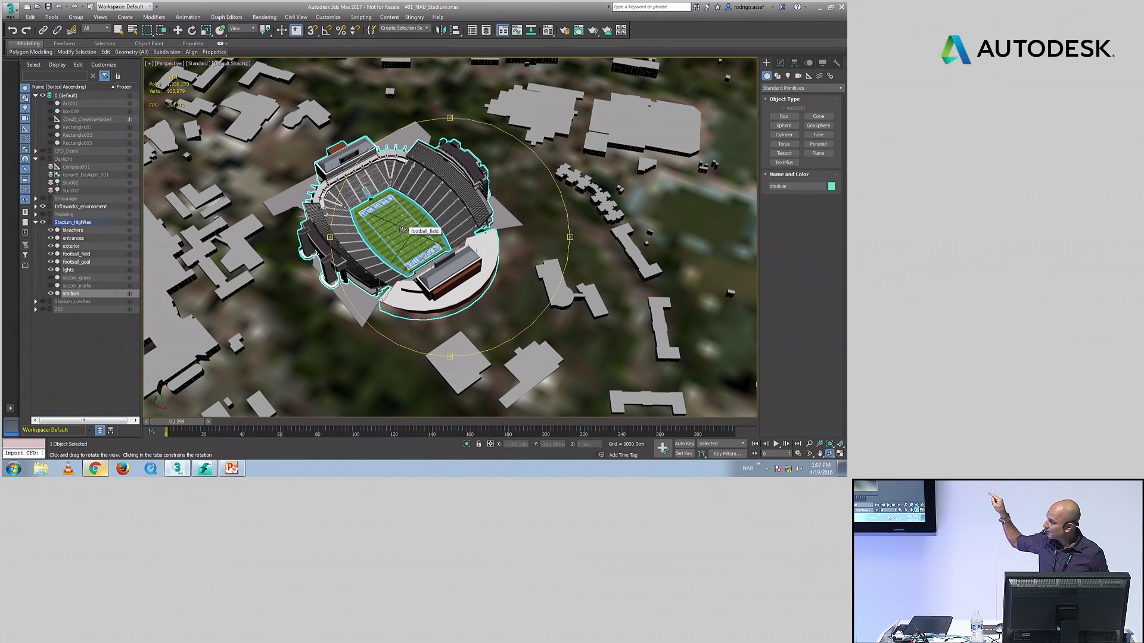
left_click_drag(390, 229, 377, 229)
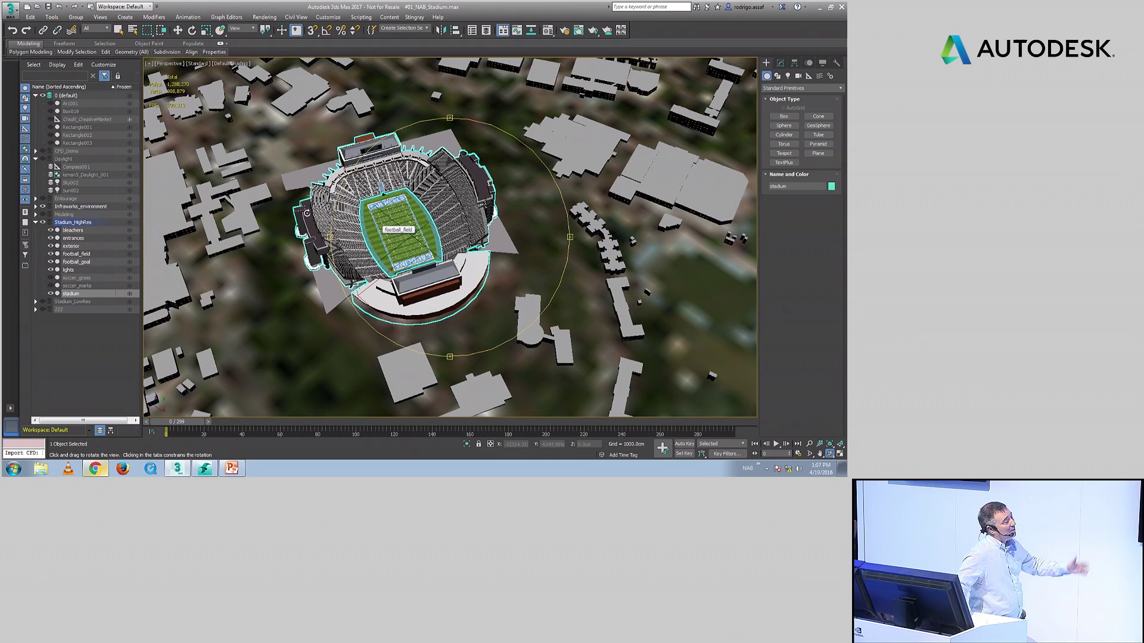
Step: Show the Modeling layer and apply a Boolean modifier to the pink 01_start box over the stands
left_click(43, 214)
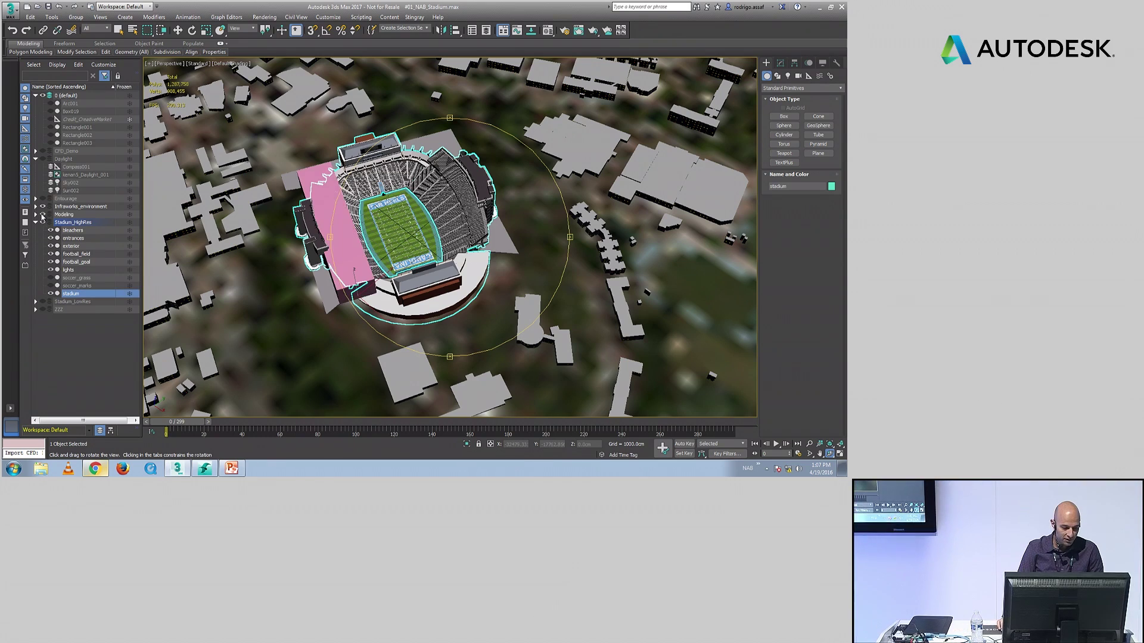
key("w")
left_click(331, 210)
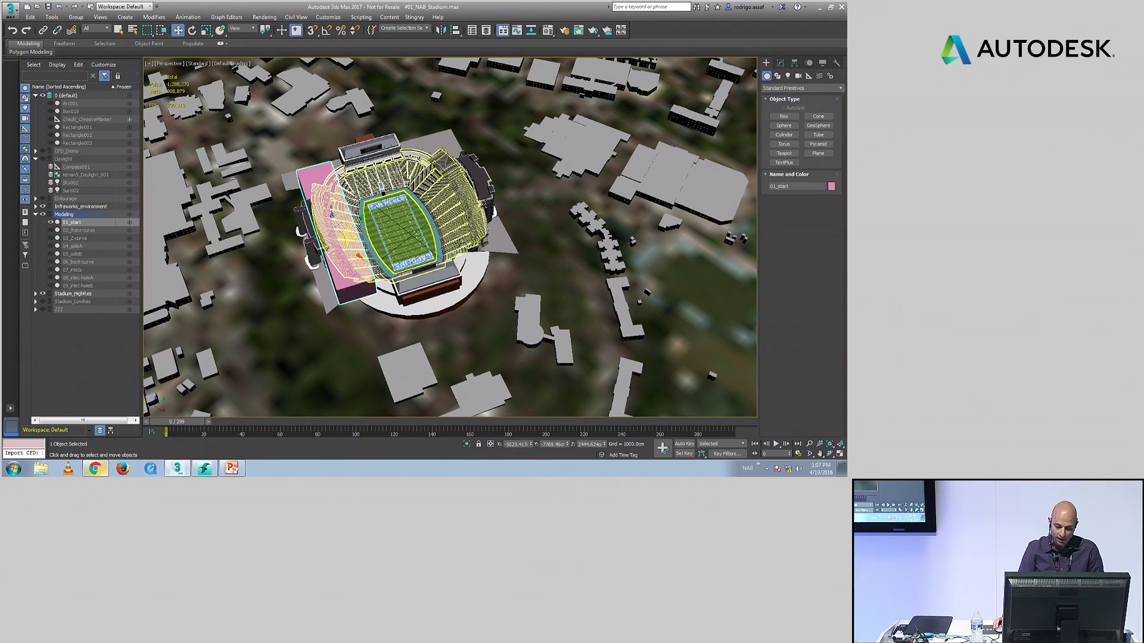
key("ctrl+r")
left_click_drag(331, 209, 369, 214)
key("ctrl+b")
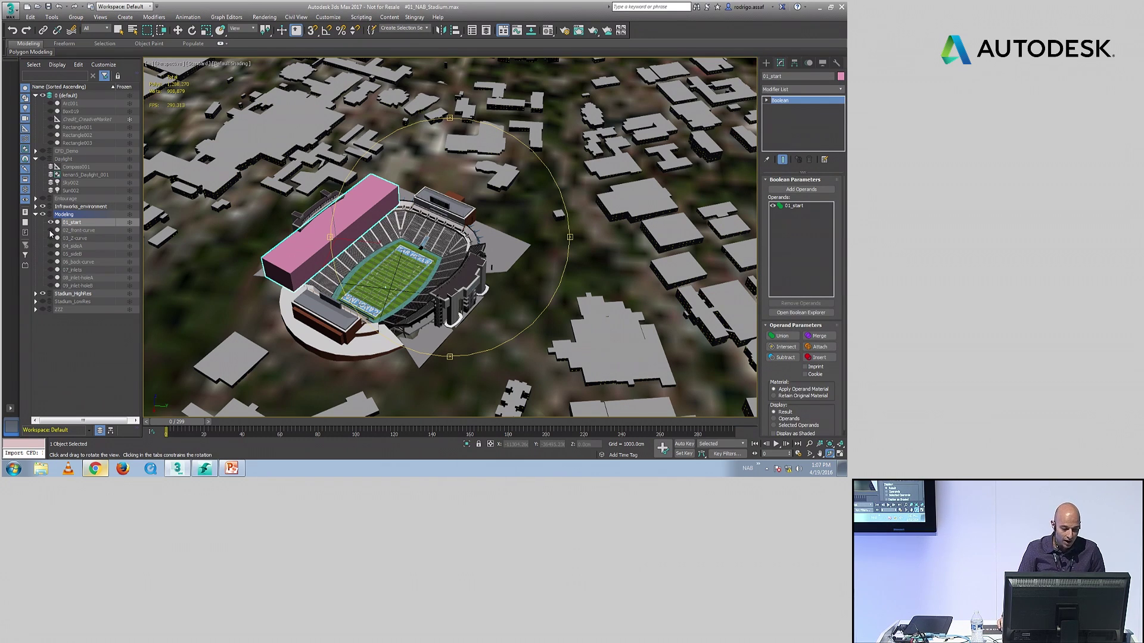
left_click_drag(307, 249, 409, 244)
key("alt+z")
scroll(406, 258, "up", 5)
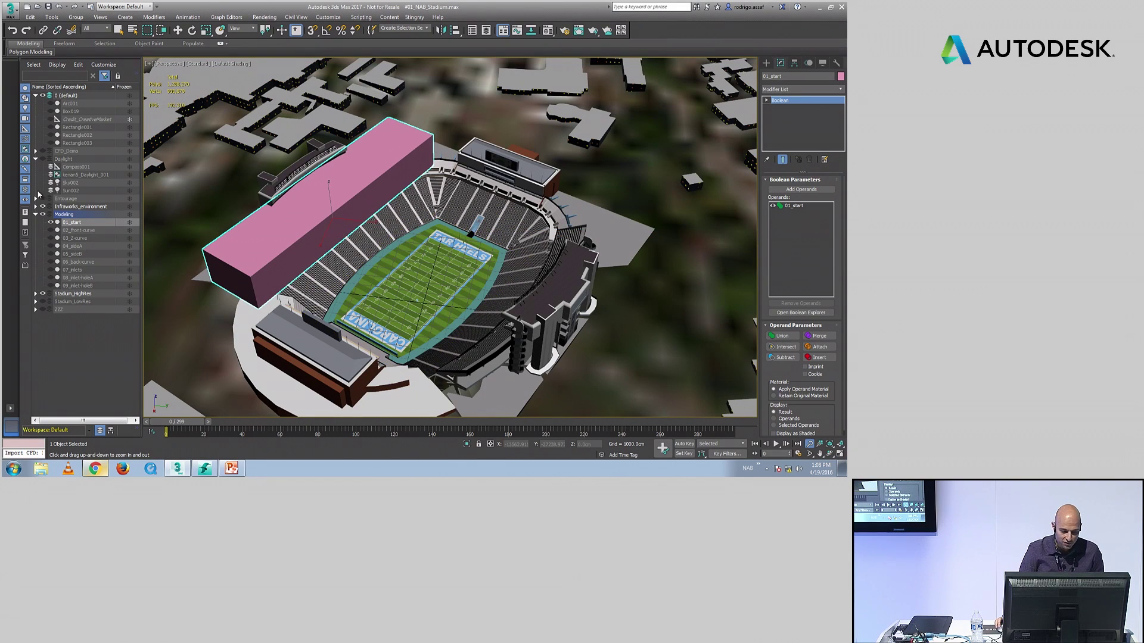
Step: Unhide the cutter objects 02_front-curve, 03_Z-curve, 04_sideA, 05_sideB and 06_back-curve in the Modeling layer
left_click(51, 230)
left_click(51, 238)
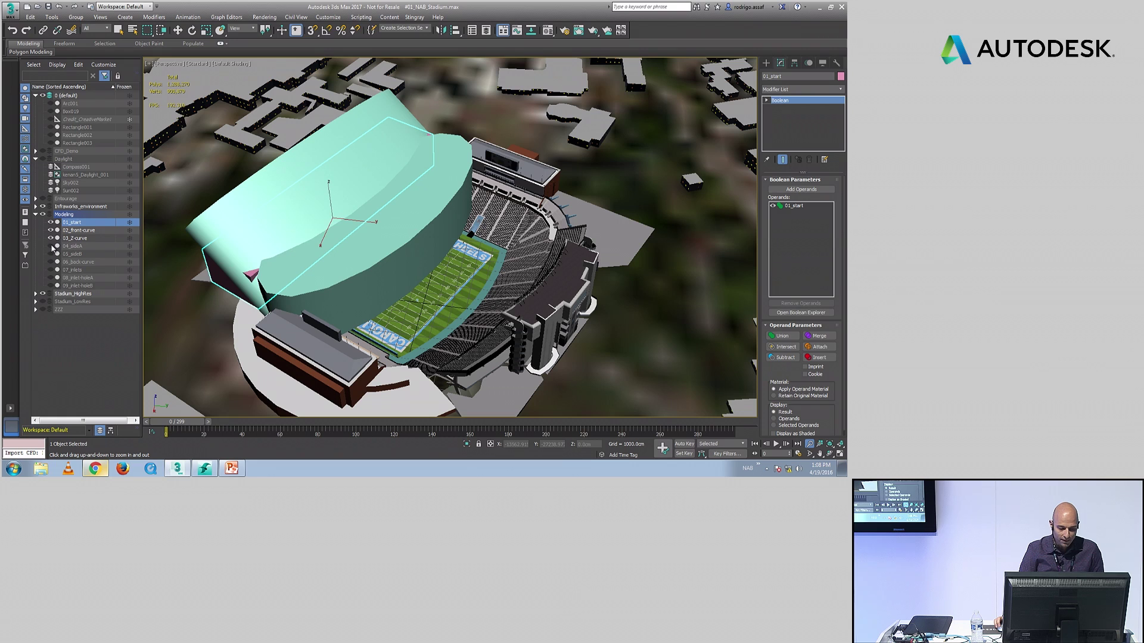
left_click(50, 246)
left_click(51, 254)
left_click(50, 261)
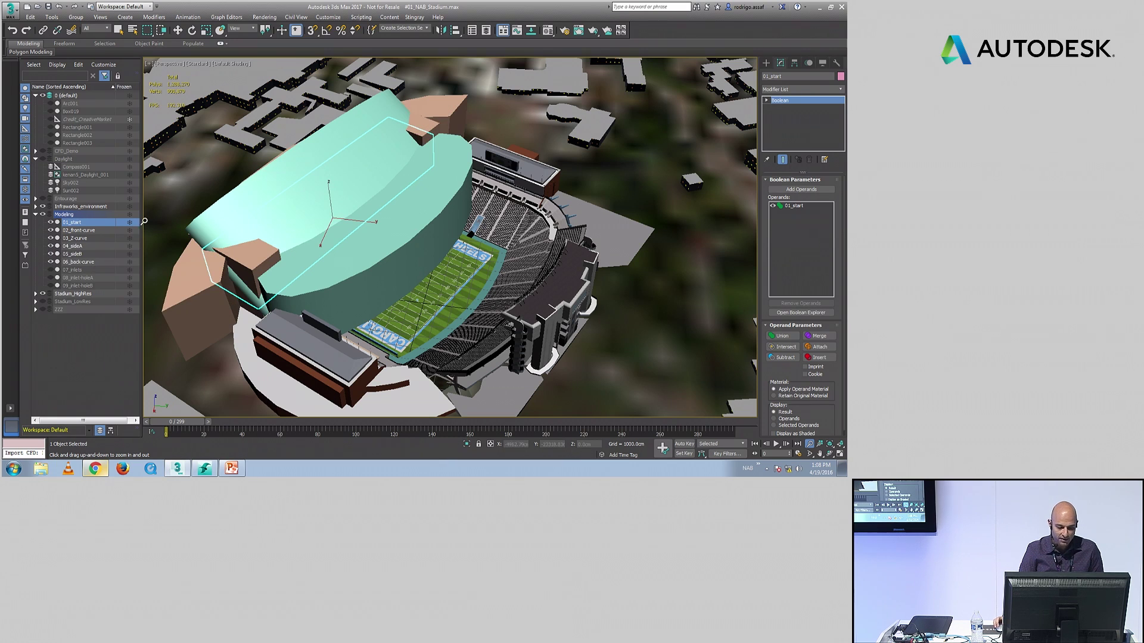
Step: Add the front curve, Z curve, back curve and both side objects as Boolean operands of 01_start
left_click(791, 189)
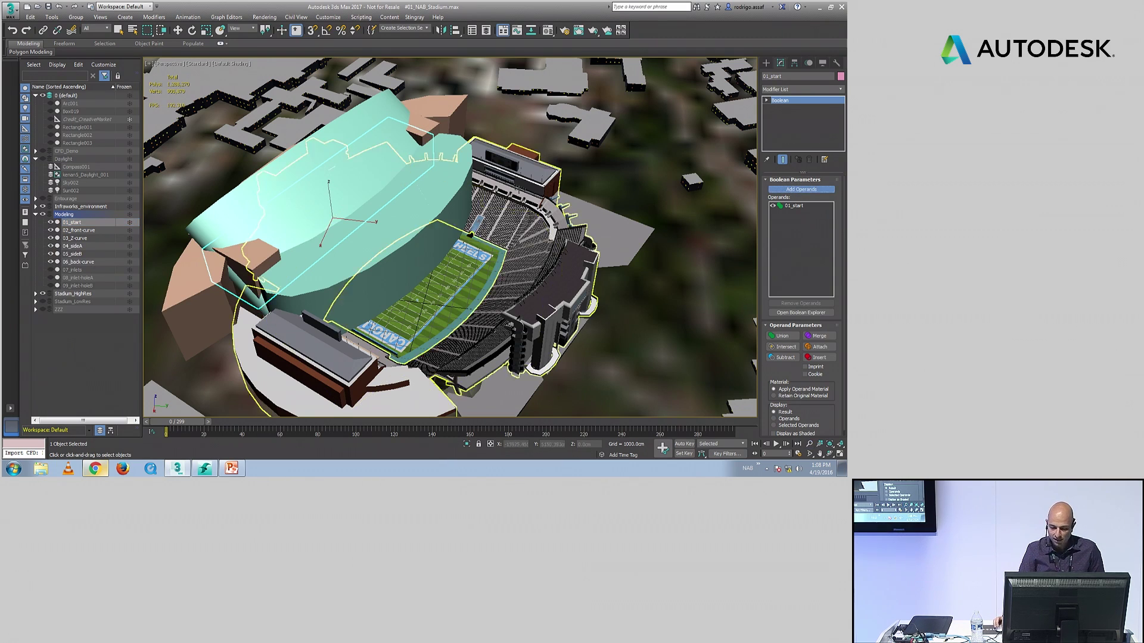
left_click(359, 184)
left_click(323, 160)
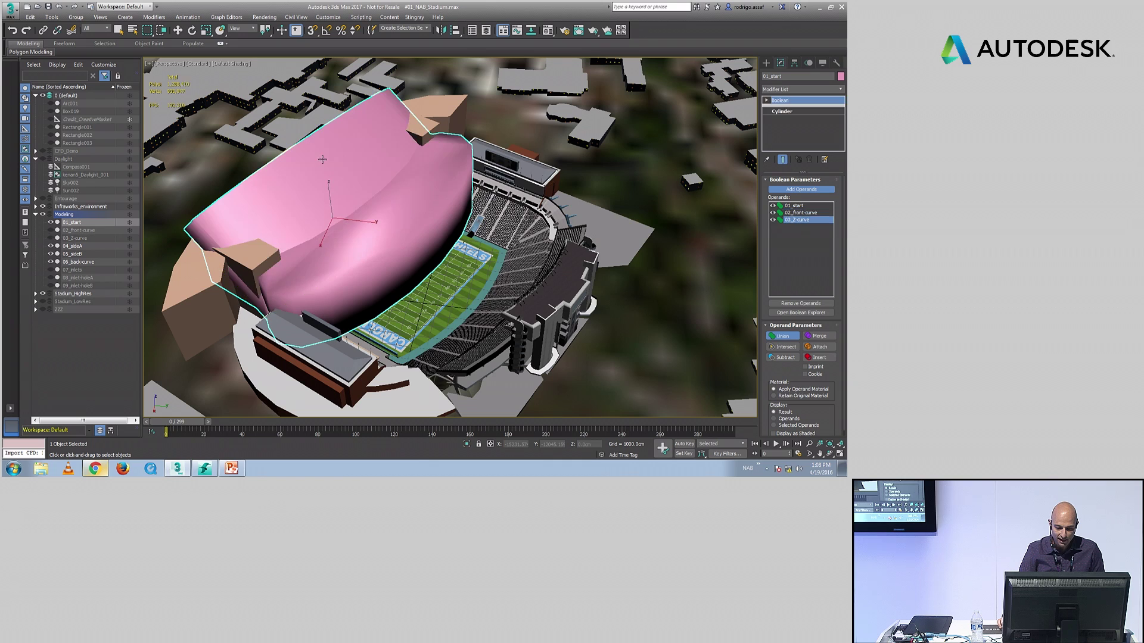
left_click(239, 269)
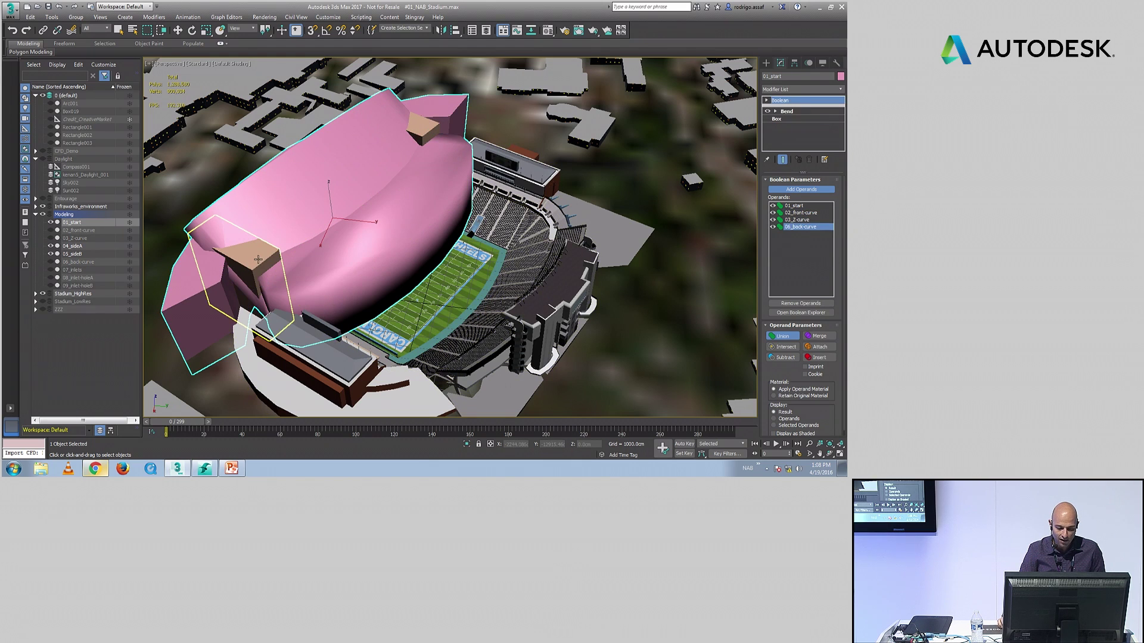
left_click(258, 260)
left_click(424, 126)
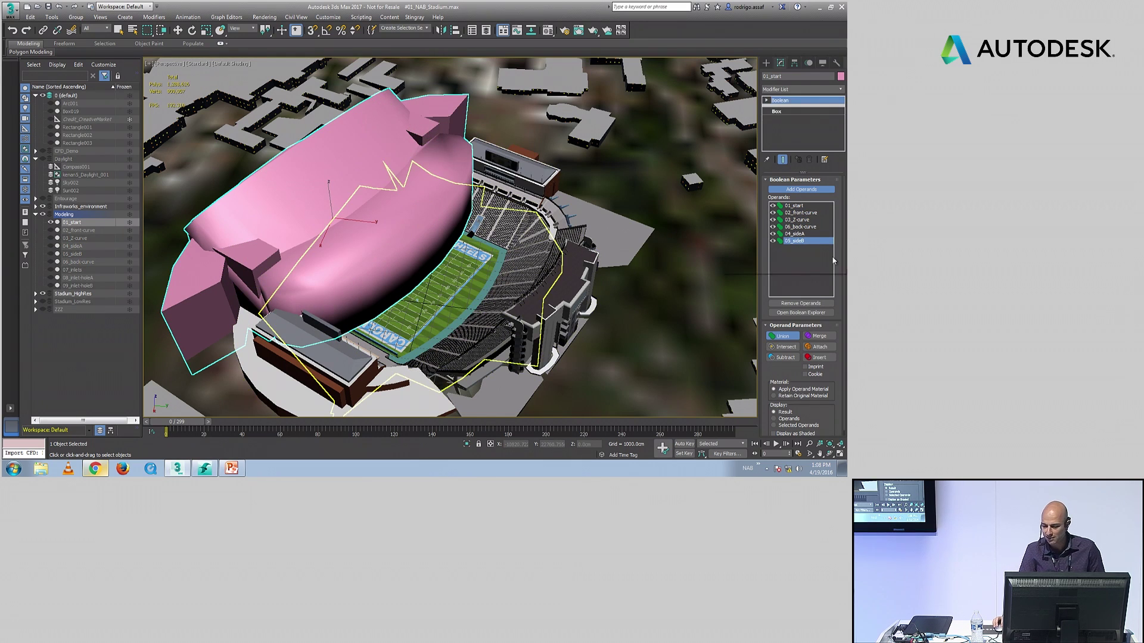
Step: Set all Boolean operands except 01_start to Subtract so they carve the box to fit the stands
left_click(799, 213, "shift")
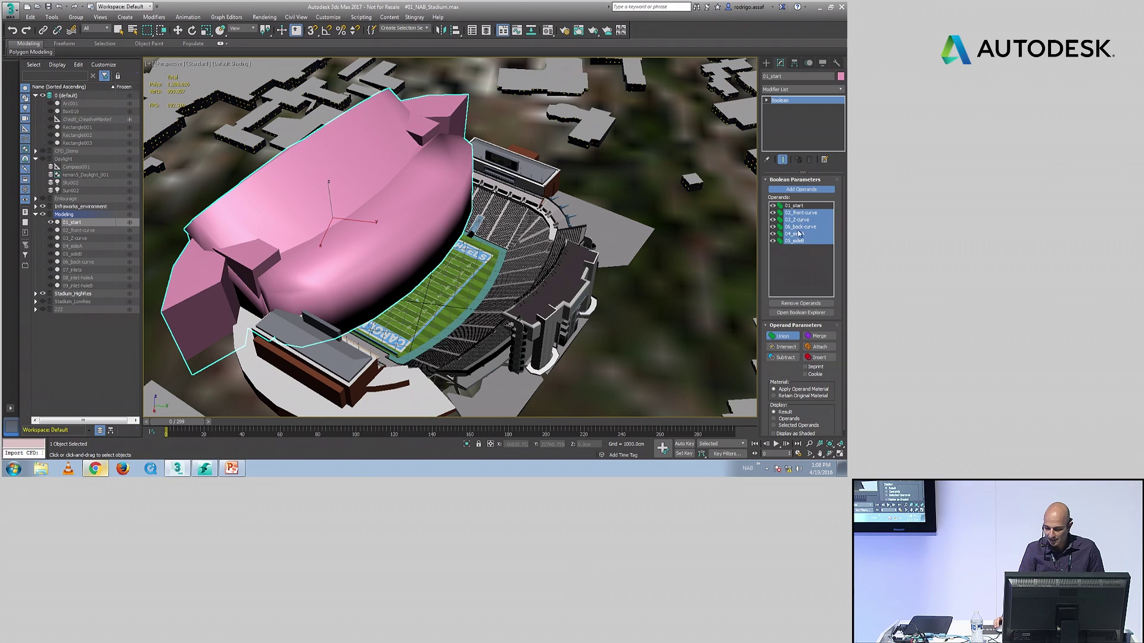
left_click(786, 358)
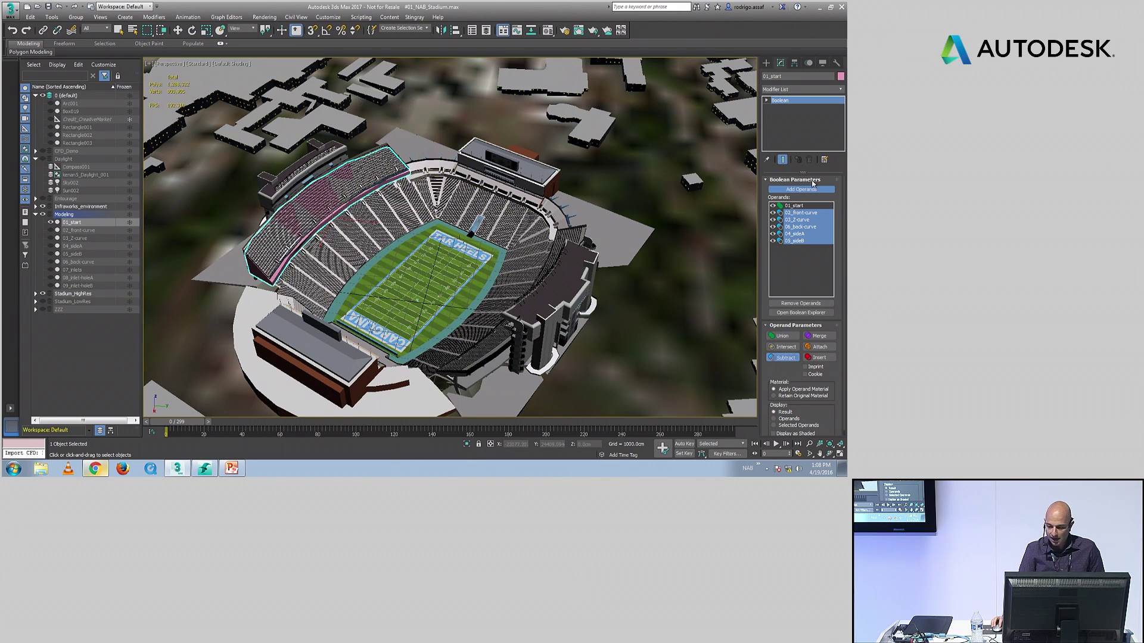
key("w")
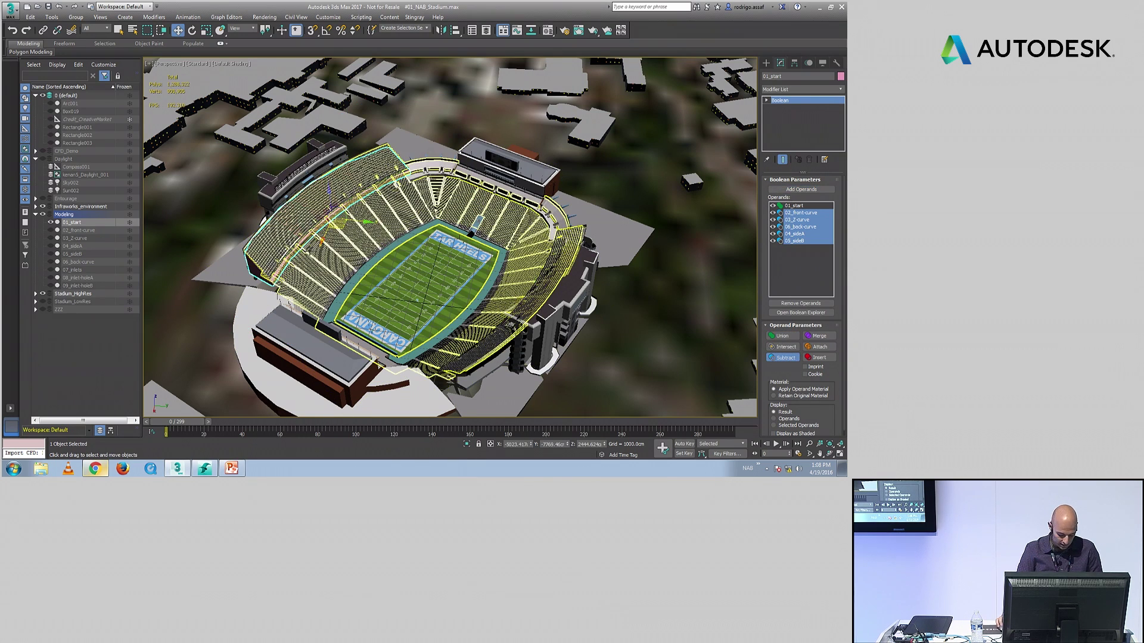
left_click(321, 209)
mouse_move(331, 198)
left_mouse_down()
mouse_move(329, 162)
mouse_move(330, 206)
left_mouse_up()
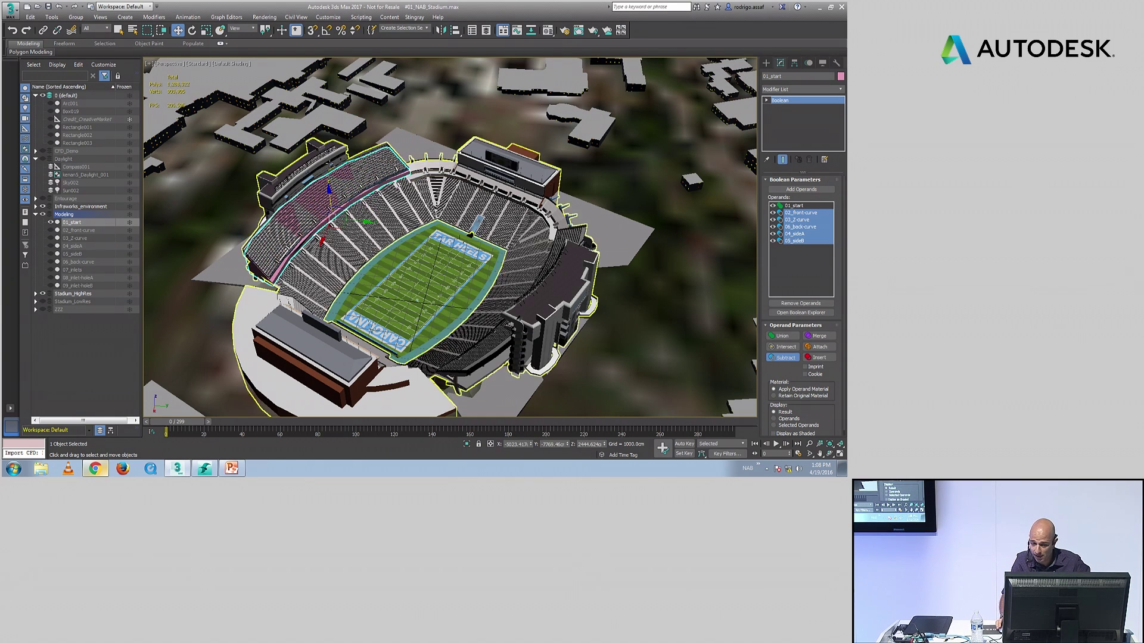
Step: Review the operands and their operation types in the Boolean Explorer
left_click(797, 313)
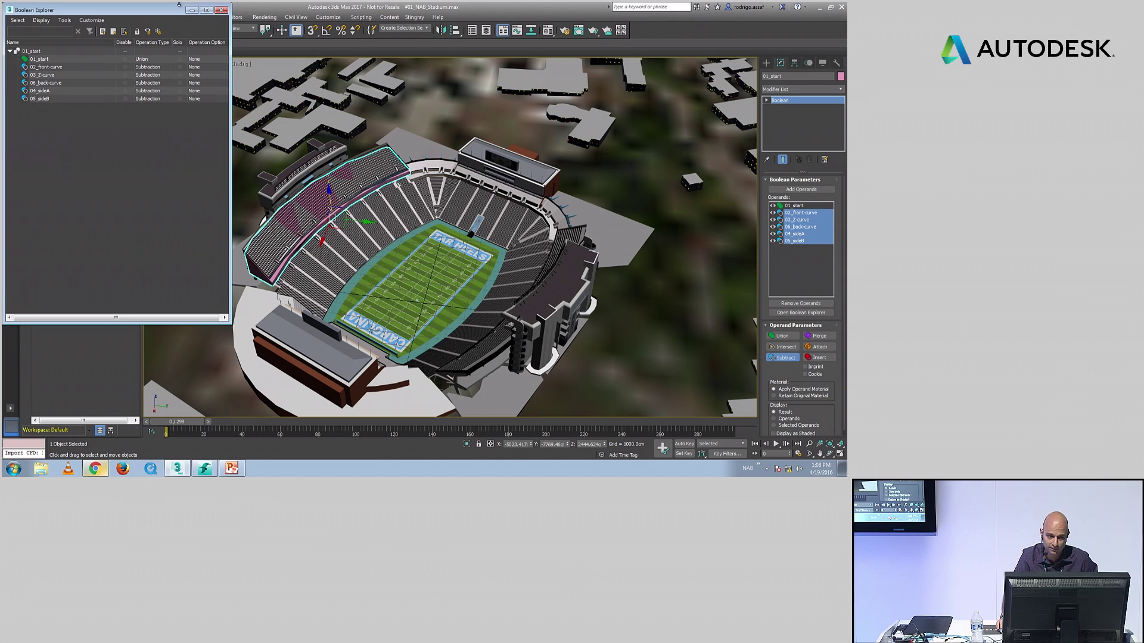
left_click(220, 10)
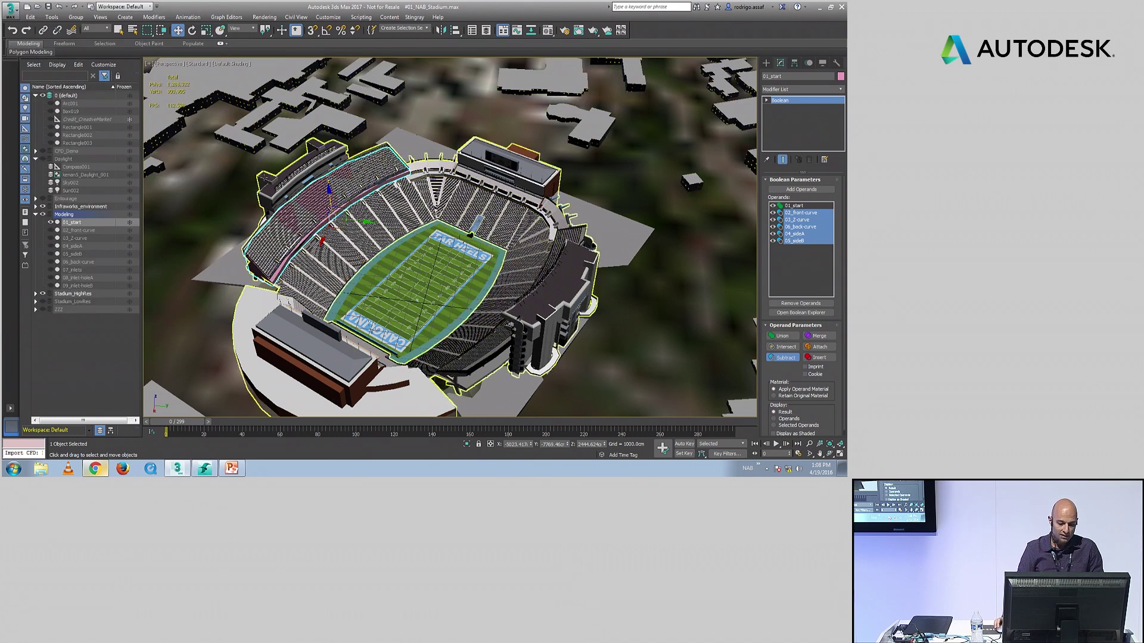
Step: Hide the Modeling and Stadium_HighRes layers and show the Stadium_LowRes layer
left_click(42, 215)
left_click(42, 222)
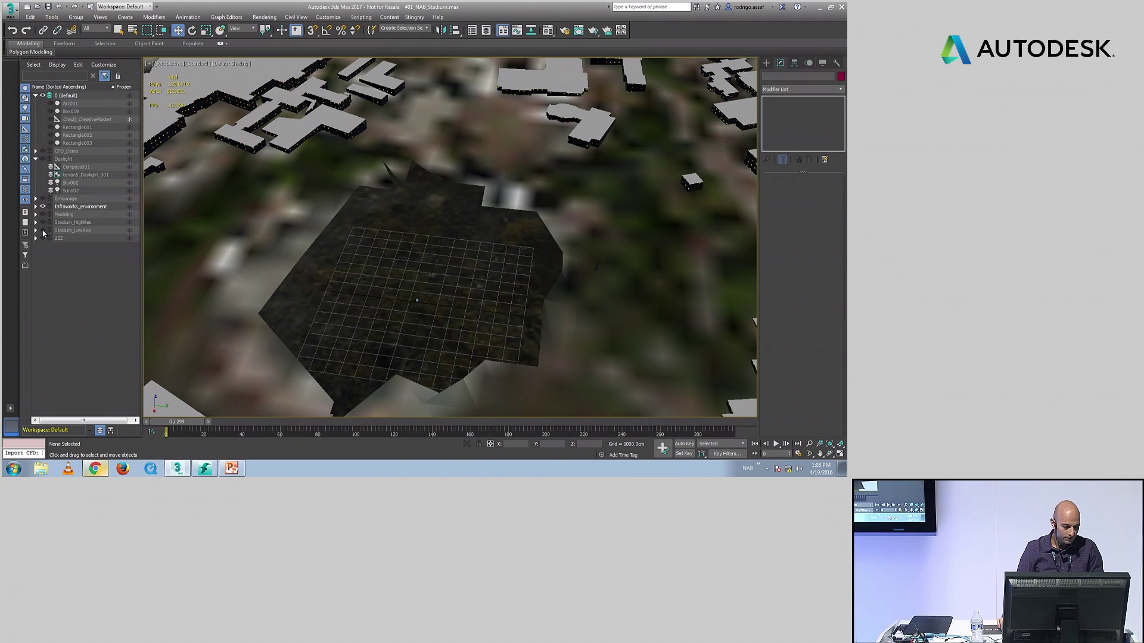
left_click(42, 231)
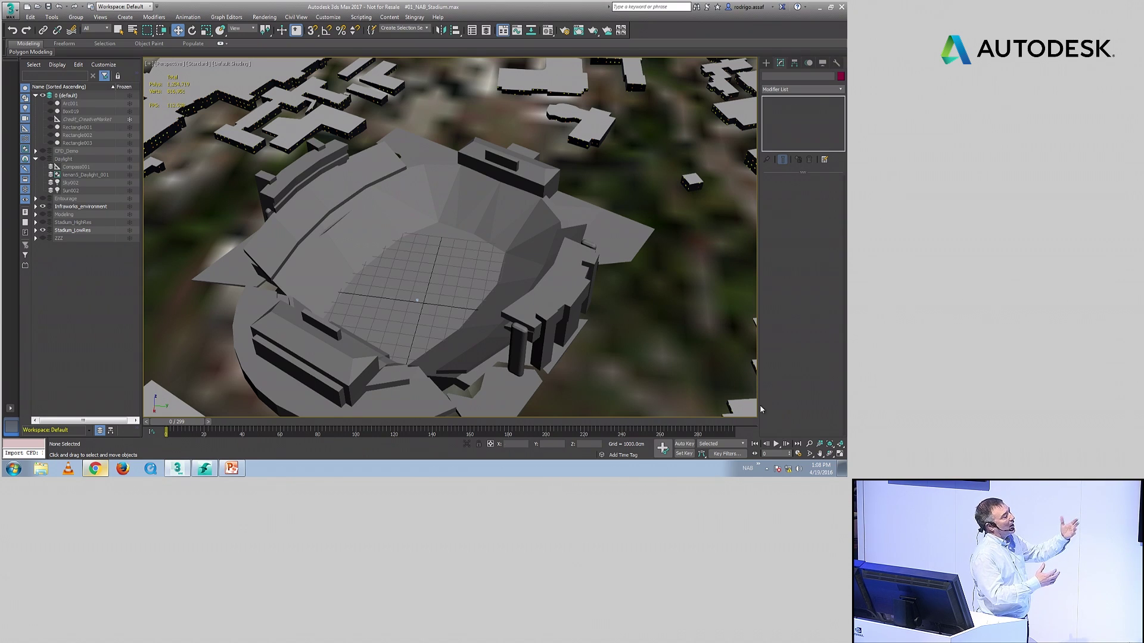
Step: Switch to VLC media player and play the 02_CFD video
right_click(760, 468)
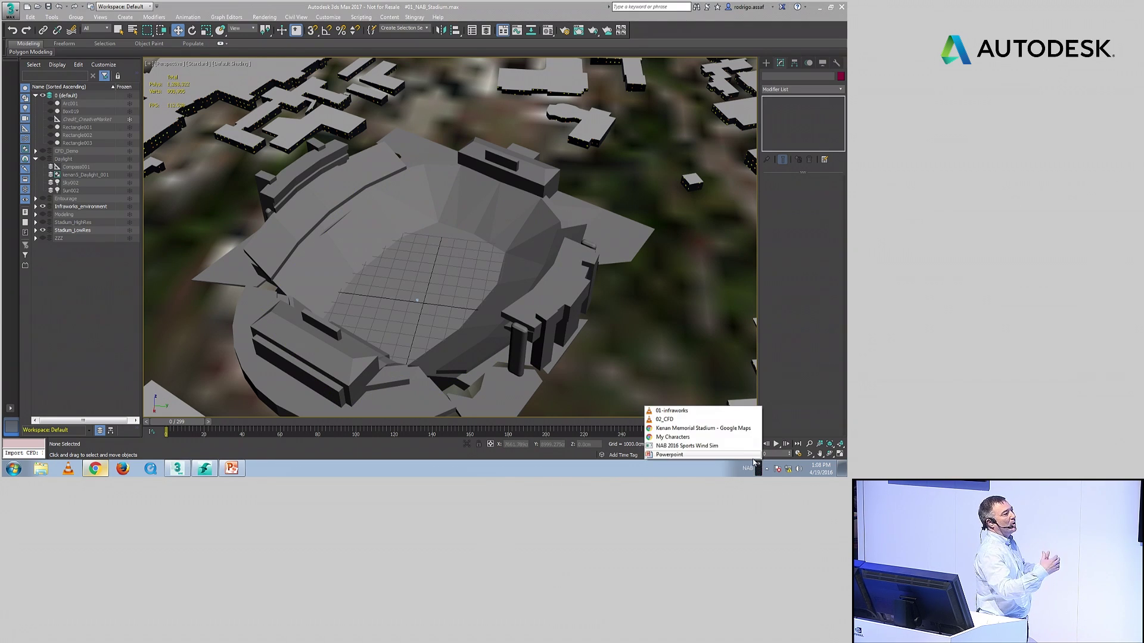
left_click(677, 424)
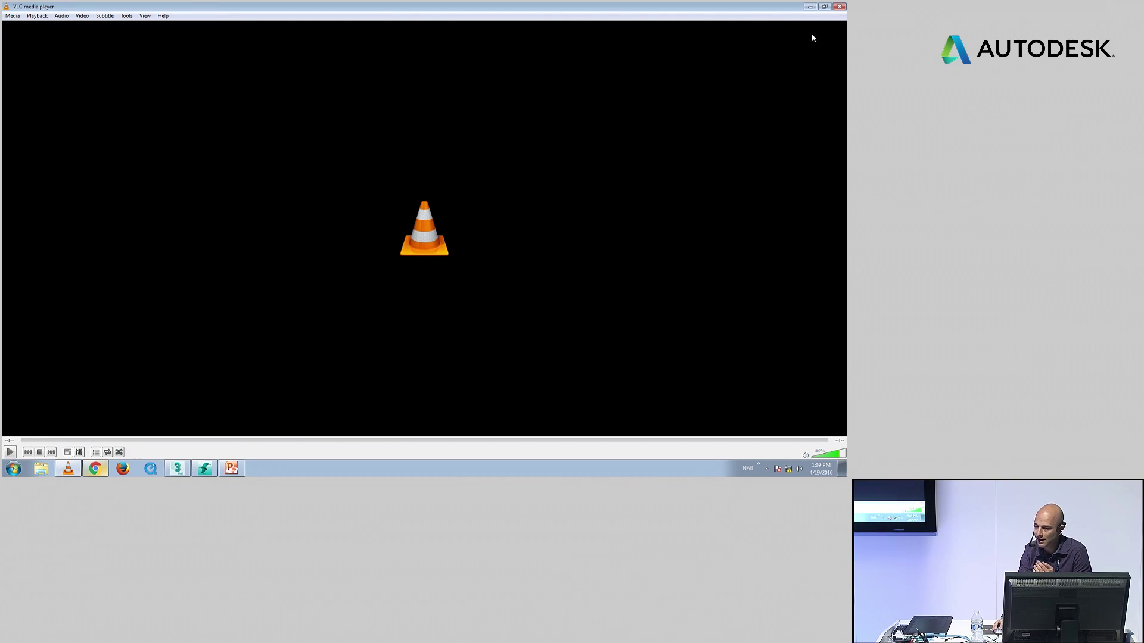
Step: Close the video to return to 3ds Max, and leave Stadium_HighRes showing with Stadium_LowRes and Infraworks_environment hidden
left_click(837, 6)
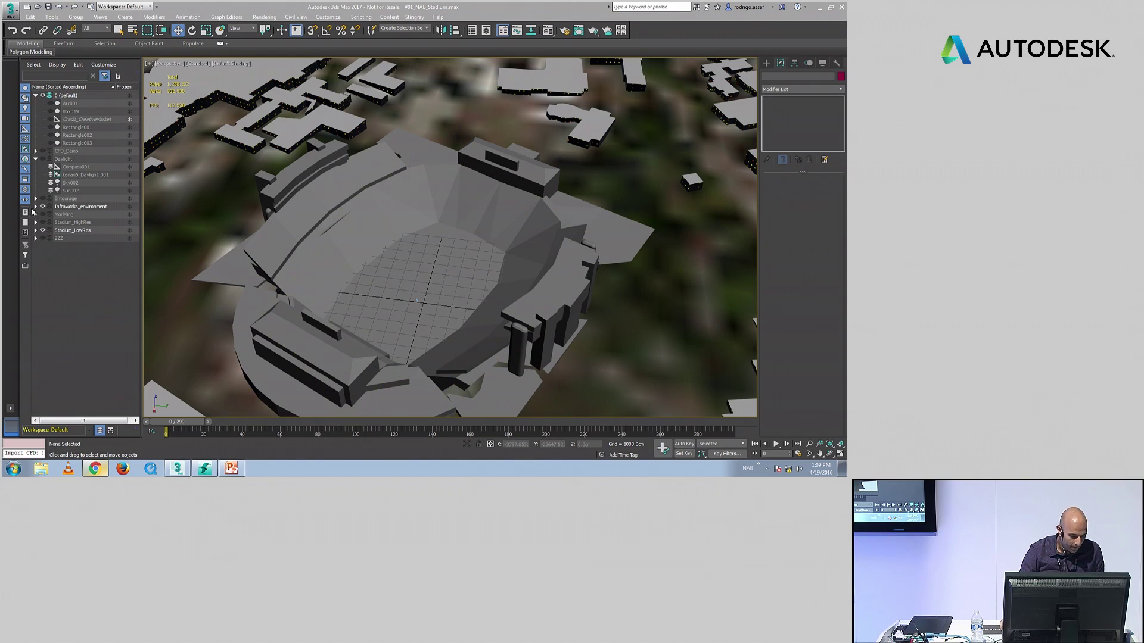
left_click(43, 230)
left_click(42, 222)
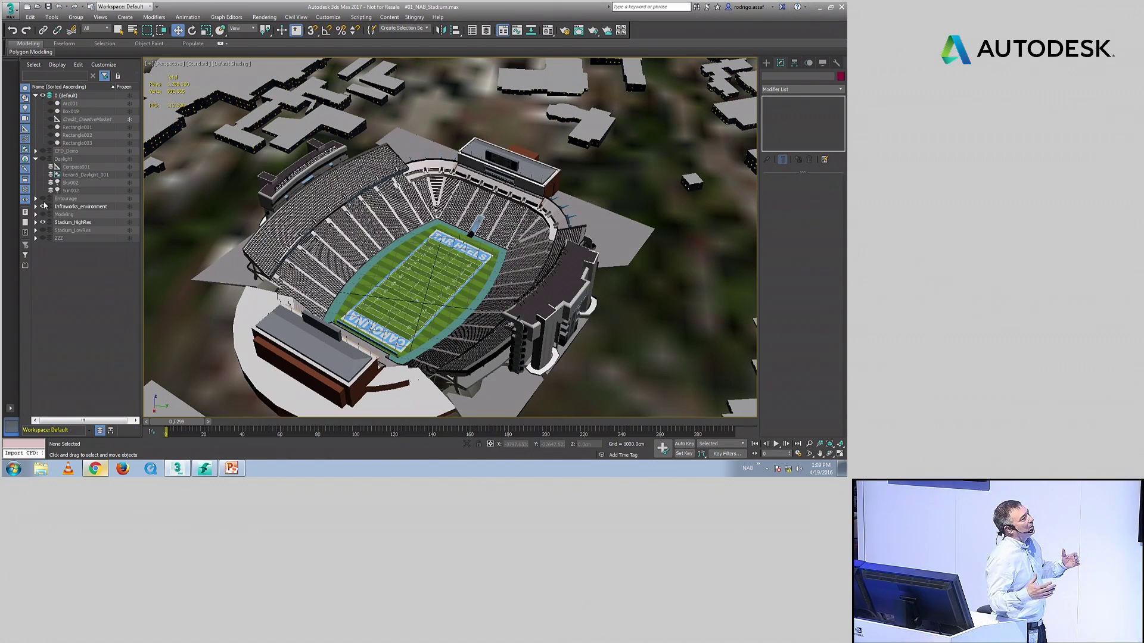
left_click(43, 206)
middle_click_drag(393, 271, 186, 174, "alt")
left_click(413, 276)
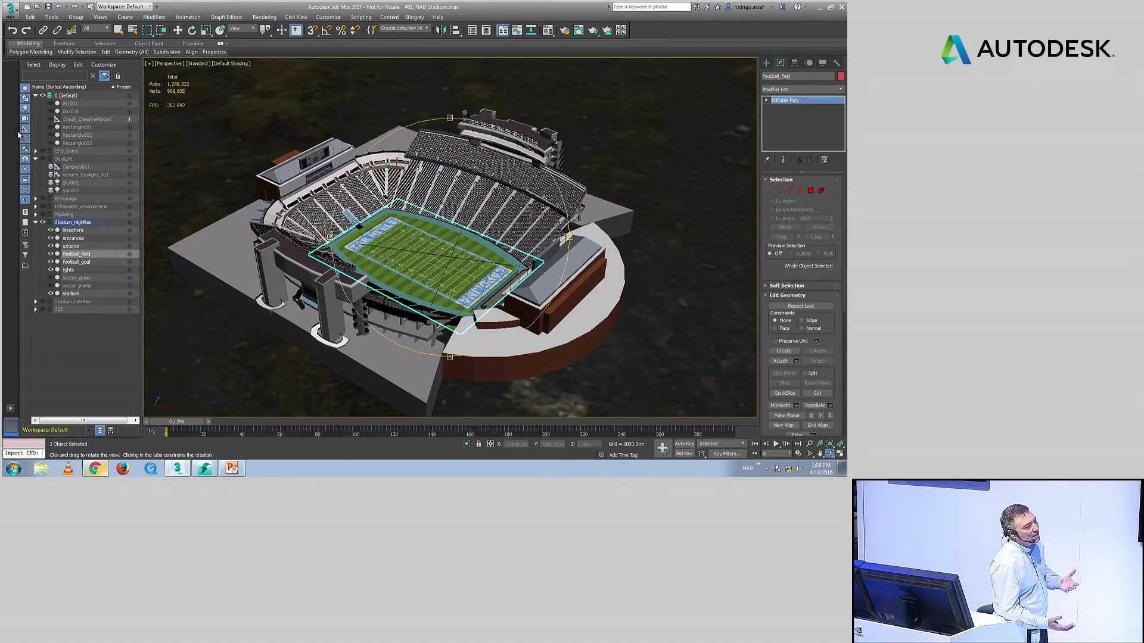
Step: Load the EAST CSV file as the CFD data of CFDImportData001 in the CFD_Demo layer
left_click(35, 151)
left_click(76, 159)
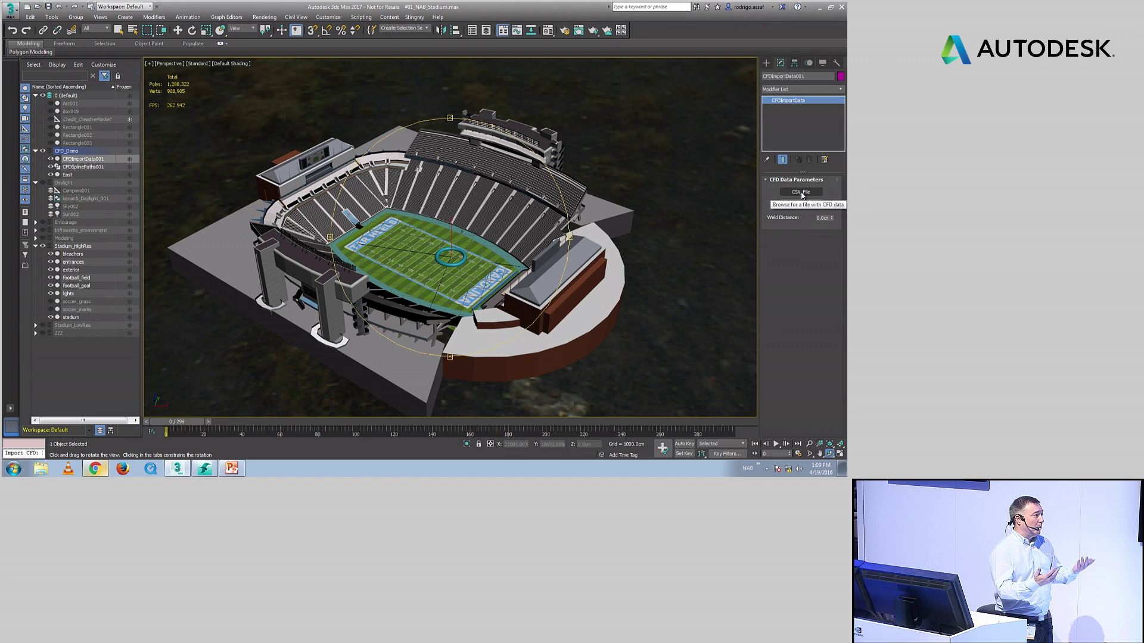
left_click(801, 192)
left_click(65, 68)
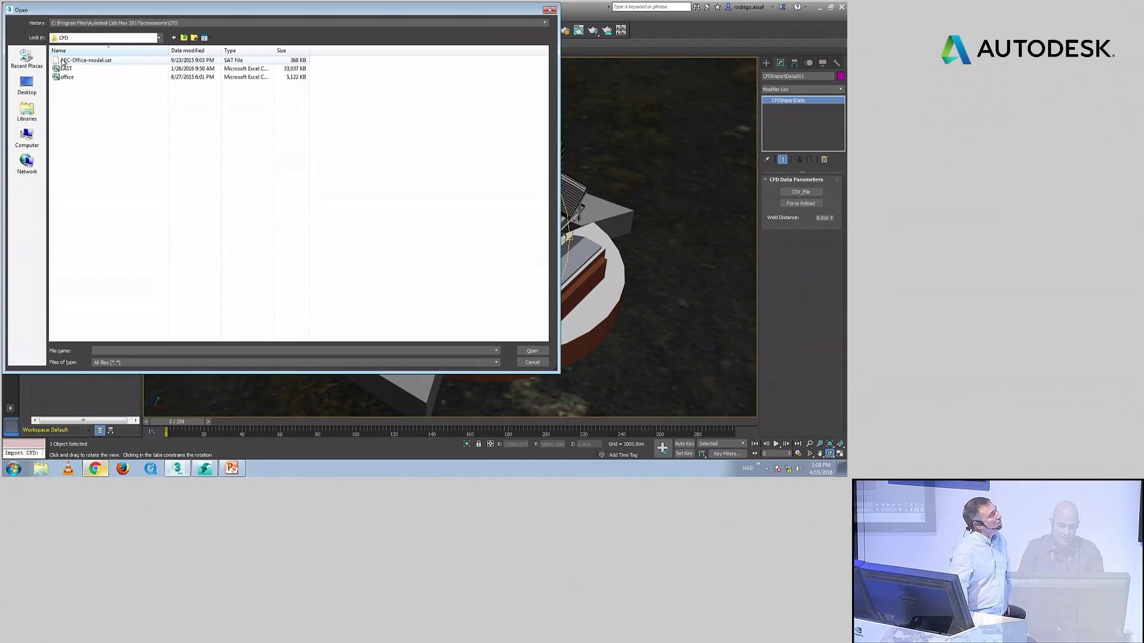
left_click(532, 351)
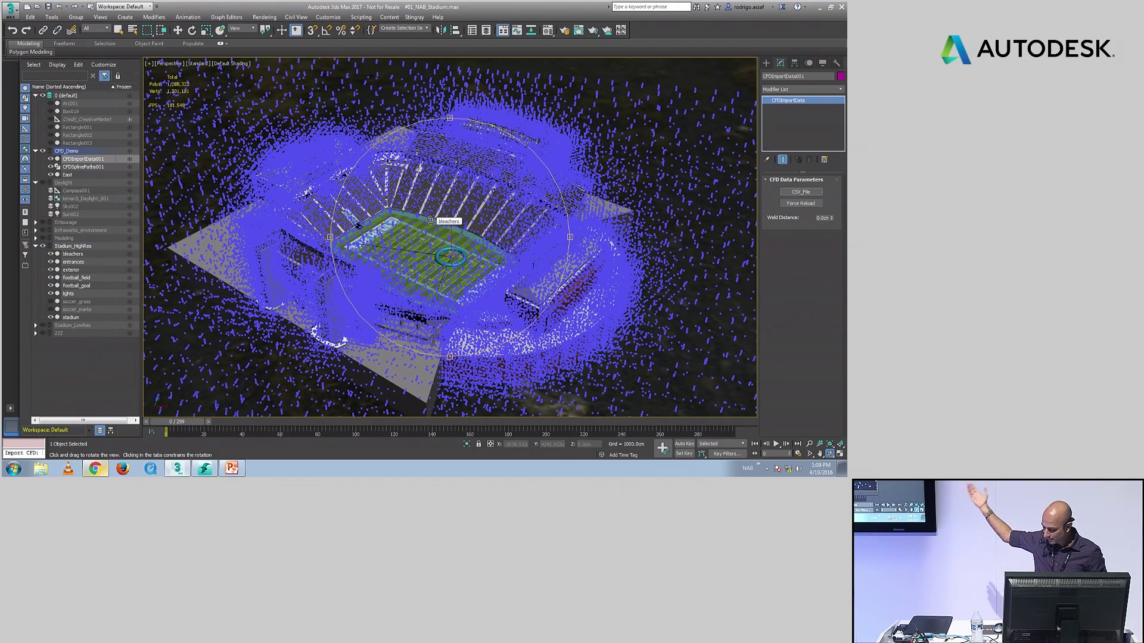
left_click_drag(347, 171, 462, 260)
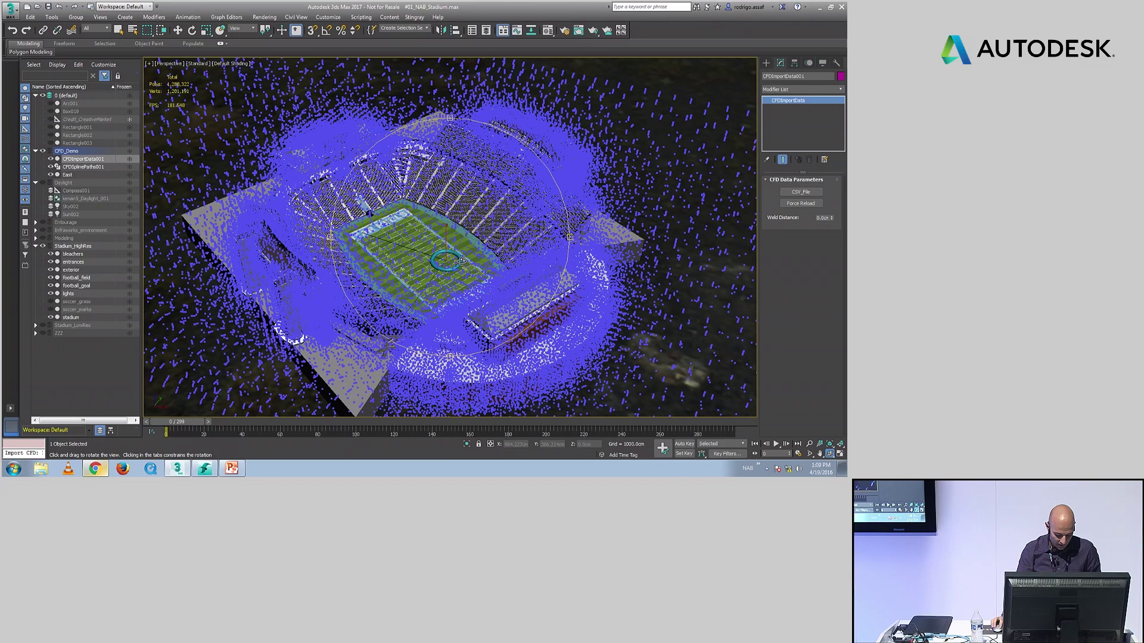
Step: Hide CFDImportData001 and assign it as the CFD import object of CFDSplinePaths001
left_click(50, 159)
left_click(84, 167)
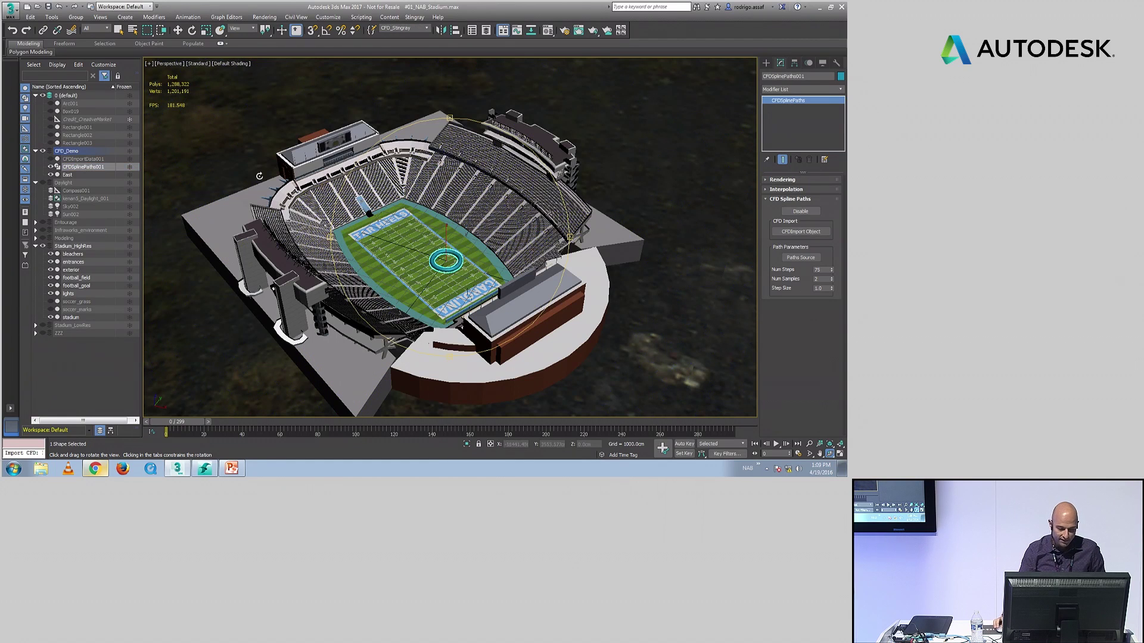
left_click(801, 231)
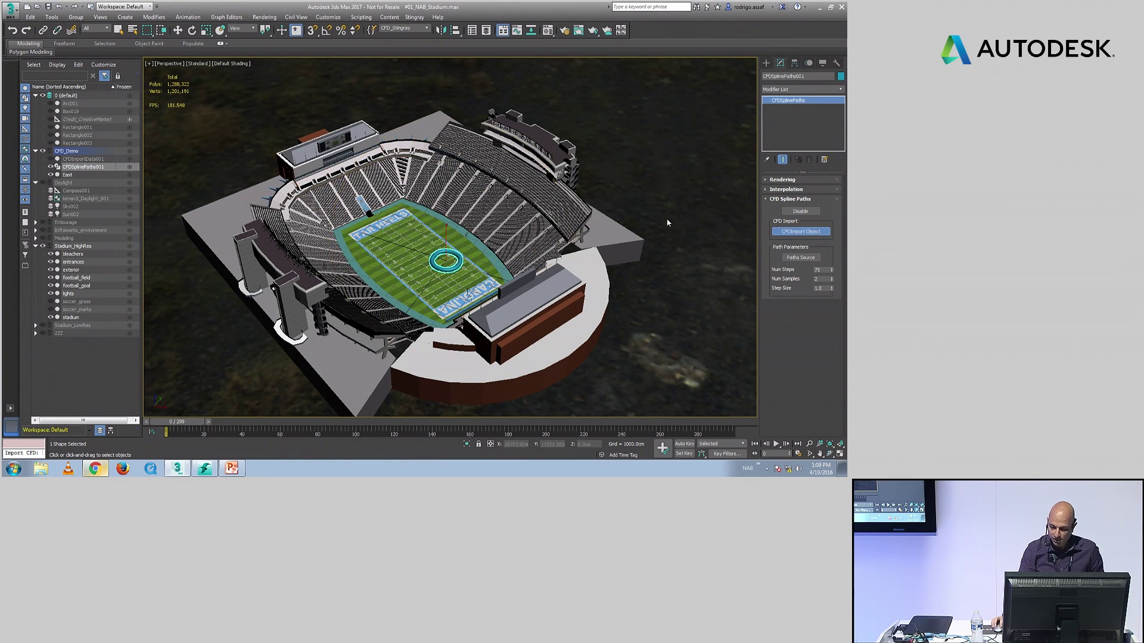
left_click(83, 159)
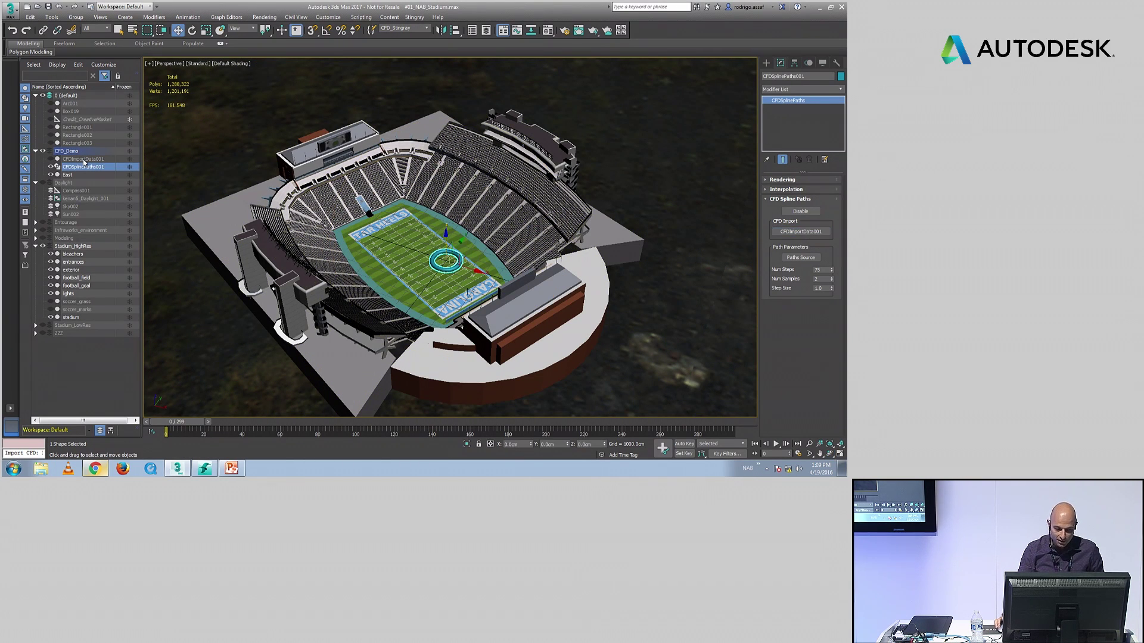
Step: Set the East plane beside the stadium as the paths source of CFDSplinePaths001
middle_click_drag(665, 287, 579, 222)
left_click(801, 257)
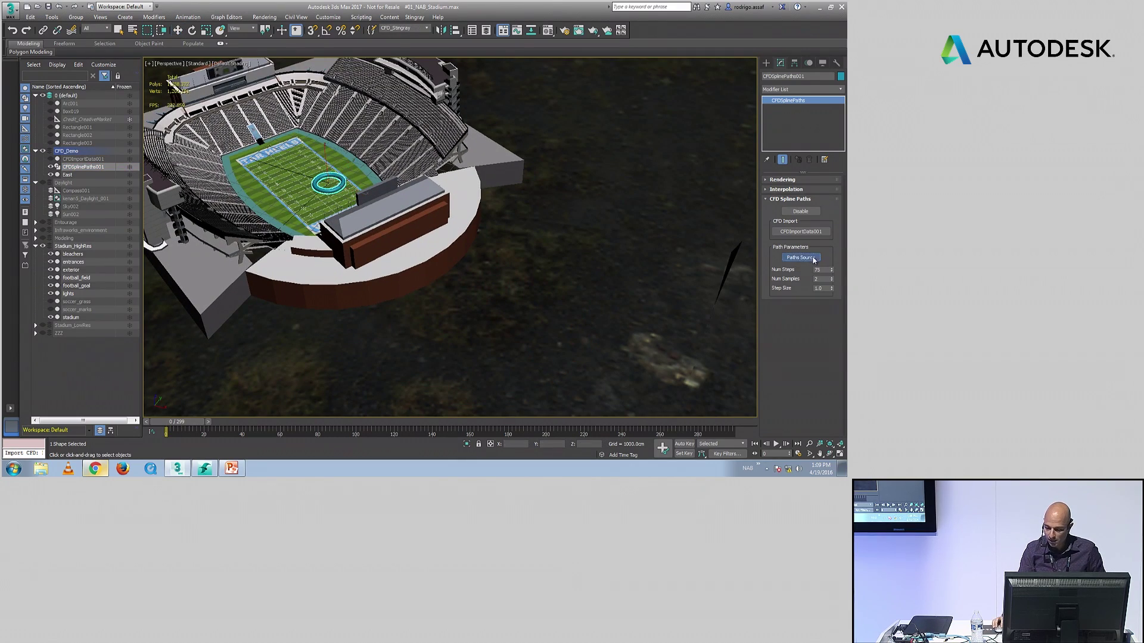
left_click(728, 264)
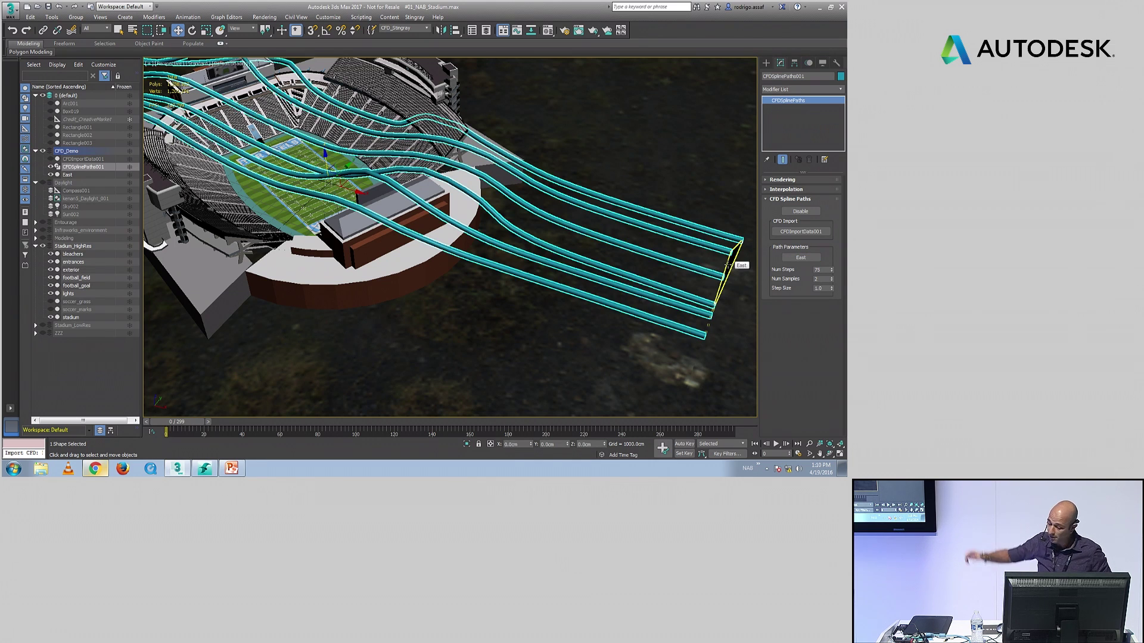
Step: Move the East source plane slightly to shift the flow paths, and reselect CFDSplinePaths001
left_click(727, 271)
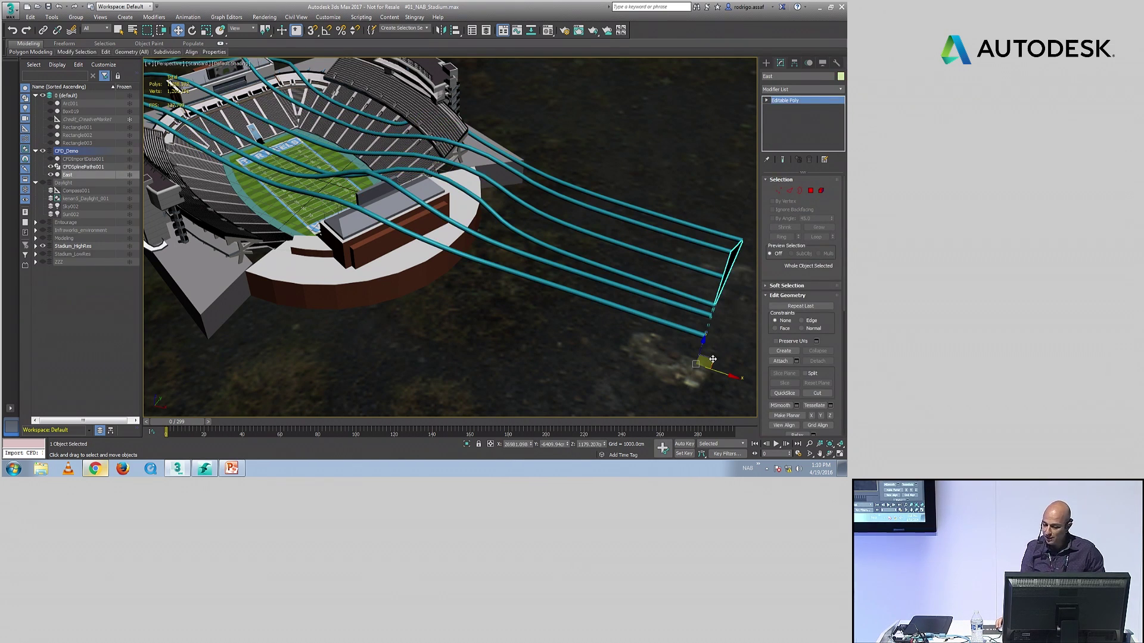
mouse_move(713, 359)
left_mouse_down()
mouse_move(658, 380)
mouse_move(682, 386)
mouse_move(689, 364)
mouse_move(678, 368)
mouse_move(707, 361)
left_mouse_up()
left_click(620, 282)
middle_click_drag(513, 280, 515, 310, "alt")
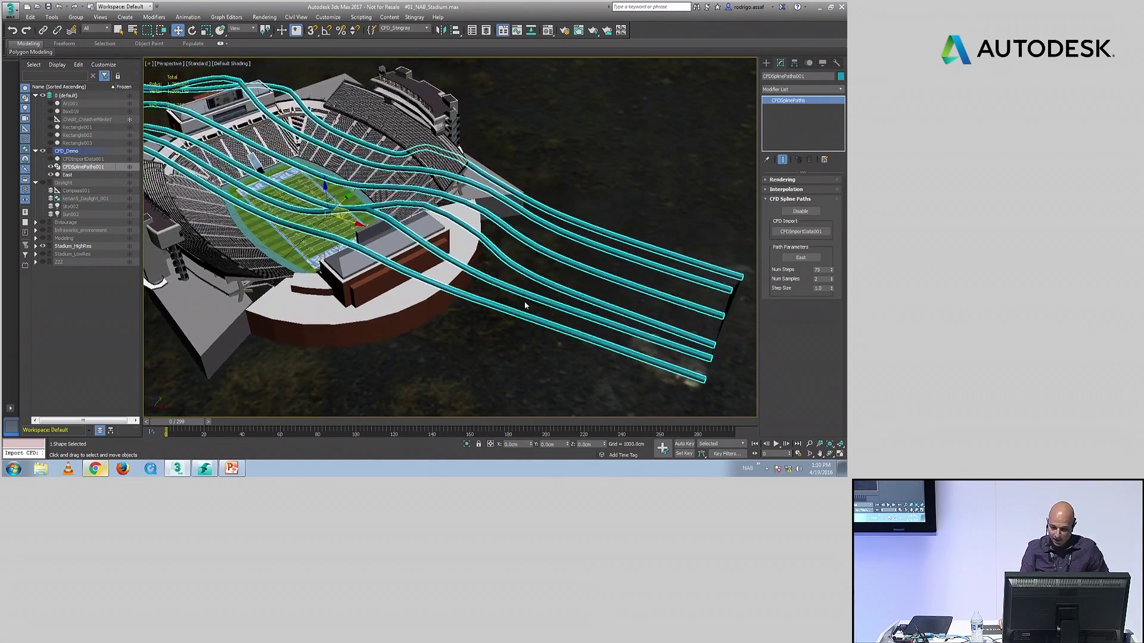
Step: Add a CFDColorVerticesMod modifier to the spline paths with Red Amount 180 and CFDImportData001 as its import object
left_click(840, 90)
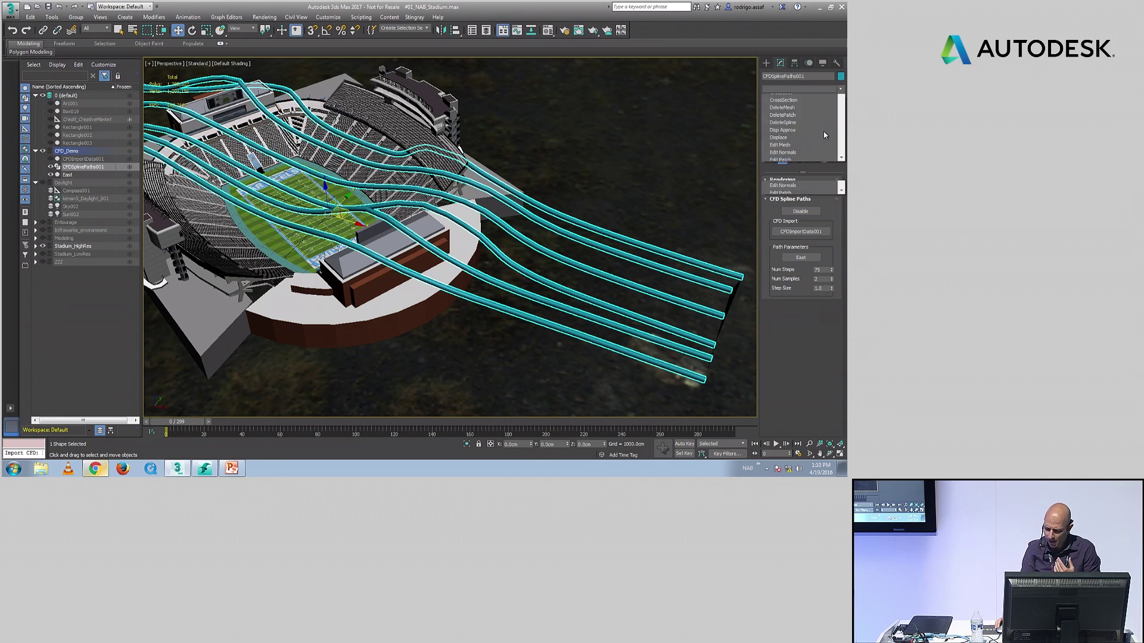
left_click(804, 335)
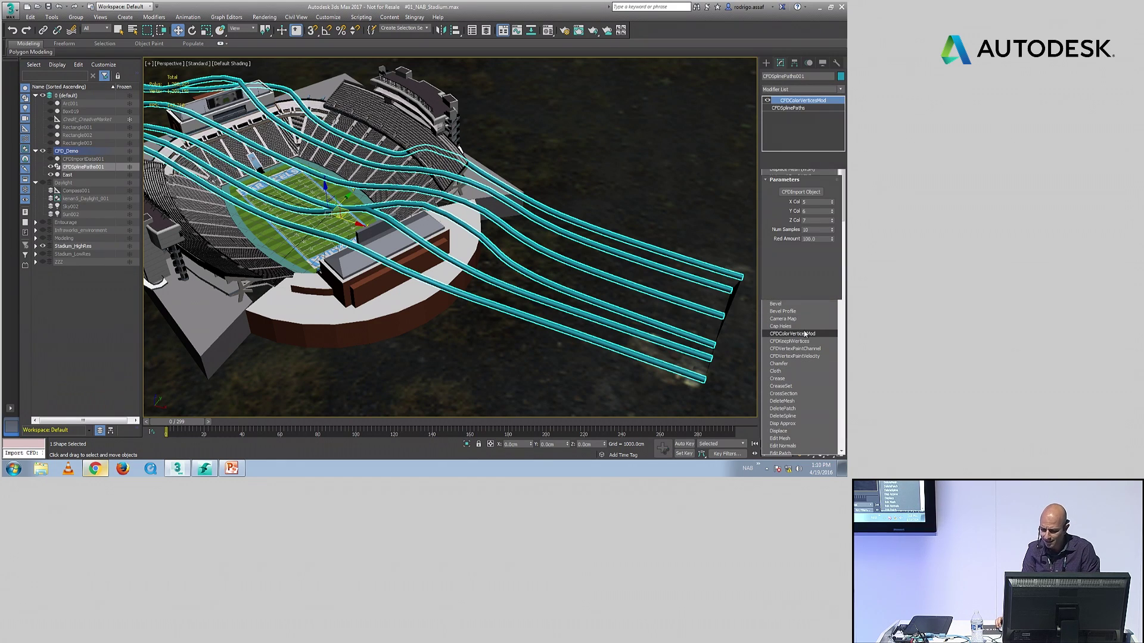
double_click(816, 238)
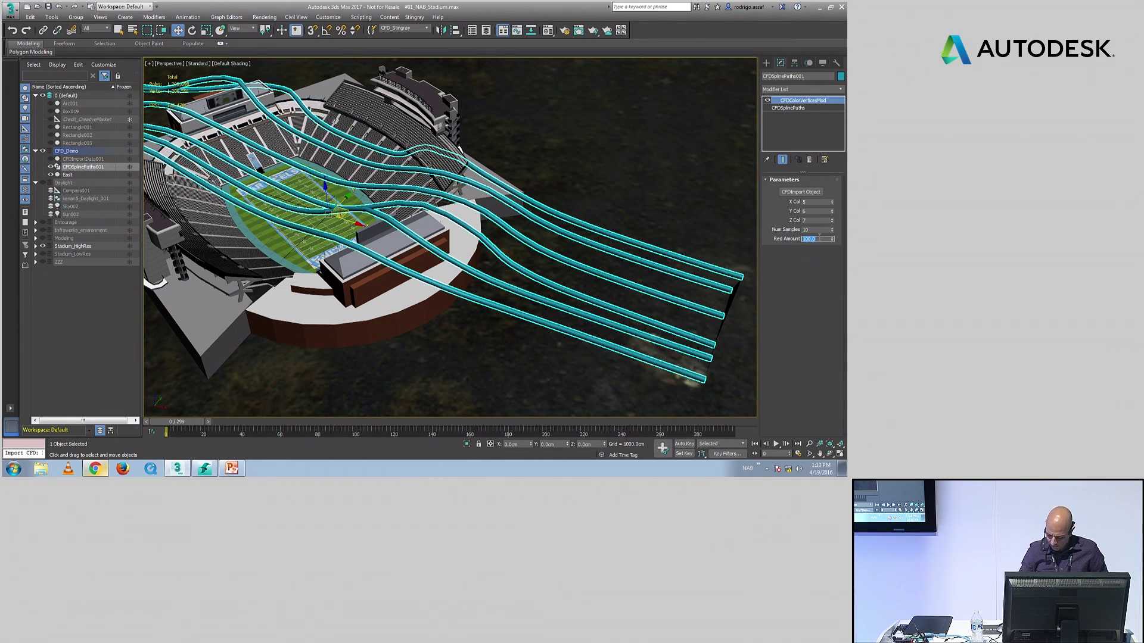
left_click(801, 192)
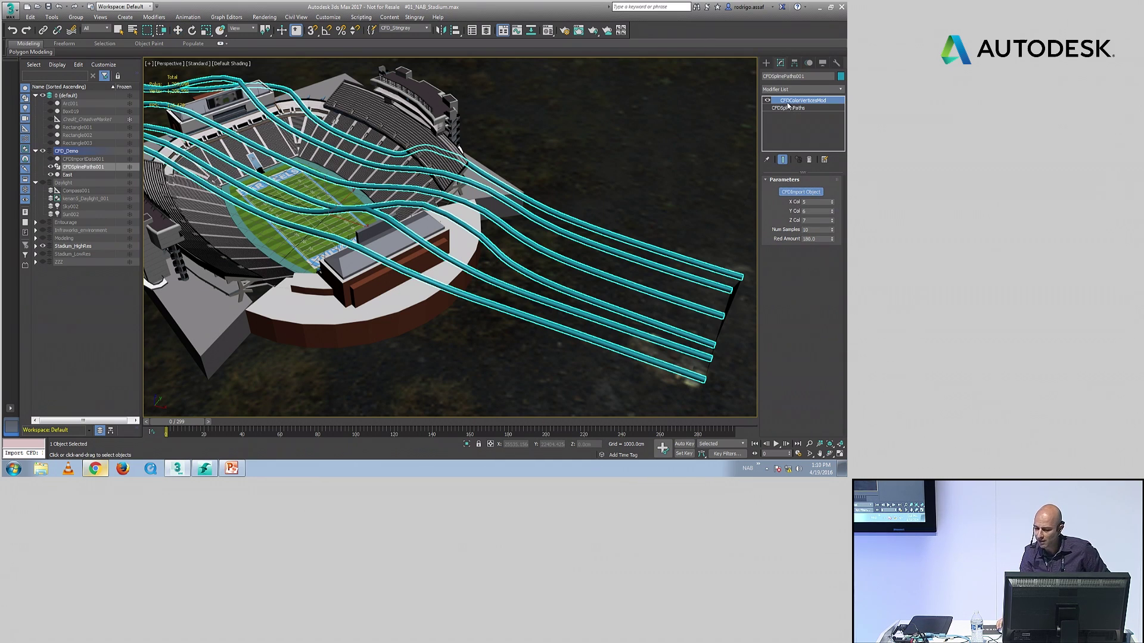
left_click(86, 159)
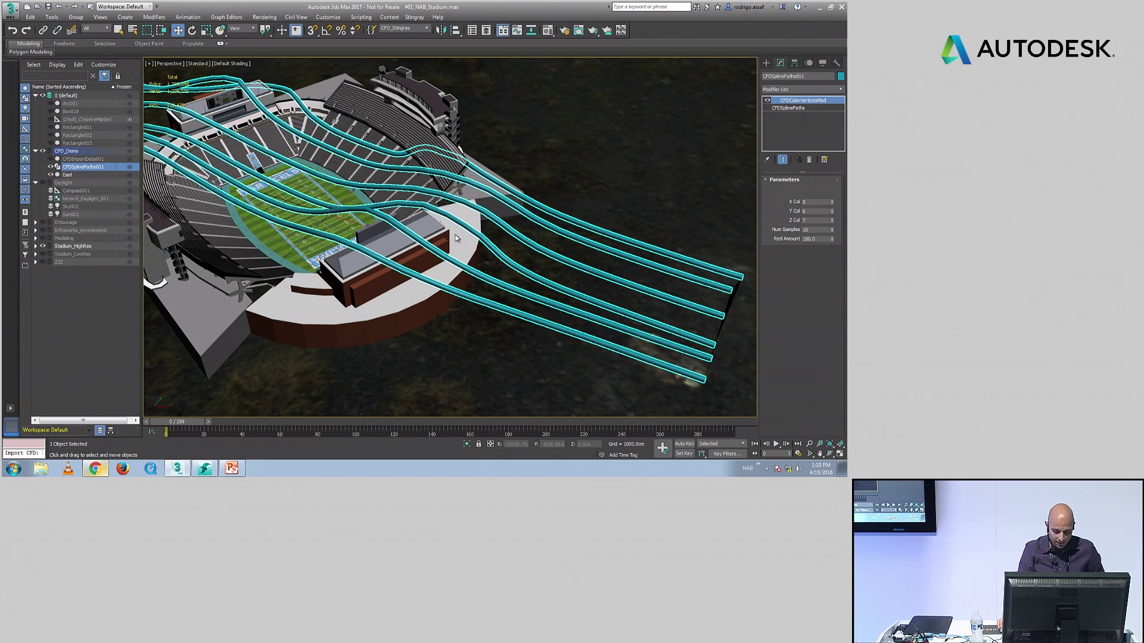
Step: Inspect the animated arrows material's ShaderFX graph and assign the material to the selected spline paths
key("m")
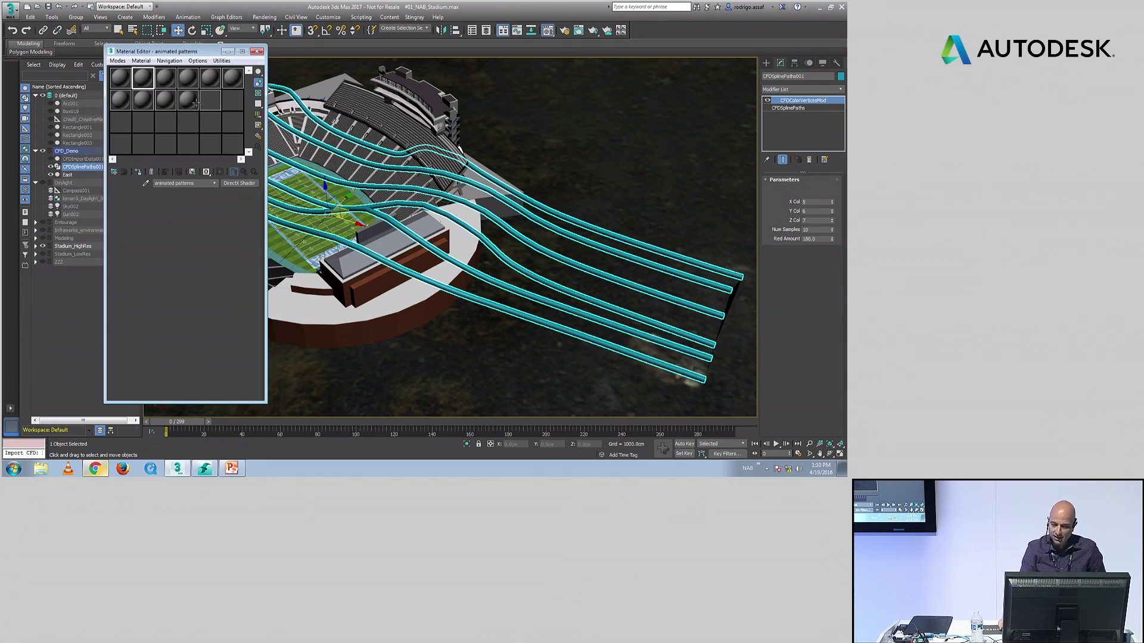
left_click(120, 80)
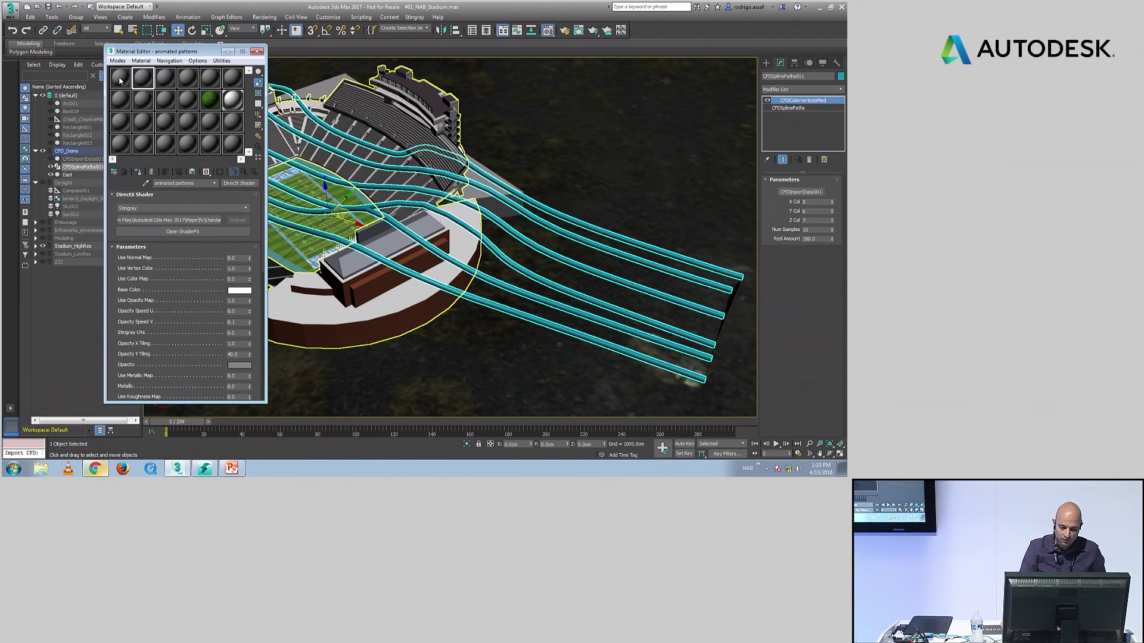
left_click(182, 231)
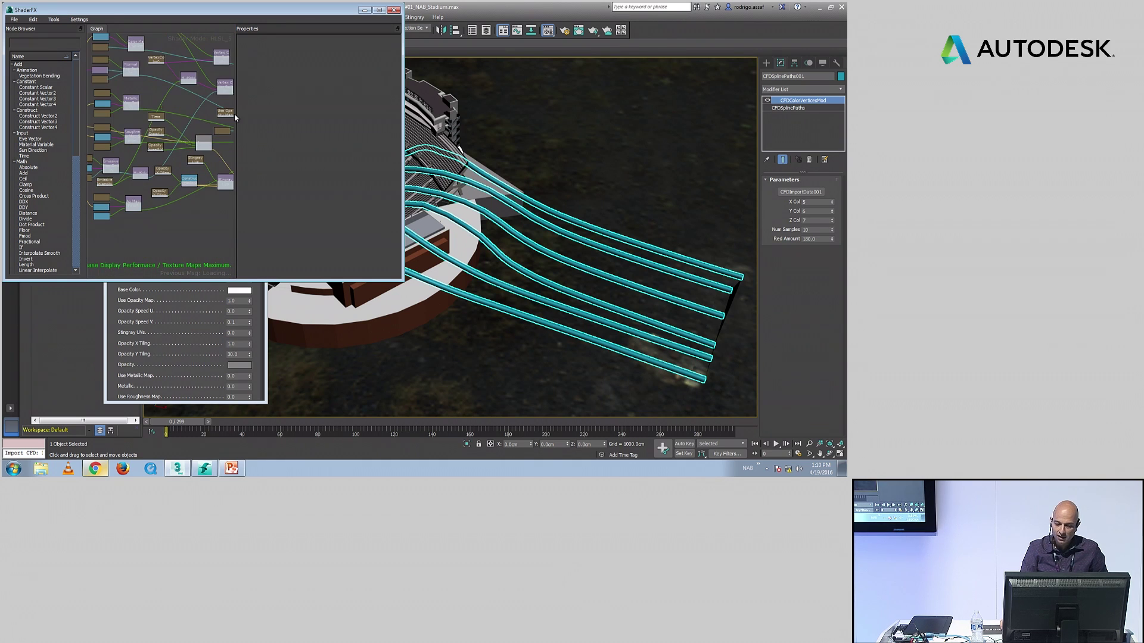
left_click(394, 10)
left_click(149, 169)
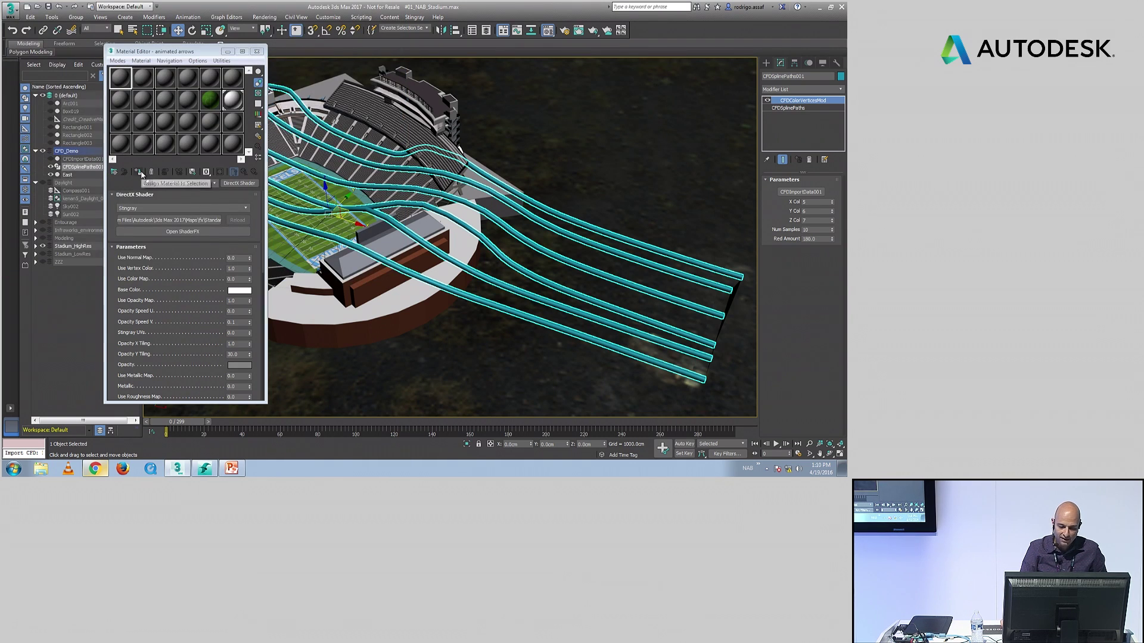
left_click(228, 52)
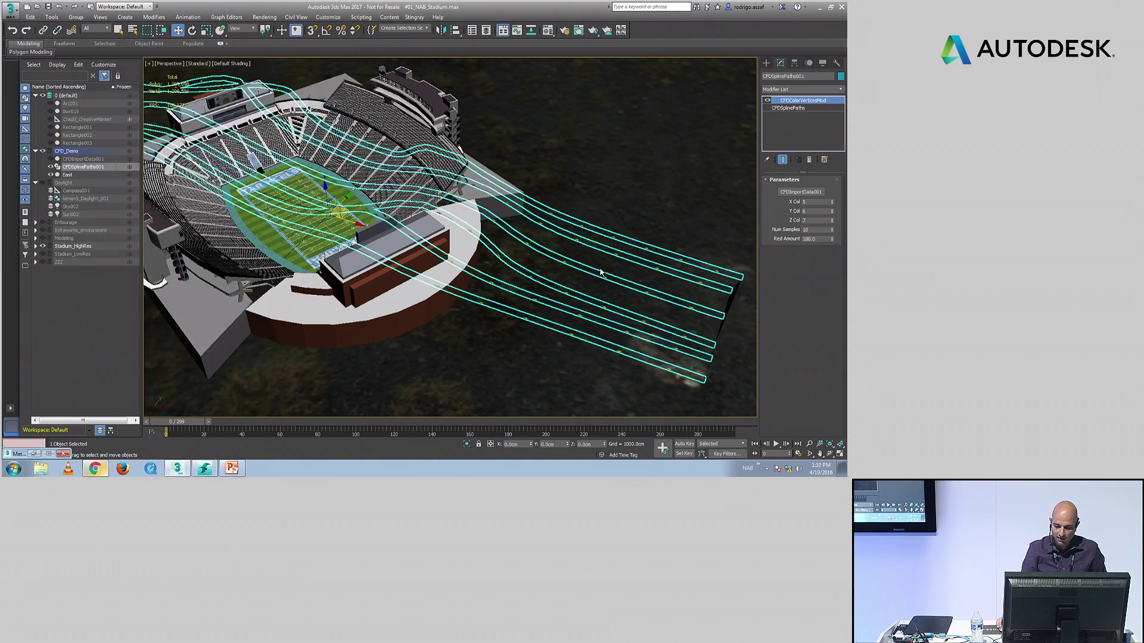
Step: Play the animation, examine the coloured wind arrows near the stadium's end building up close, and stop playback
middle_click_drag(557, 281, 703, 344)
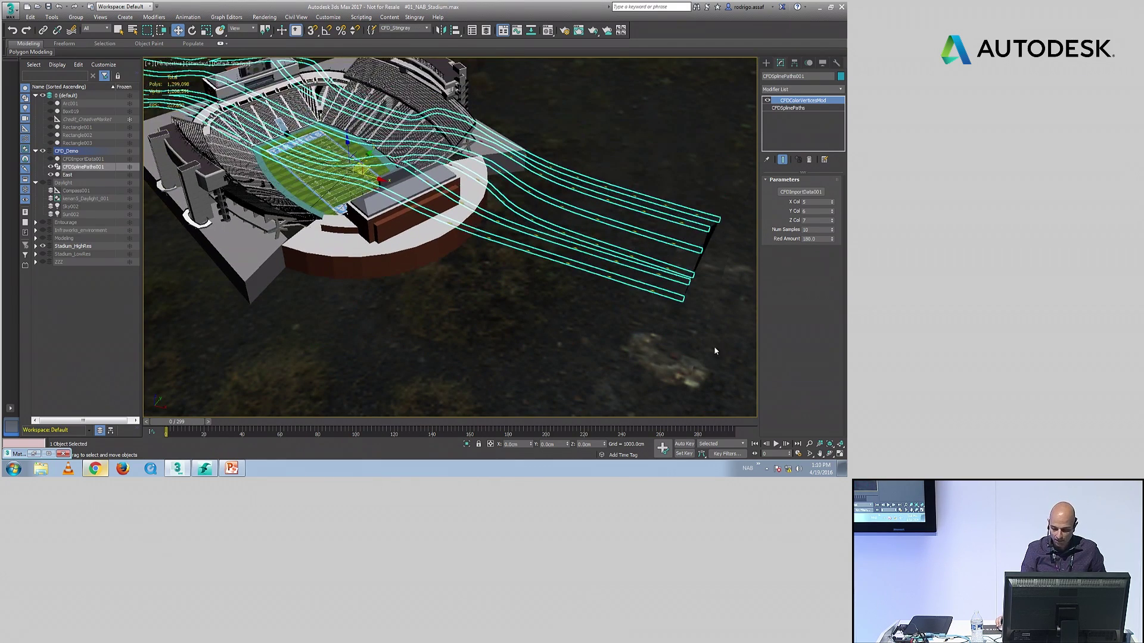
left_click(776, 444)
left_click(809, 444)
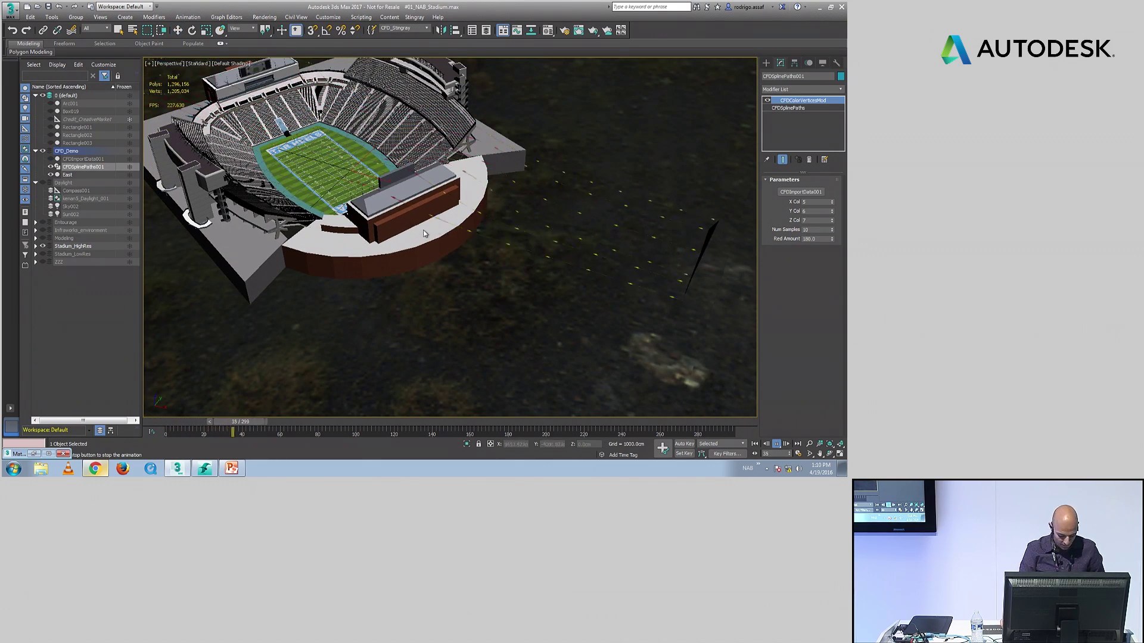
scroll(412, 231, "down", 5)
scroll(414, 231, "up", 10)
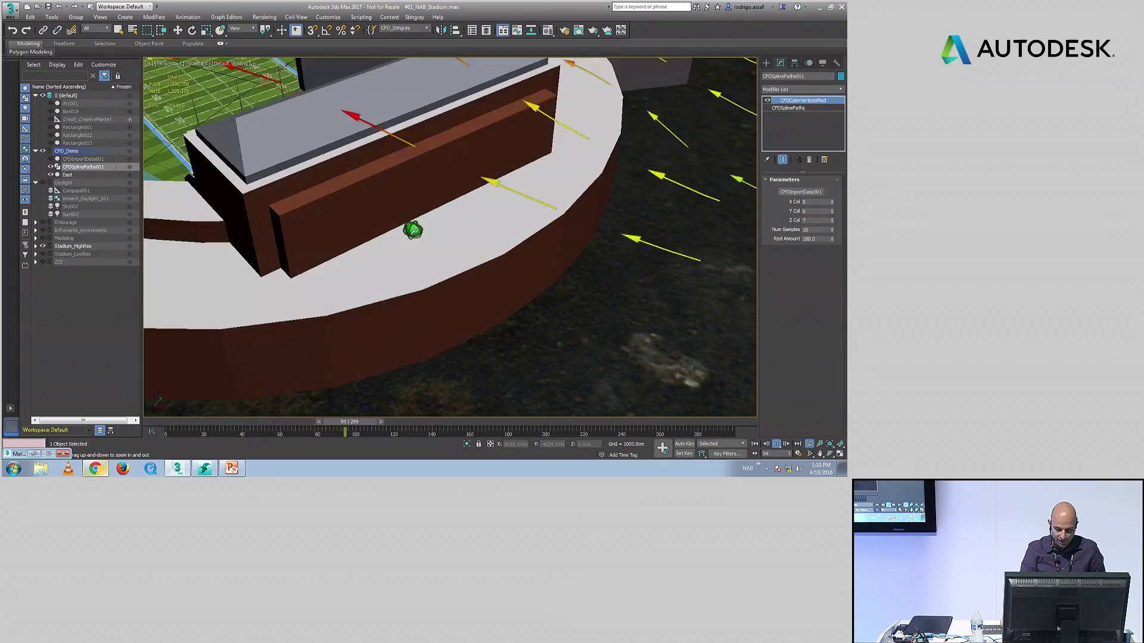
scroll(414, 230, "down", 8)
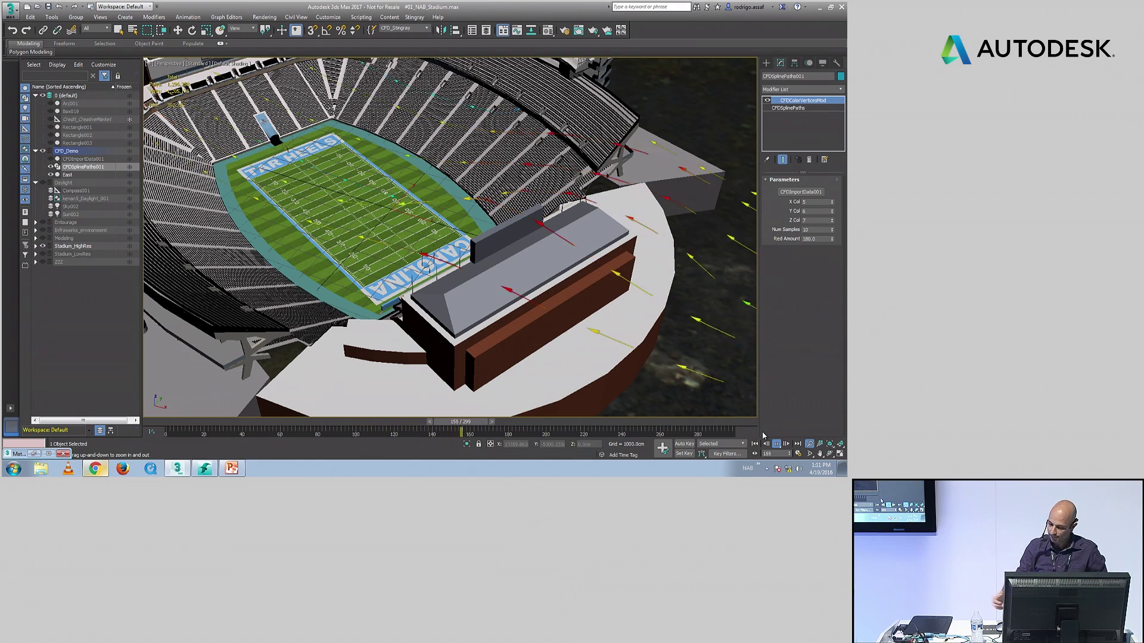
left_click(775, 443)
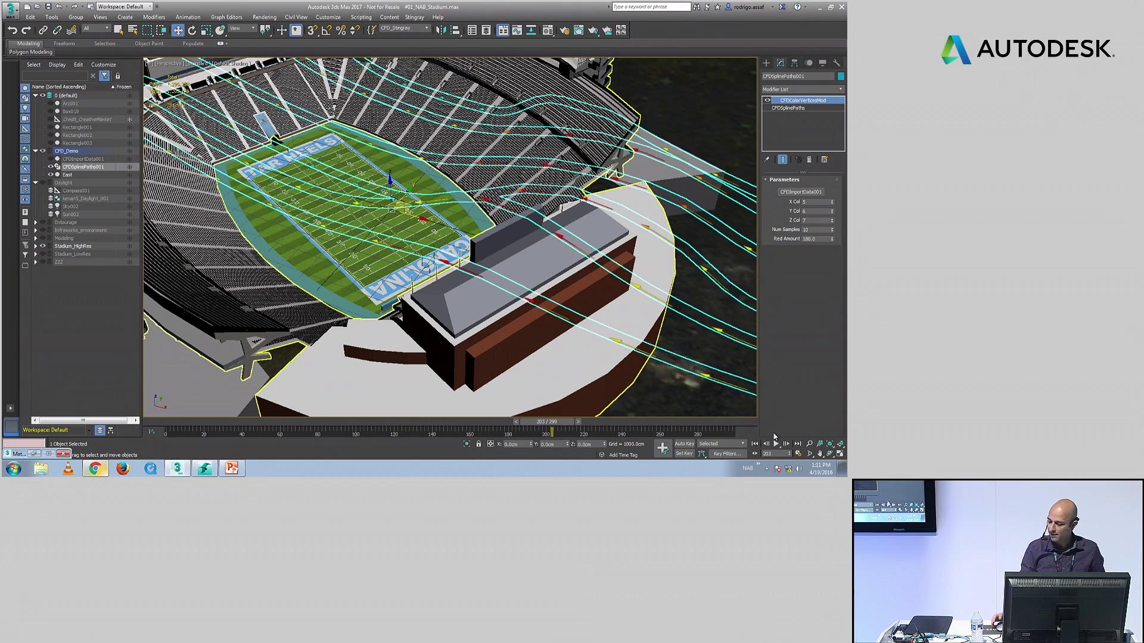
Step: Select the stadium objects stored in the CONVERT selection set
left_click(809, 443)
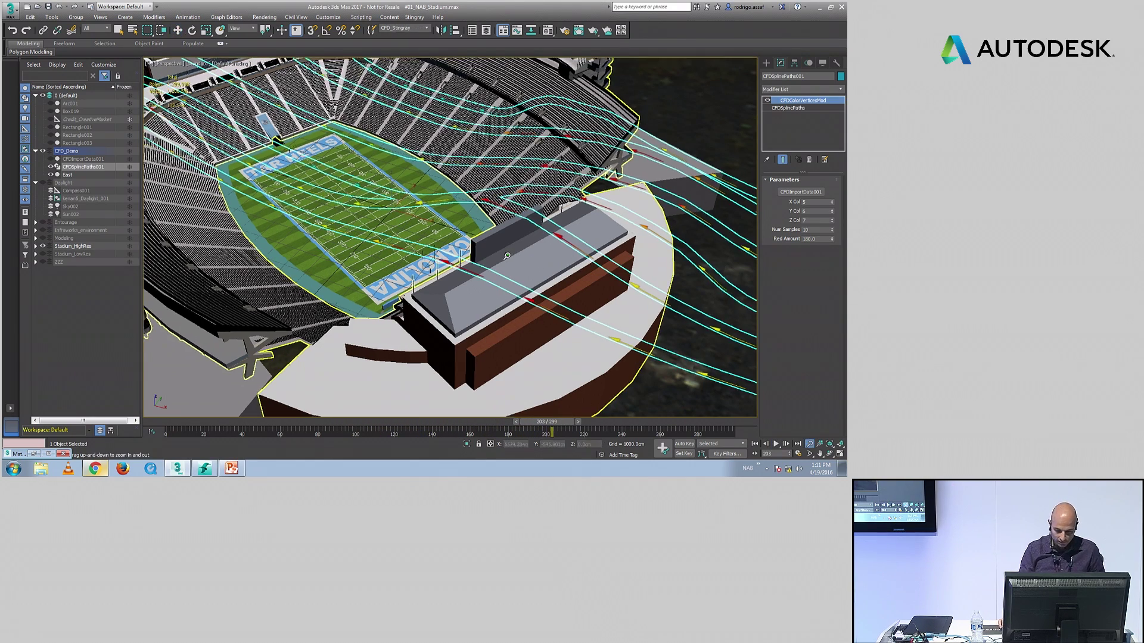
scroll(507, 255, "down", 5)
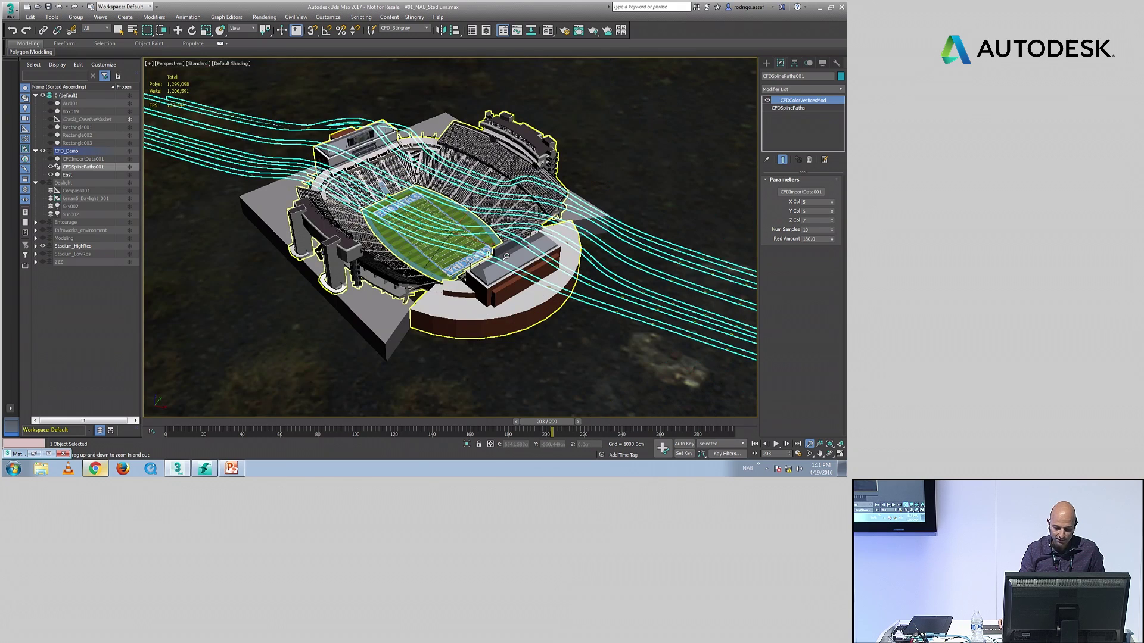
right_click(486, 229)
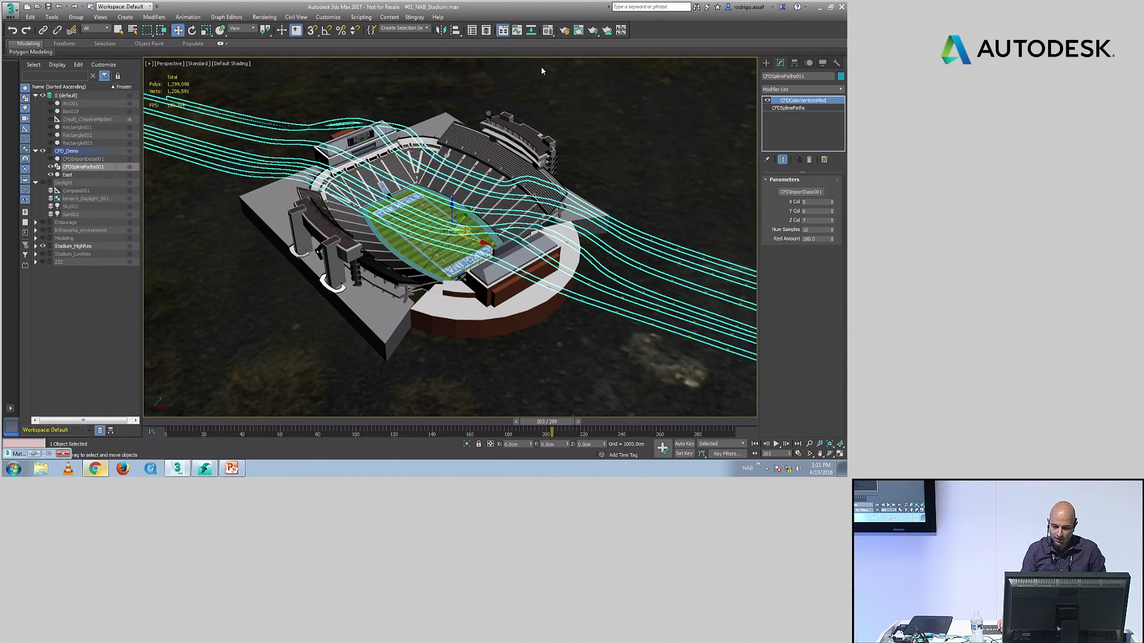
left_click(429, 28)
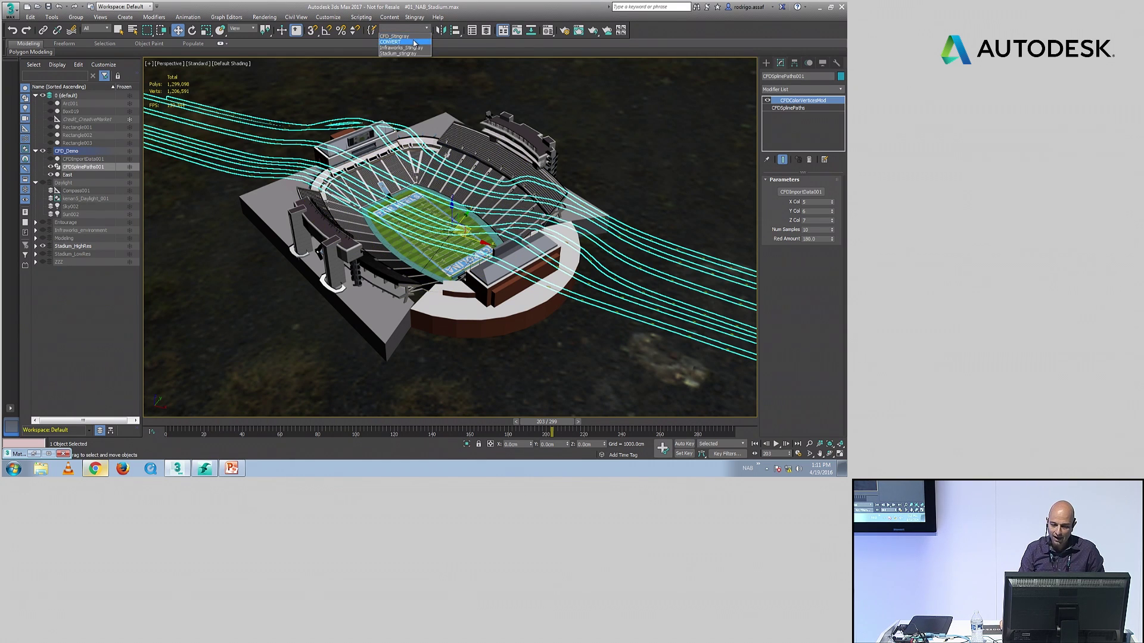
left_click(413, 42)
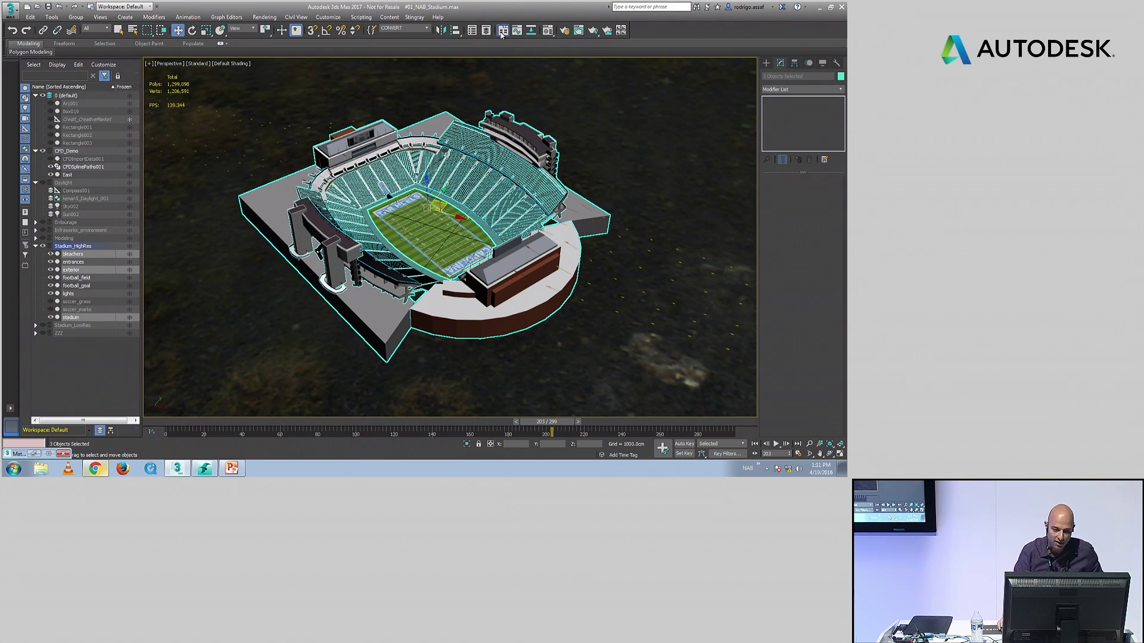
Step: Open the Scene Converter and load the Stingray conversion preset
left_click(264, 17)
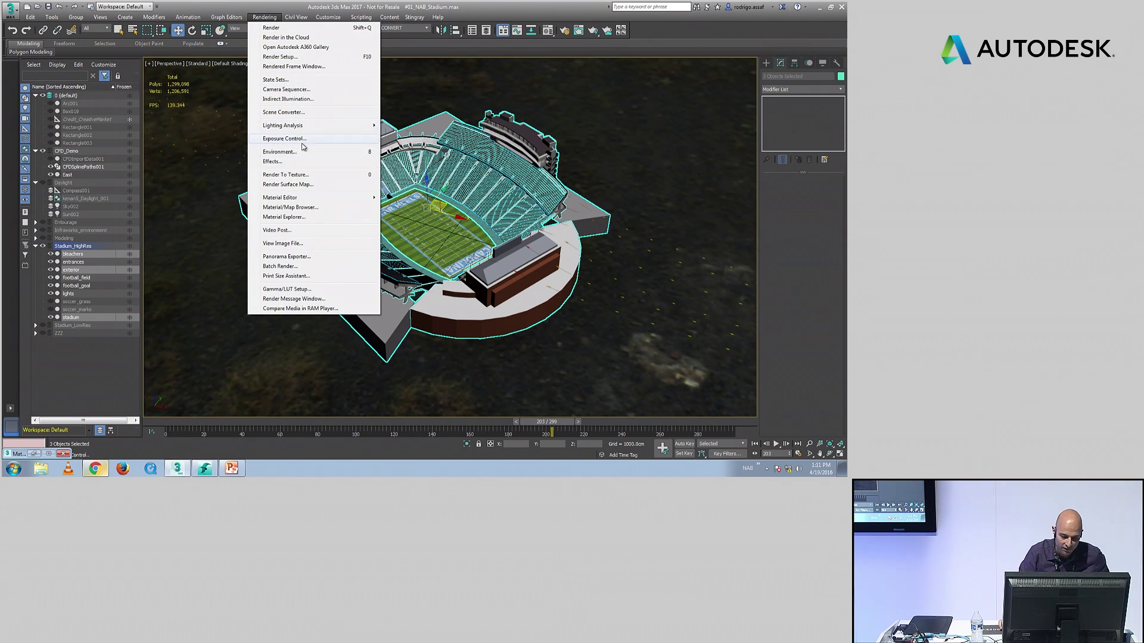
left_click(284, 112)
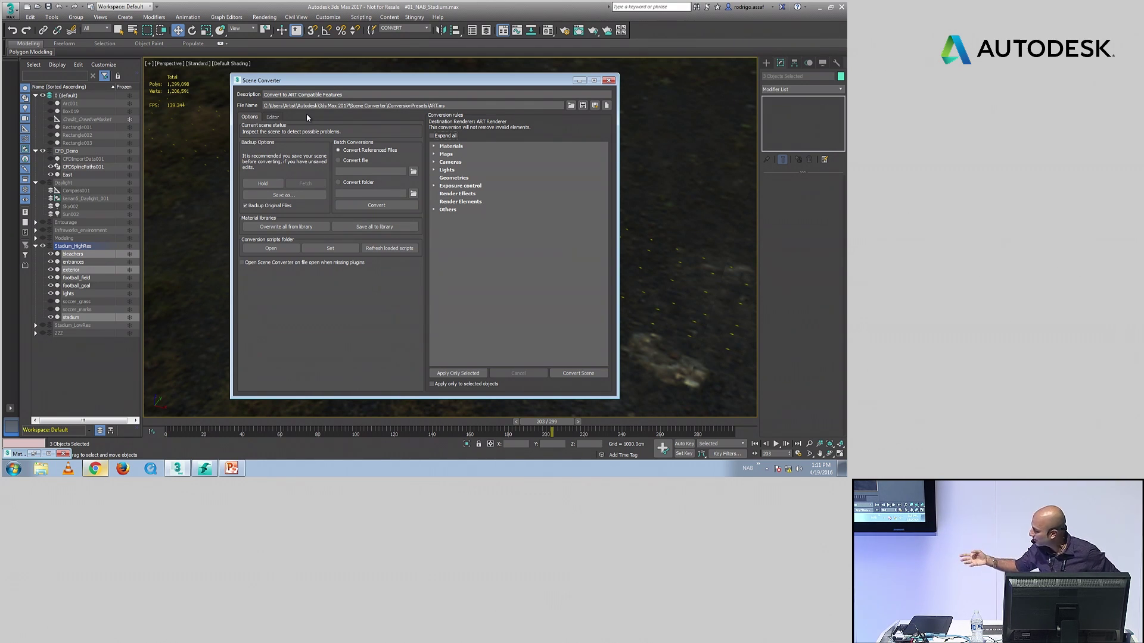
left_click(571, 106)
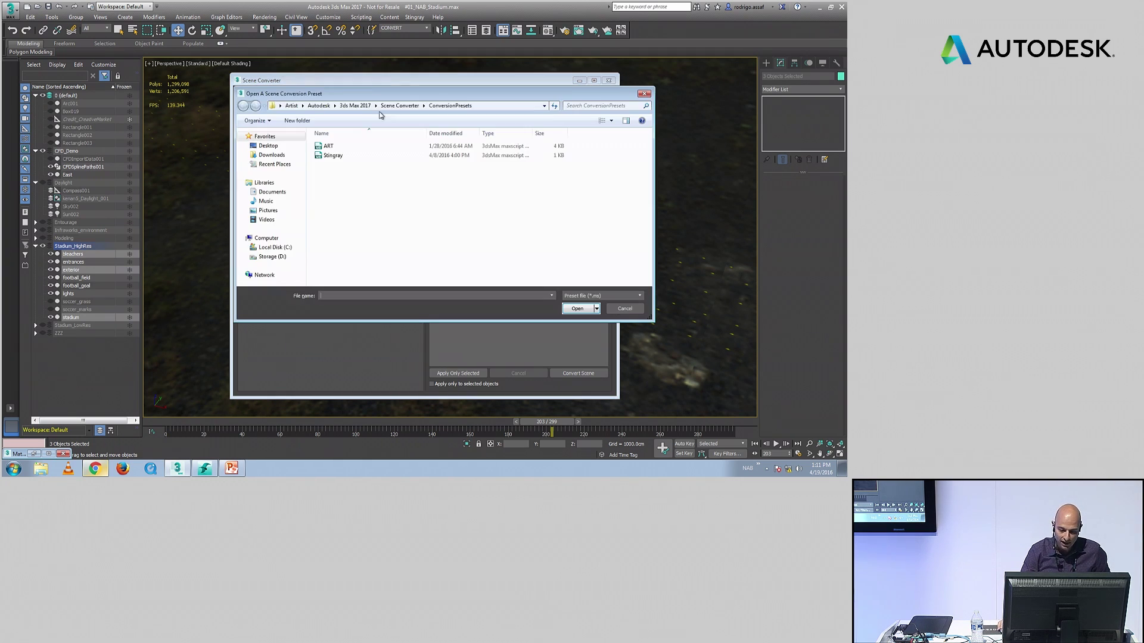
double_click(365, 156)
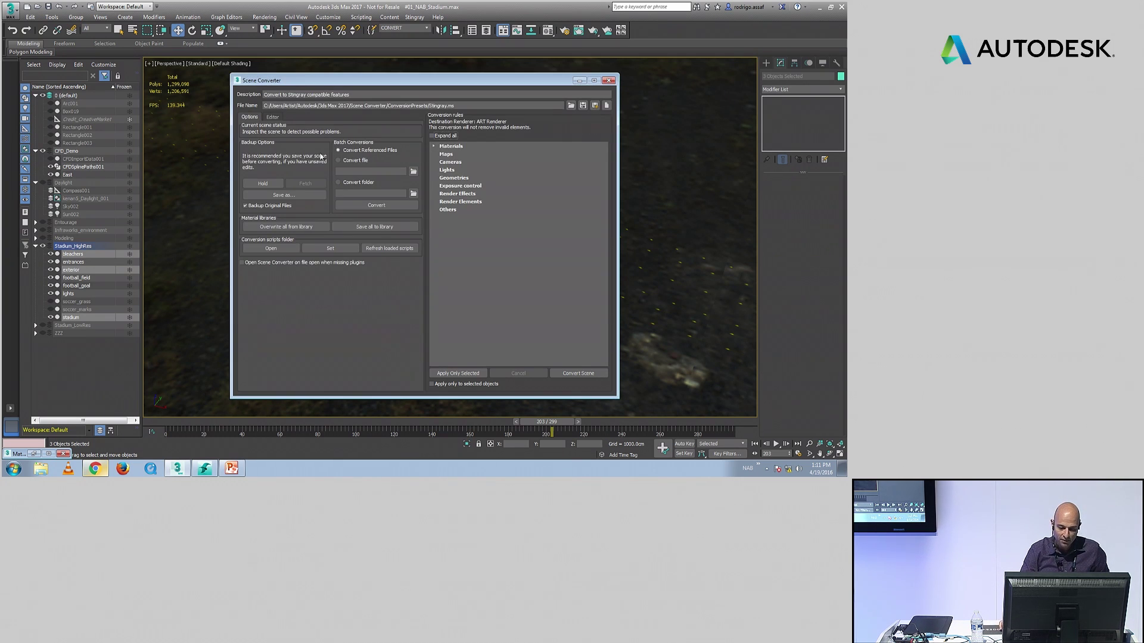
Step: Turn off the renderer change and the backup of original files for the conversion
left_click(272, 117)
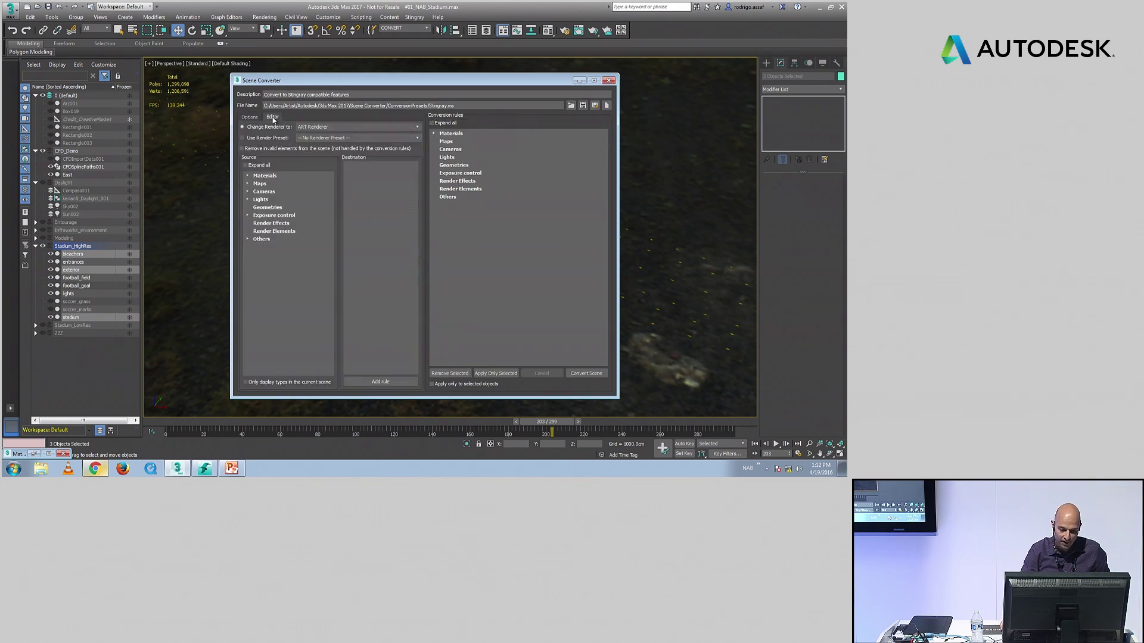
left_click(357, 127)
left_click(358, 127)
left_click(250, 118)
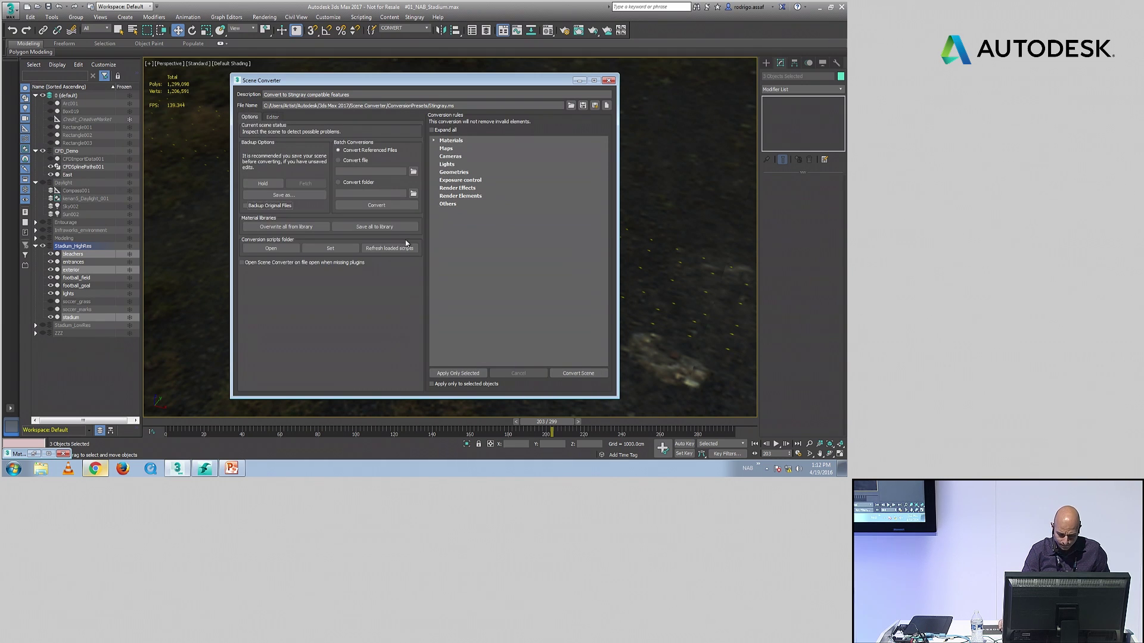
Step: Restrict the conversion to the selected objects, convert them to Stingray-compatible features and close the Scene Converter
left_click_drag(457, 81, 397, 109)
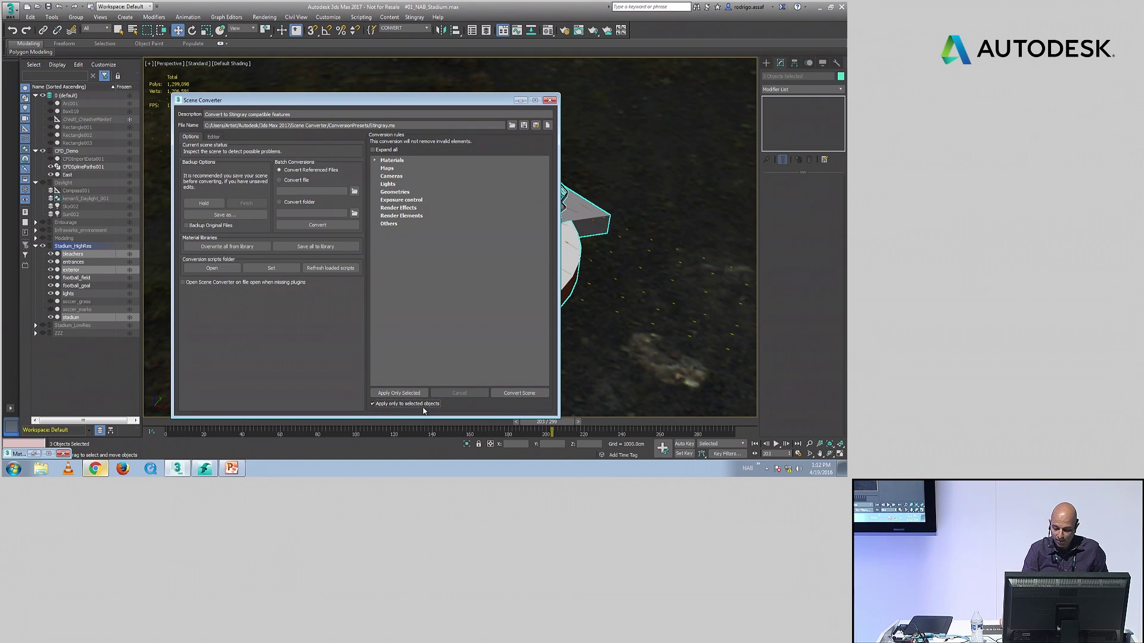
left_click(516, 395)
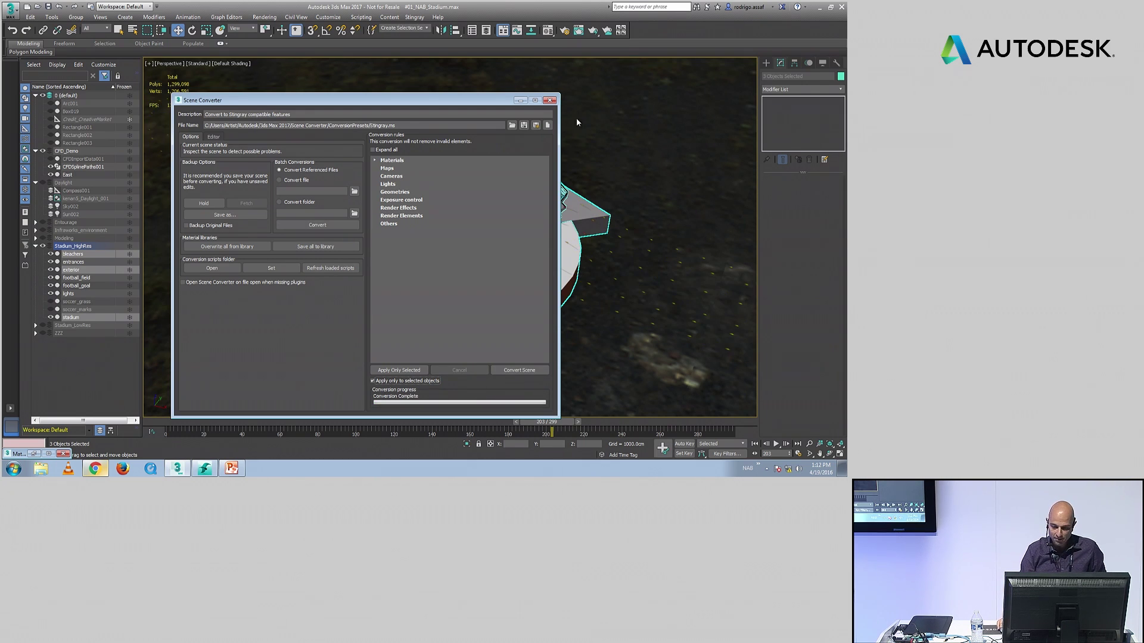
left_click(550, 101)
left_click(393, 271)
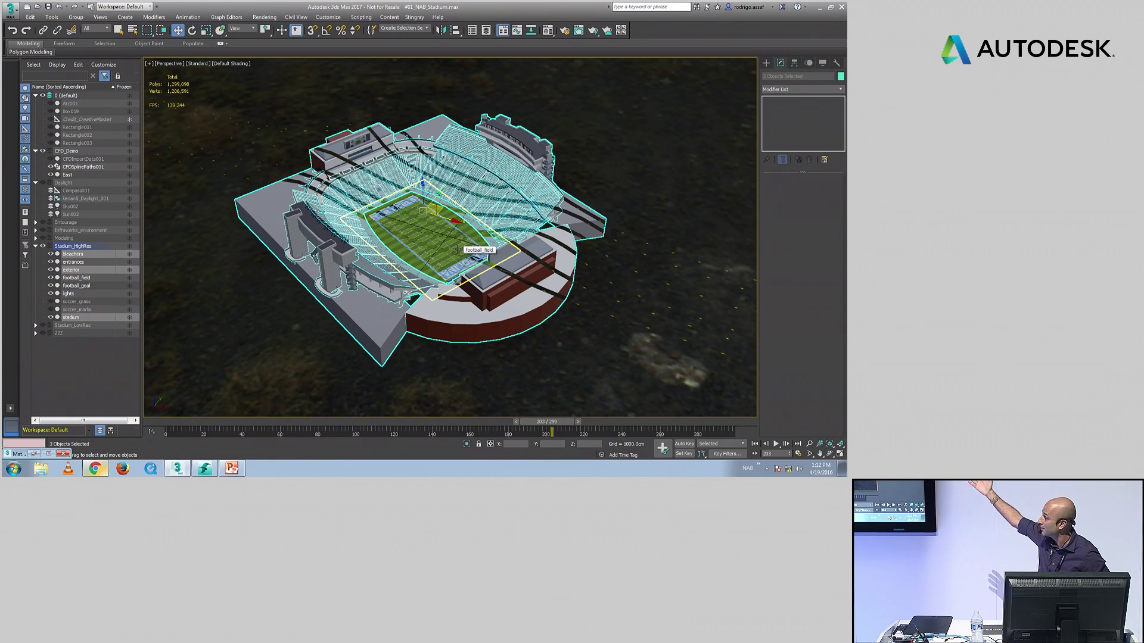
Step: Select all the visible stadium objects together with the wind spline paths and connect to Stingray
left_click_drag(295, 98, 600, 370)
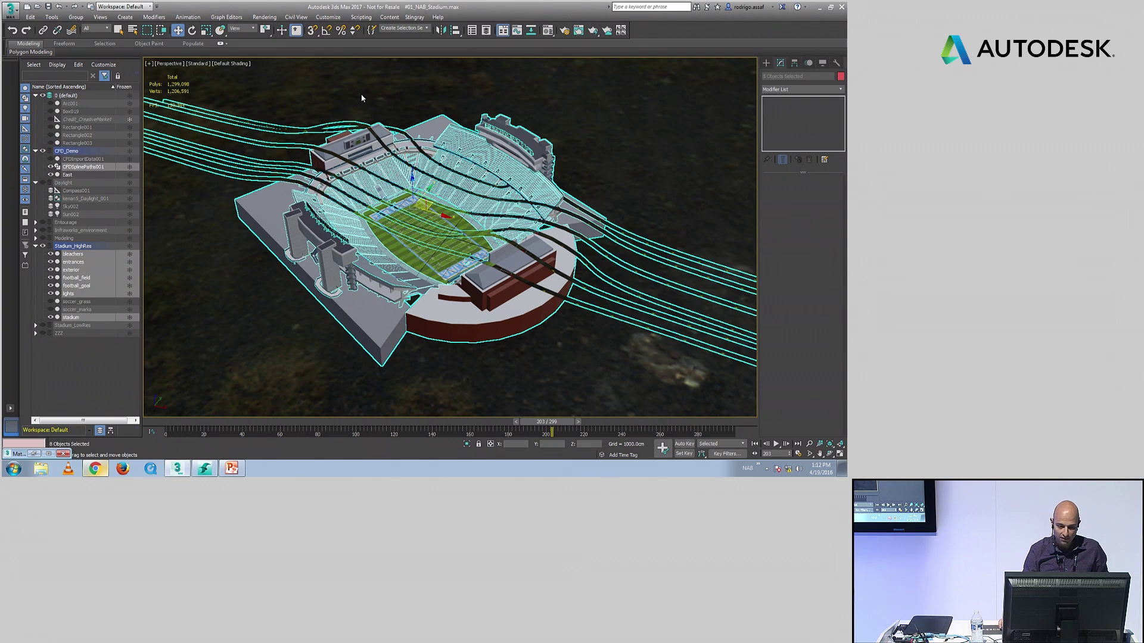
left_click(414, 16)
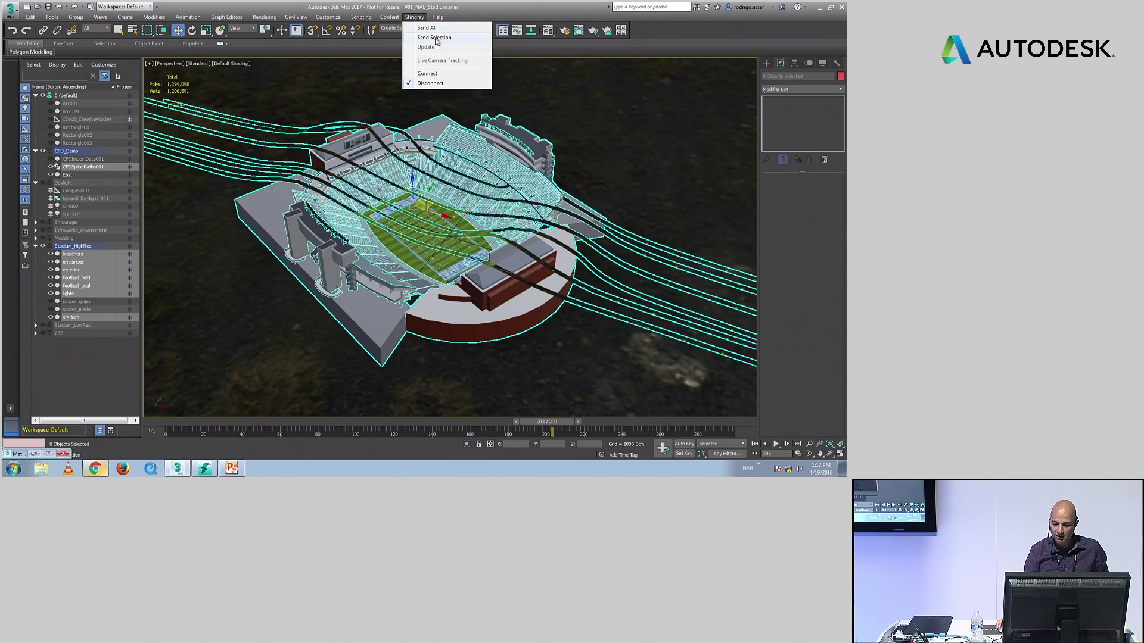
left_click(439, 74)
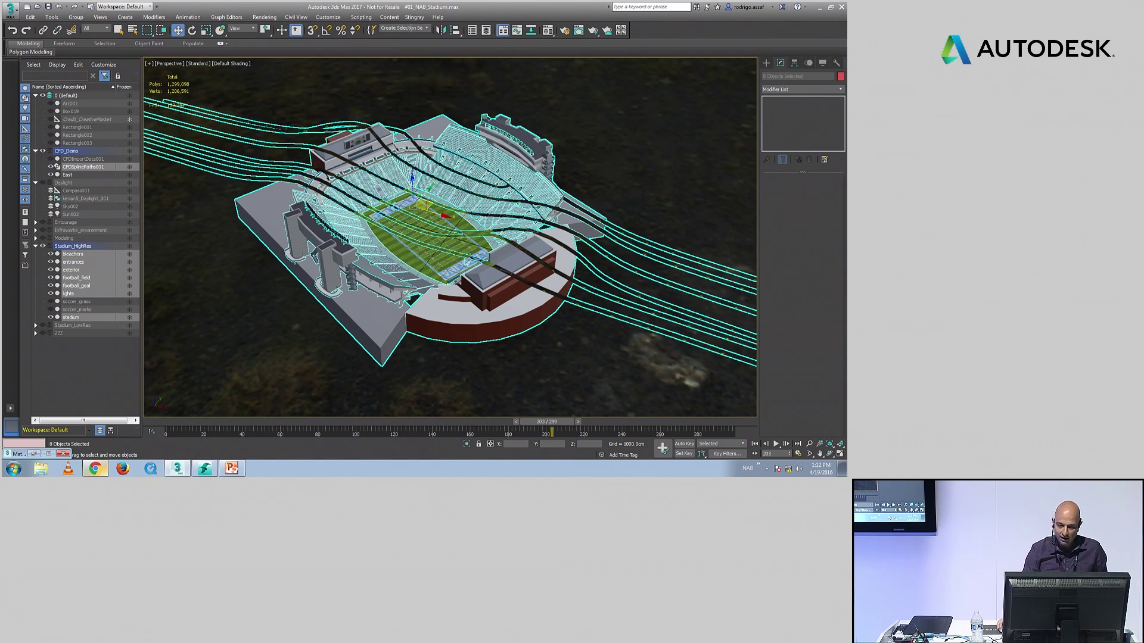
Step: Send the selection to Stingray as stadium in the project's content/models/STADIUM folder and import it with the offered FBX options
left_click(411, 17)
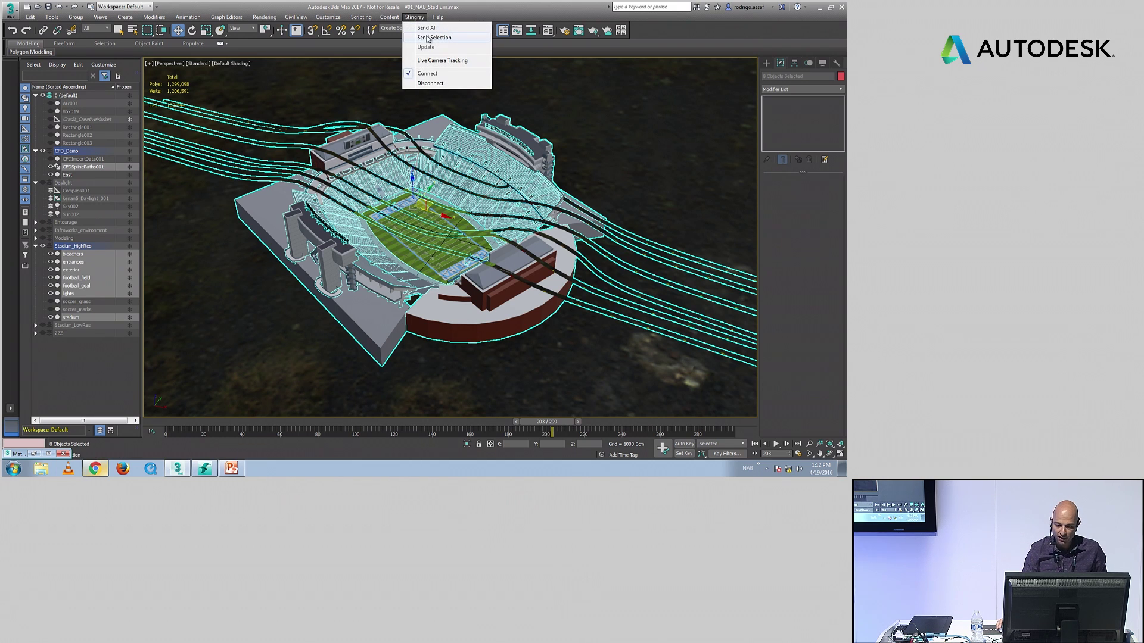
left_click(444, 37)
double_click(70, 60)
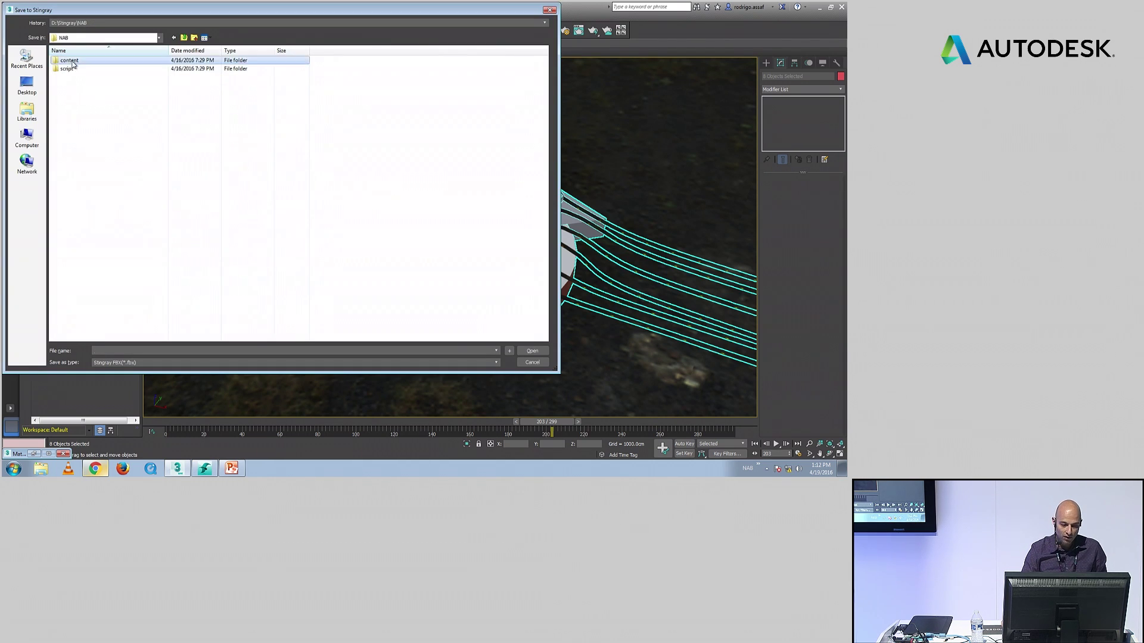
double_click(81, 85)
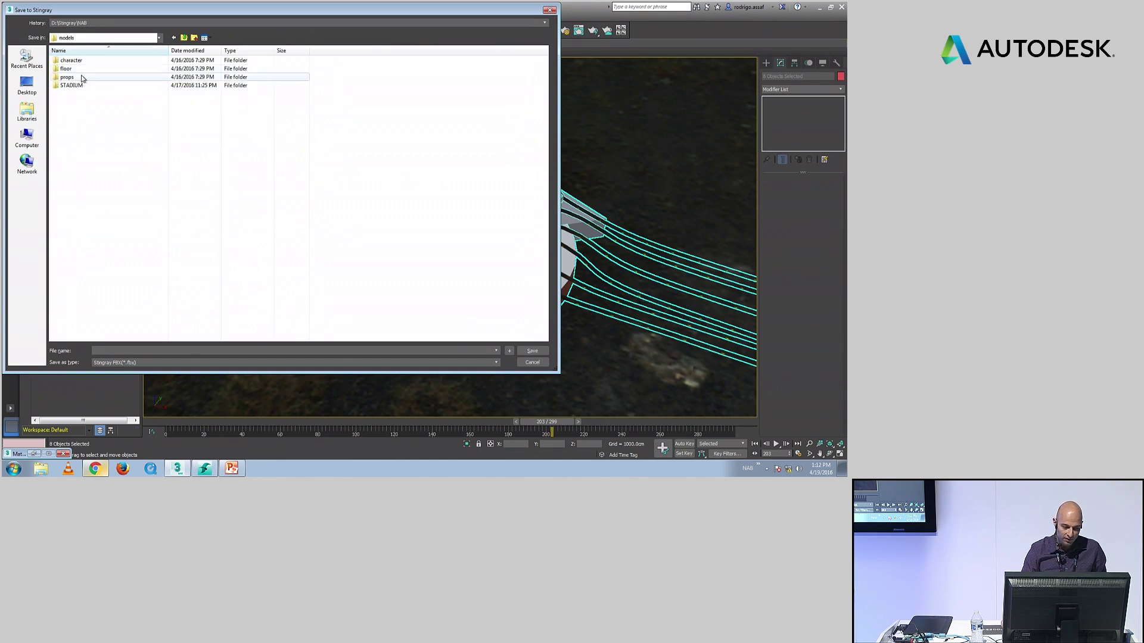
double_click(78, 86)
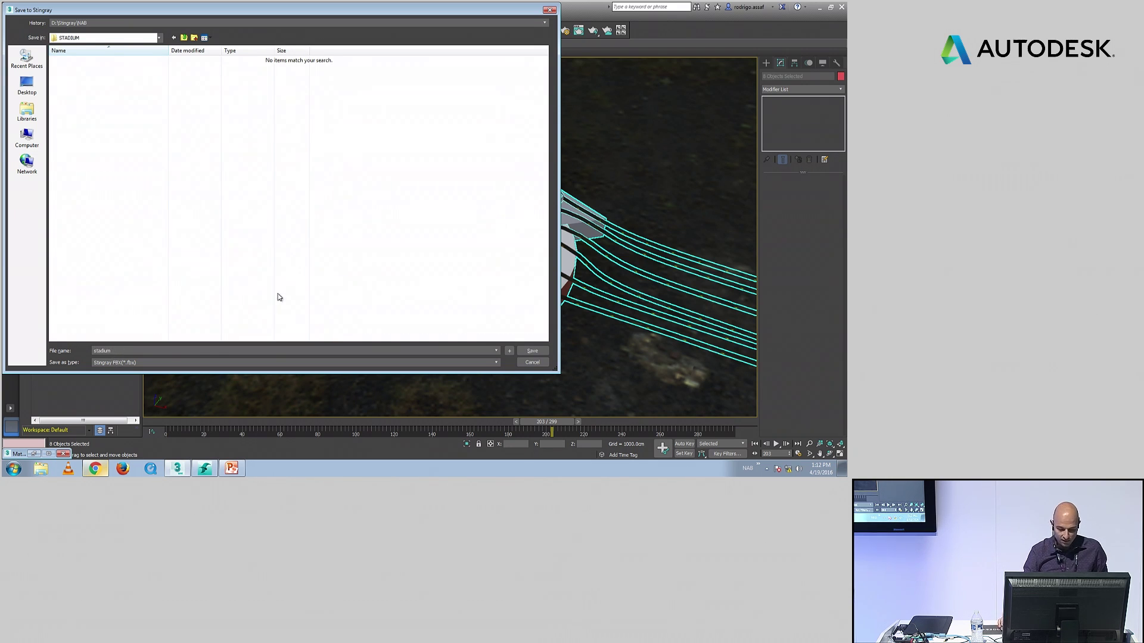
left_click(532, 350)
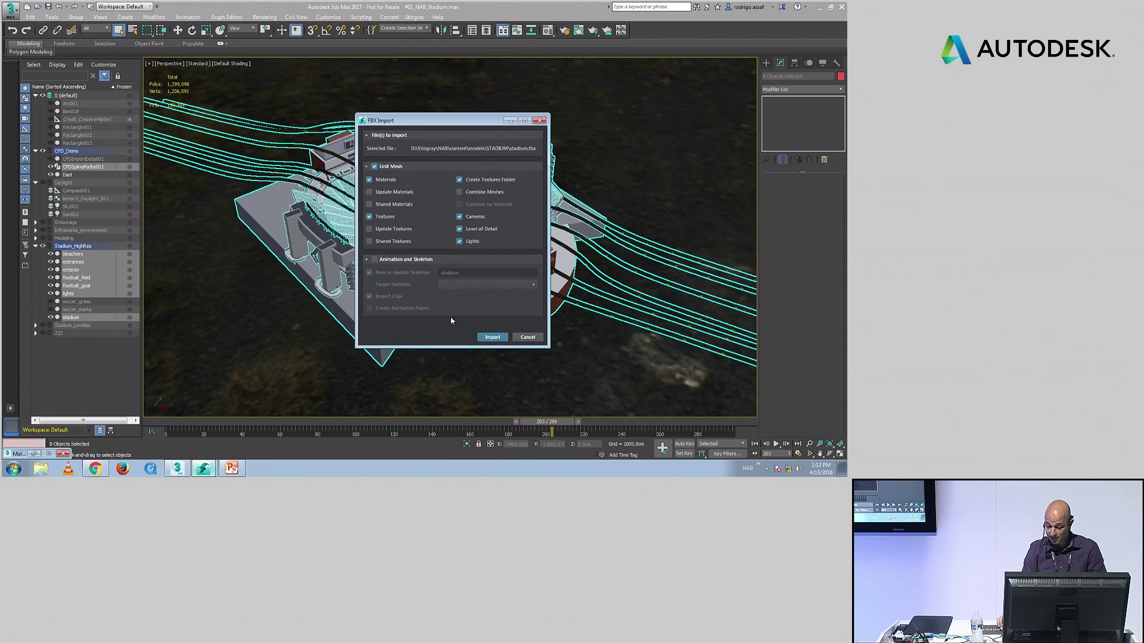
left_click(486, 338)
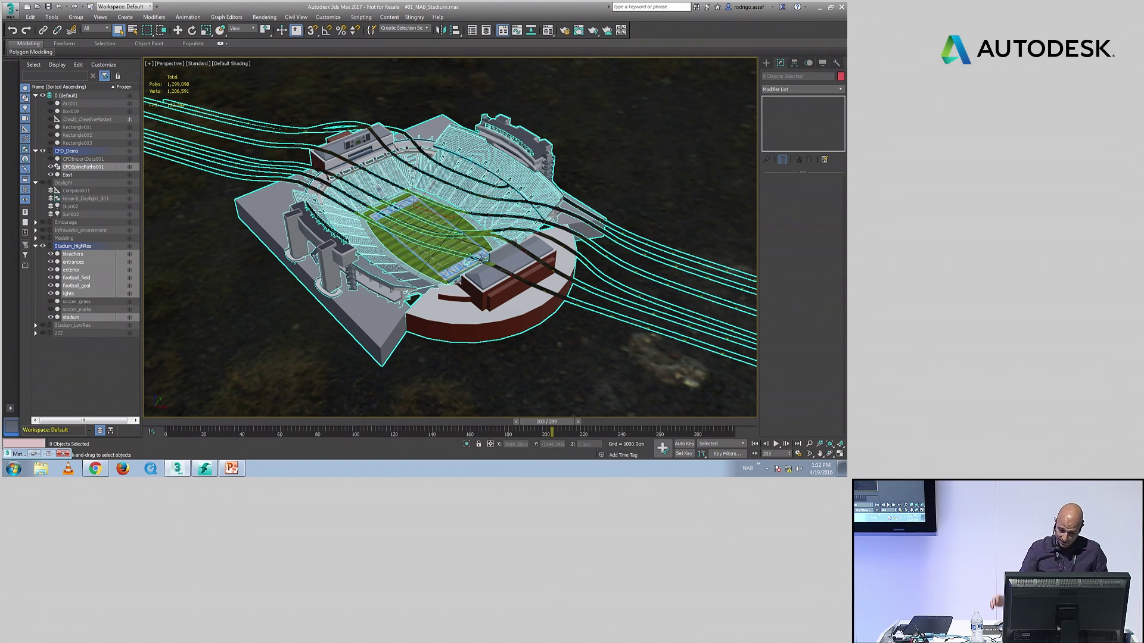
Step: Switch to the Stingray Editor, find the stadium unit in the STADIUM folder and place it near the centre of the level
left_click(204, 470)
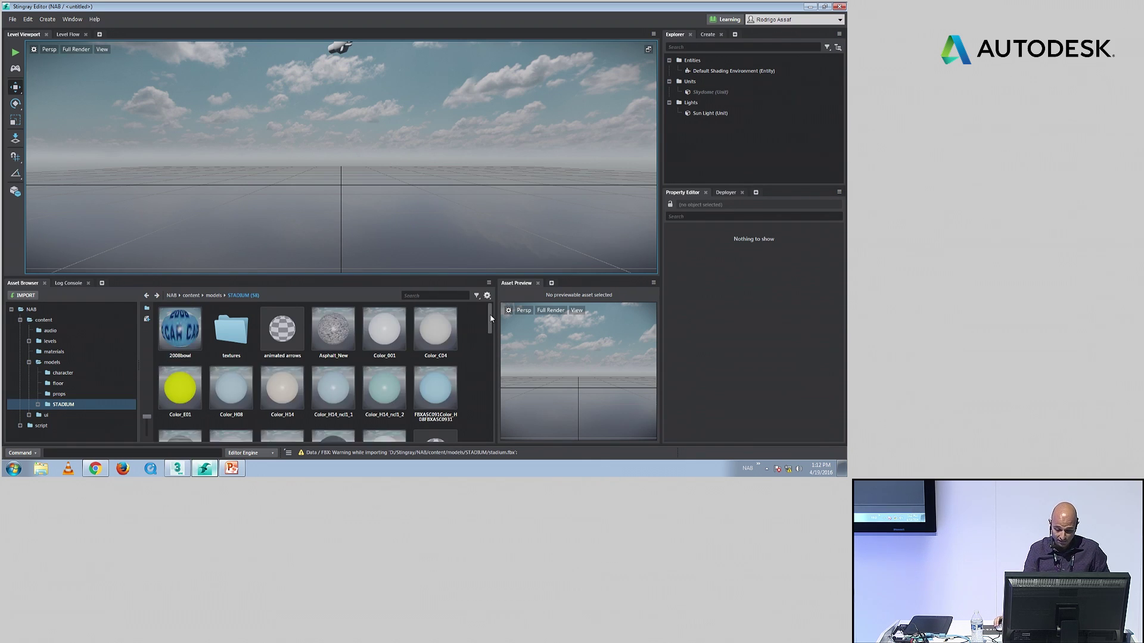
scroll(483, 398, "down", 5)
scroll(483, 399, "down", 3)
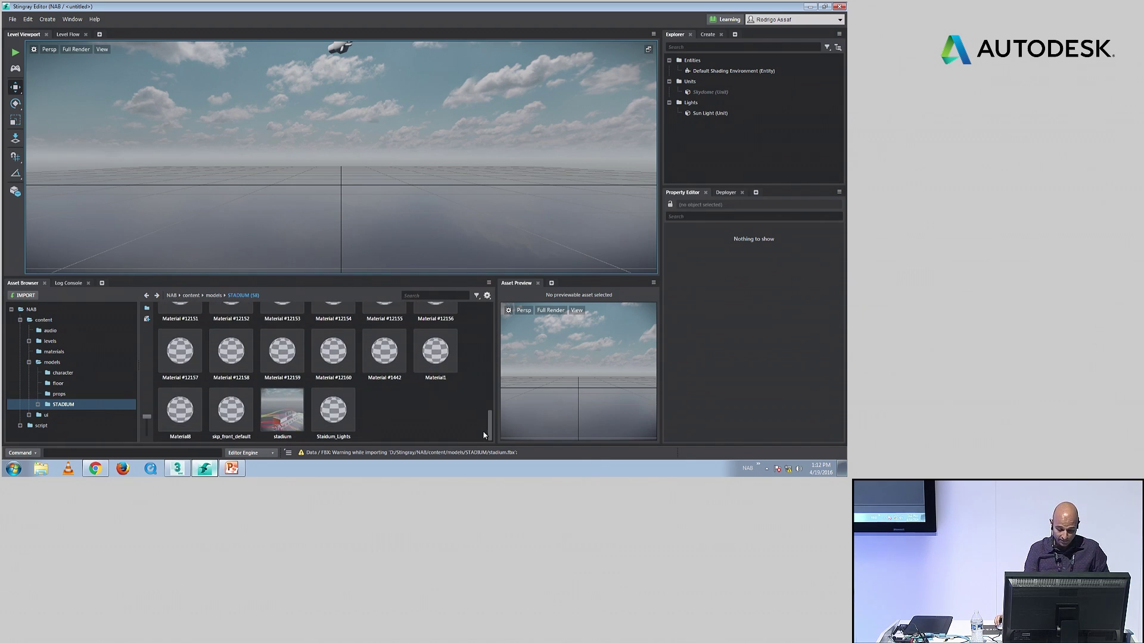
left_click(282, 411)
scroll(596, 393, "up", 5)
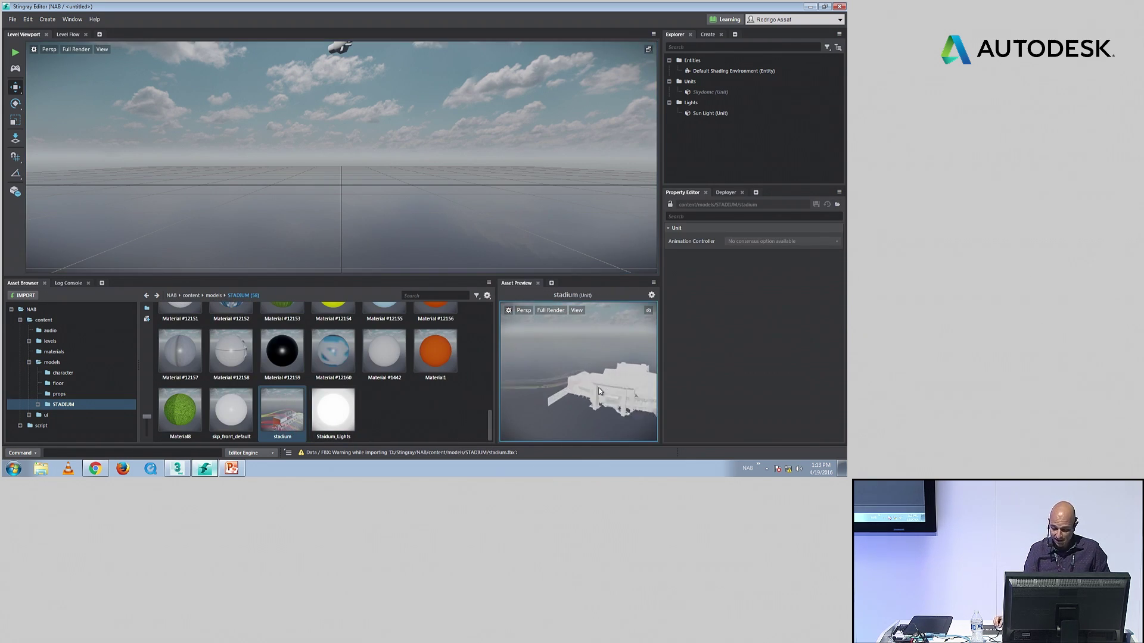
left_click_drag(283, 411, 344, 166)
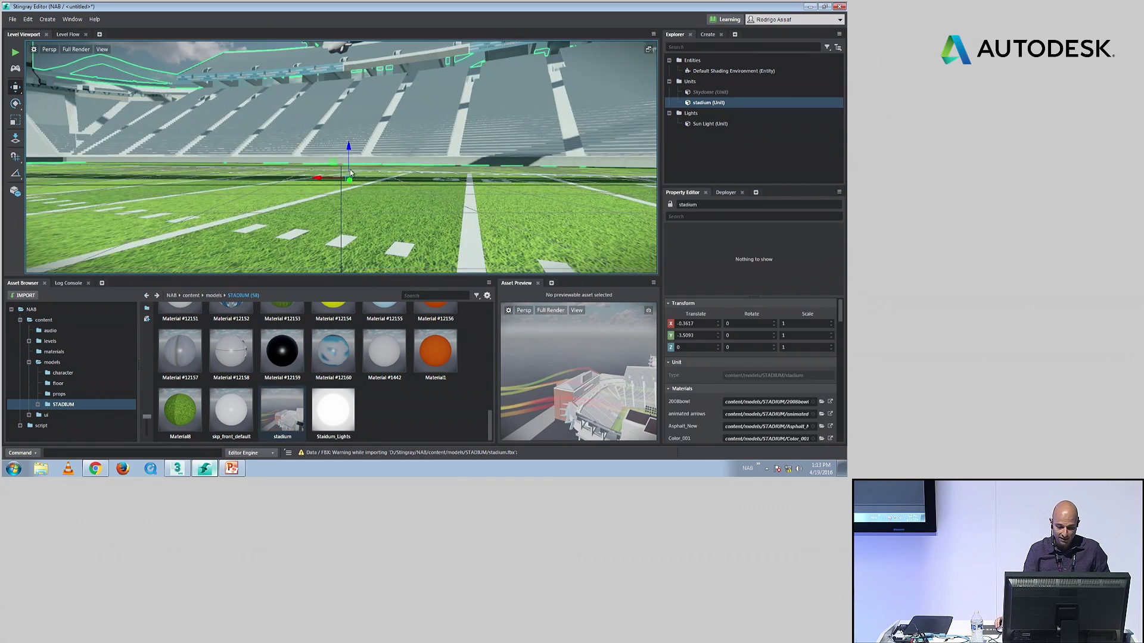
scroll(344, 165, "up", 5)
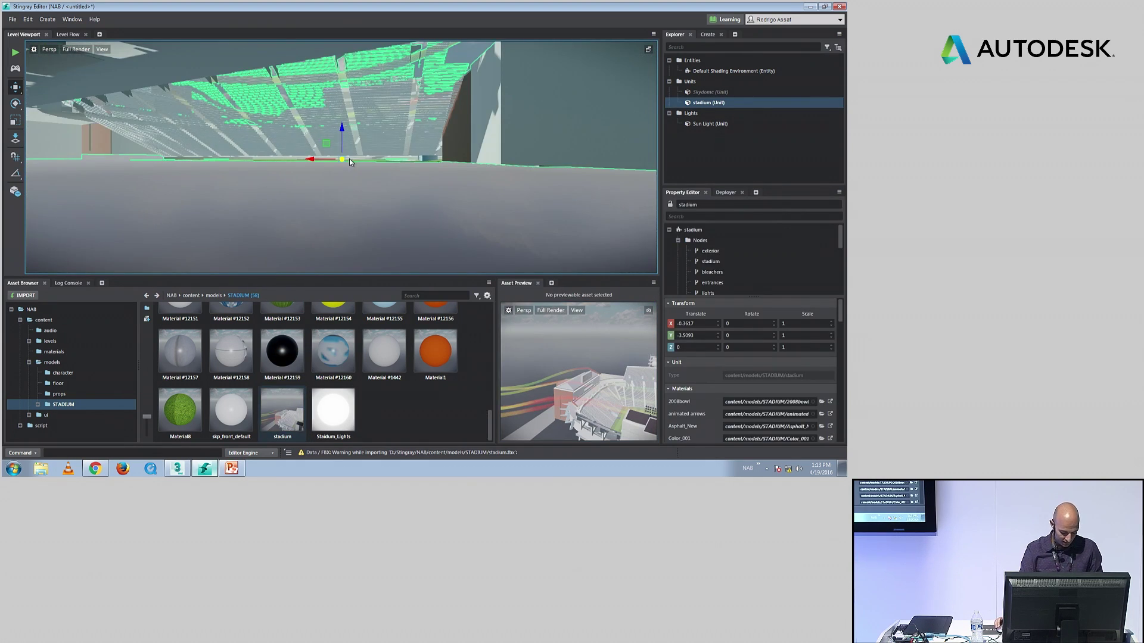
scroll(348, 161, "up", 5)
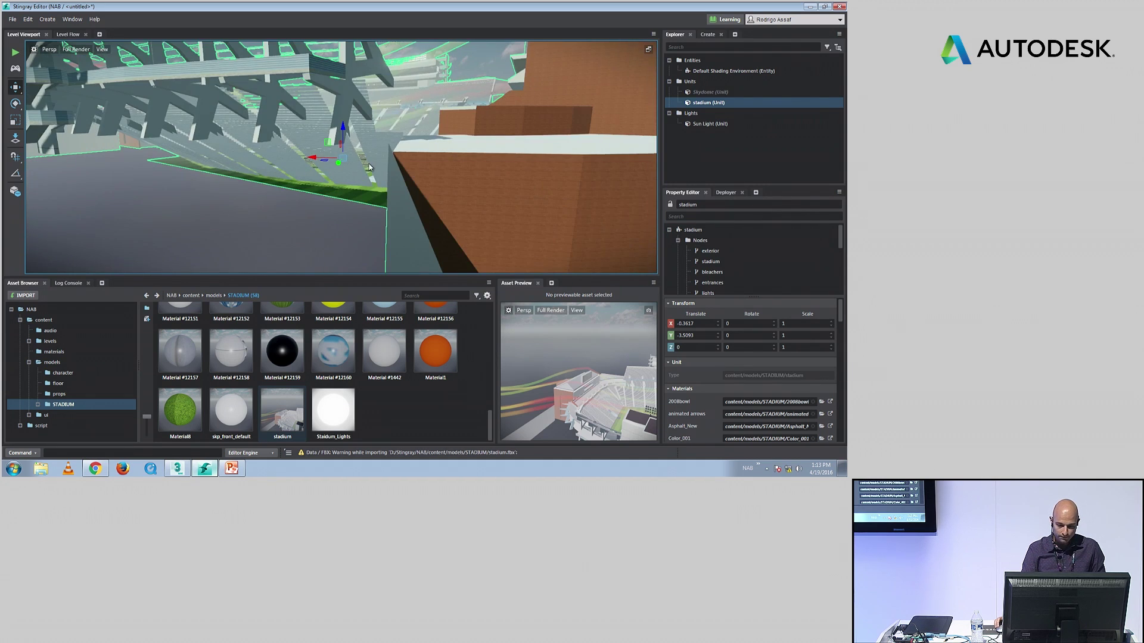
key("f")
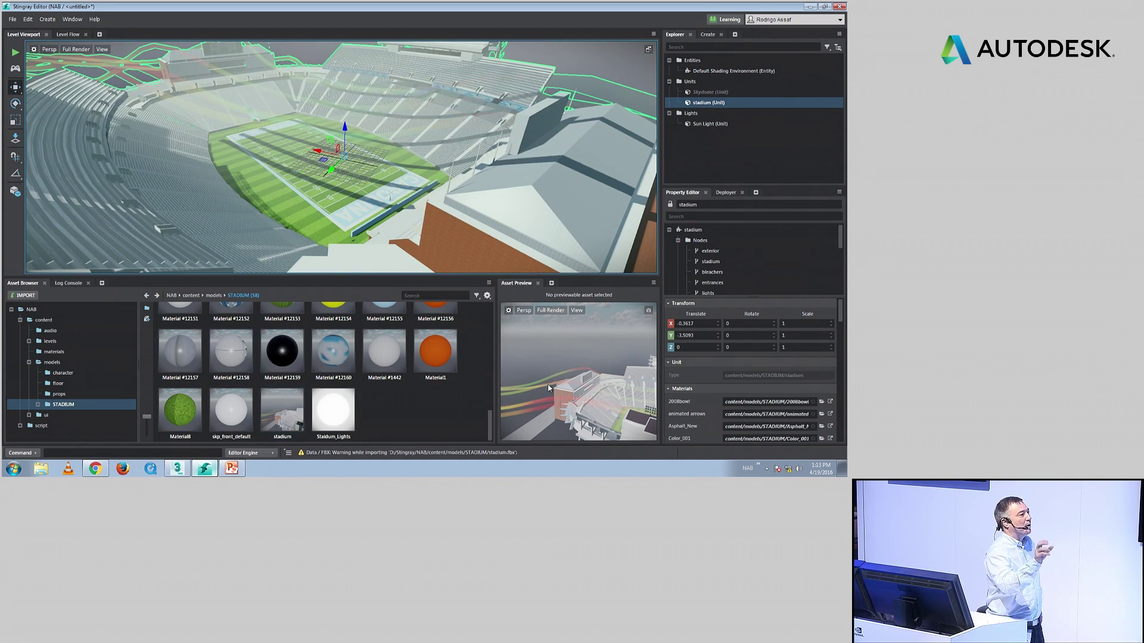
Step: Enable Stingray UVs on the animated arrows material in the STADIUM folder
scroll(486, 428, "up", 10)
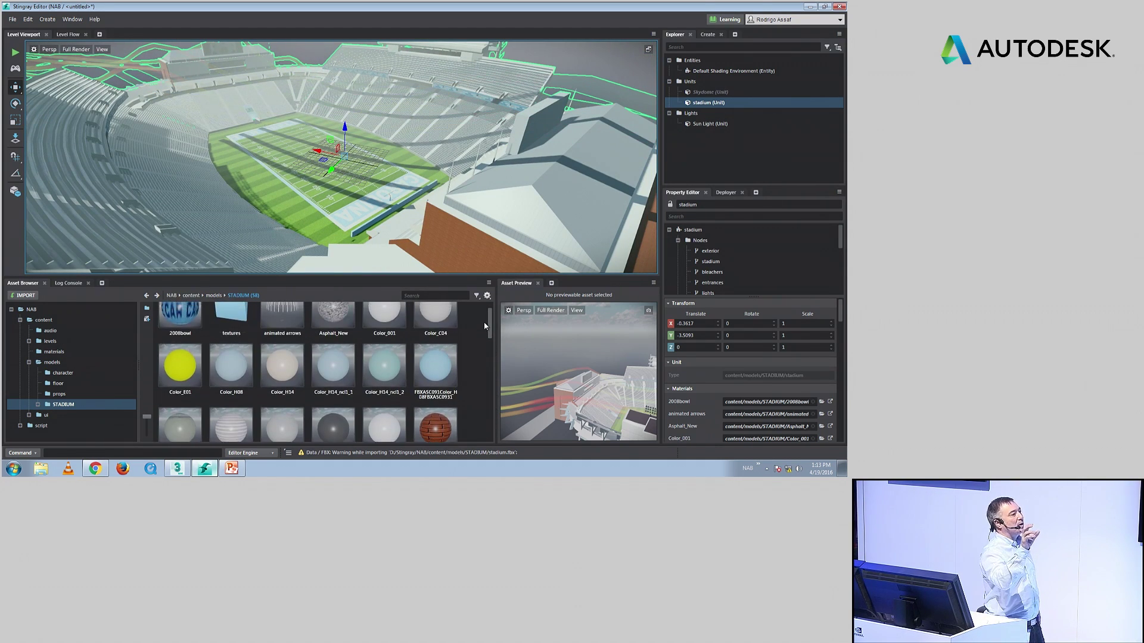
left_click(283, 329)
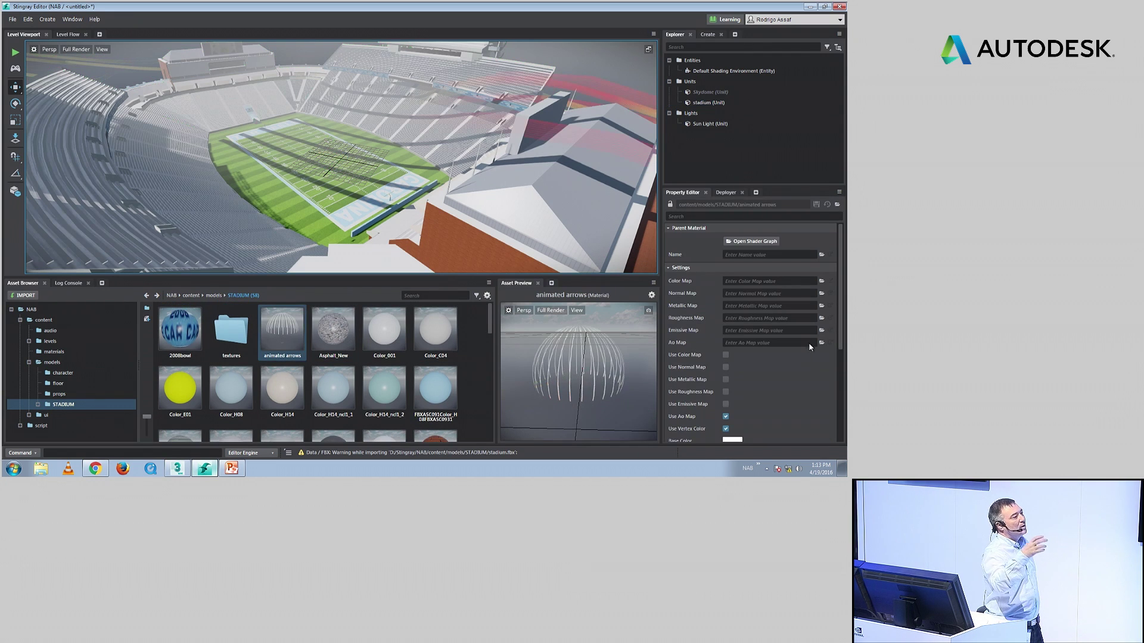
scroll(739, 387, "down", 5)
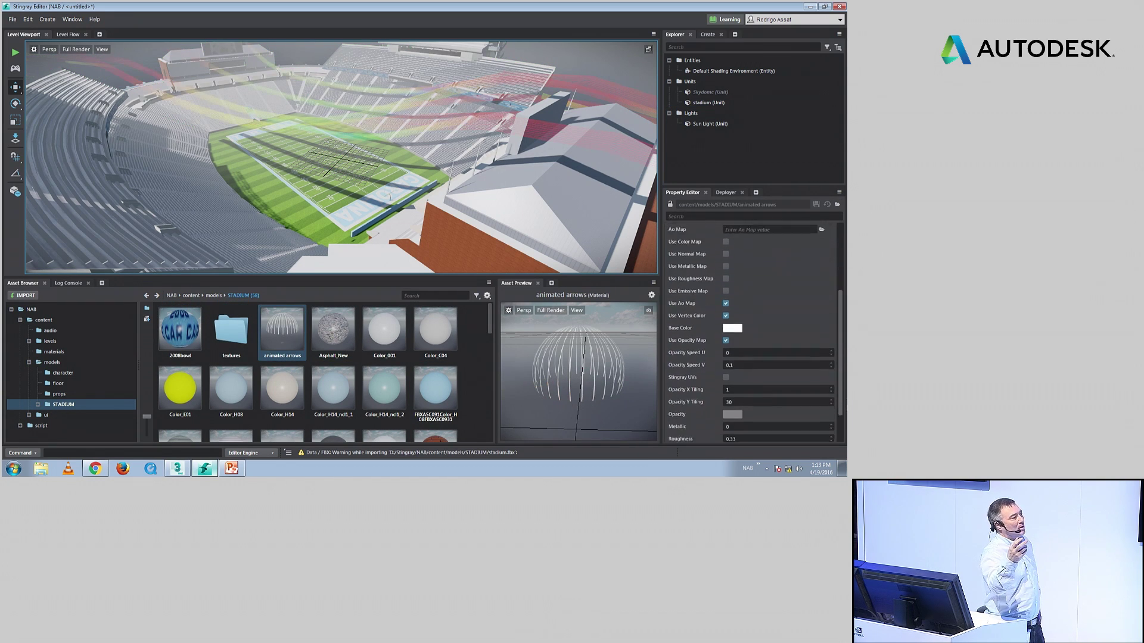
left_click(726, 345)
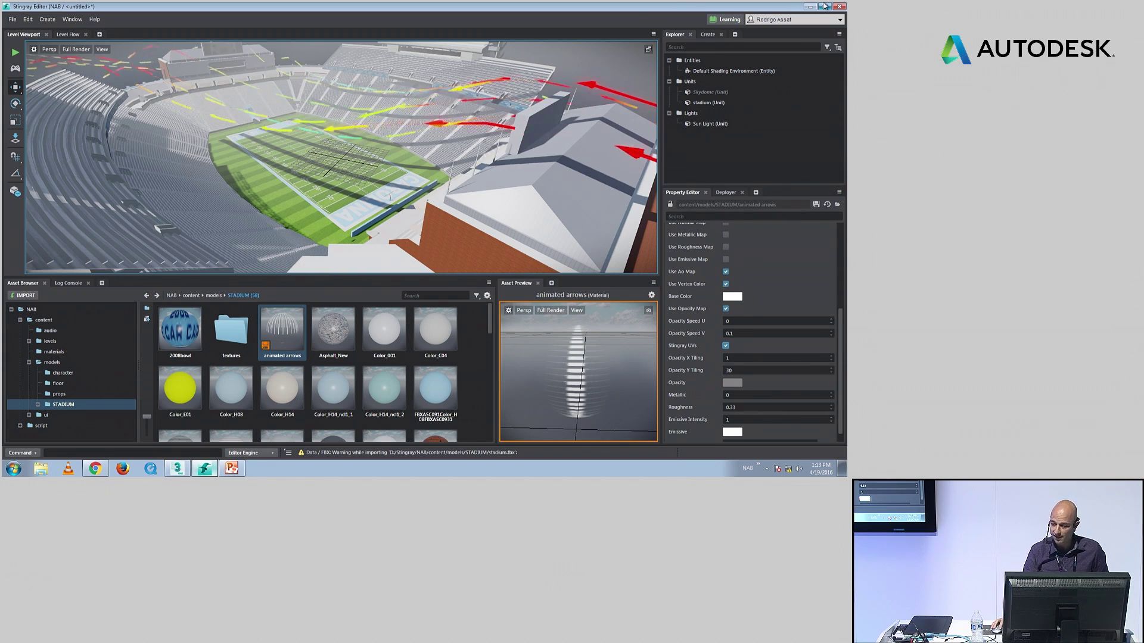
Step: Close Stingray without saving the changes and open the #02_Overlay_Information scene in 3ds Max, adopting the file's gamma and LUT settings
key("ctrl+s")
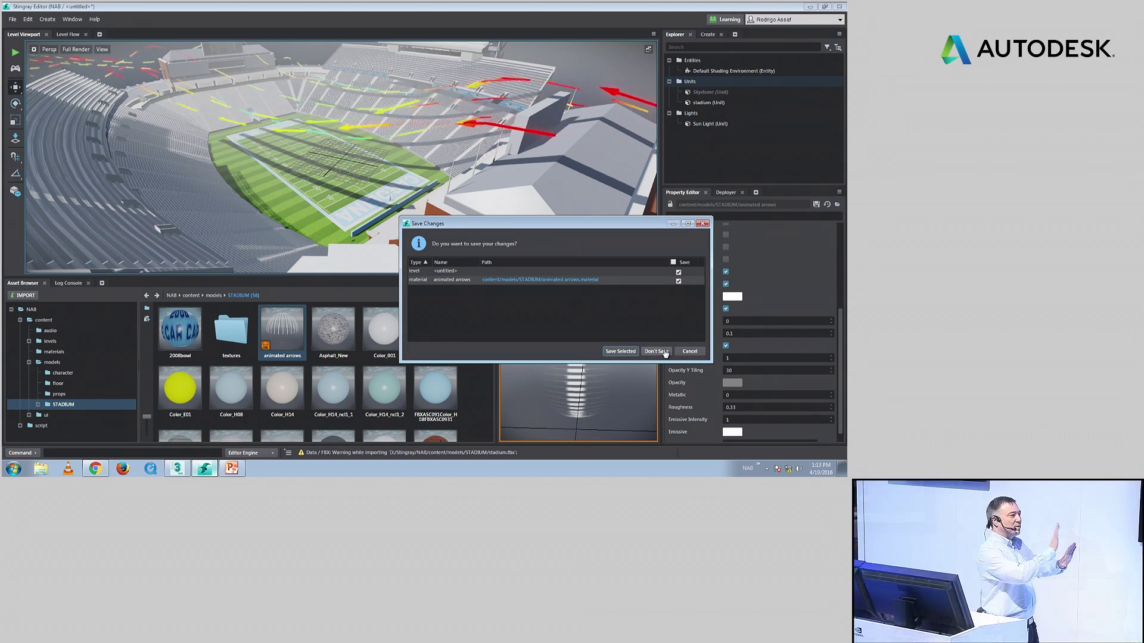
left_click(657, 352)
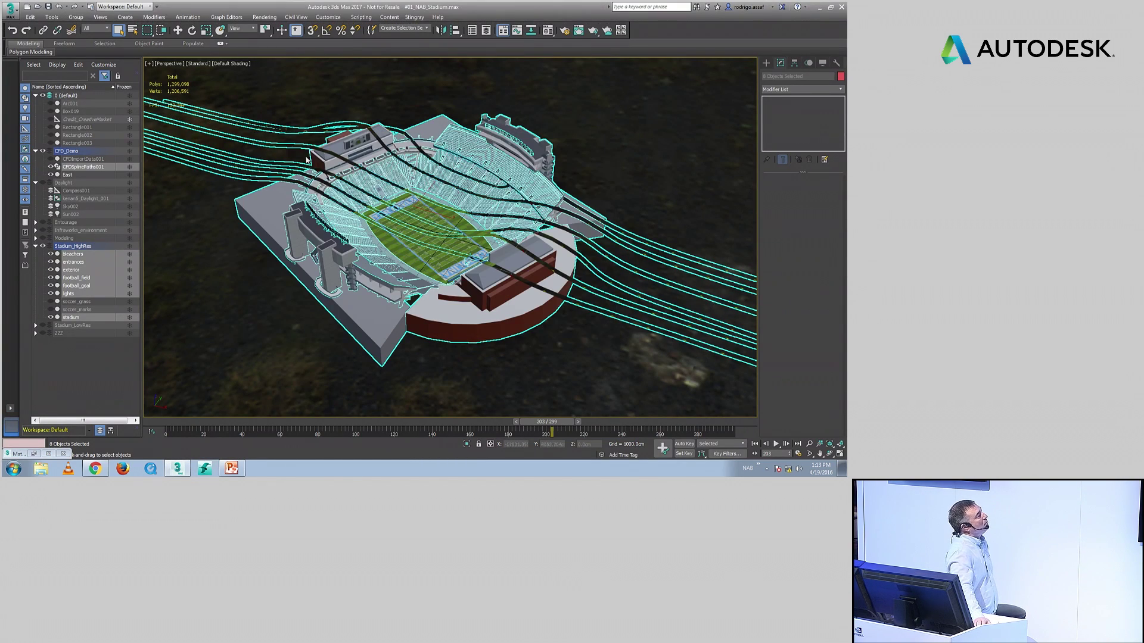
left_click(424, 249)
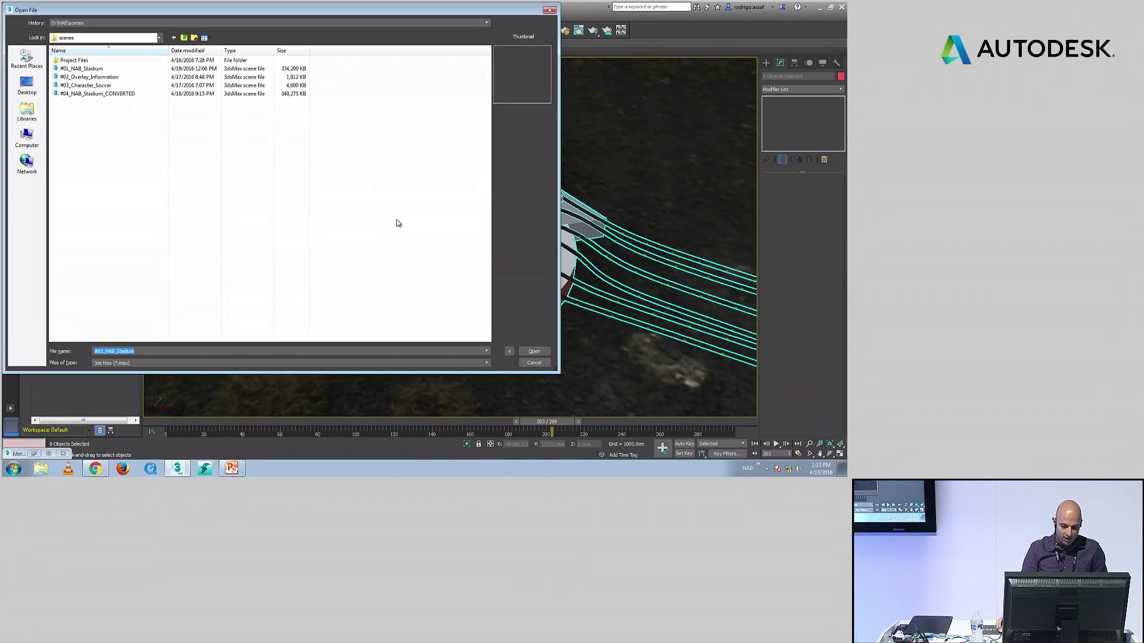
double_click(98, 78)
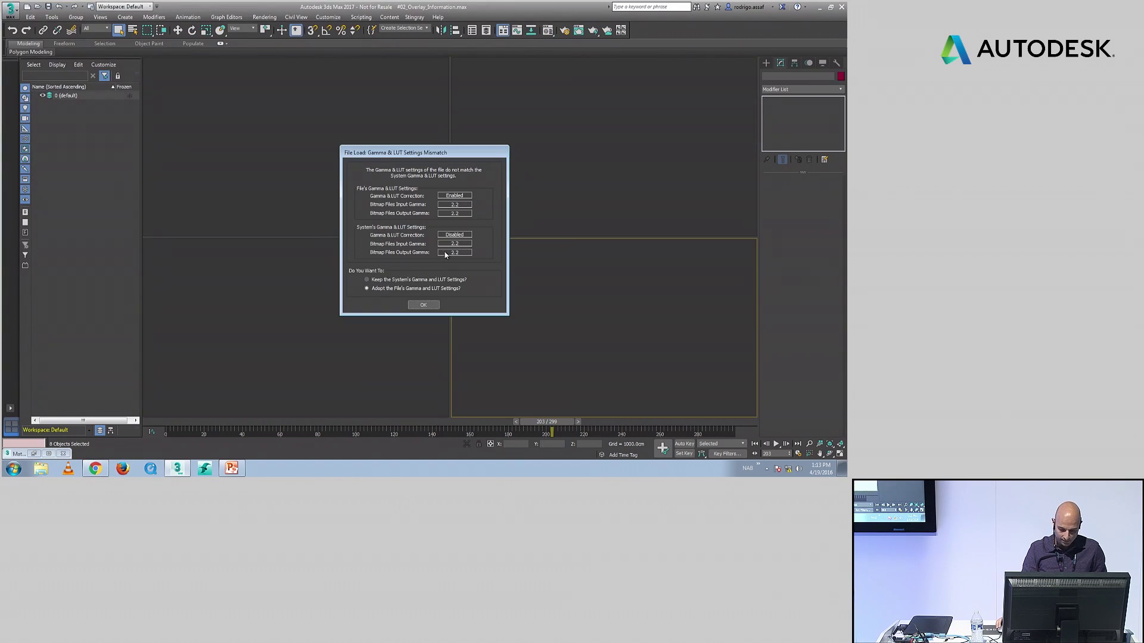
left_click(434, 304)
left_click(424, 276)
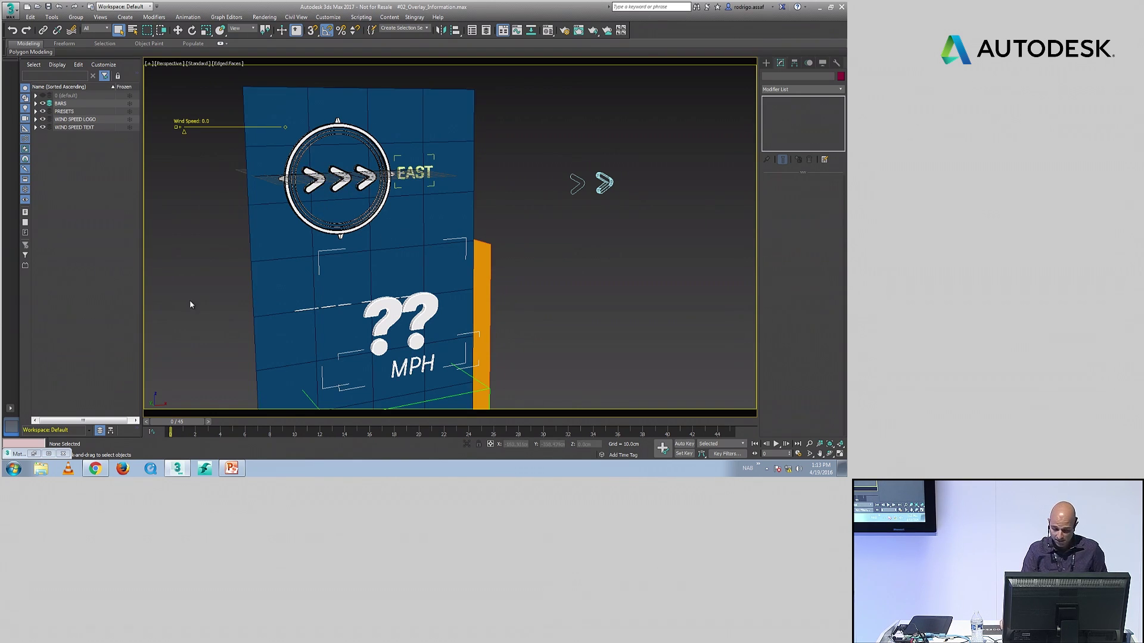
Step: Select the solid arrow standing outside the blue panel, scrub its animation to frame 12 and open its curves in the Curve Editor
left_click(601, 188)
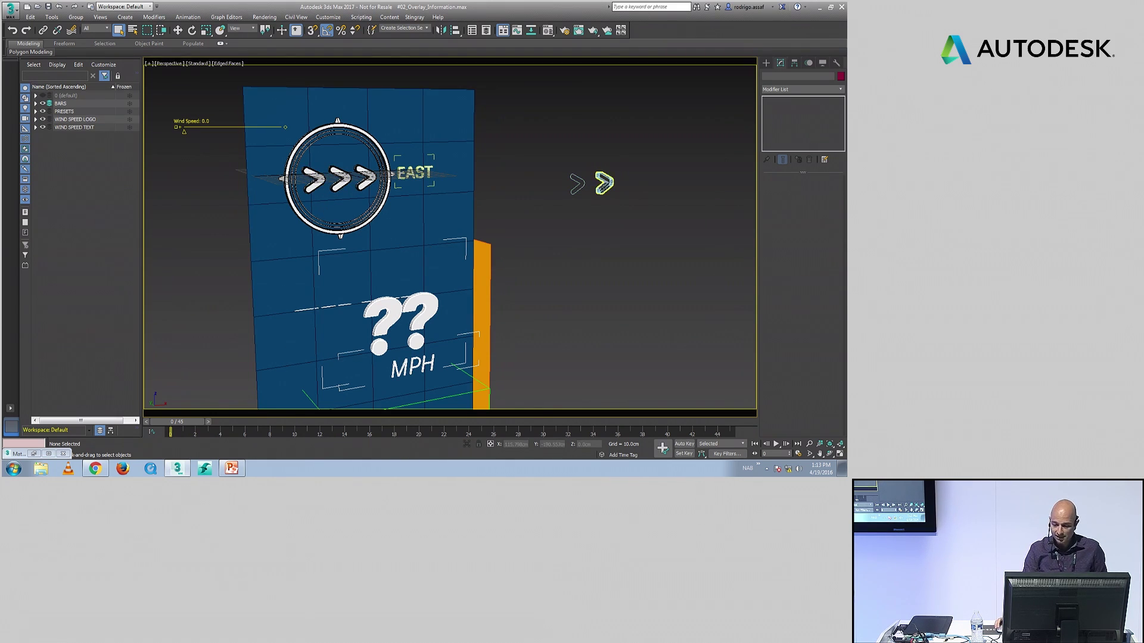
left_click(829, 444)
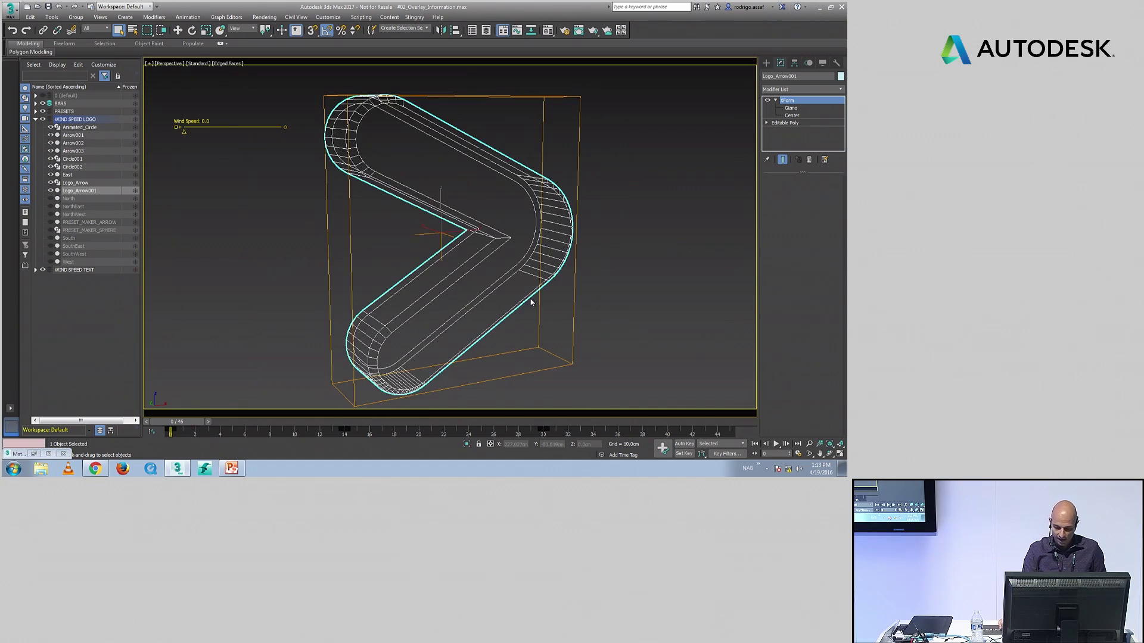
left_click_drag(175, 421, 320, 422)
left_click(229, 16)
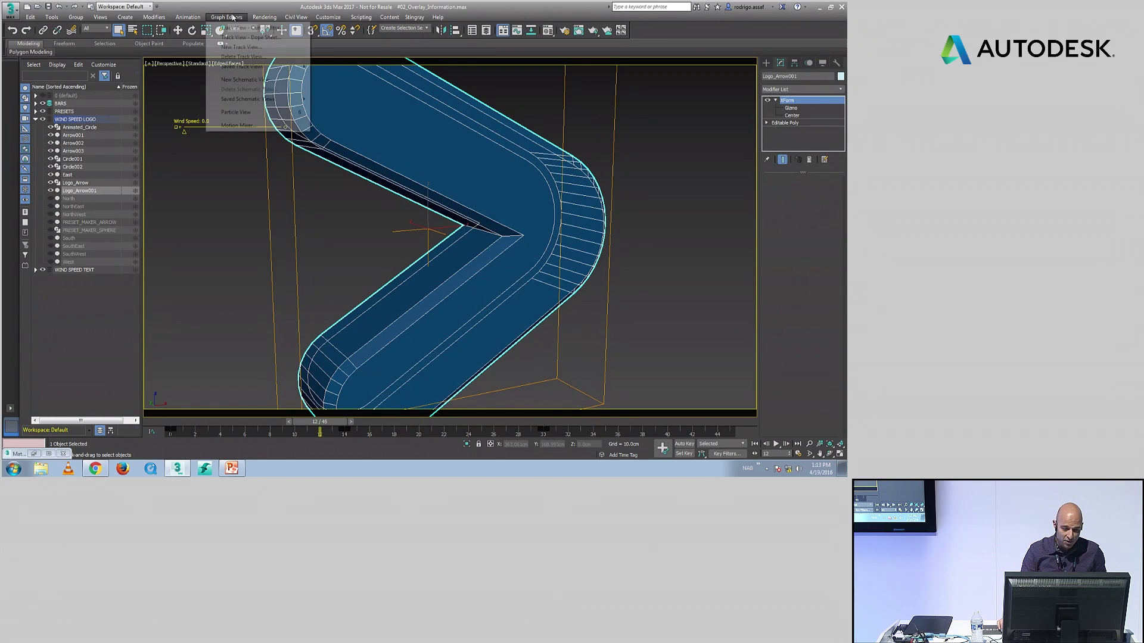
left_click(262, 28)
left_click_drag(464, 40, 323, 60)
left_click_drag(742, 54, 658, 51)
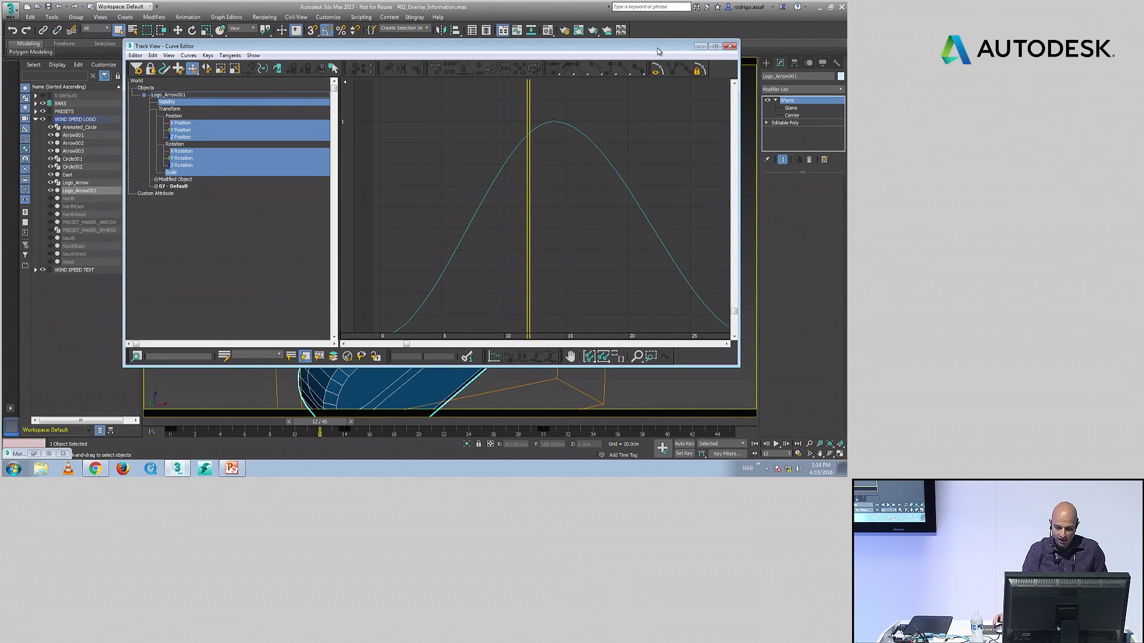
Step: Display the Scale curve of the arrow's XForm gizmo and frame it in the graph
left_click(154, 180)
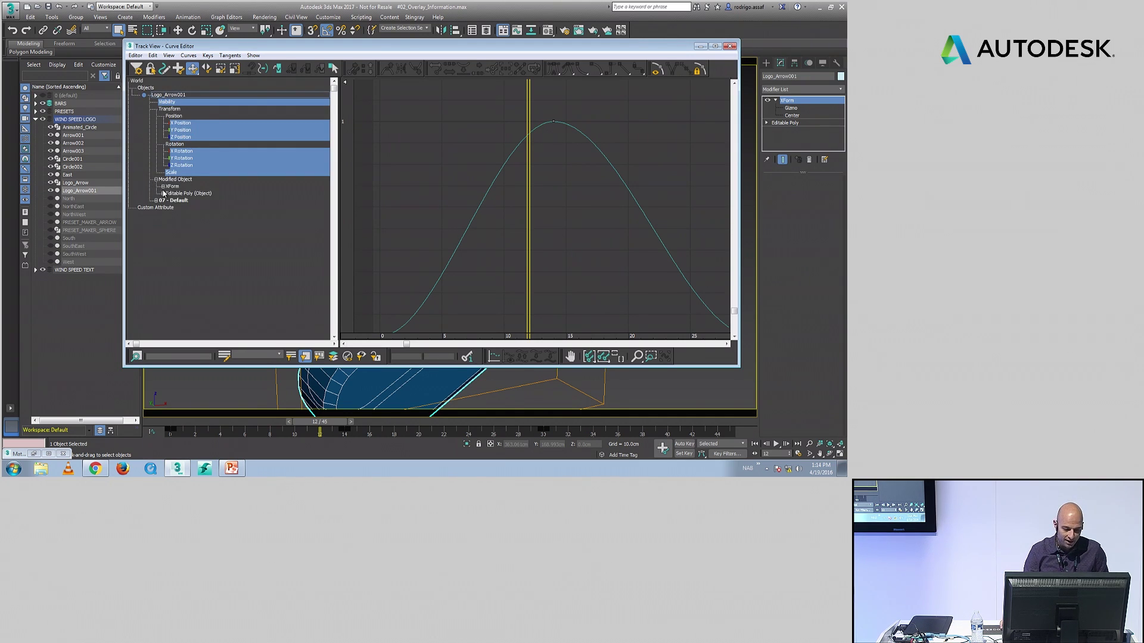
left_click(163, 186)
left_click(186, 284)
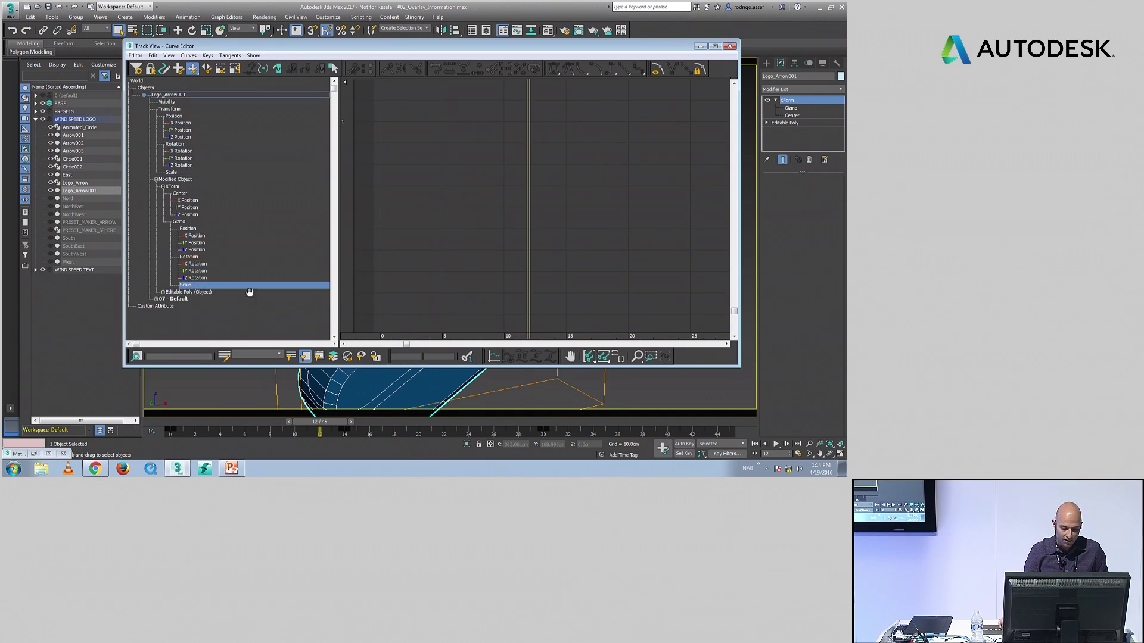
left_click(616, 358)
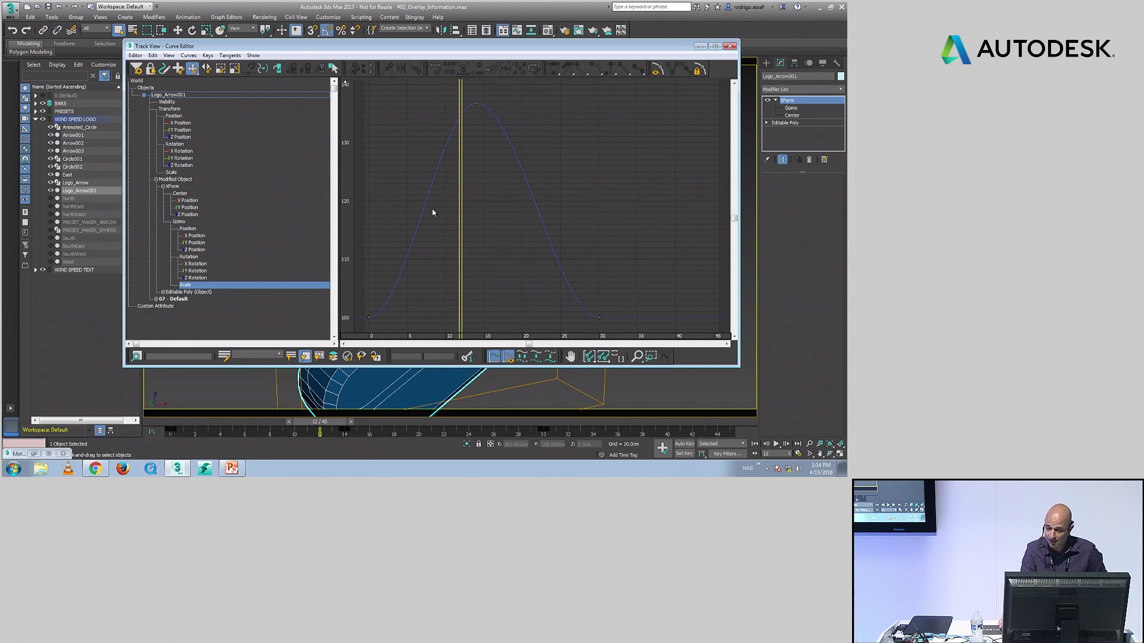
Step: Try moving the peak scale key down to frame 21 at about 105.6, preview the playback, undo the move and close the Curve Editor
left_click_drag(440, 94, 512, 124)
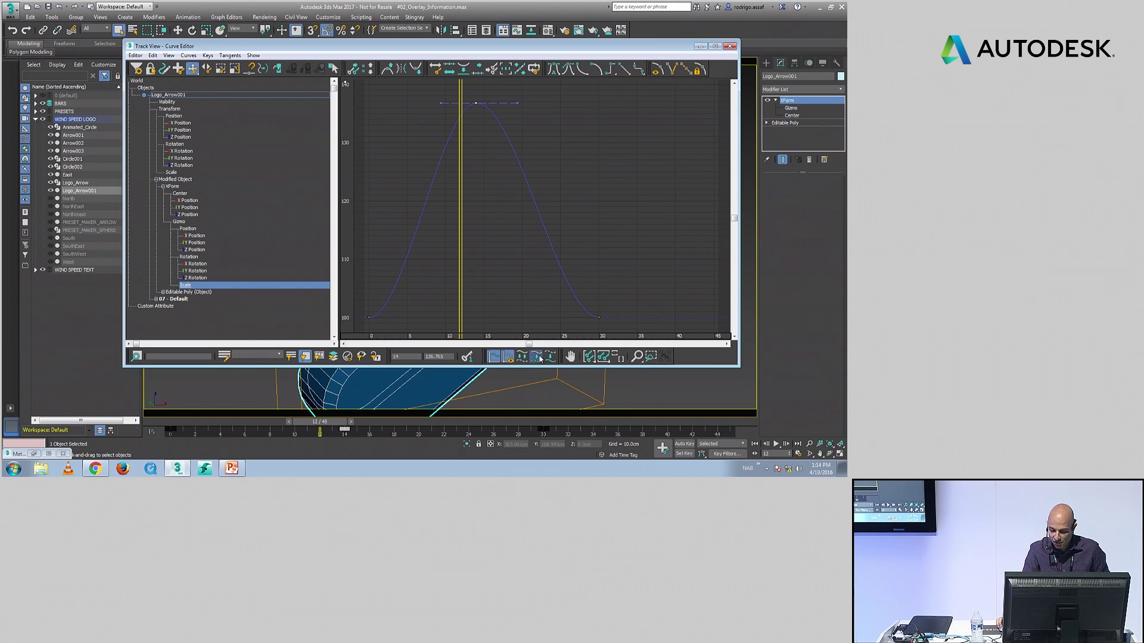
left_click_drag(477, 103, 545, 260)
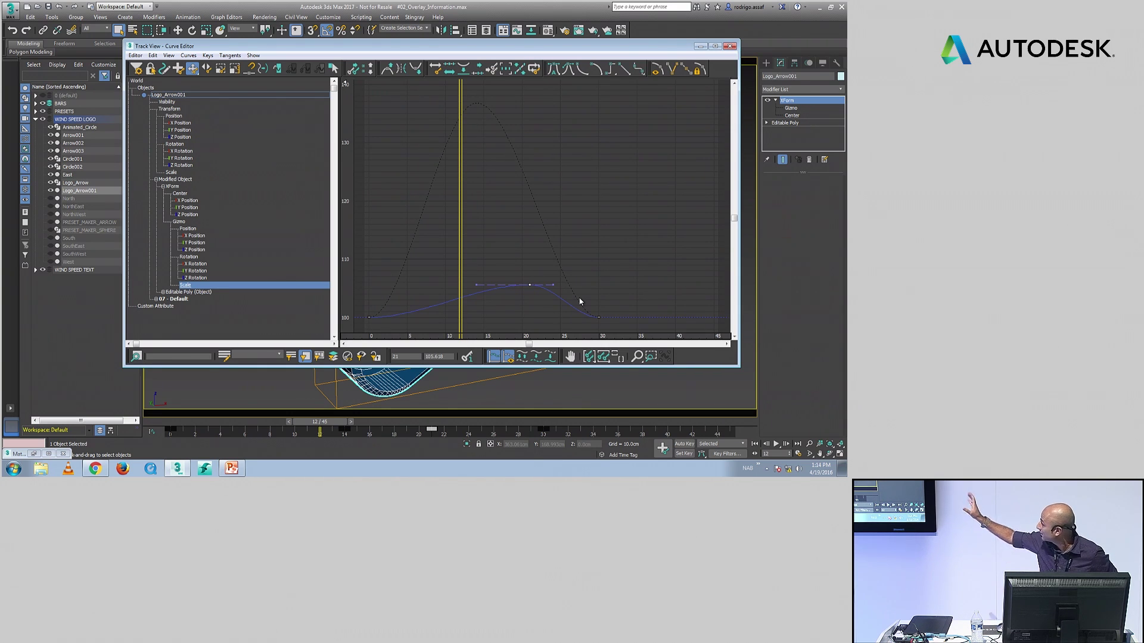
left_click_drag(537, 54, 483, 34)
left_click(777, 444)
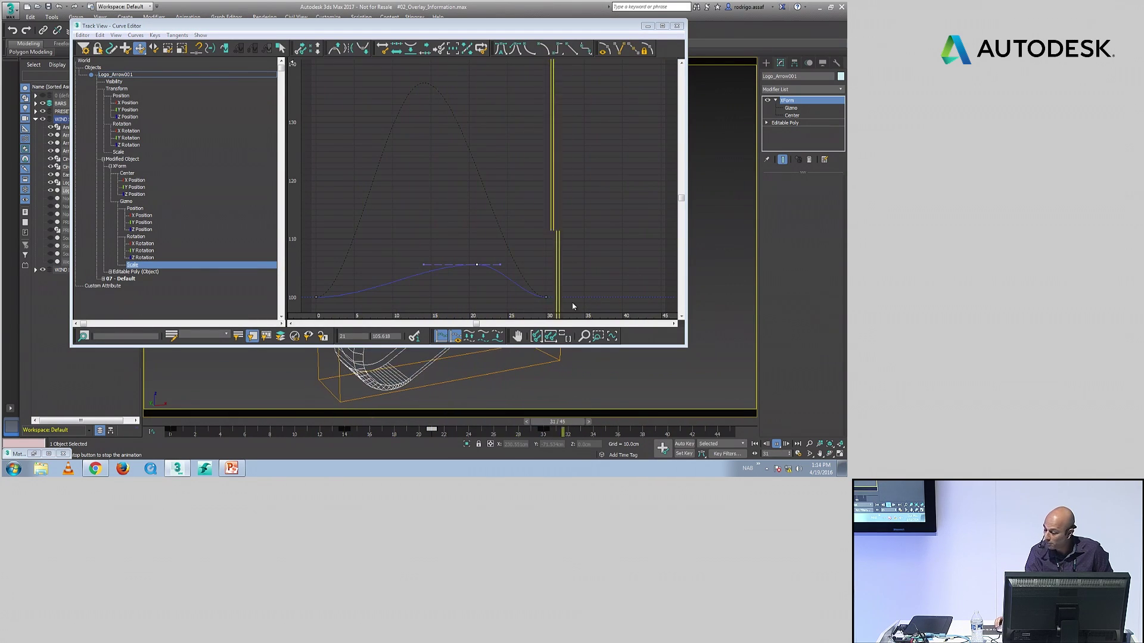
left_click(774, 443)
left_click(473, 340)
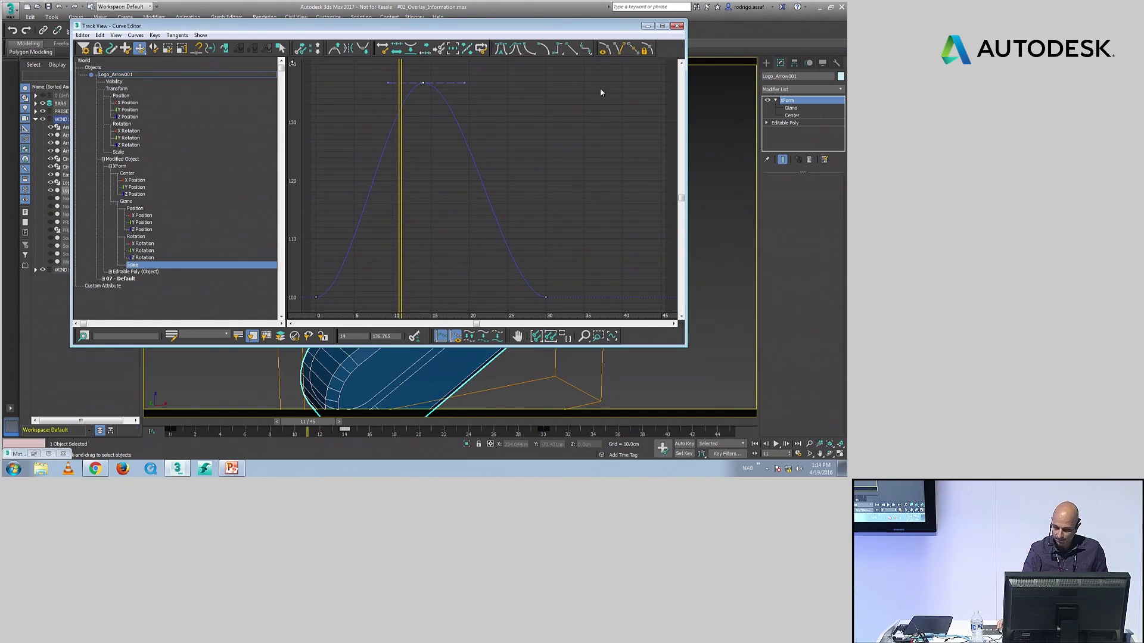
left_click(677, 27)
Step: Create an animation preset named NAB from the arrow's Visibility and XForm gizmo Scale controllers
left_click(187, 17)
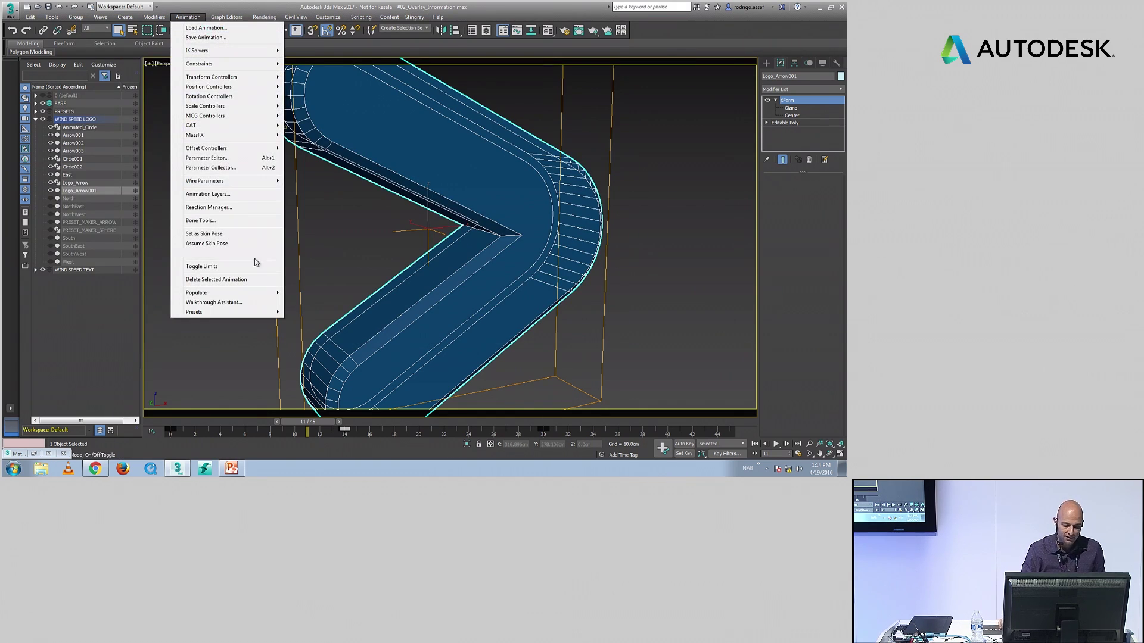
mouse_move(248, 312)
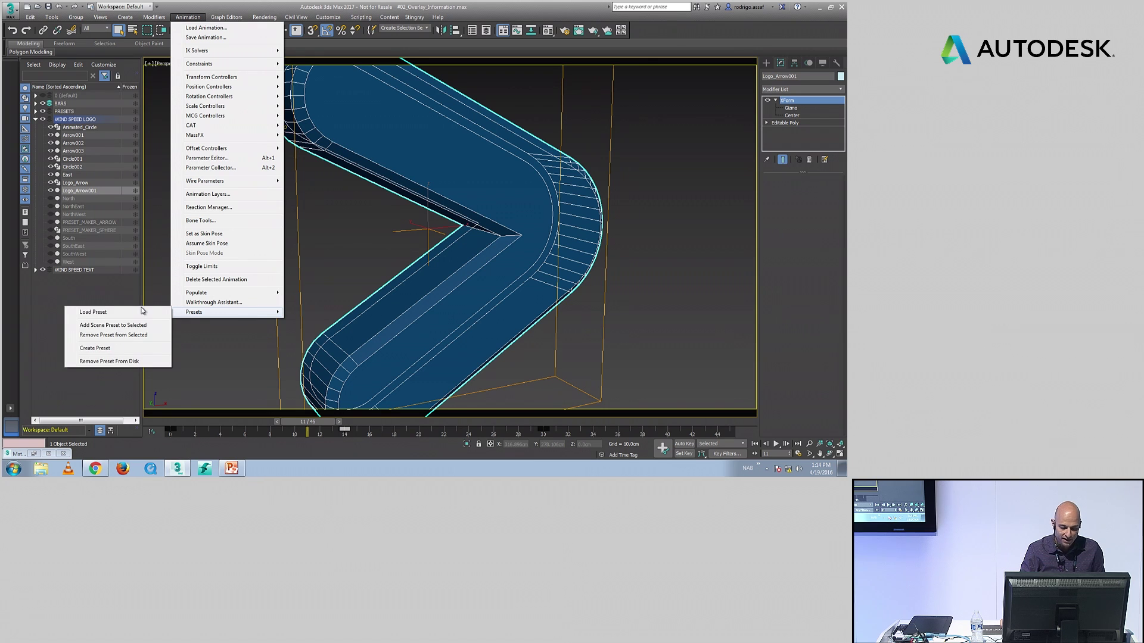
left_click(122, 348)
left_click(404, 226)
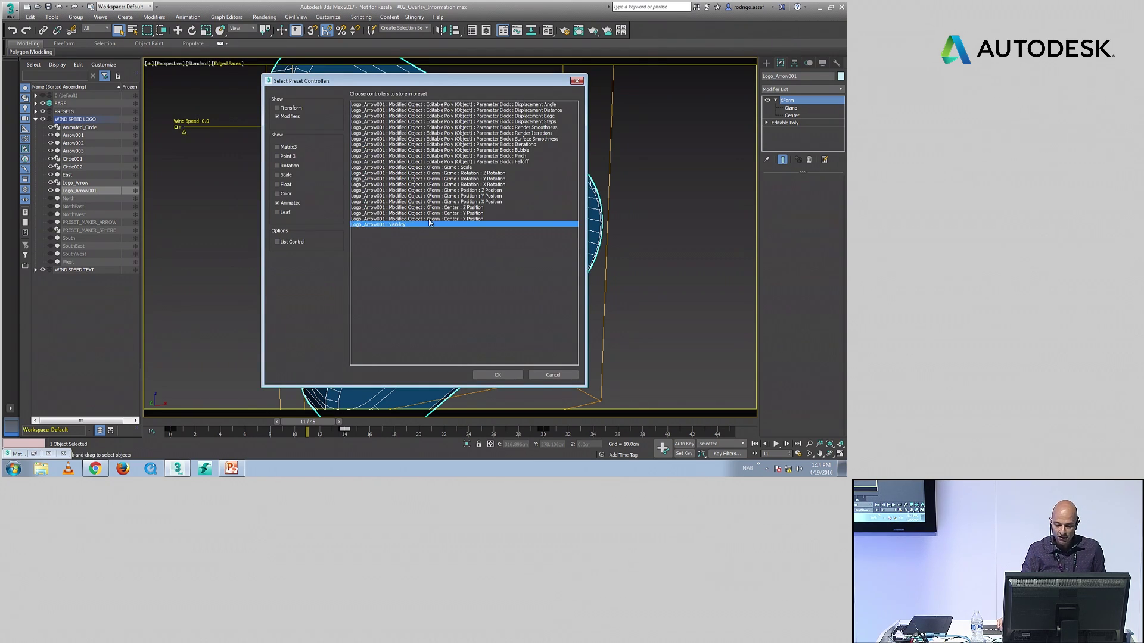
left_click(469, 168, "ctrl")
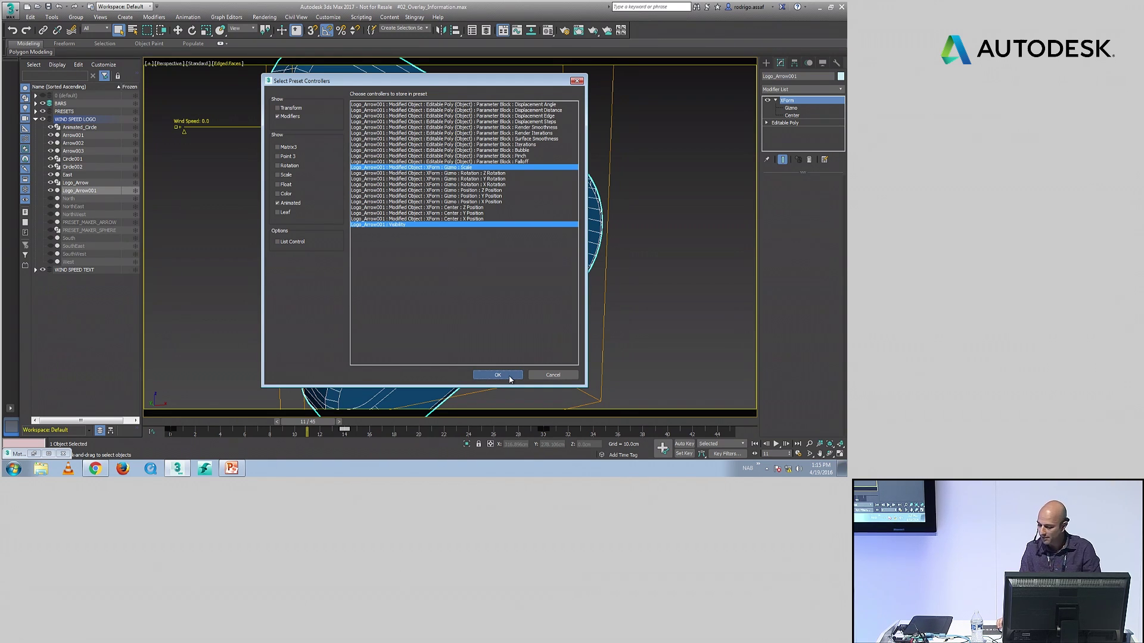
left_click(498, 376)
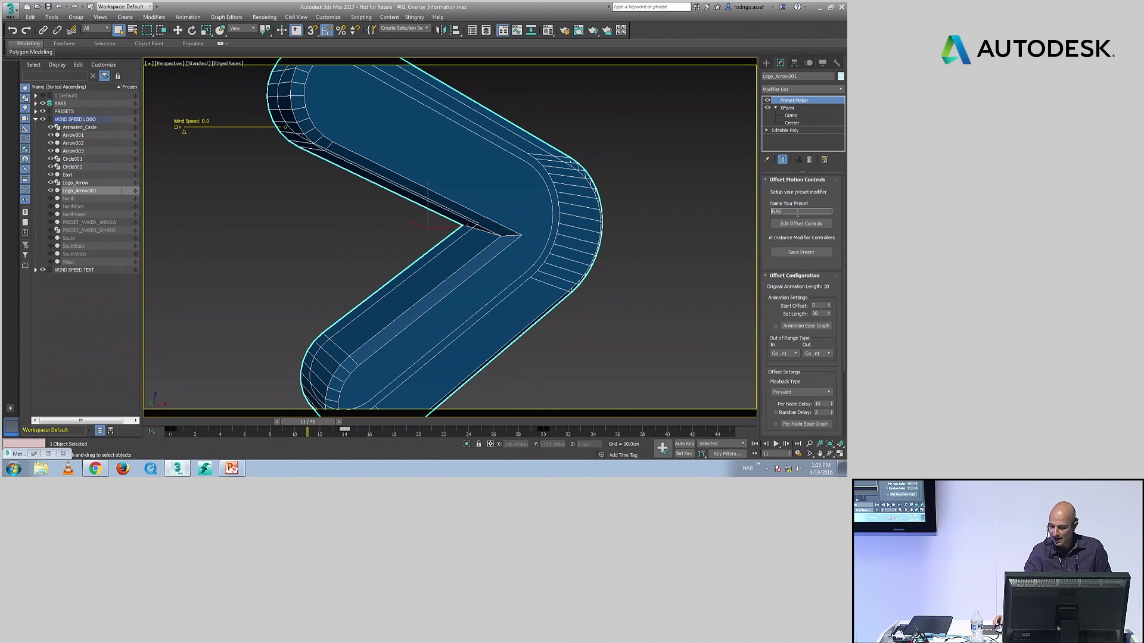
key("Return")
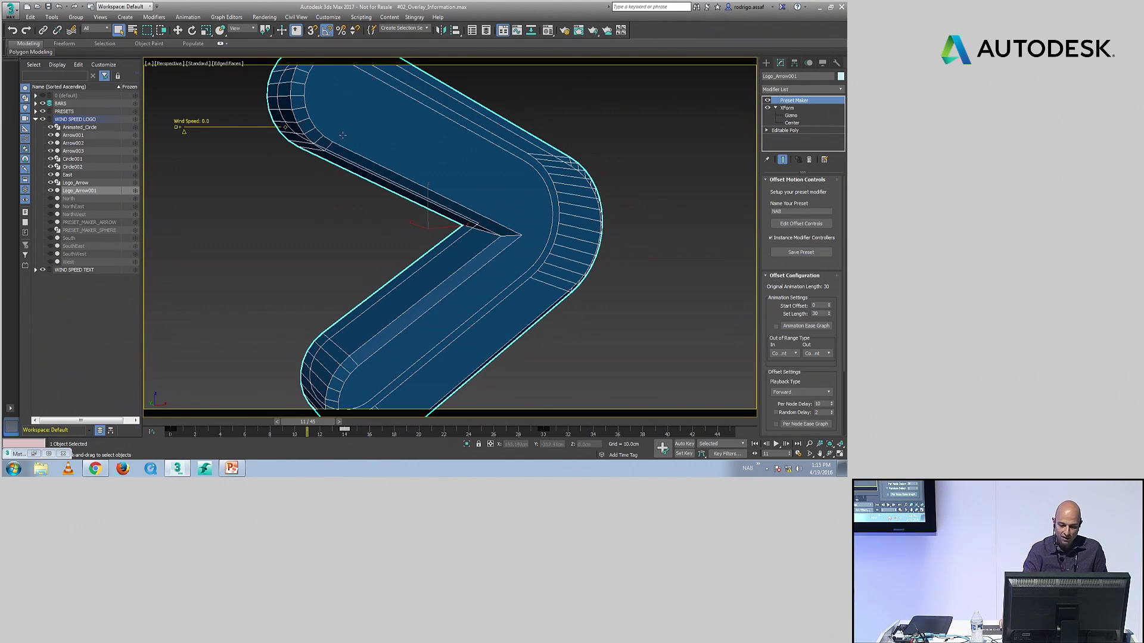
Step: Delete the solid source arrow outside the panel, keeping the outline arrow beside it
scroll(348, 199, "down", 1)
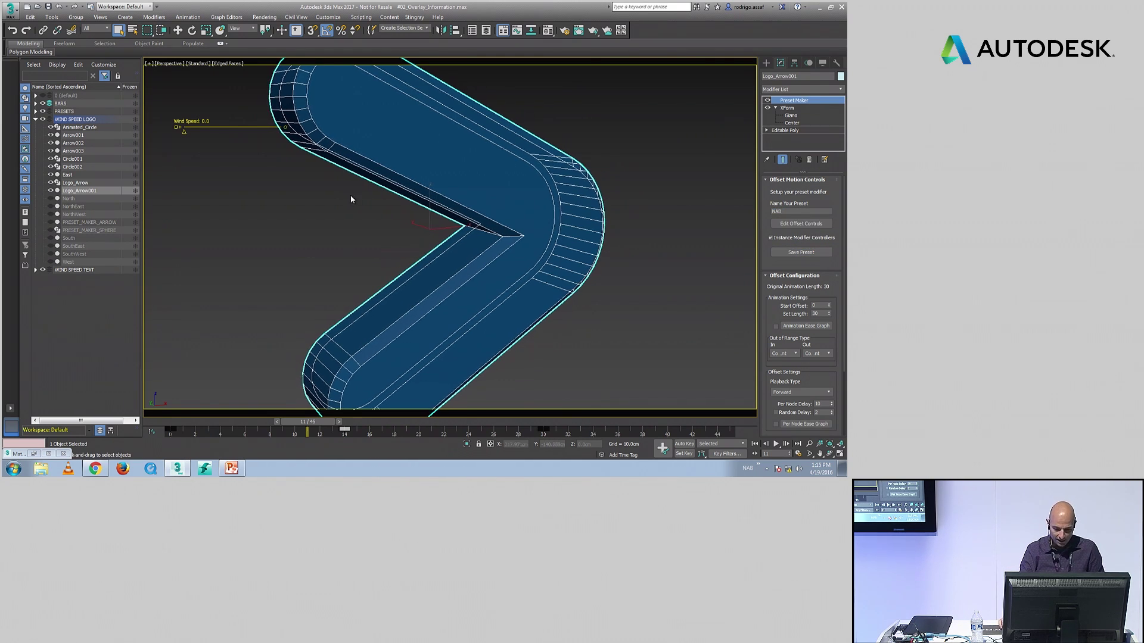
key("alt+z")
left_click_drag(360, 207, 371, 358)
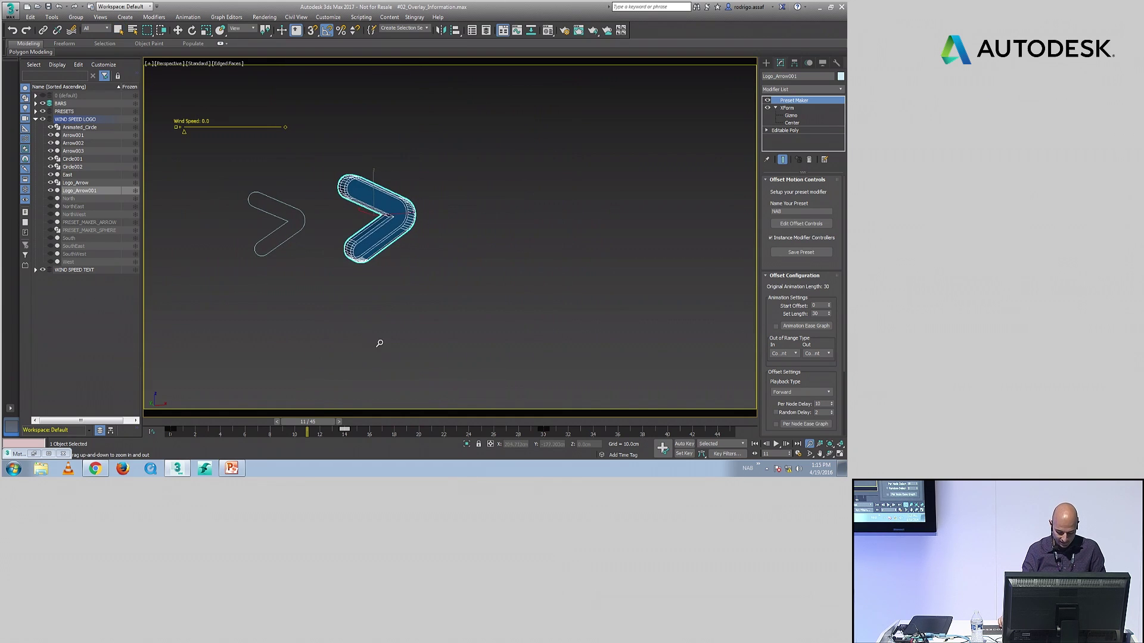
key("Delete")
Step: Load the NAB preset onto the three arrows inside the wind logo circle, using the merged material for the duplicate name
middle_click_drag(329, 283, 626, 280)
left_click_drag(627, 280, 461, 331)
key("q")
left_click(158, 264)
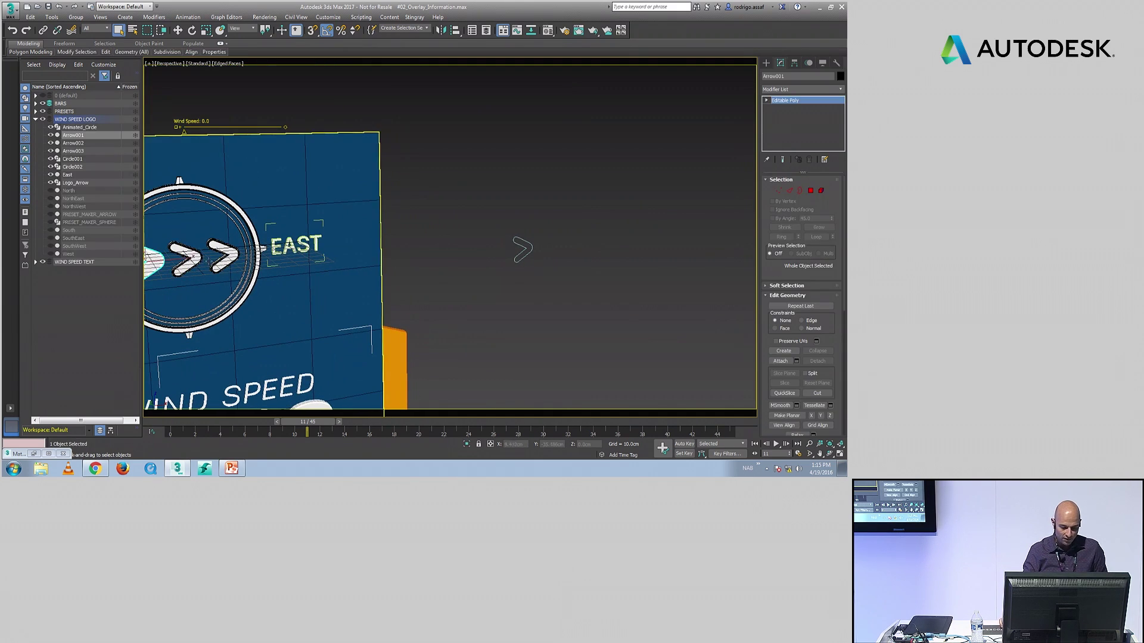
middle_click_drag(157, 263, 235, 251)
scroll(235, 250, "up", 1)
left_click(274, 246, "ctrl")
left_click(310, 245, "ctrl")
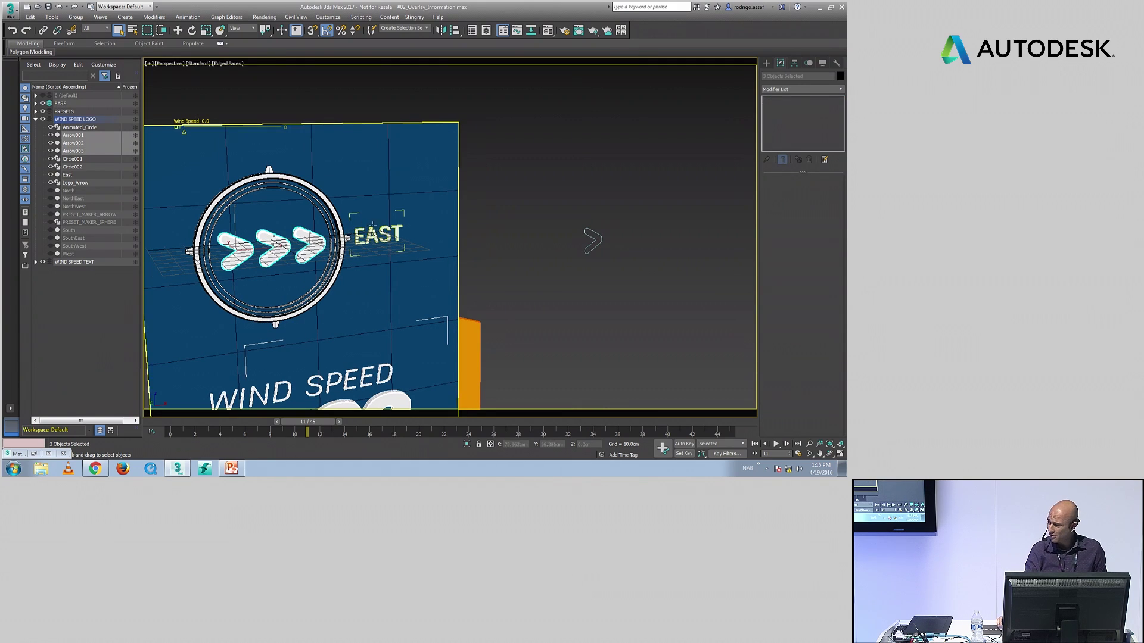
left_click(187, 16)
mouse_move(202, 312)
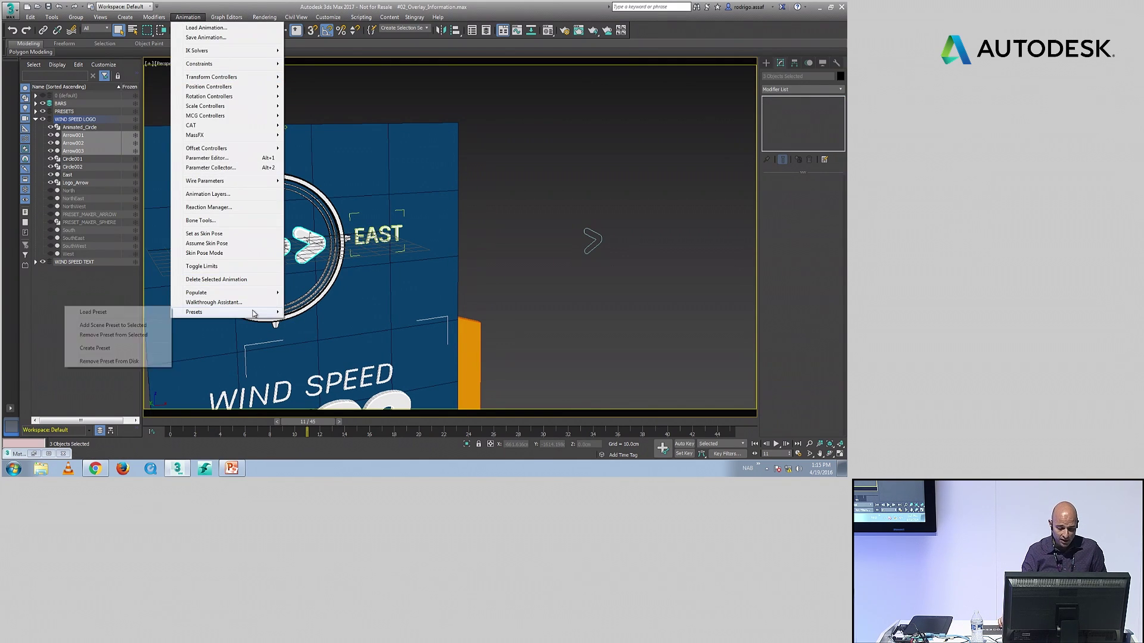
left_click(134, 314)
key("n")
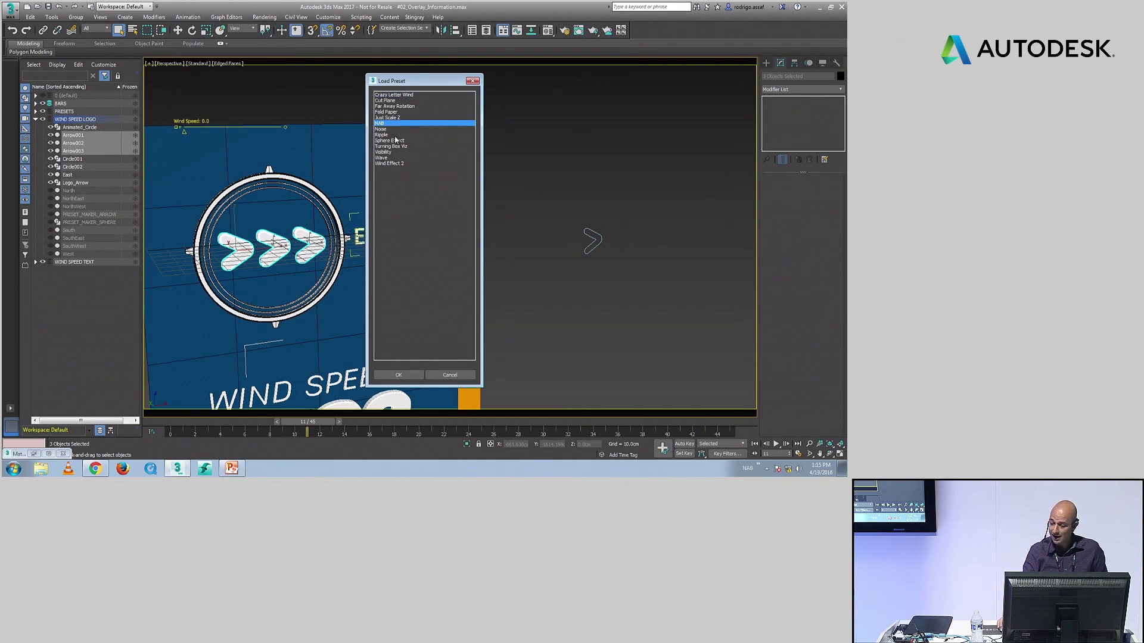
left_click(398, 375)
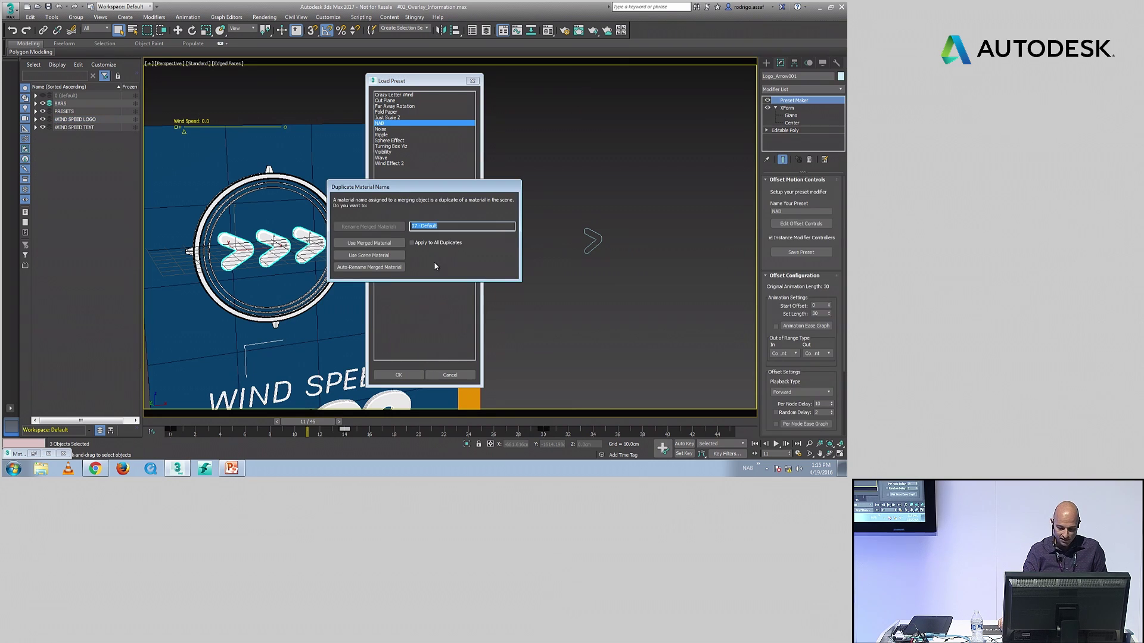
left_click(395, 243)
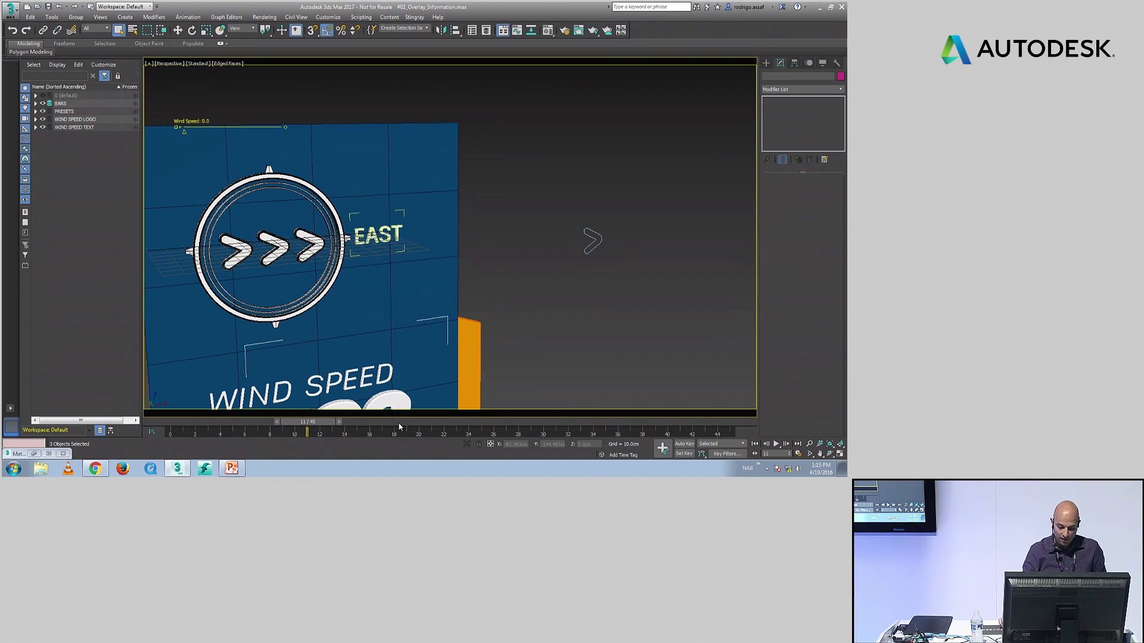
Step: Extend the animation range to 264 frames and play the arrows' animation
right_click_drag(671, 433, 305, 442, "ctrl+alt")
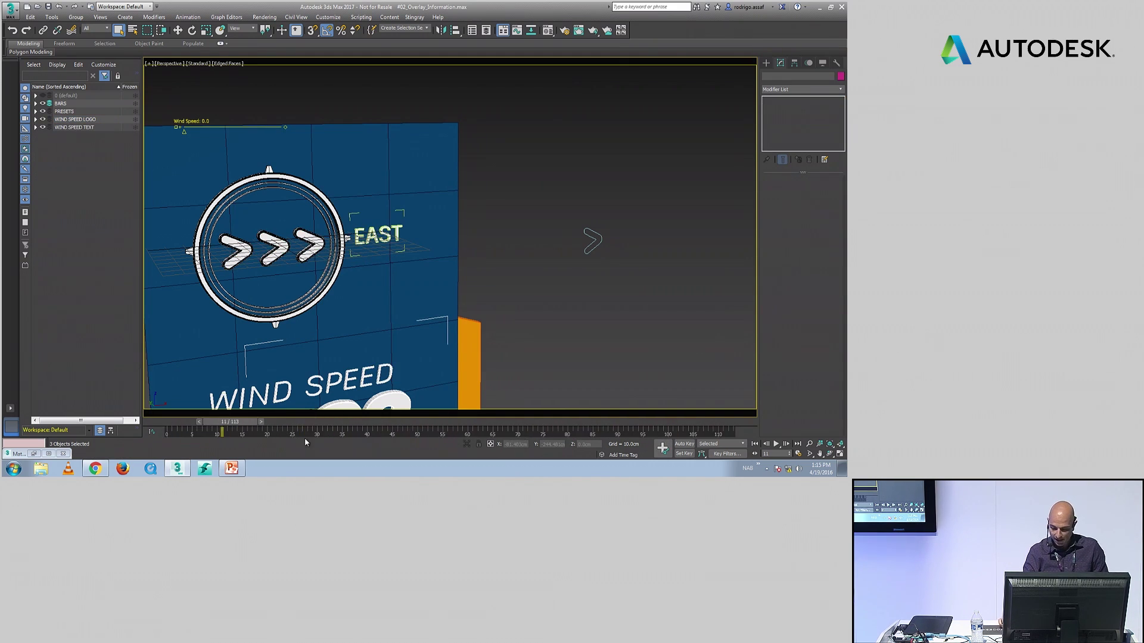
right_click_drag(629, 435, 402, 449, "ctrl+alt")
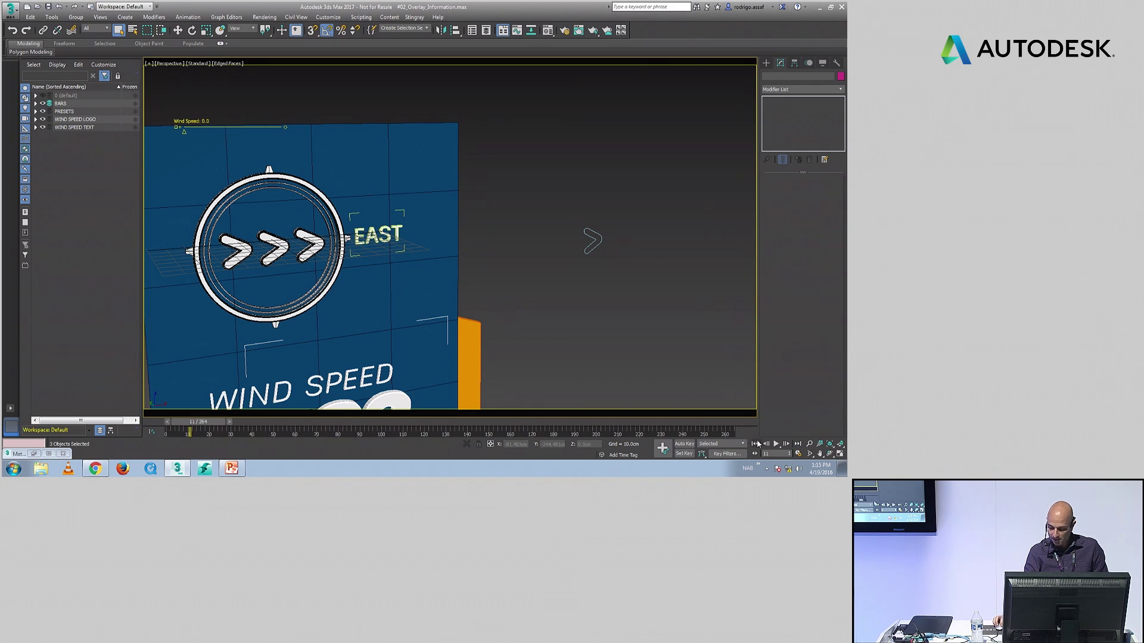
left_click(776, 444)
left_click(775, 445)
Step: Set the NAB preset on the arrow nearest EAST to loop out of range, with length 17 and a per node delay of 9
left_click(309, 245)
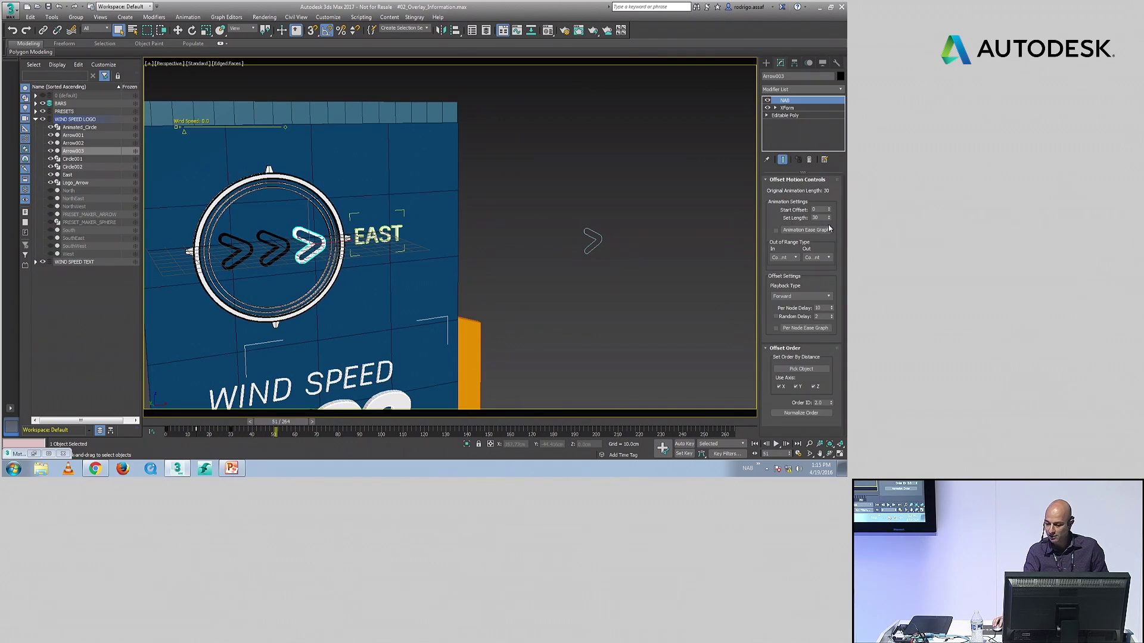
left_click(822, 257)
left_click(818, 280)
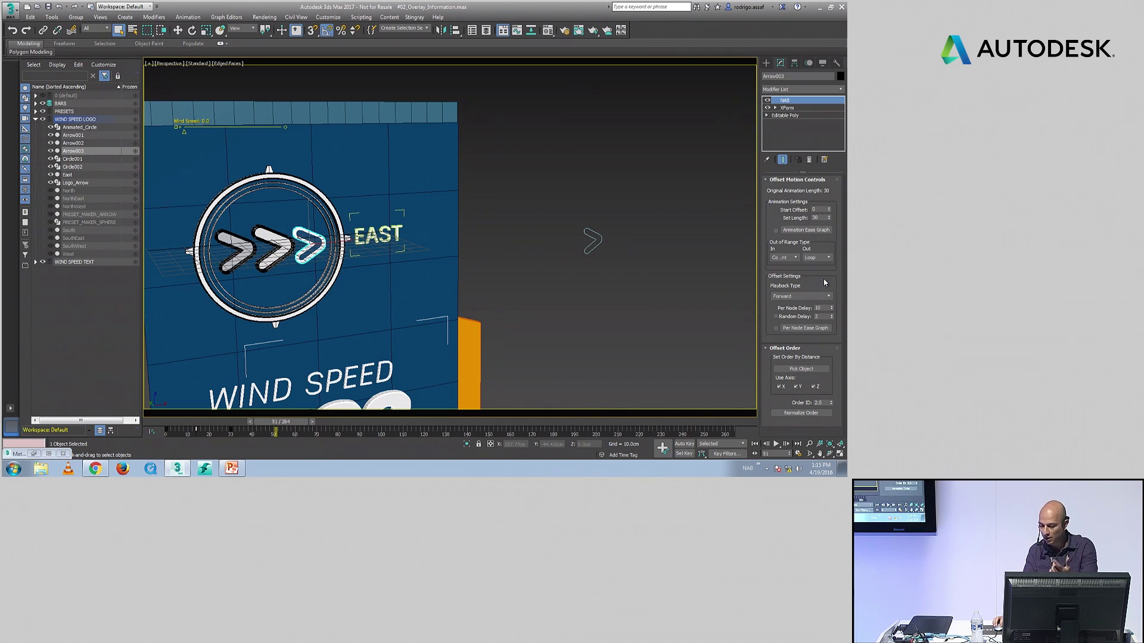
left_click_drag(829, 218, 832, 224)
left_click_drag(831, 309, 833, 314)
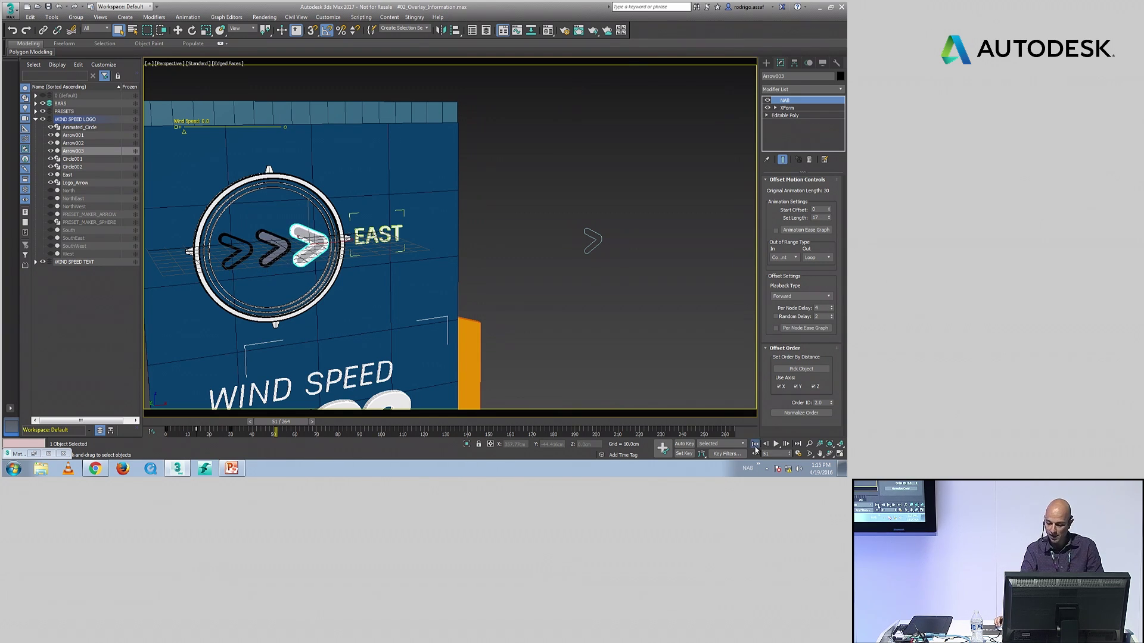
Step: Play the arrows' looping animation from the first frame and stop it
left_click(755, 445)
left_click(776, 444)
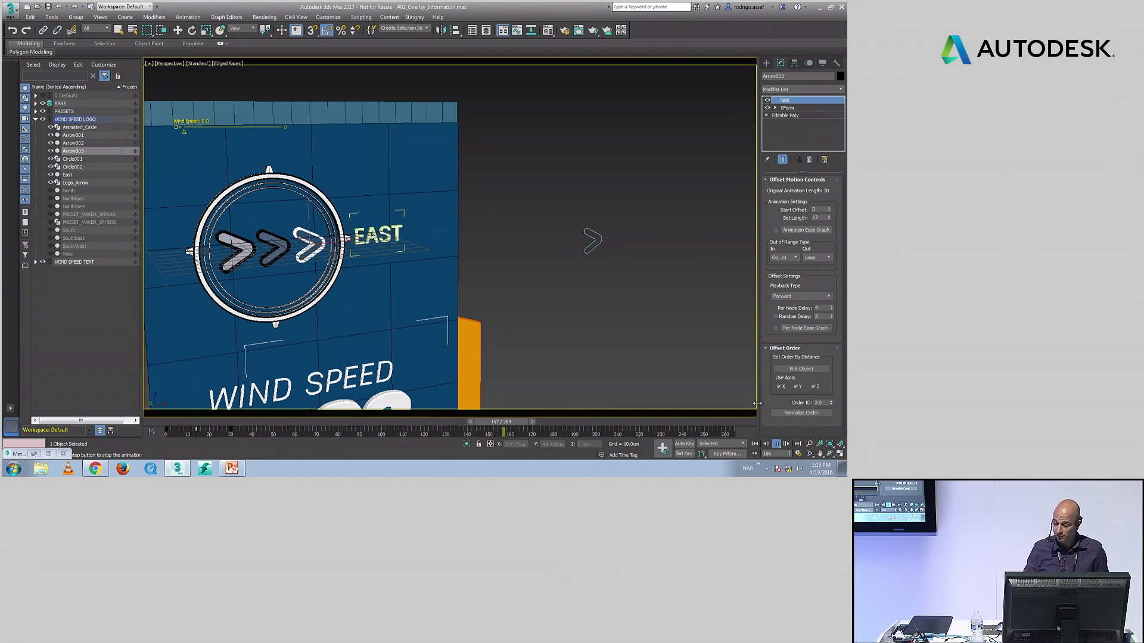
left_click(777, 444)
Step: Select the "??" text object below WIND SPEED and clear its text
scroll(620, 237, "up", 3)
key("alt+z")
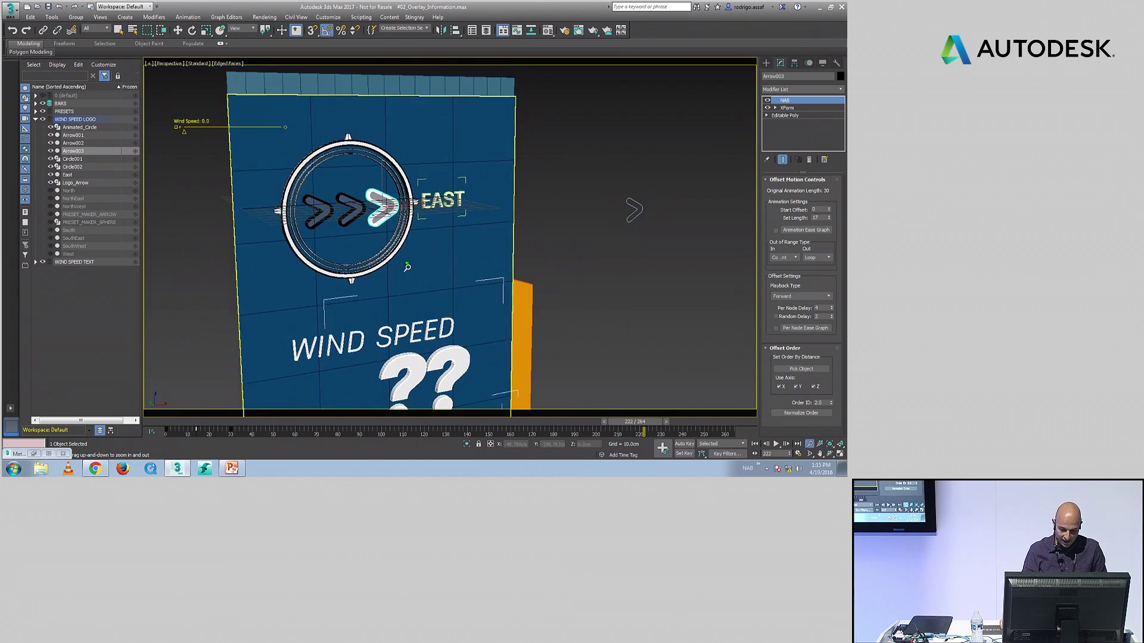
scroll(407, 267, "down", 2)
key("q")
left_click(415, 352)
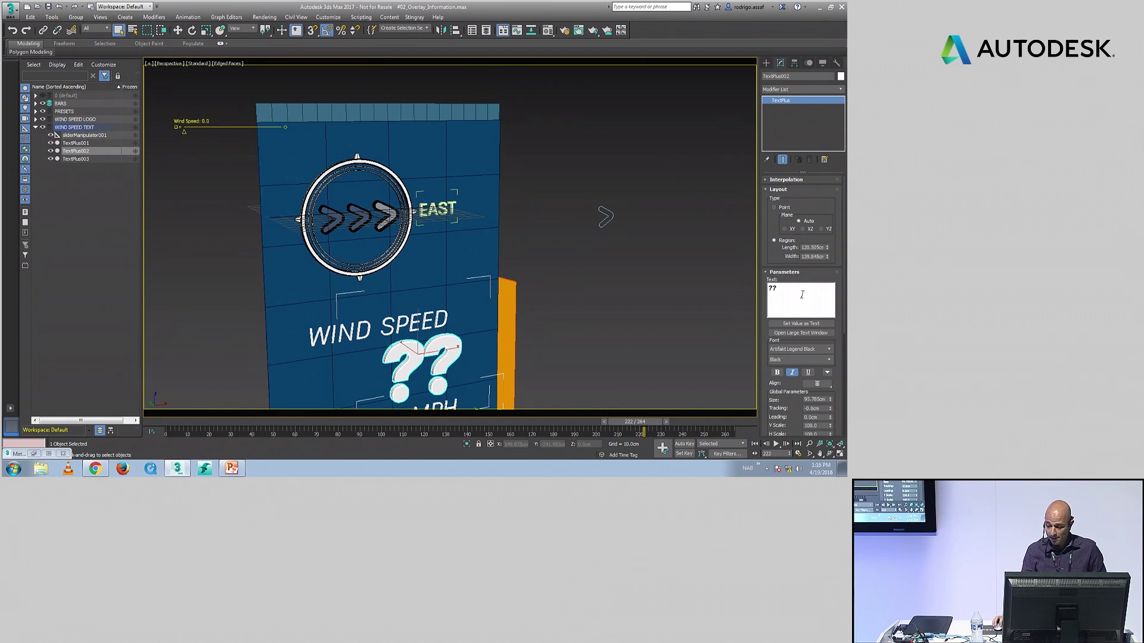
key("BackSpace")
key("BackSpace")
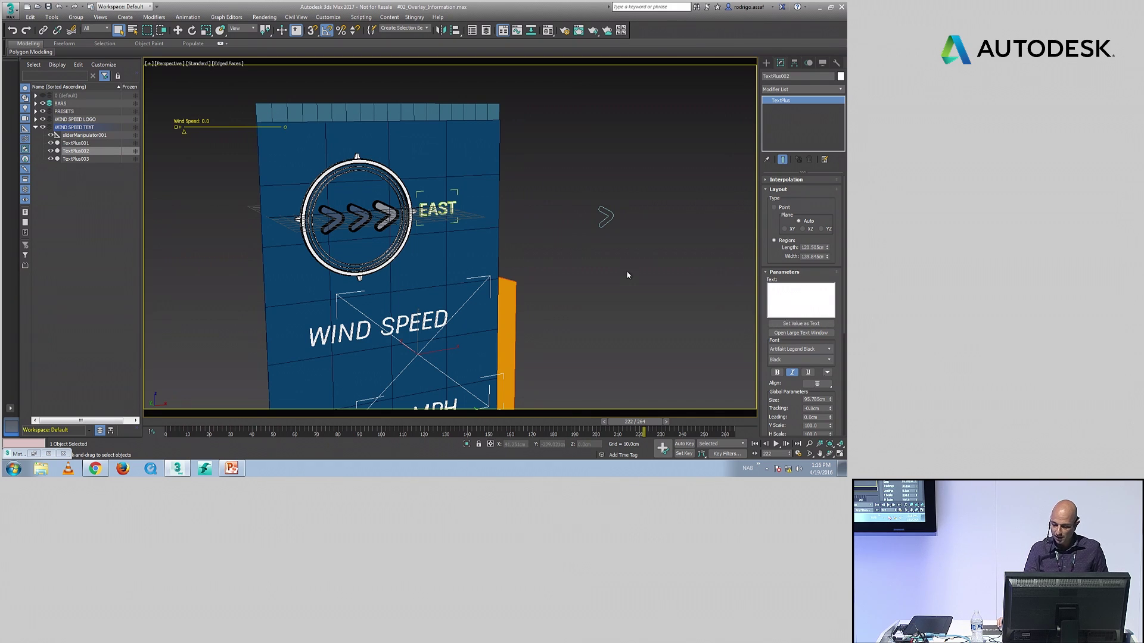
Step: Define a value for the emptied text as an Expression driven by the Wind Speed slider's value
left_click(812, 324)
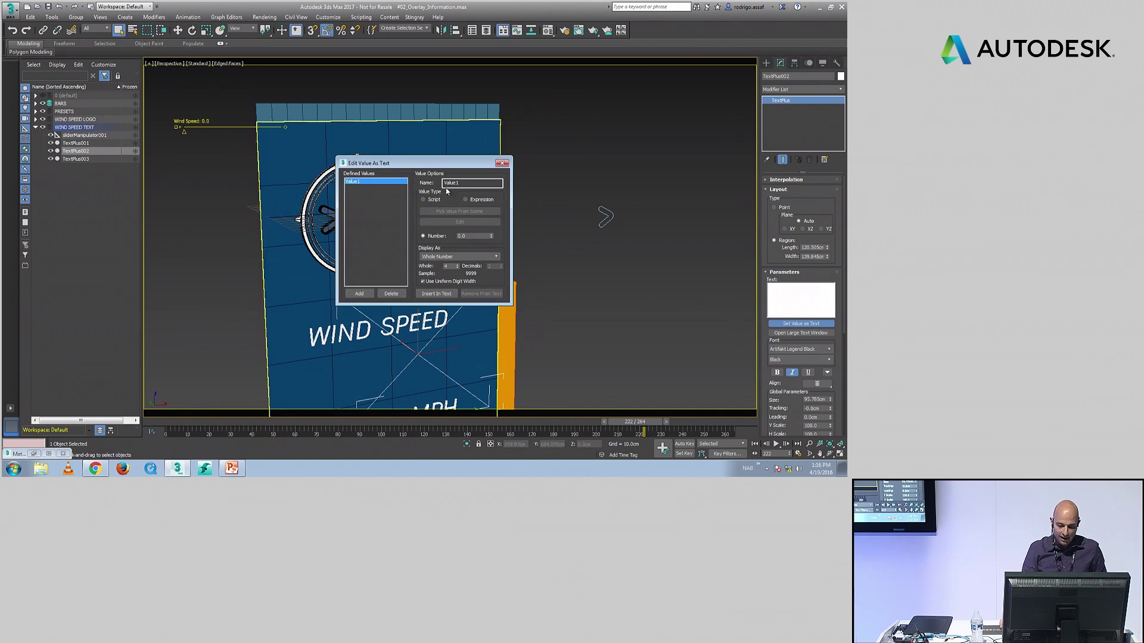
left_click(480, 200)
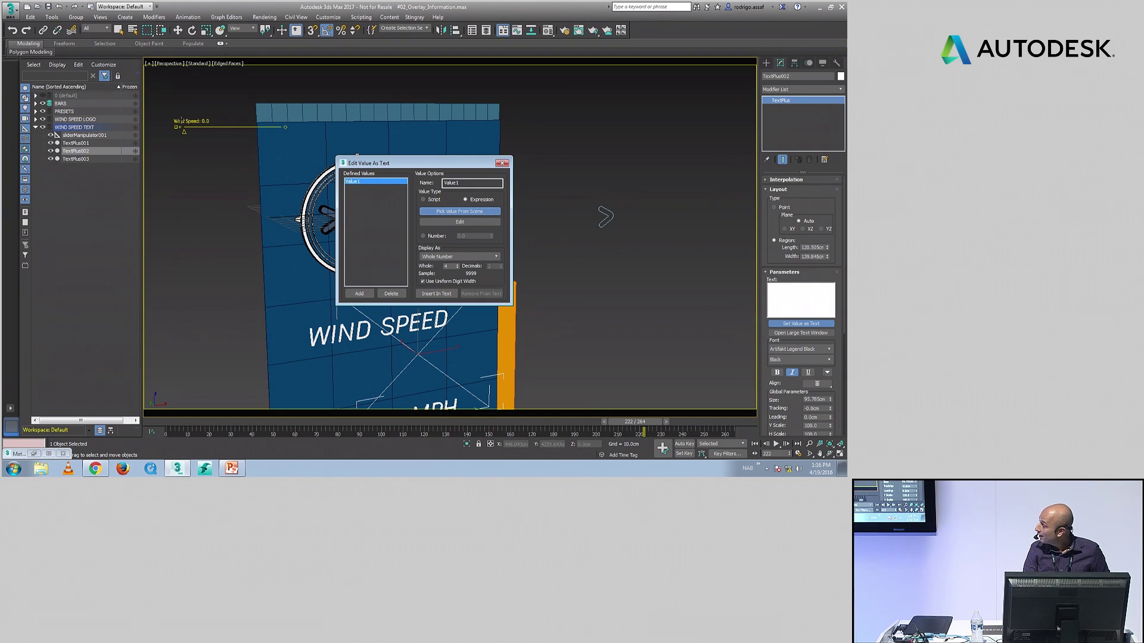
left_click(183, 122)
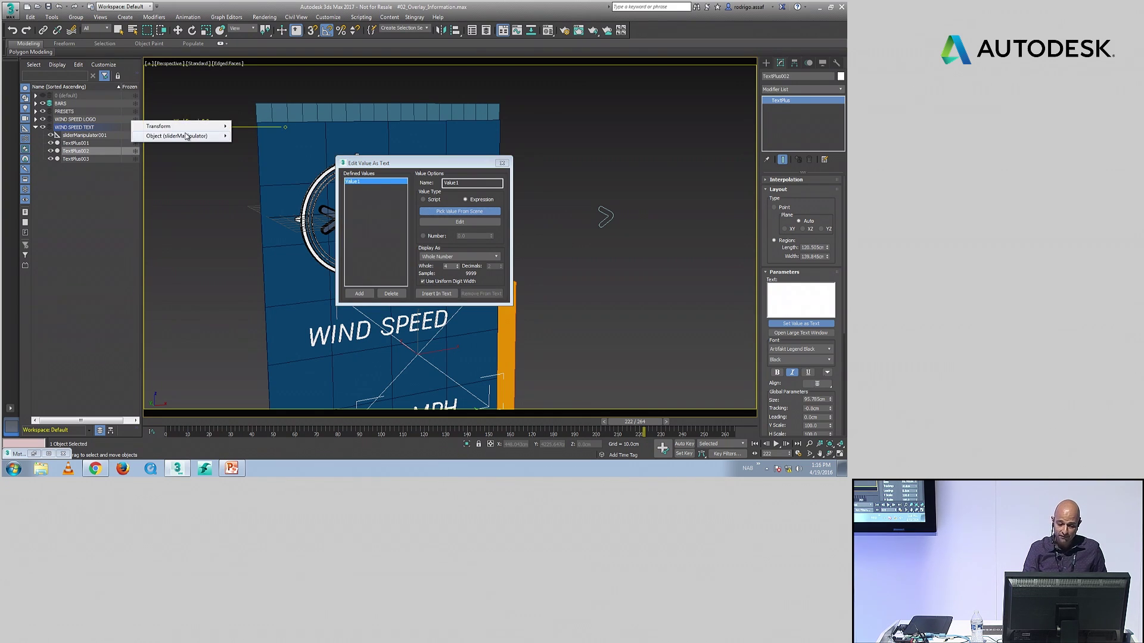
mouse_move(187, 137)
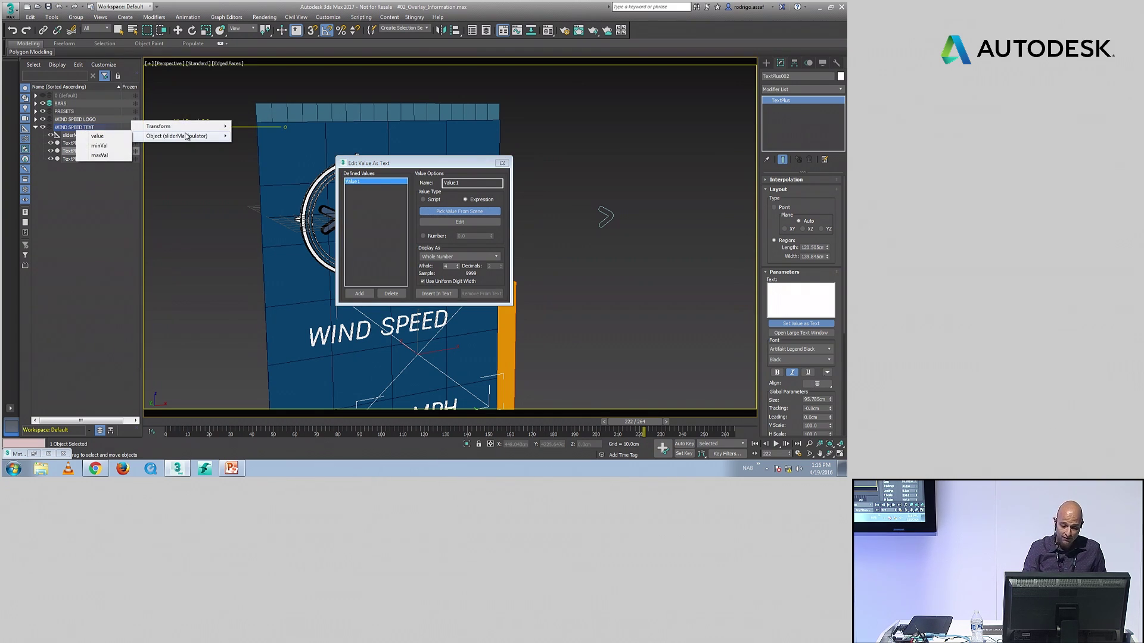
left_click(111, 137)
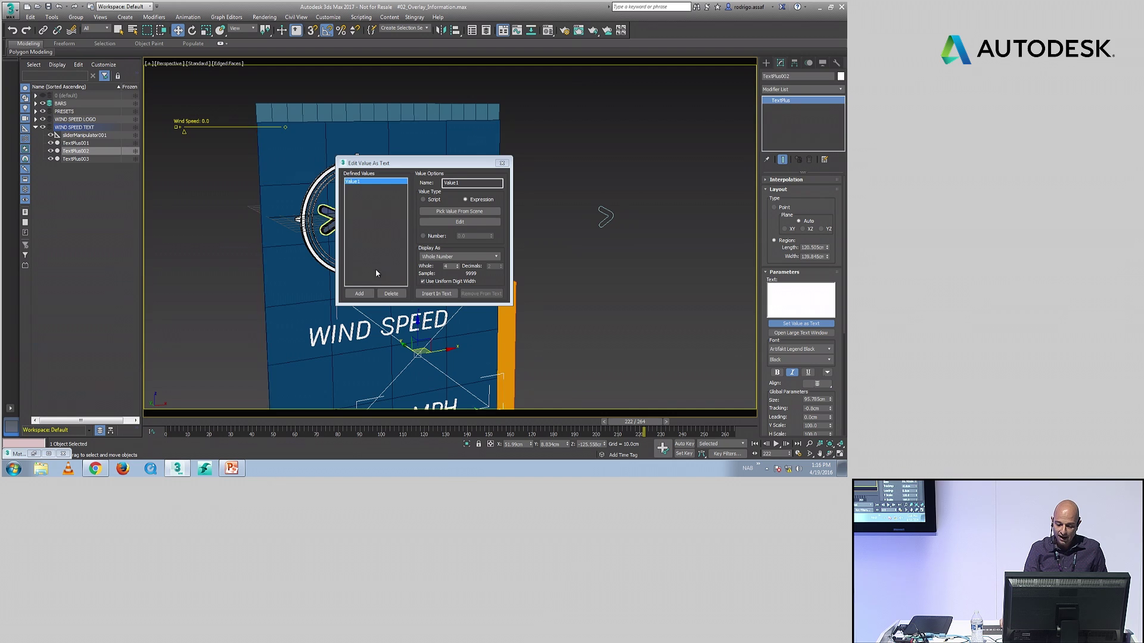
Step: Insert the value into the text with two whole digits and set the Wind Speed slider to 25
left_click(457, 268)
left_click(457, 268)
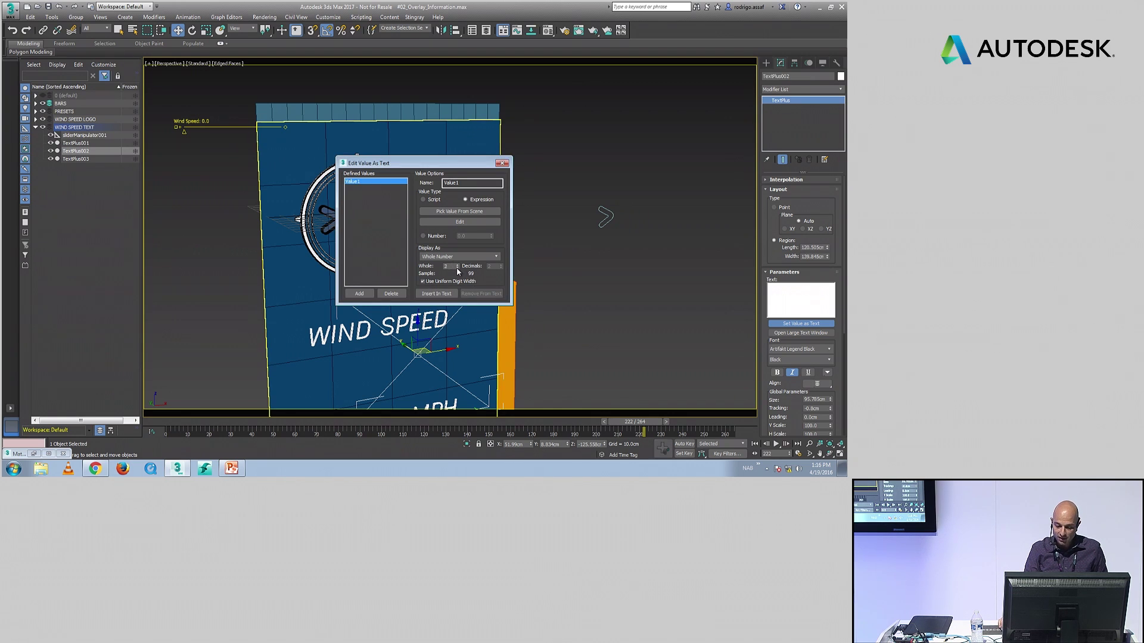
left_click(438, 294)
left_click(503, 165)
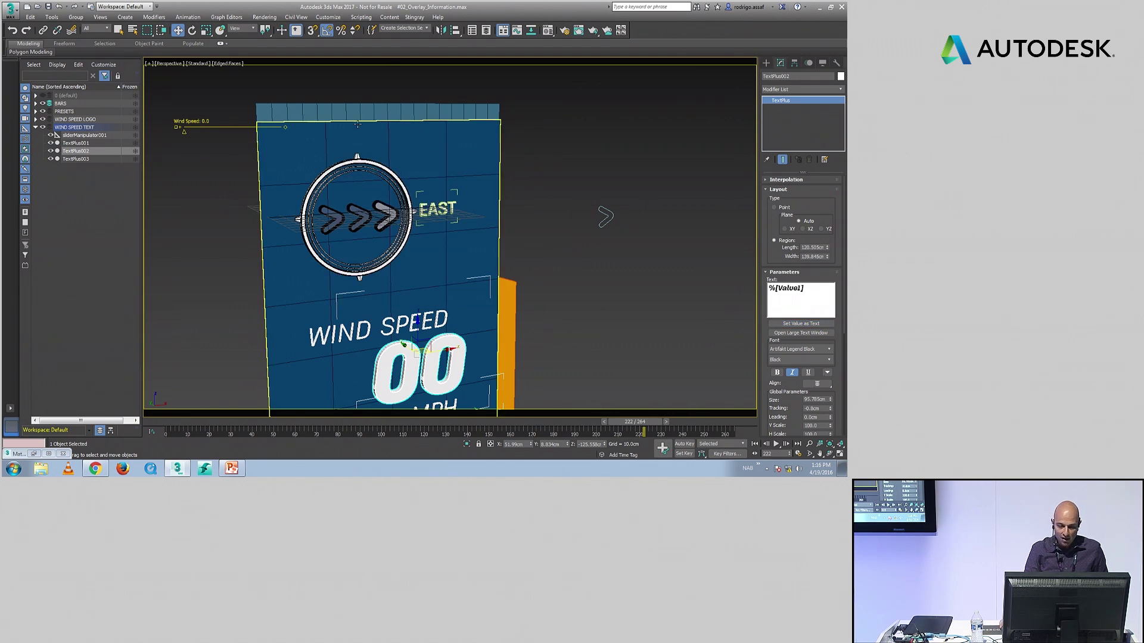
mouse_move(183, 132)
left_mouse_down()
mouse_move(256, 134)
mouse_move(180, 134)
mouse_move(242, 135)
mouse_move(204, 134)
left_mouse_up()
Step: Set the WIND SPEED text's animation to separate by Character and return the timeline to frame 0
middle_click_drag(339, 280, 339, 226)
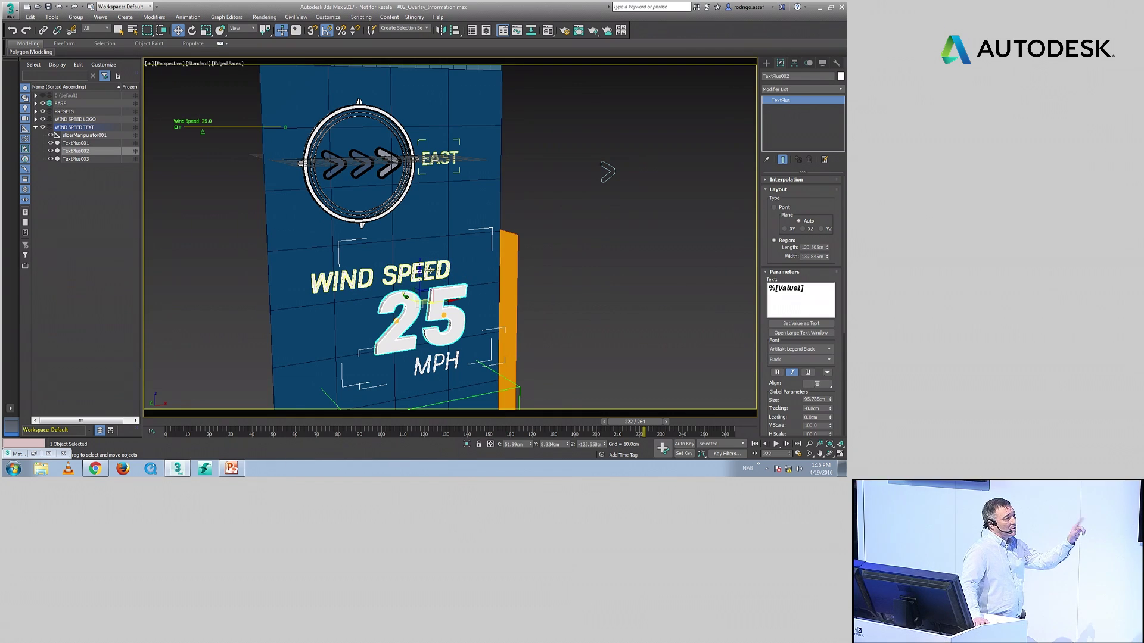
left_click(419, 271)
middle_click_drag(556, 294, 555, 288)
left_click_drag(178, 421, 205, 422)
left_click(787, 117)
scroll(764, 309, "down", 3)
scroll(791, 348, "down", 3)
left_click(783, 348)
left_click(768, 338)
left_click(830, 348)
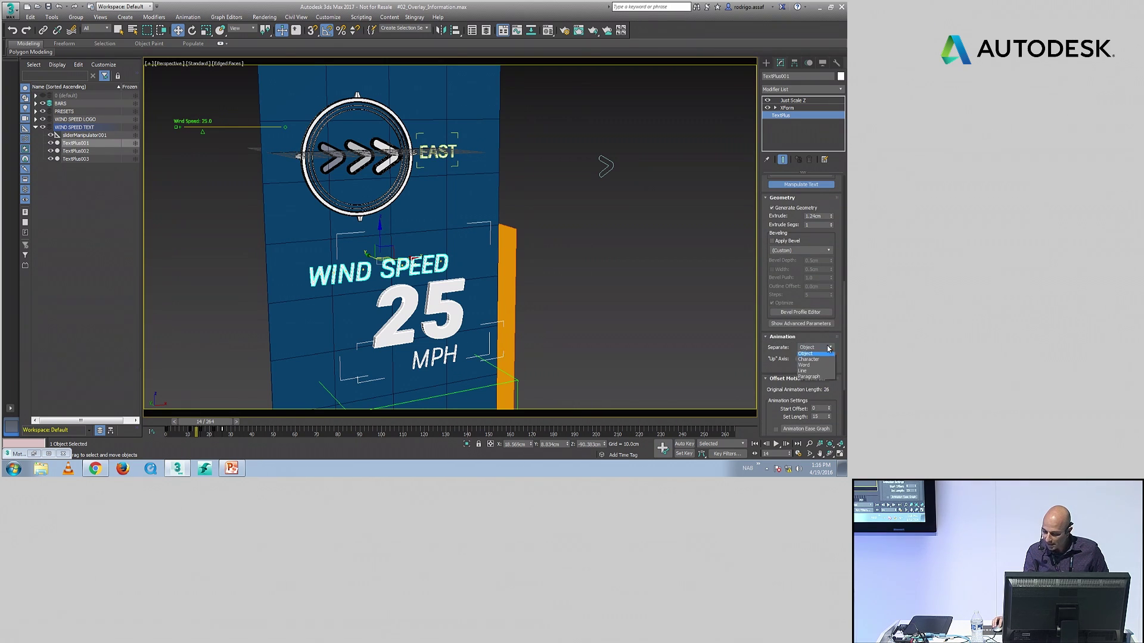
left_click(820, 361)
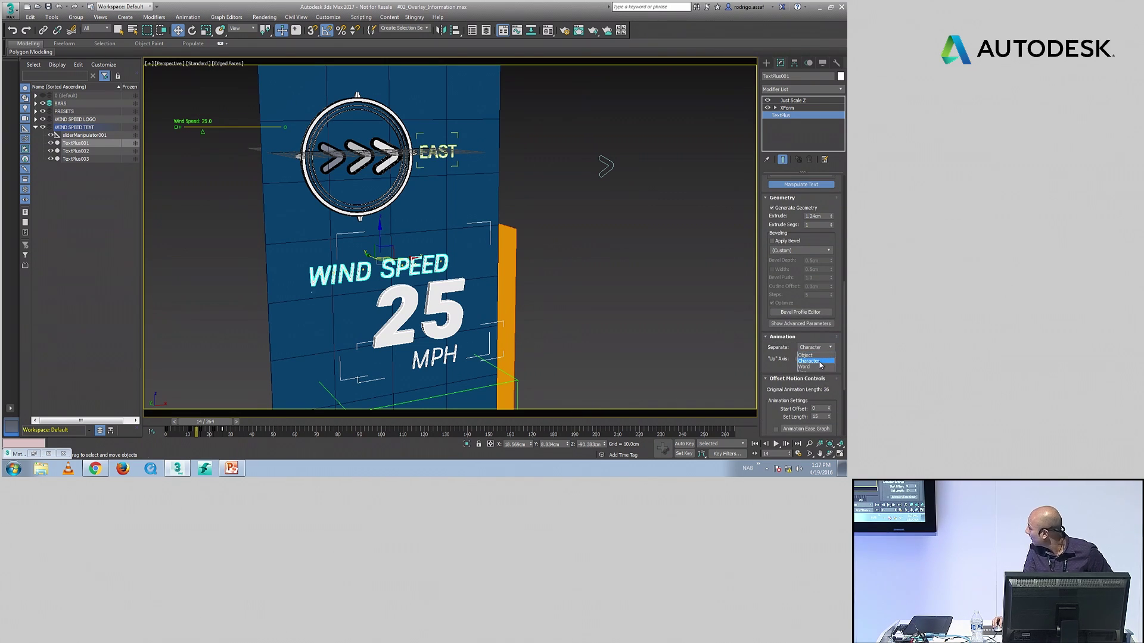
left_click_drag(205, 422, 178, 428)
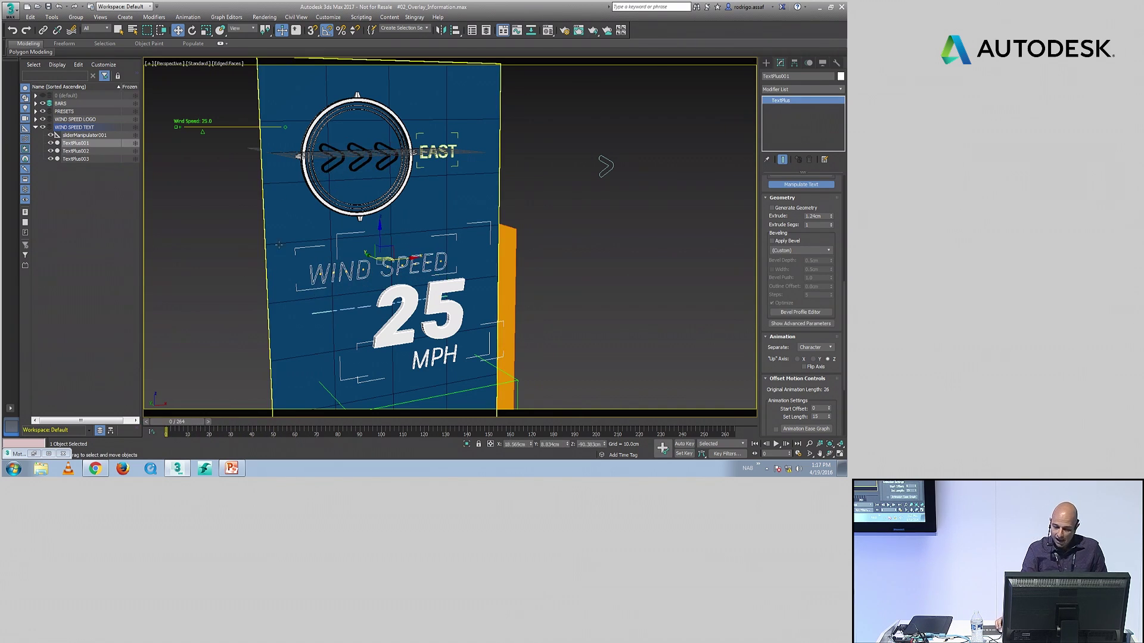
Step: Run the Detach_Faces script on the blue panel to split its faces into separate objects
left_click(268, 122)
middle_click_drag(268, 123, 406, 230, "alt")
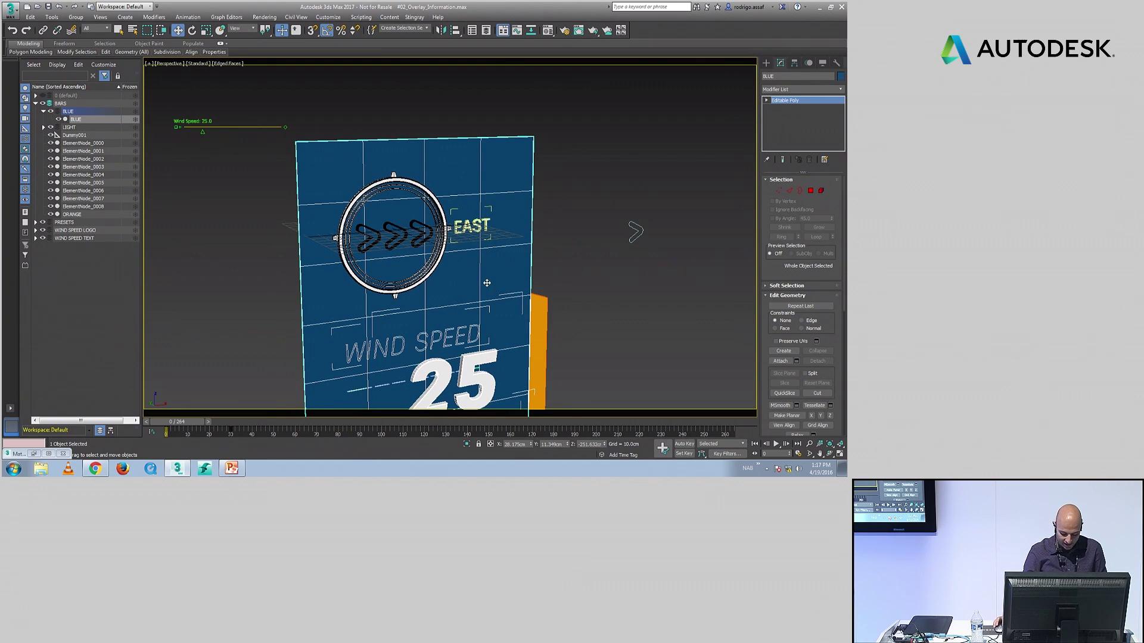
left_click(362, 18)
left_click(367, 93)
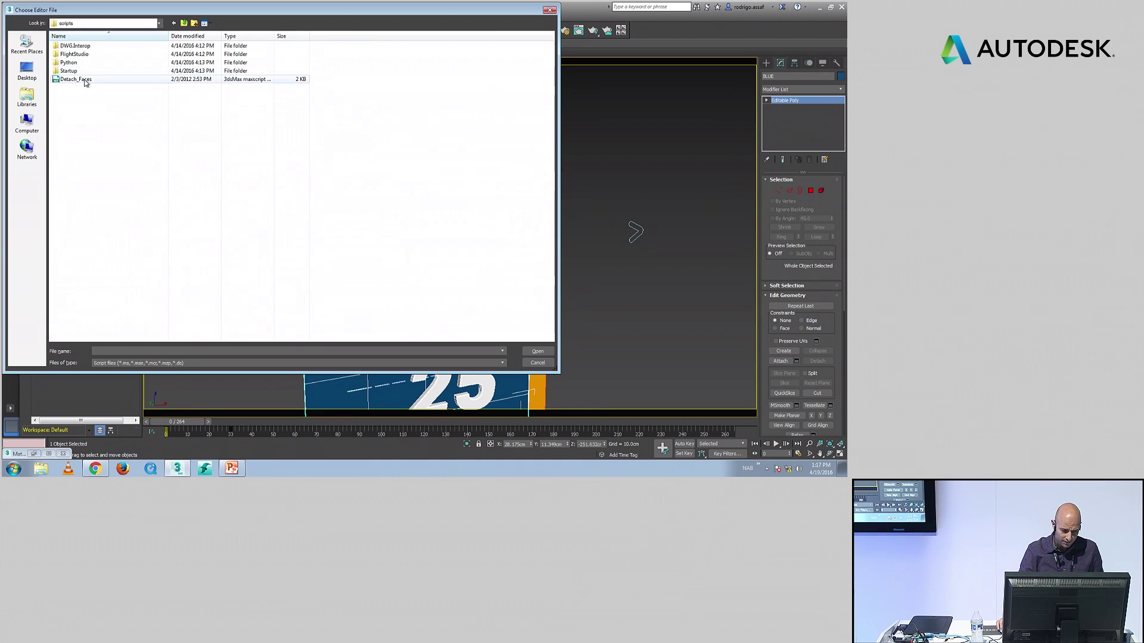
double_click(85, 81)
left_click(422, 245)
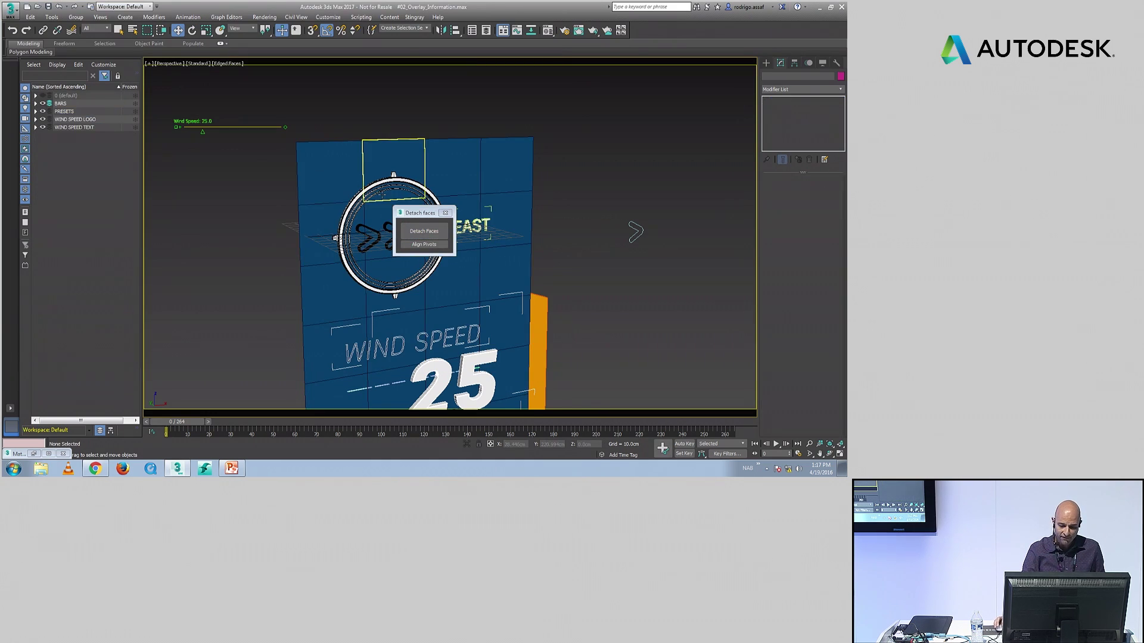
Step: Reset the XForm of the detached tiles BLUE_001 to BLUE_028 and convert them to editable poly
left_click(80, 120)
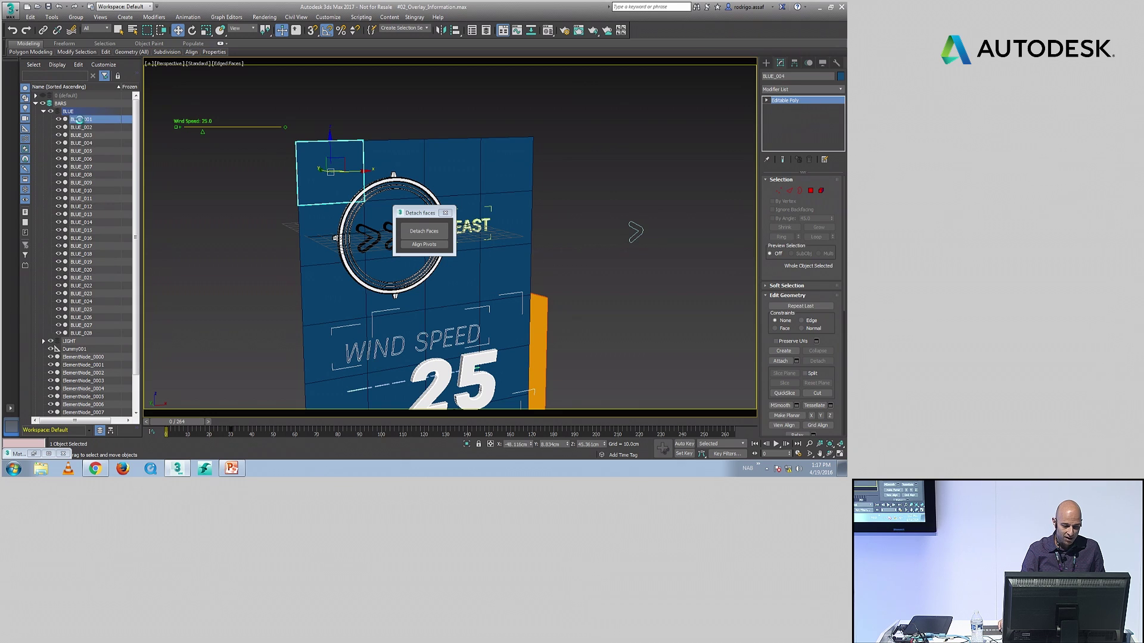
left_click(91, 333, "shift")
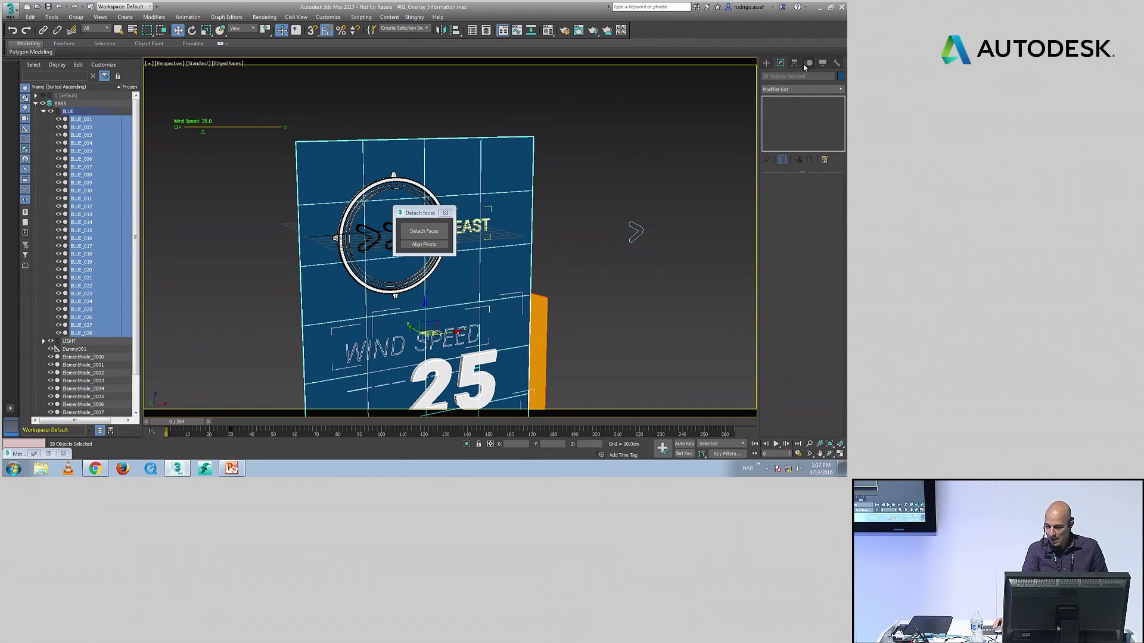
left_click(794, 62)
left_click(801, 123)
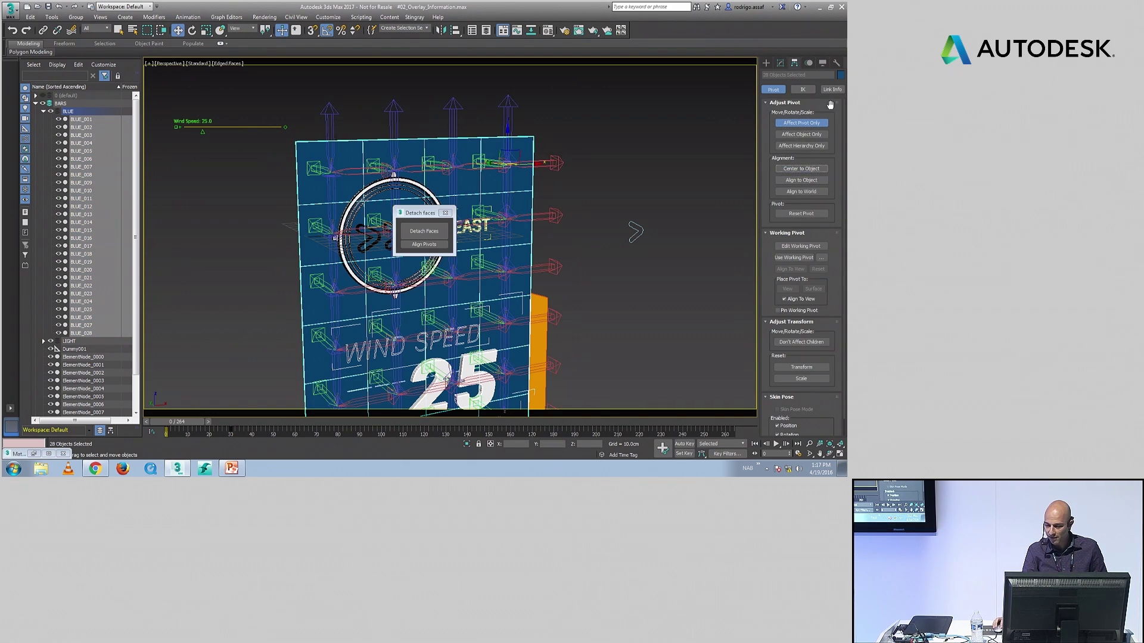
left_click(836, 63)
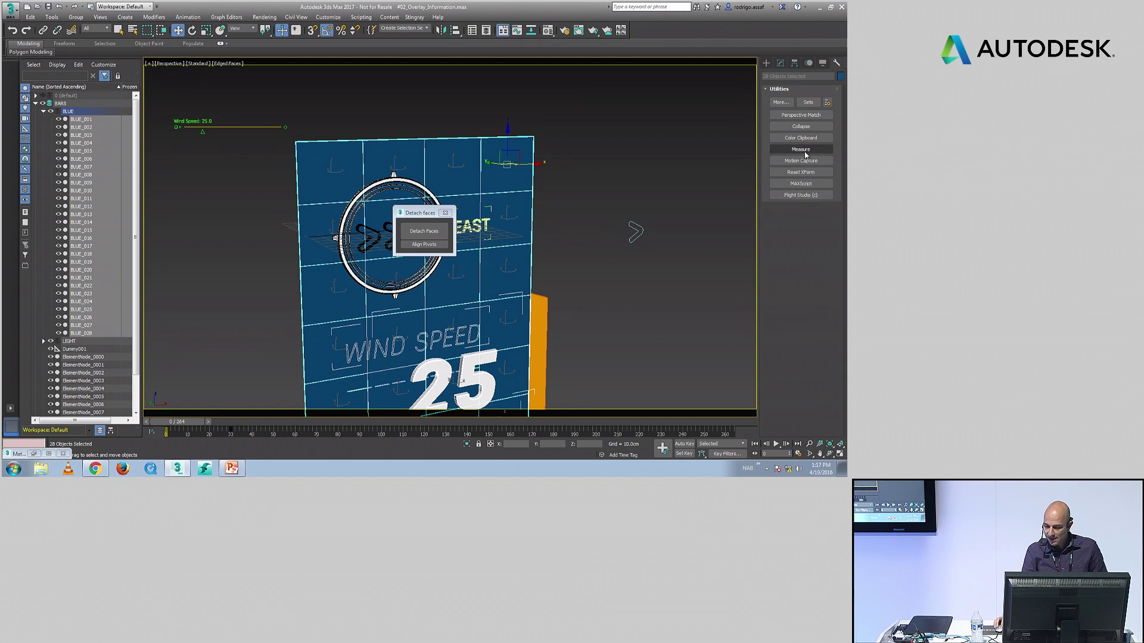
left_click(801, 172)
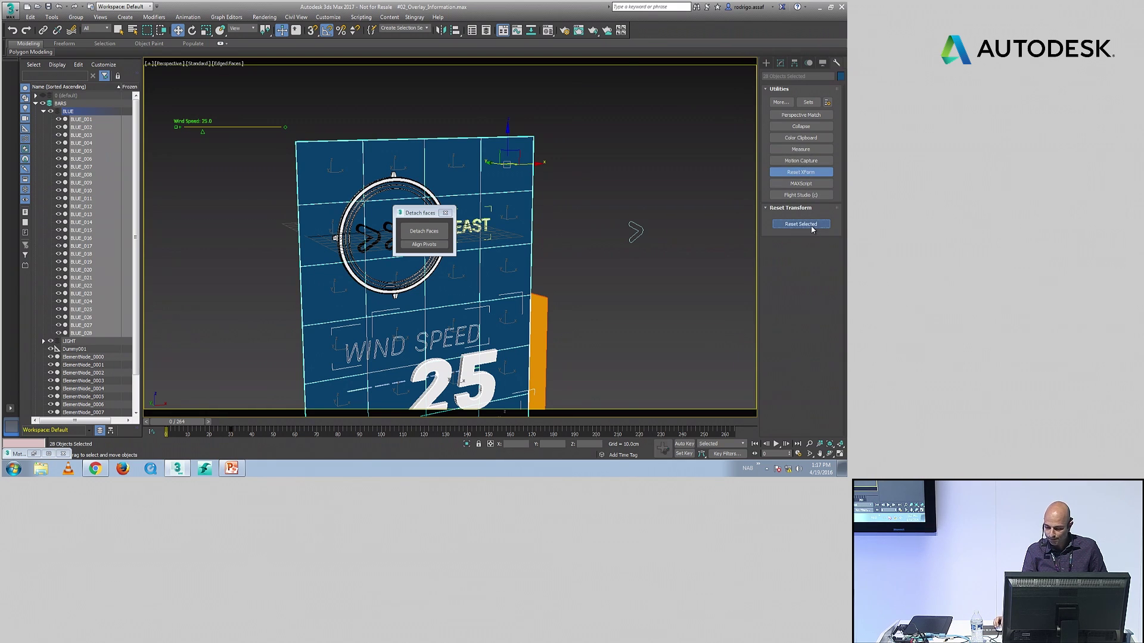
right_click(536, 193)
left_click(604, 270)
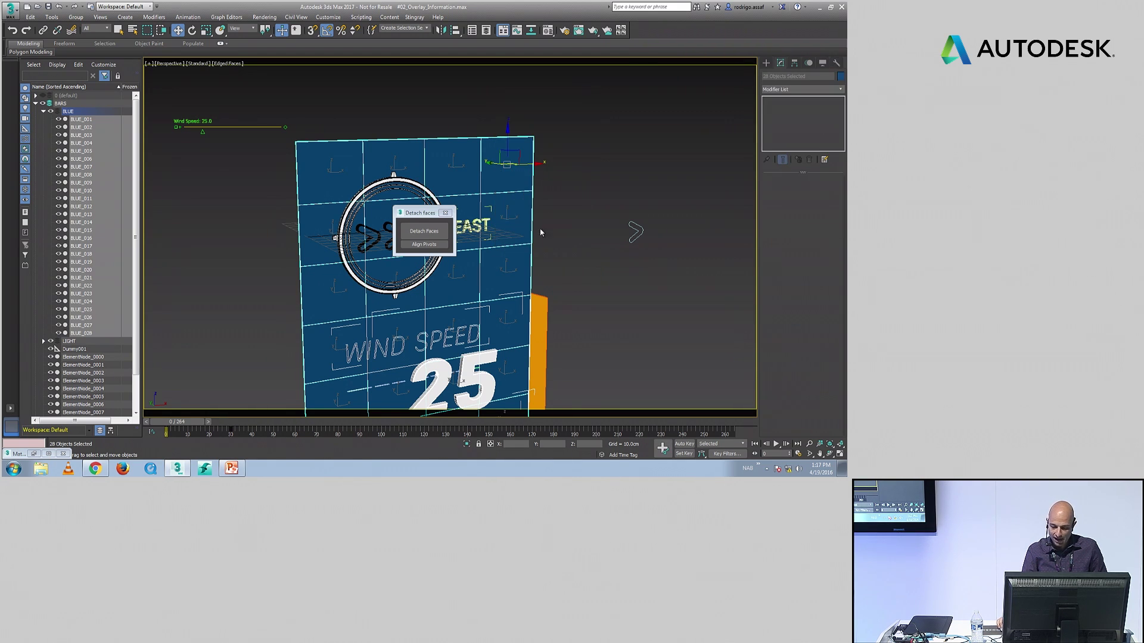
left_click(187, 16)
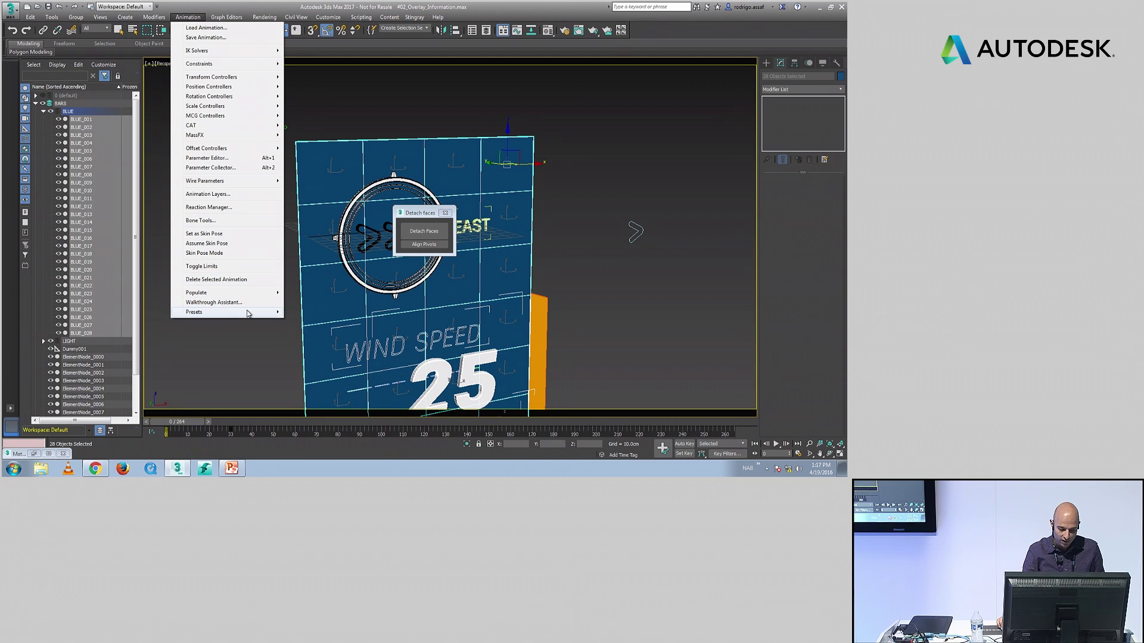
mouse_move(224, 313)
left_click(373, 122)
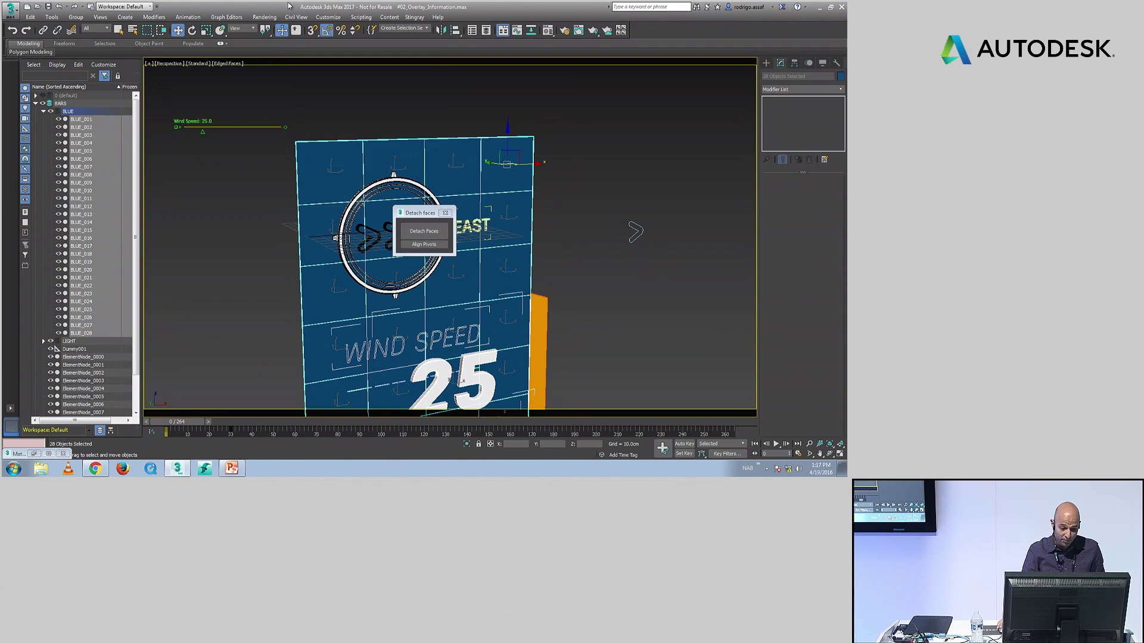
Step: Unhide the Fold Paper object in the PRESETS layer and select it
scroll(70, 357, "down", 2)
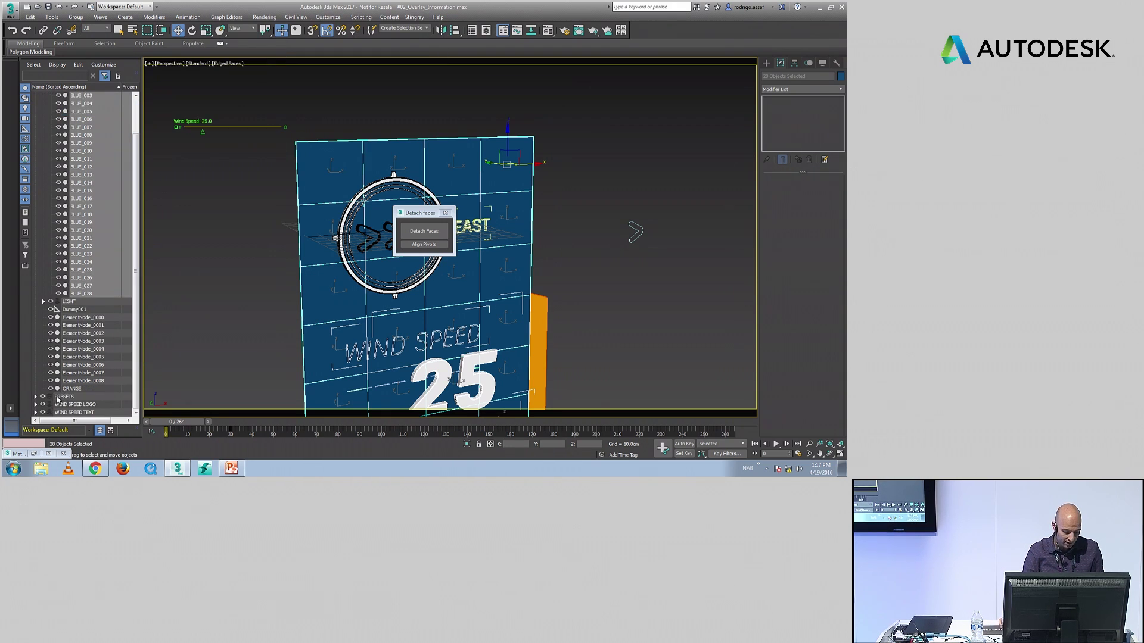
left_click(36, 397)
scroll(96, 334, "down", 2)
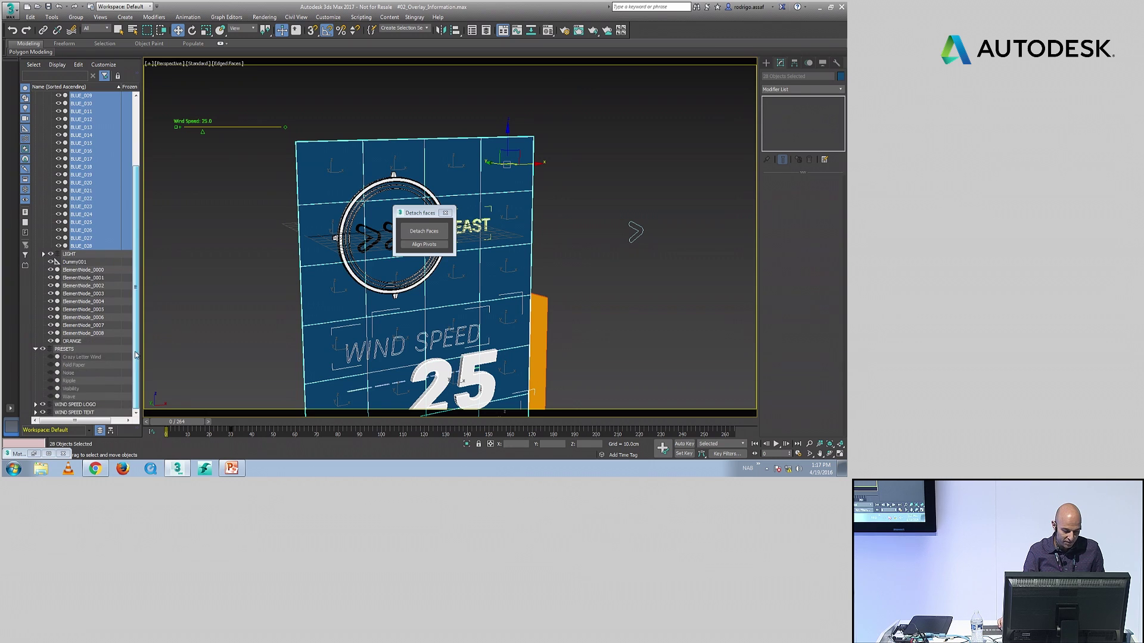
left_click(51, 364)
left_click(625, 274)
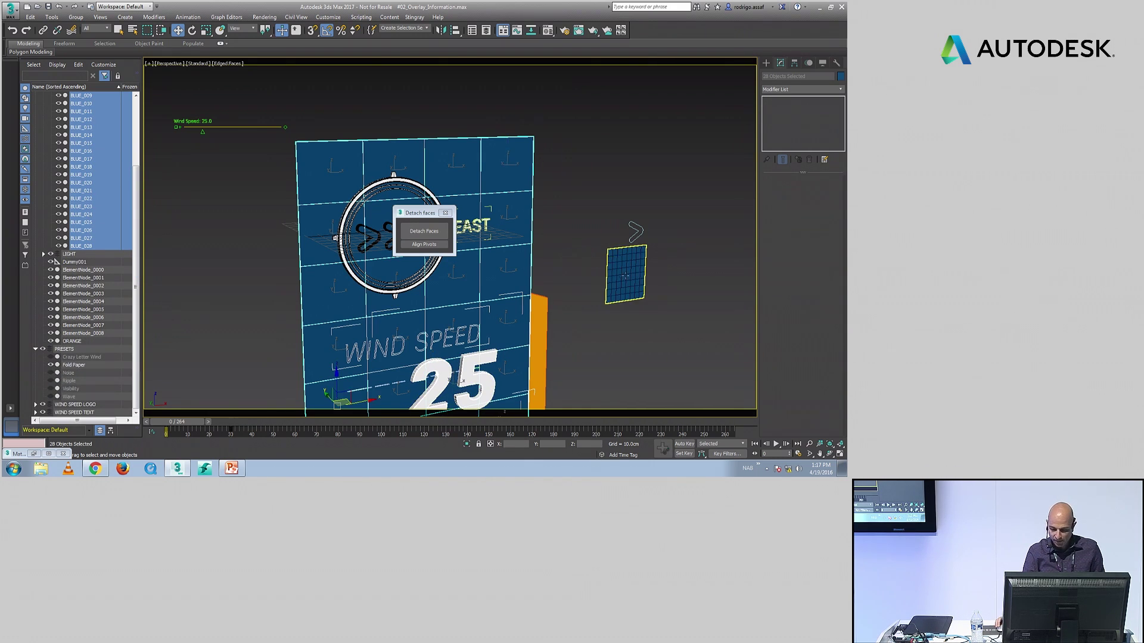
Step: Try moving the Bend gizmo vertically on the Fold Paper object to preview the fold
left_click(792, 108)
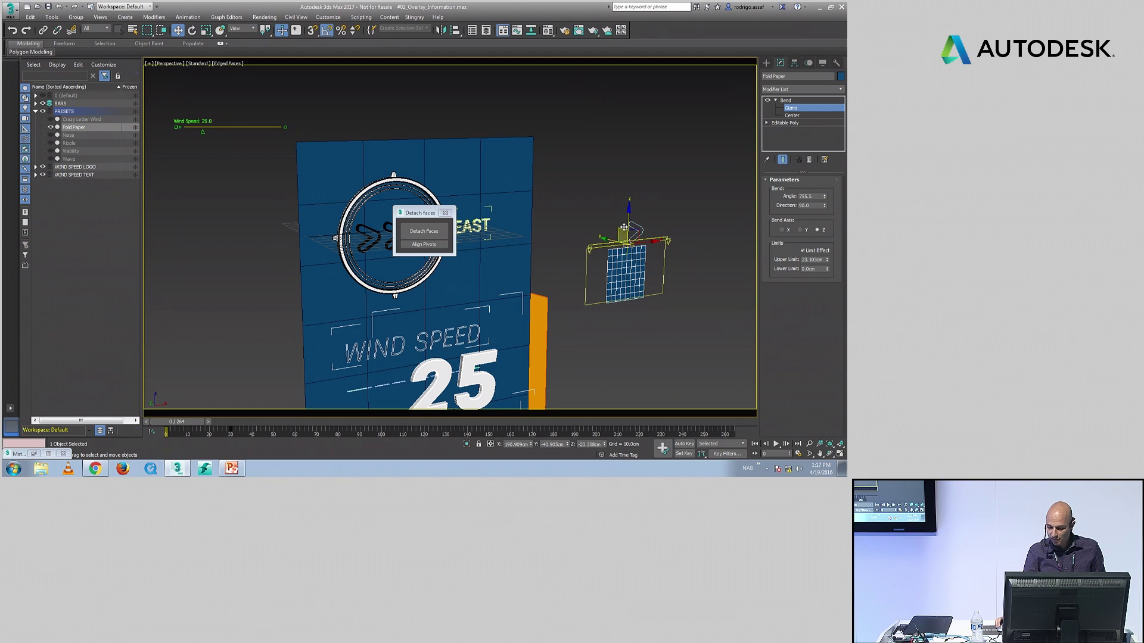
mouse_move(630, 223)
left_mouse_down()
mouse_move(634, 300)
mouse_move(632, 218)
left_mouse_up()
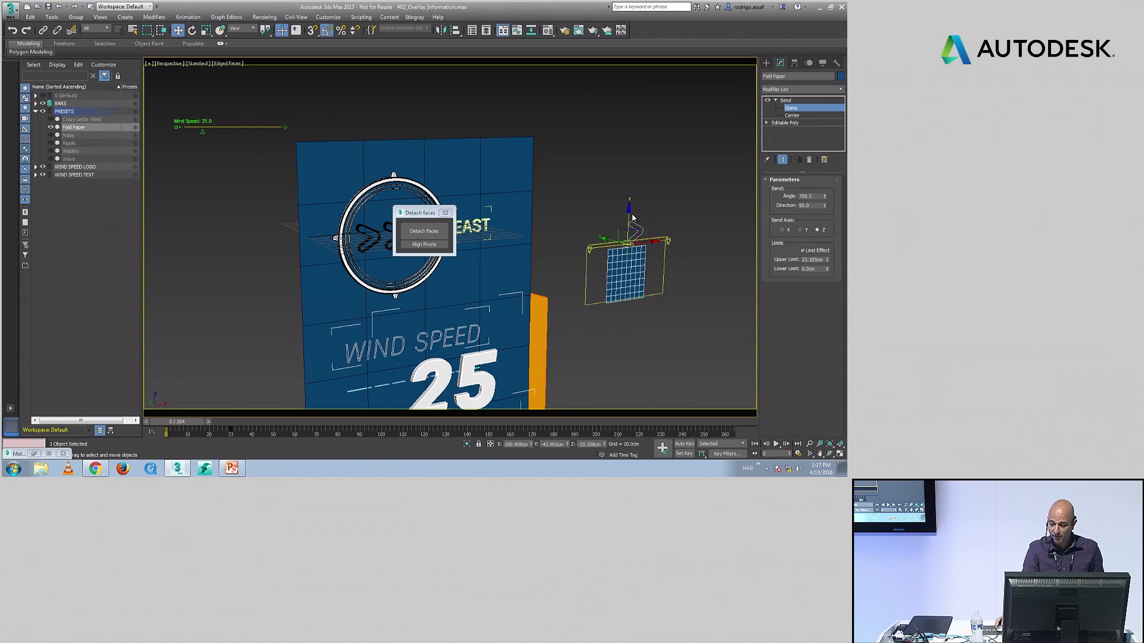
left_click(330, 173)
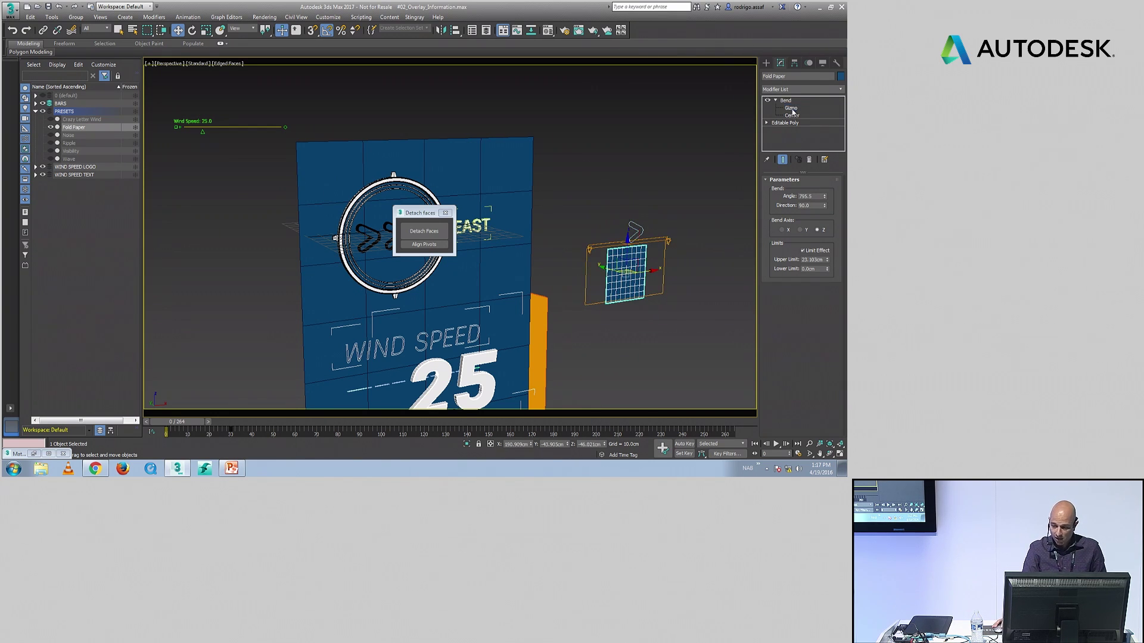
Step: Add a TurboSmooth modifier with 3 iterations to all the detached tiles BLUE_001 to BLUE_028
left_click(81, 119)
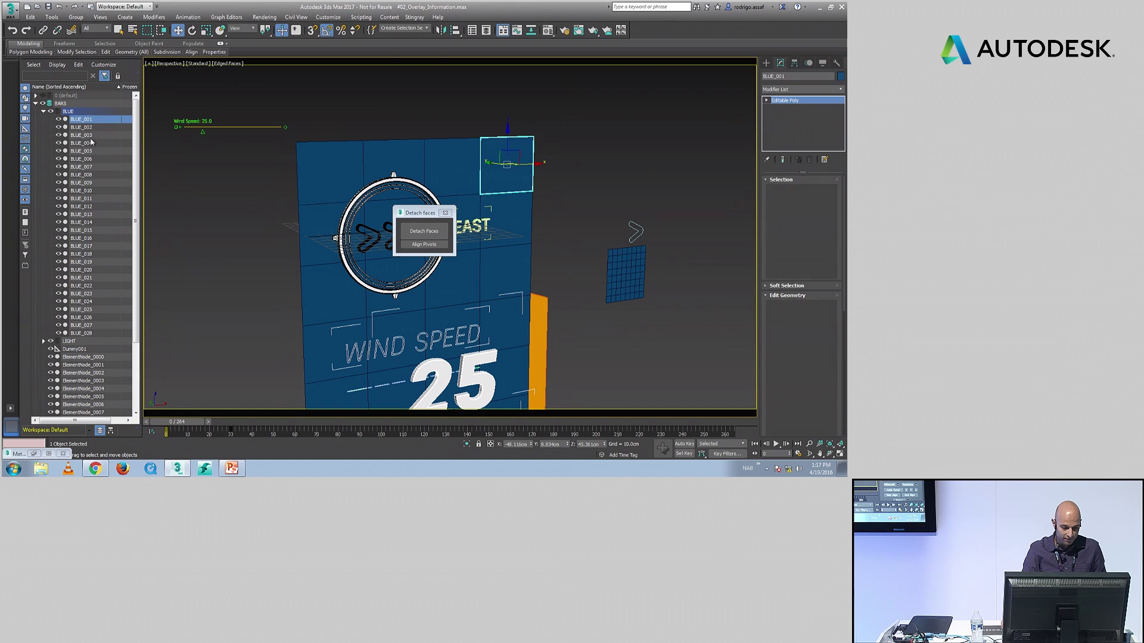
left_click(81, 333, "shift")
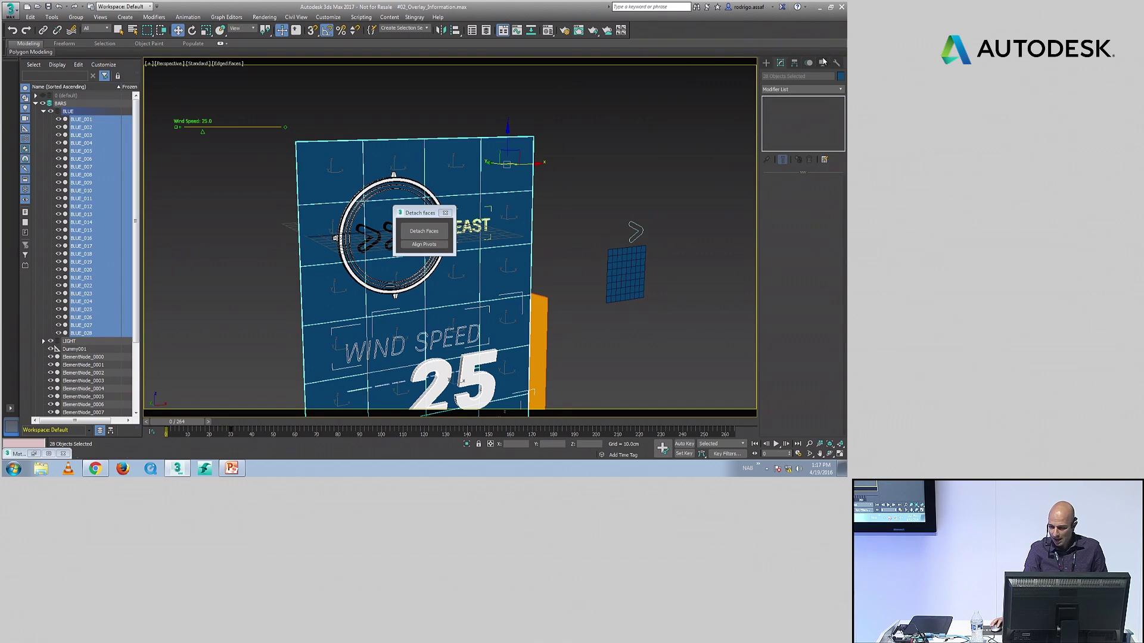
left_click(840, 89)
scroll(793, 268, "down", 10)
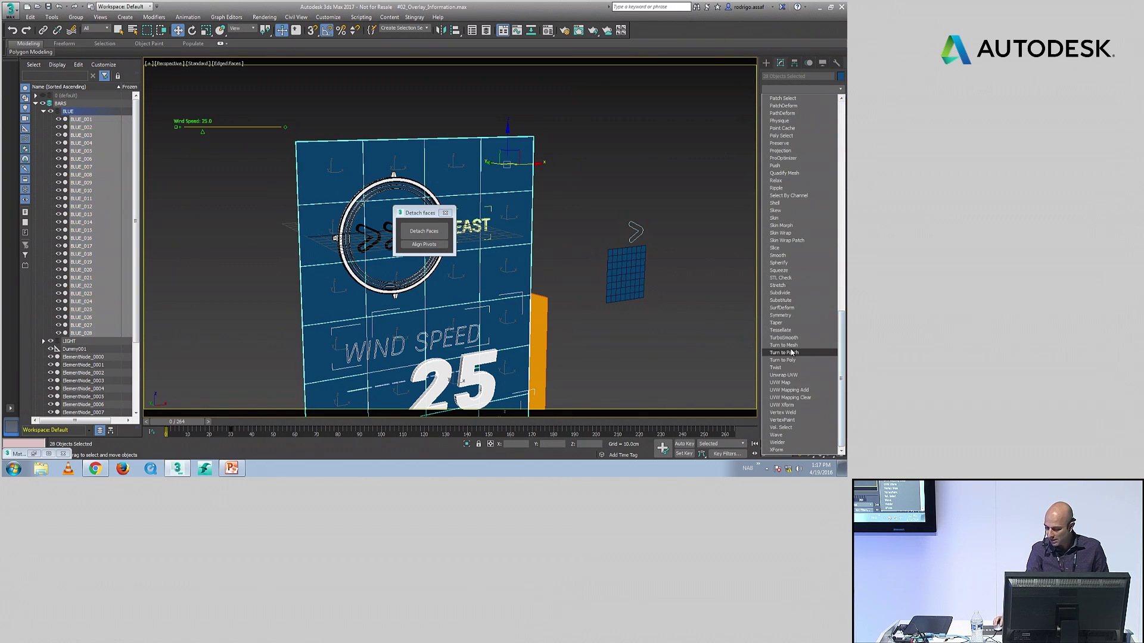
left_click(784, 337)
left_click(831, 194)
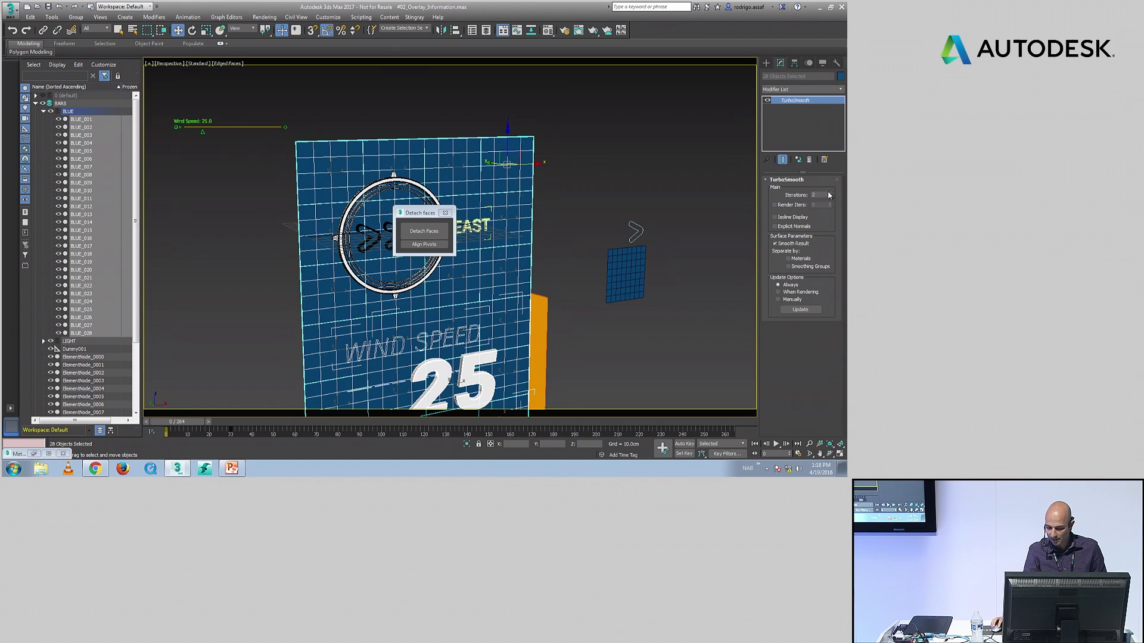
left_click(831, 194)
Step: Load the Fold Paper animation preset onto the selected blue tiles, and close the Detach Faces dialog
left_click(189, 17)
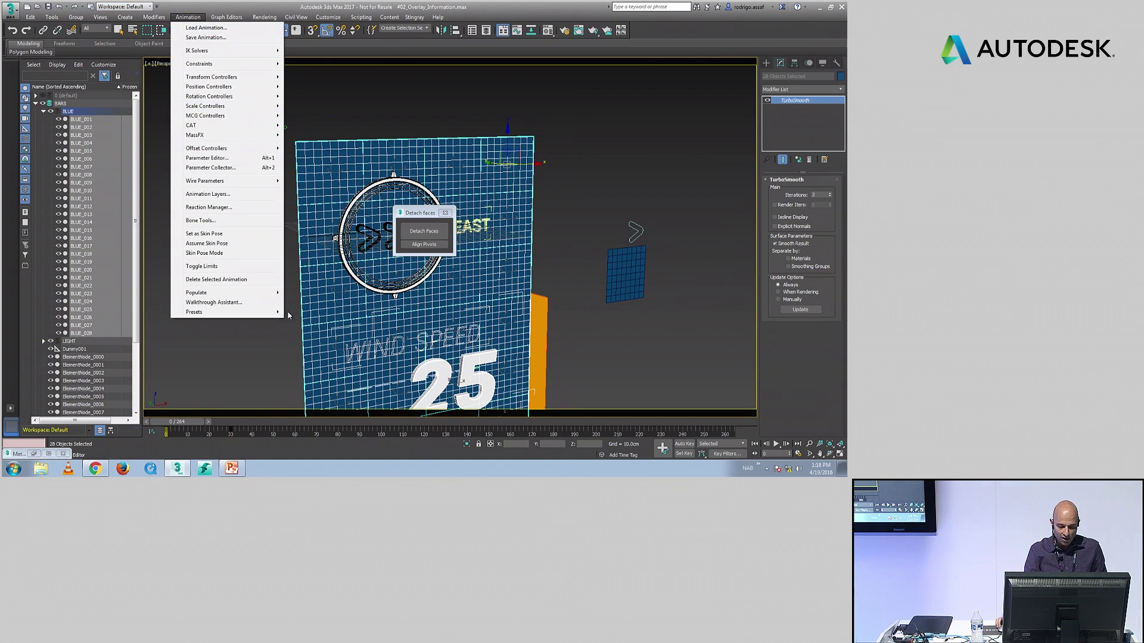
mouse_move(256, 312)
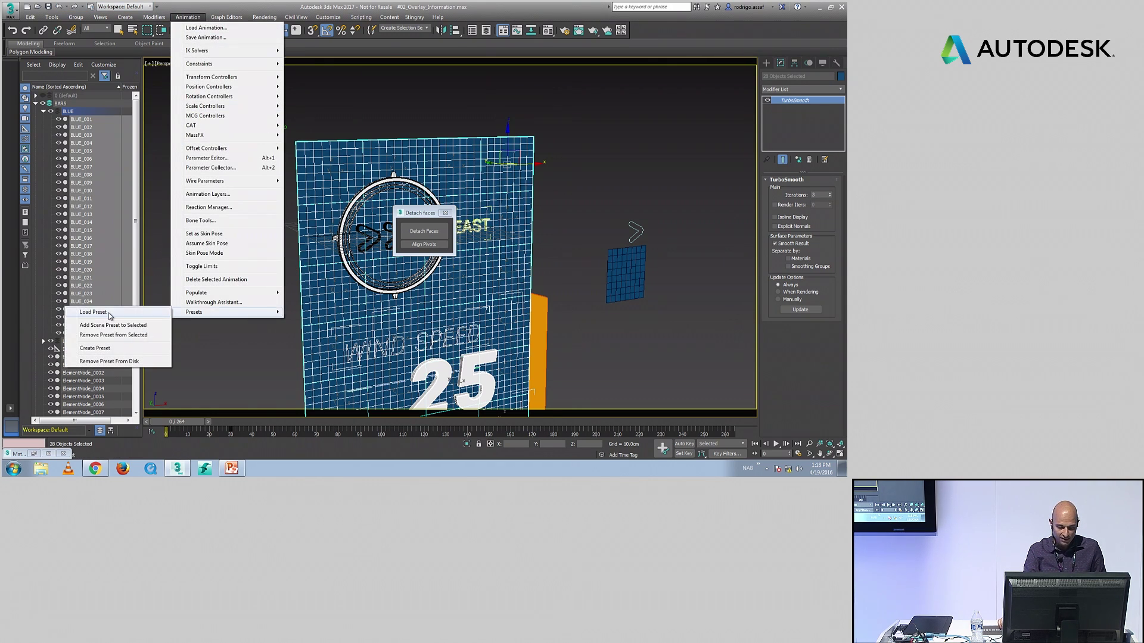
left_click(93, 312)
left_click(387, 113)
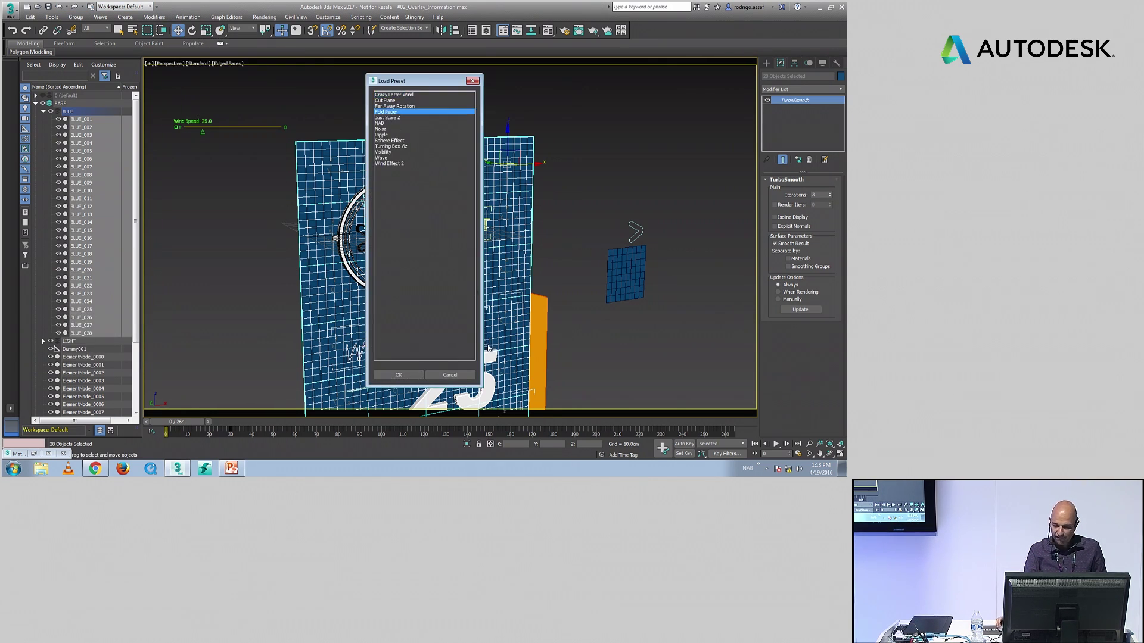
left_click(395, 377)
left_click(395, 254)
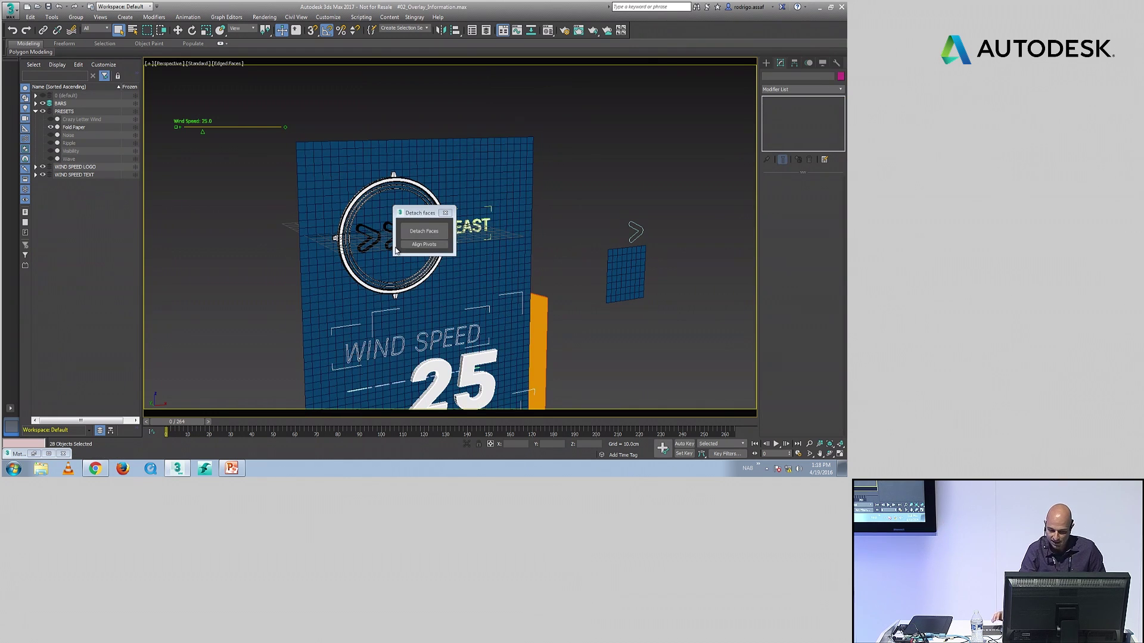
left_click(448, 213)
left_click(317, 157)
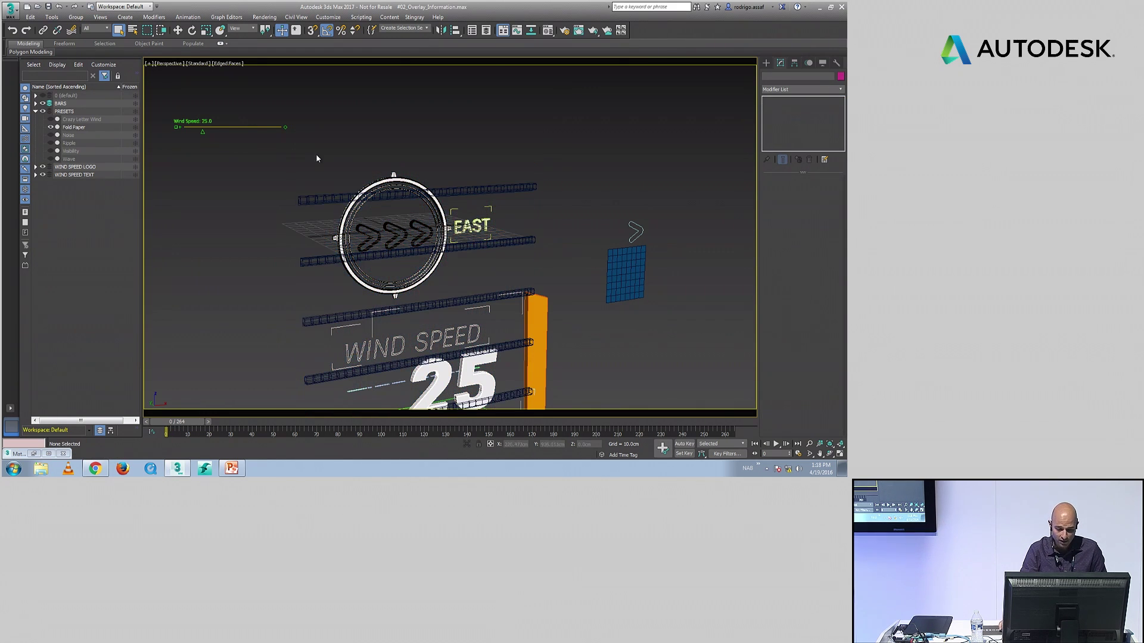
Step: Scrub through the tile folding, then set the Fold Paper playback type to Reverse and shorten its per-node delay
left_click_drag(167, 426, 397, 423)
scroll(399, 113, "down", 4)
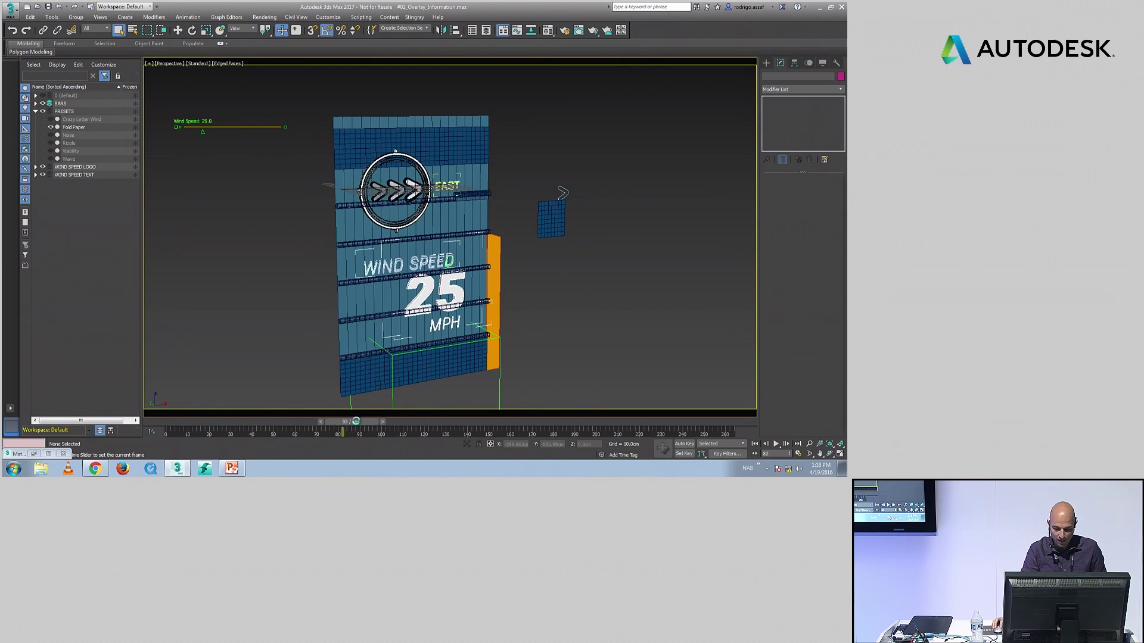
left_click(398, 367)
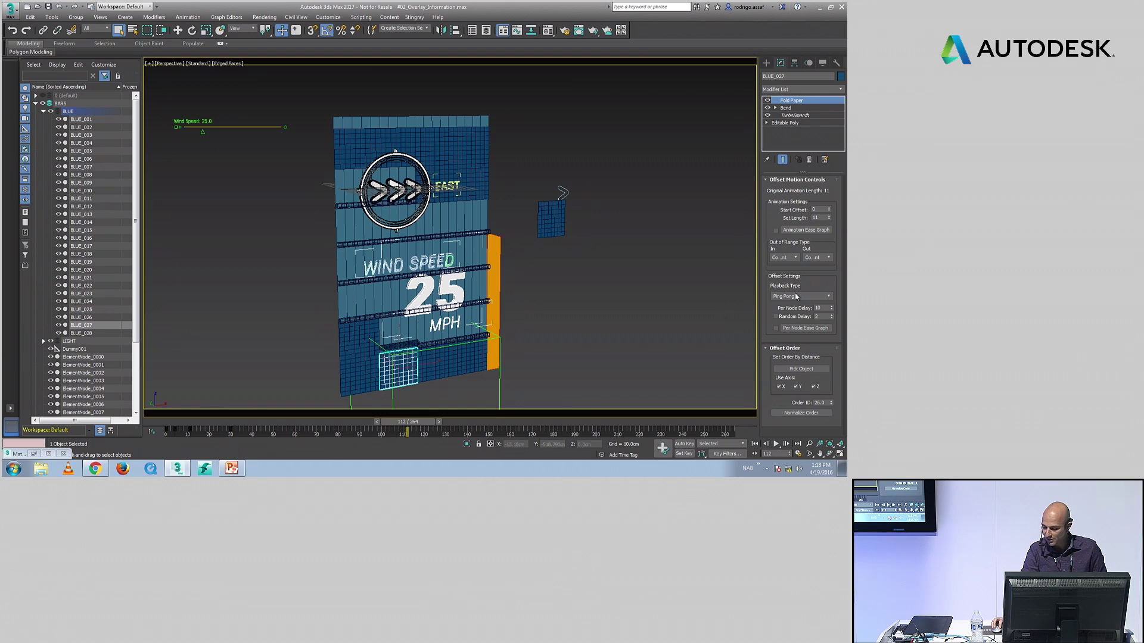
left_click(796, 296)
left_click(796, 310)
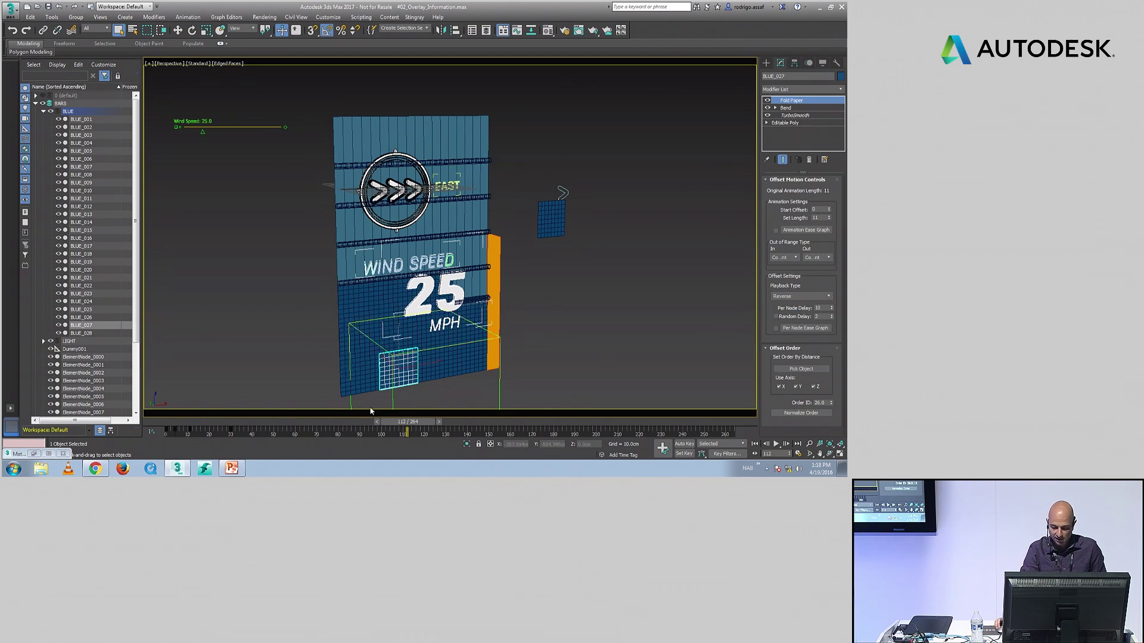
left_click_drag(831, 310, 833, 310)
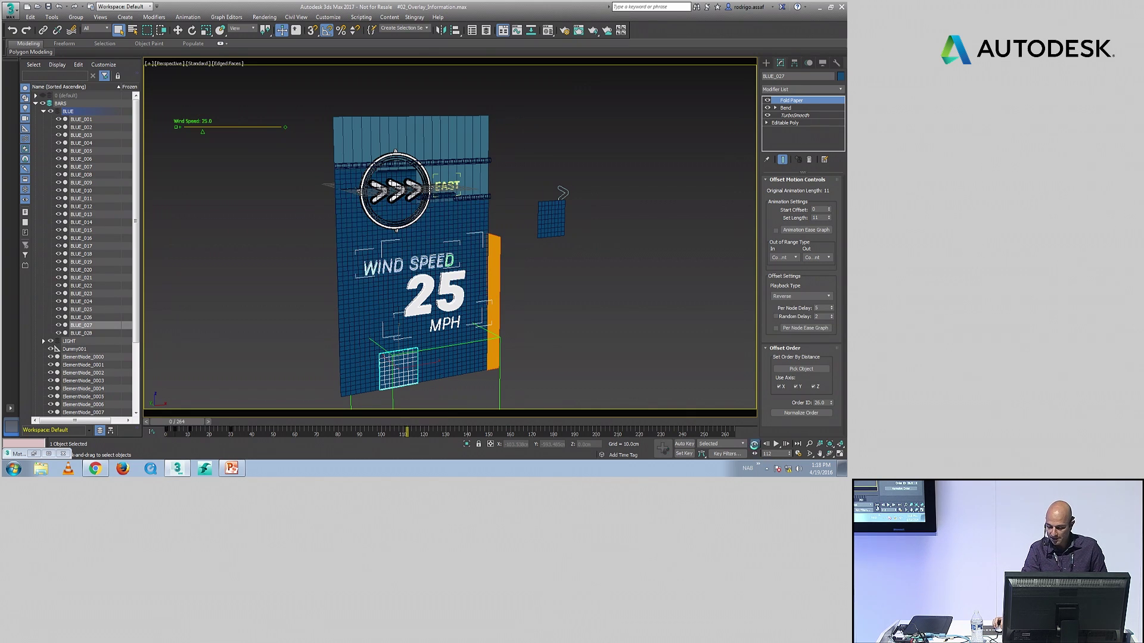
Step: Play the tile folding animation from the first frame to check its timing
left_click(755, 444)
left_click(776, 443)
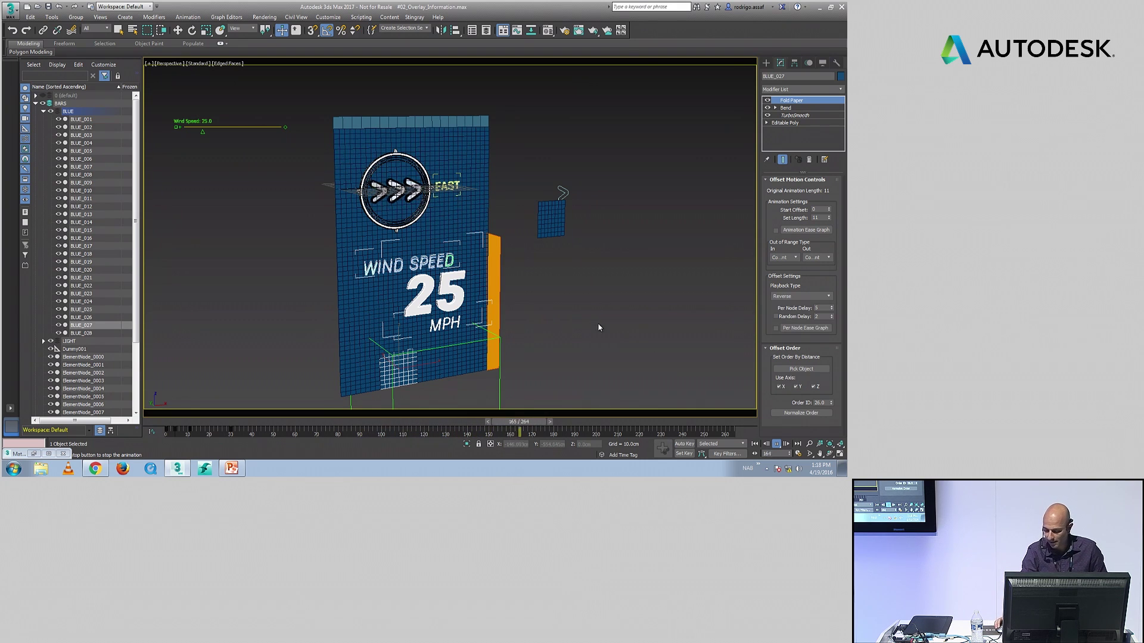
key("q")
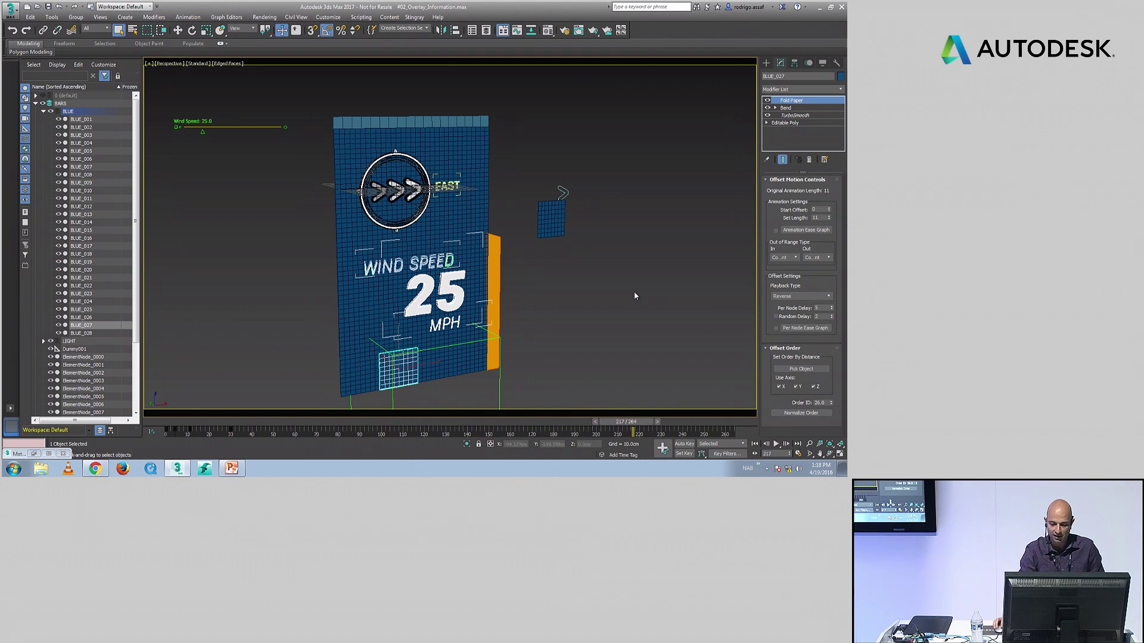
Step: Open the #03_Character_Soccer scene without saving the changes to the overlay scene
left_click(38, 7)
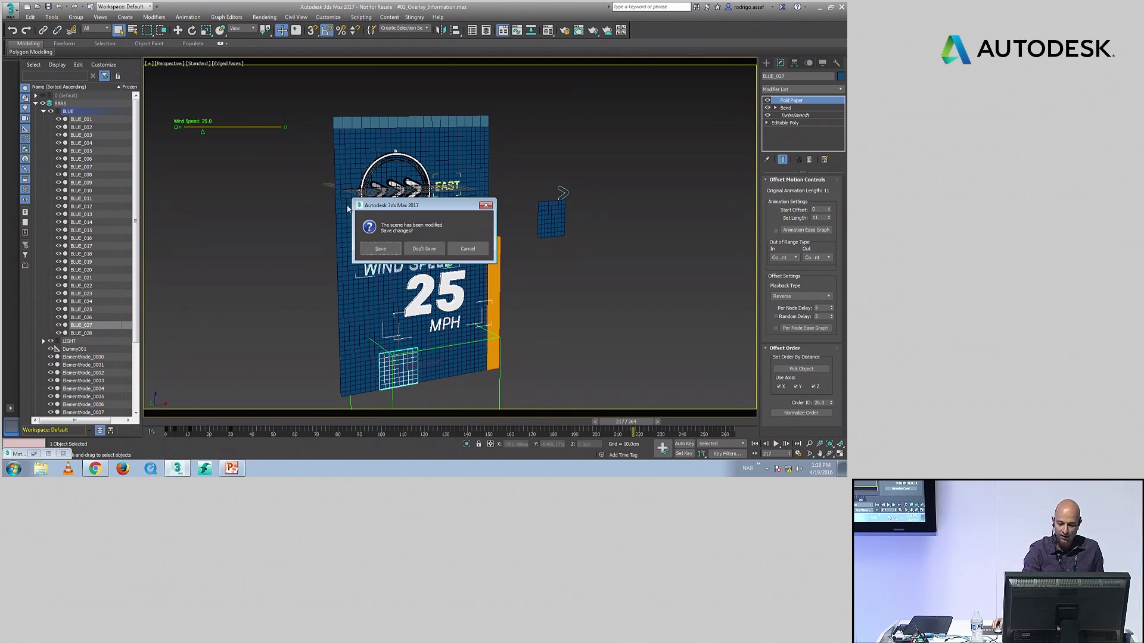
left_click(434, 253)
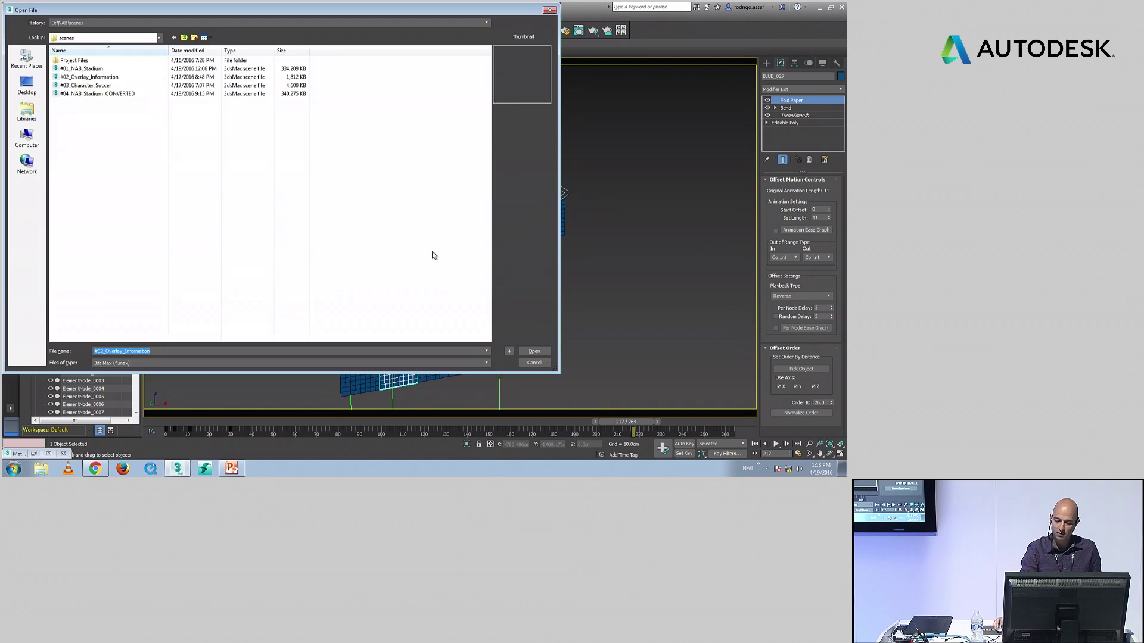
left_click(89, 86)
left_click(532, 352)
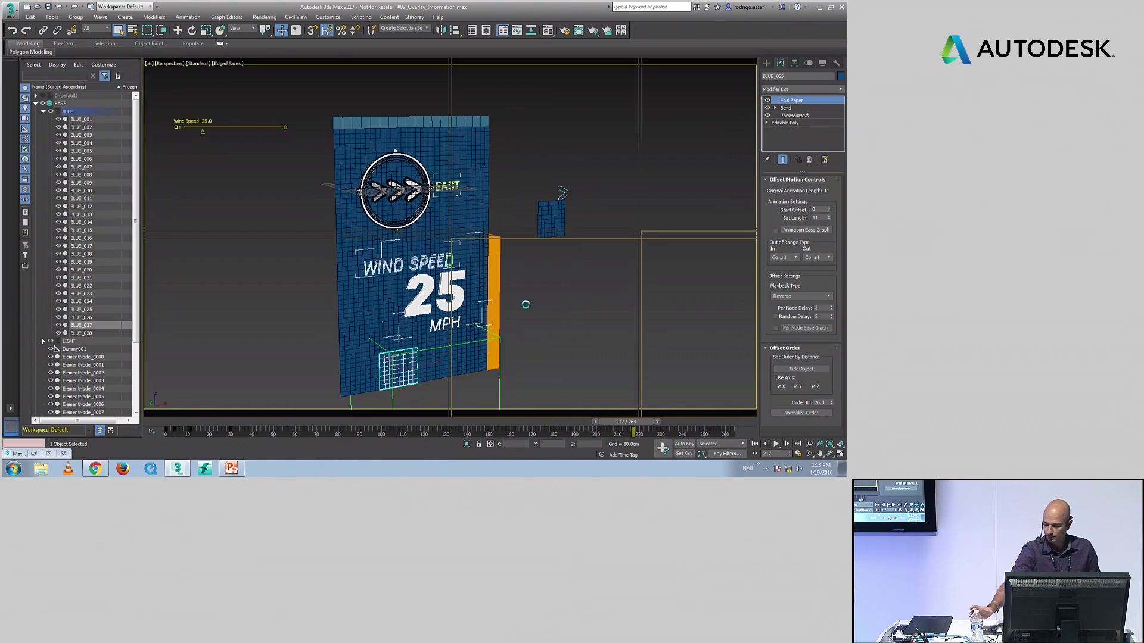
key("Return")
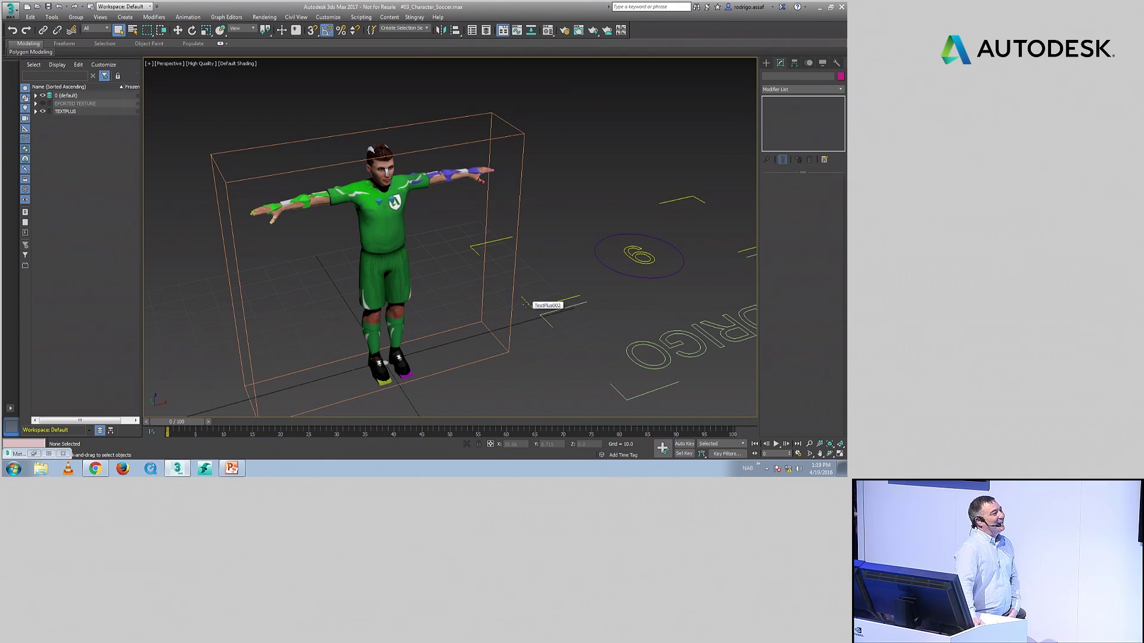
Step: Add the Bip001 biped bones from Head through Spine3 to the Skin modifier of CHARACTER_GENERATOR
left_click(407, 259)
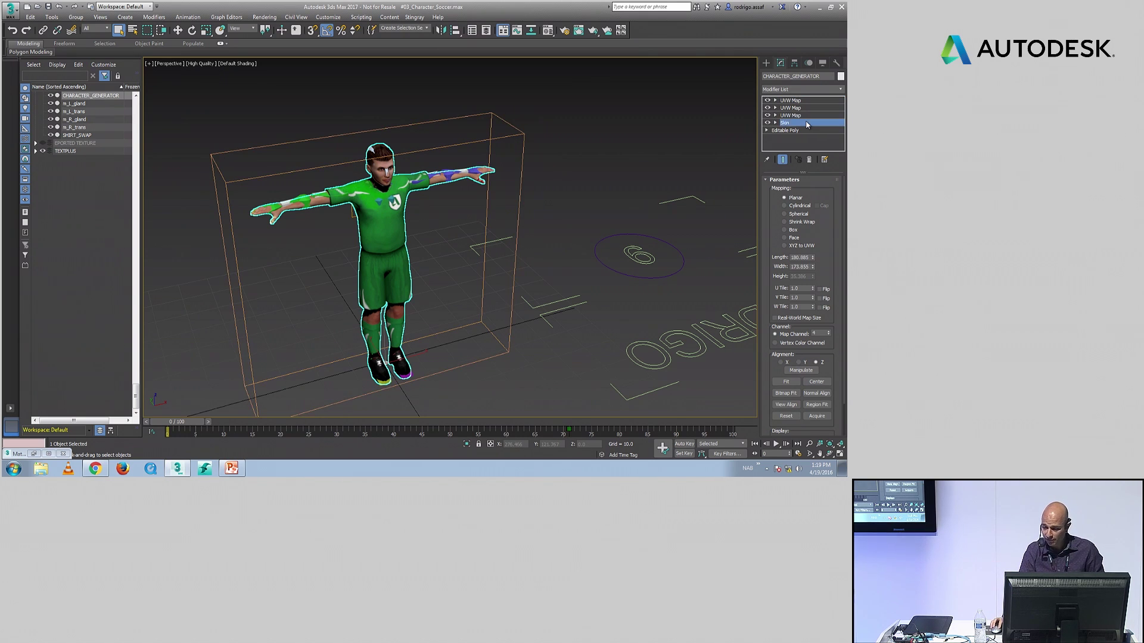
left_click(797, 304)
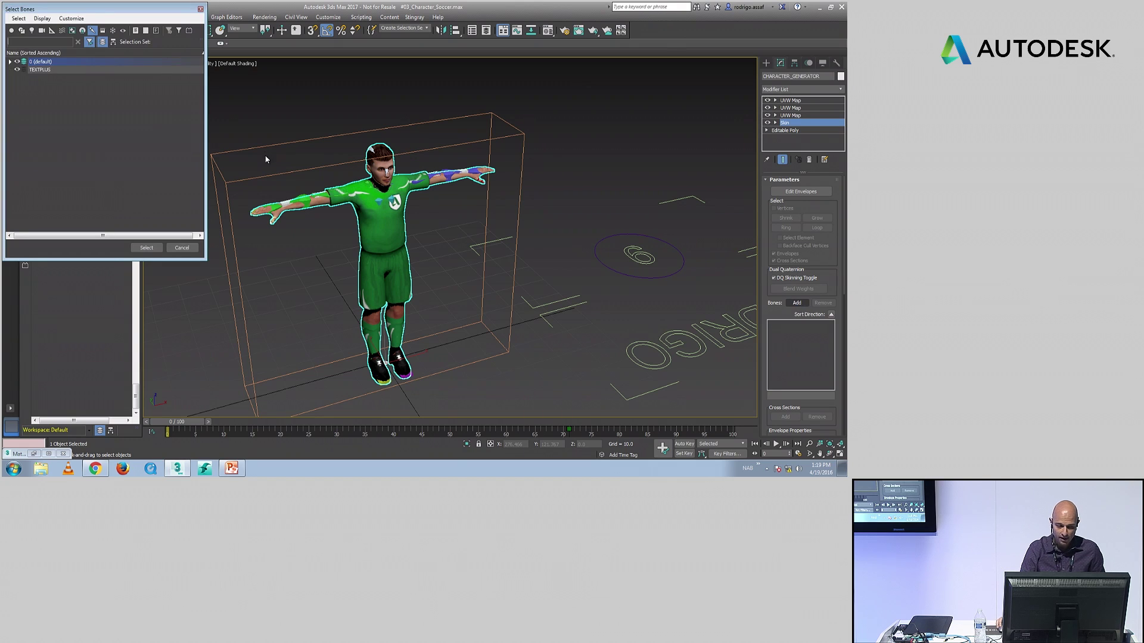
left_click(9, 61)
scroll(80, 172, "down", 10)
left_click(63, 220, "shift")
left_click(146, 247)
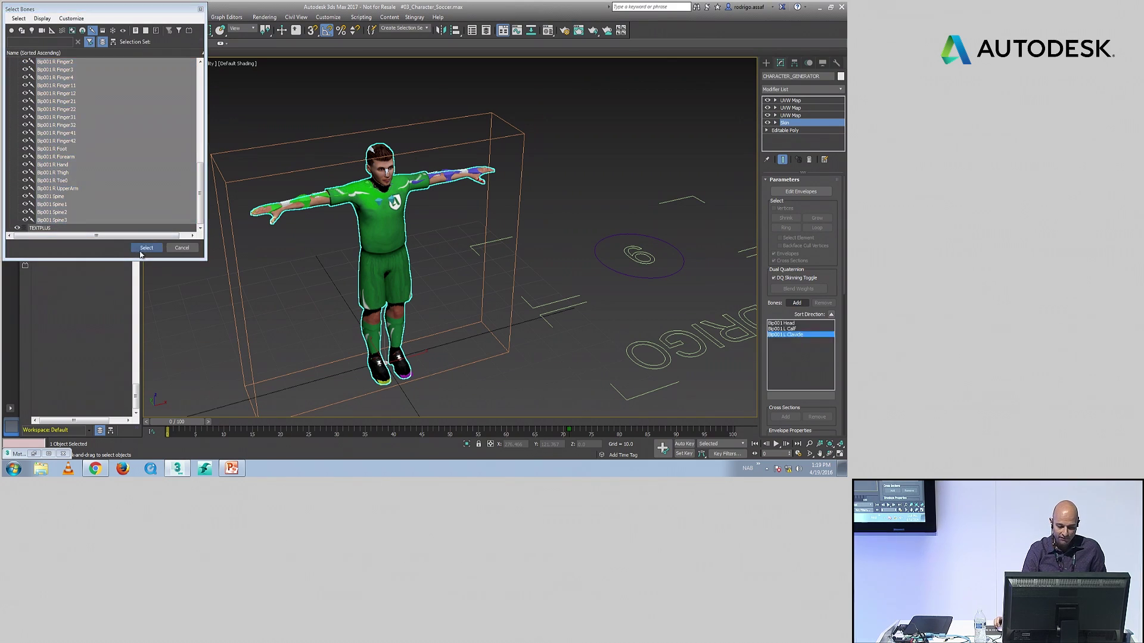
Step: Try moving the left toe bone Bip001 L Toe0 to test the default skin deformation
left_click(411, 363)
key("w")
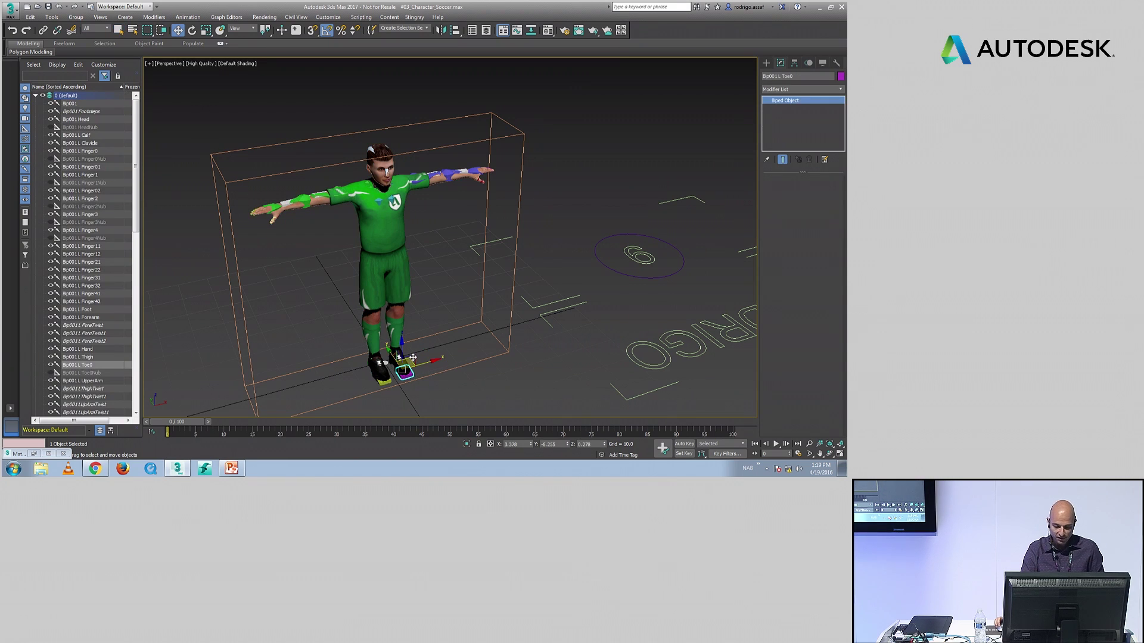
mouse_move(412, 358)
left_mouse_down()
mouse_move(444, 329)
mouse_move(426, 331)
mouse_move(446, 359)
mouse_move(441, 303)
mouse_move(405, 371)
left_mouse_up()
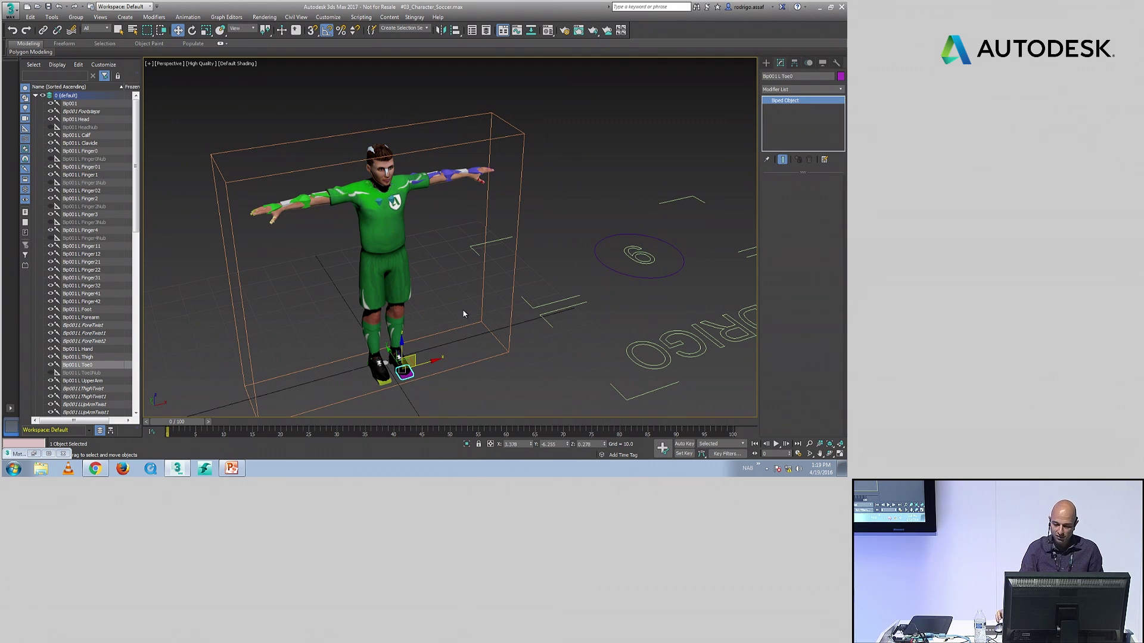
Step: Calculate the Skin weights of CHARACTER_GENERATOR with the Geodesic Voxel solver at a max resolution of 256
left_click(404, 262)
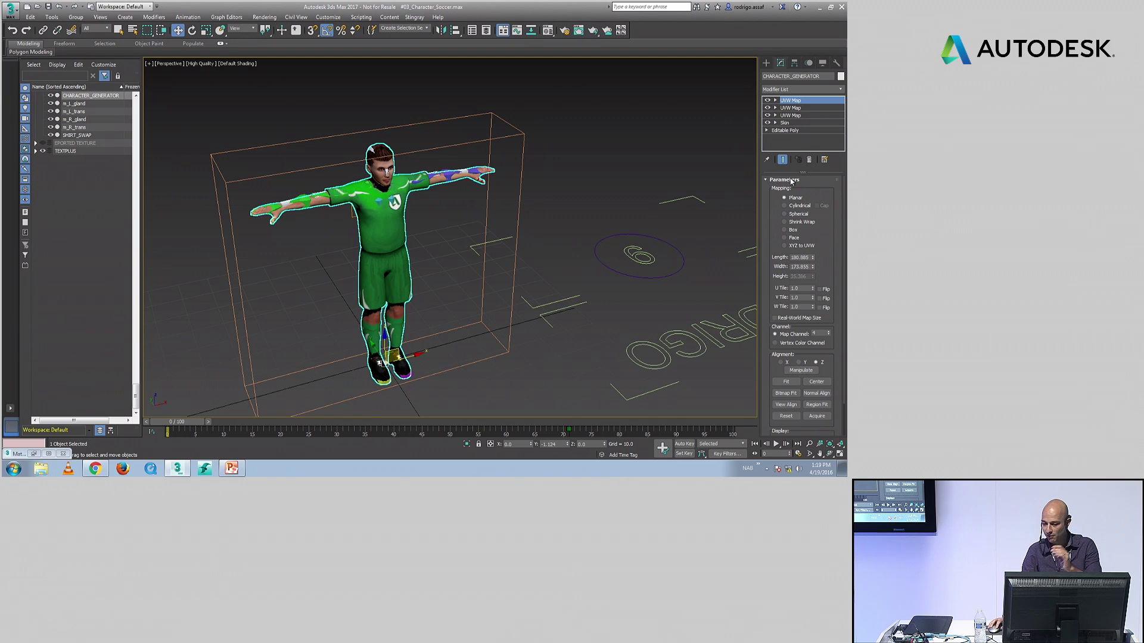
left_click(784, 123)
scroll(793, 334, "down", 5)
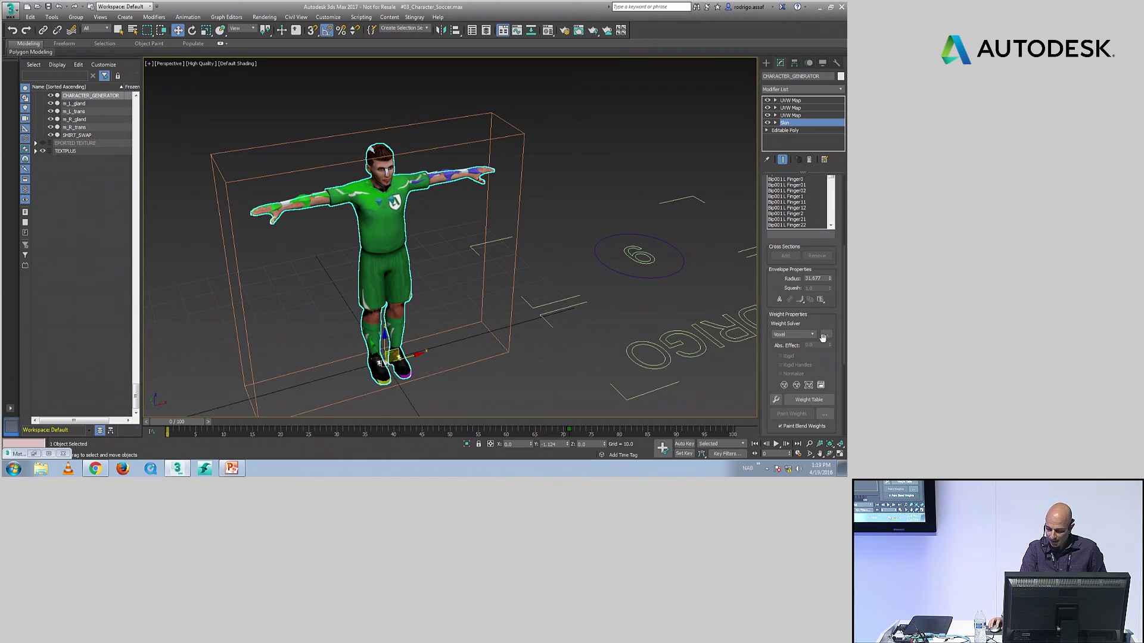
left_click(826, 335)
left_click_drag(438, 188, 409, 168)
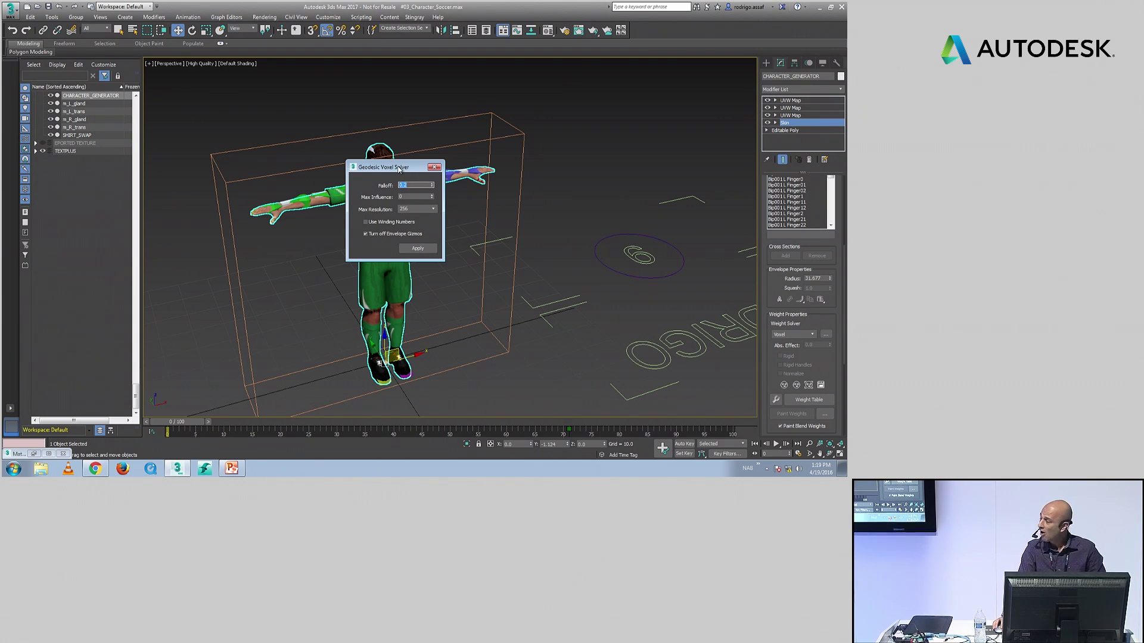
left_click_drag(403, 174, 282, 179)
left_click(296, 254)
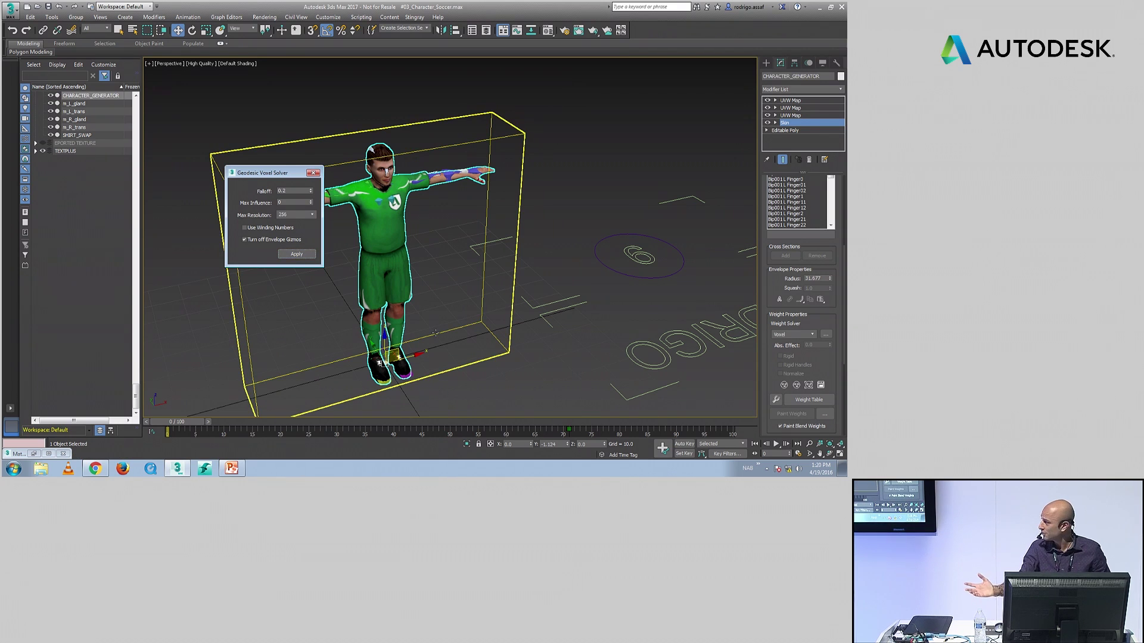
Step: Try moving the left toe bone again to check the foot with the voxel-based weights
left_click(410, 373)
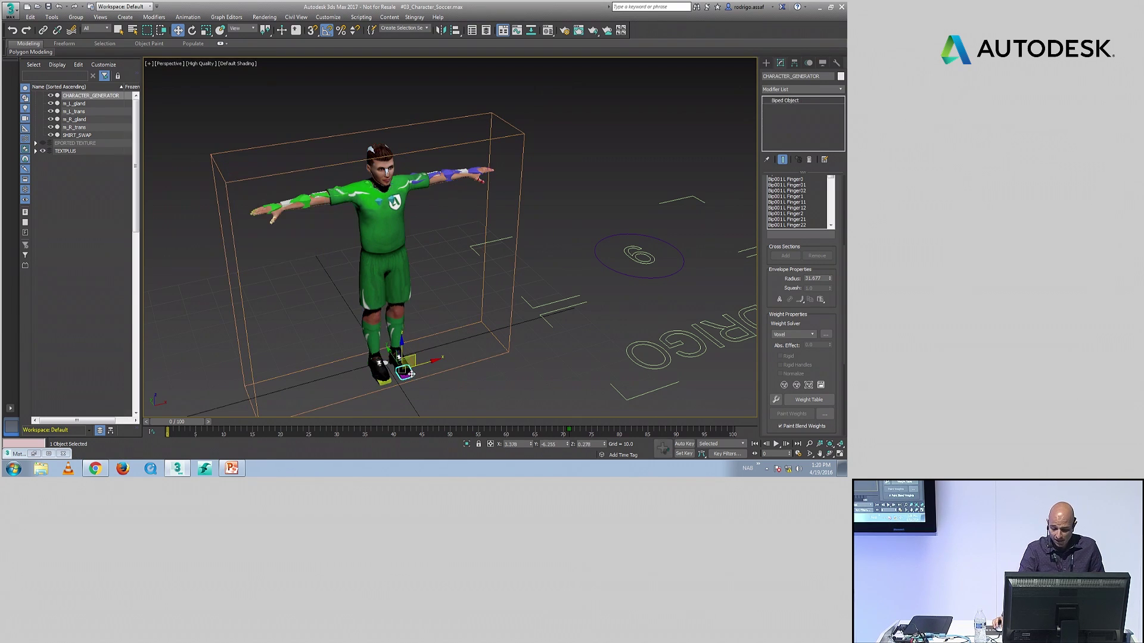
mouse_move(410, 374)
left_mouse_down()
mouse_move(466, 292)
mouse_move(429, 327)
mouse_move(472, 319)
mouse_move(439, 262)
mouse_move(431, 339)
mouse_move(462, 310)
mouse_move(456, 255)
mouse_move(411, 328)
mouse_move(408, 360)
left_mouse_up()
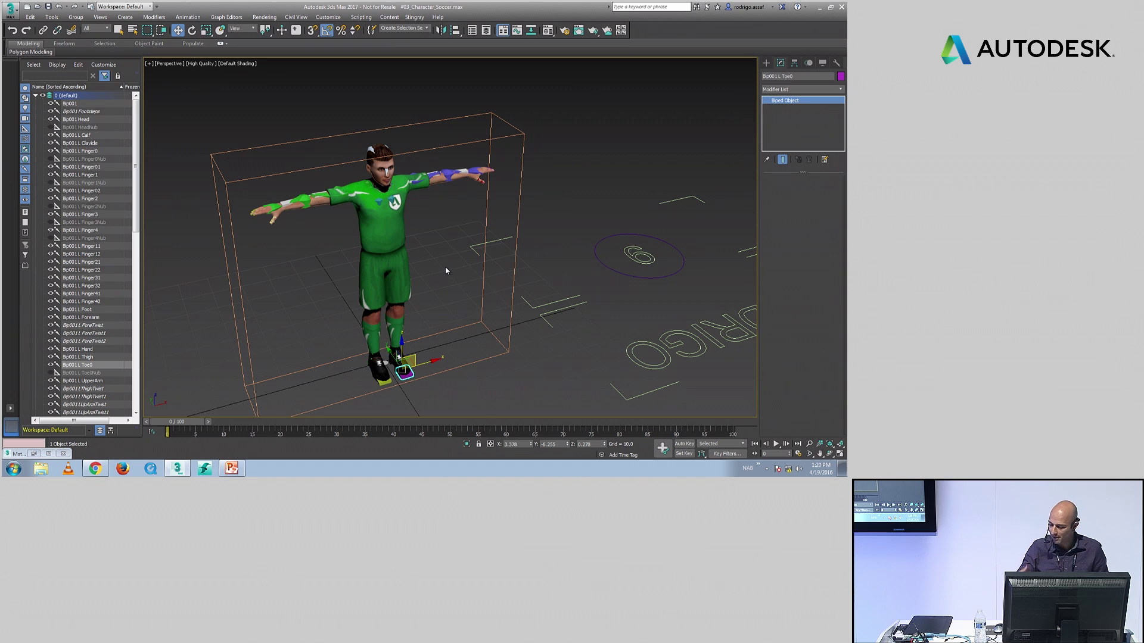
Step: Try to select a finger bone in the character's left hand up close
left_click(476, 173)
middle_click_drag(432, 279, 424, 289, "alt")
key("alt+z")
mouse_move(425, 289)
left_mouse_down()
mouse_move(439, 256)
mouse_move(387, 345)
mouse_move(423, 289)
left_mouse_up()
key("w")
middle_click_drag(452, 263, 432, 297, "alt")
left_click(467, 190)
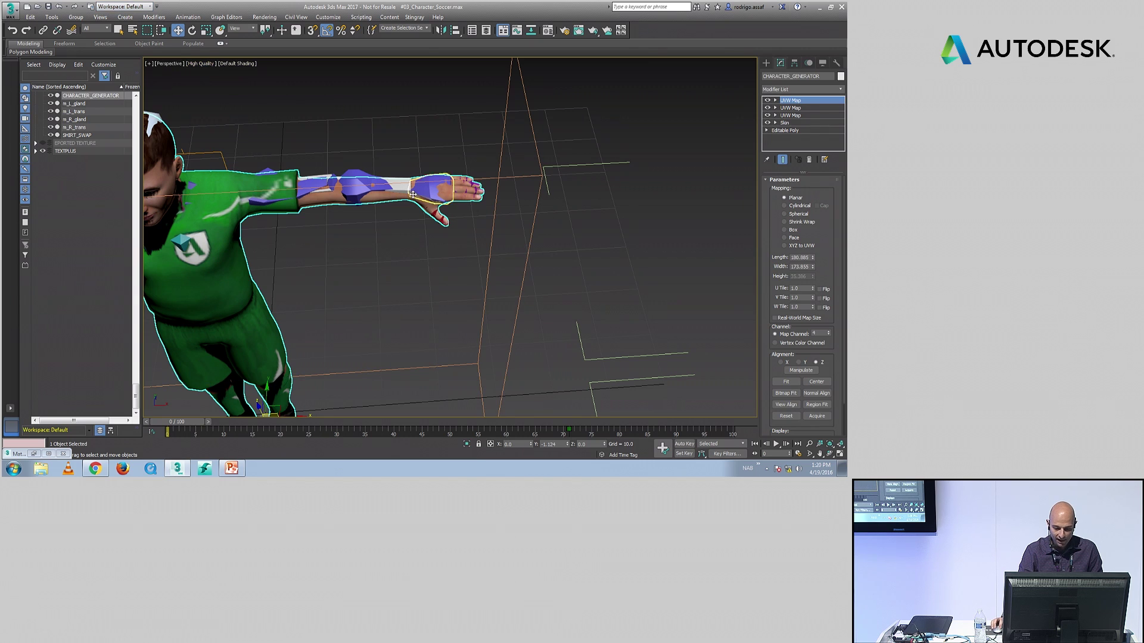
key("ctrl+d")
left_click(467, 189)
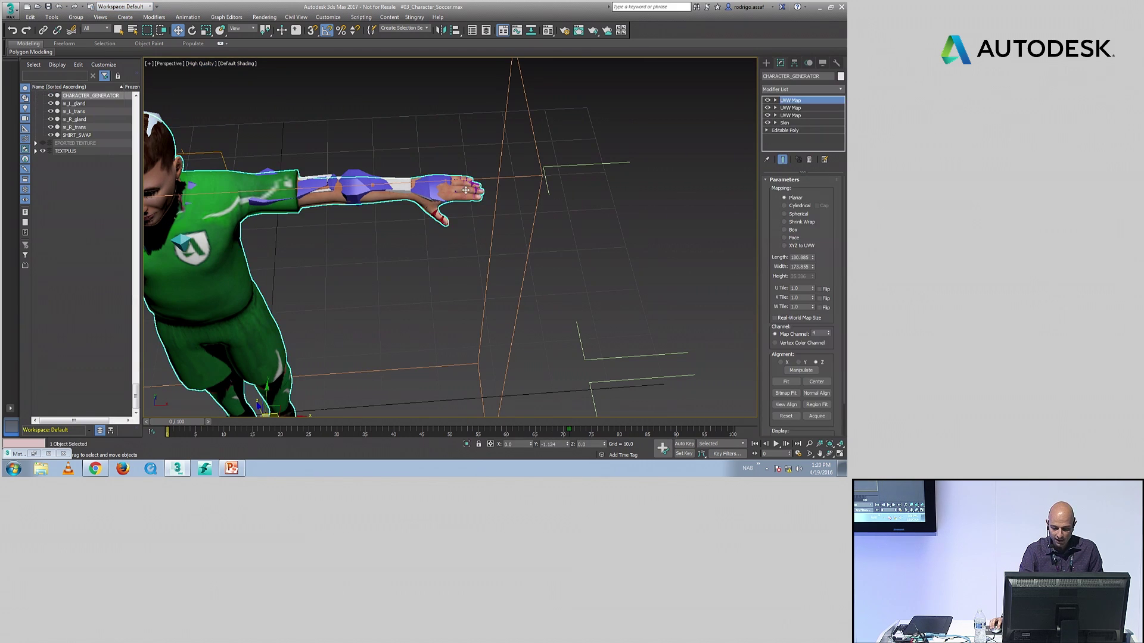
key("ctrl+d")
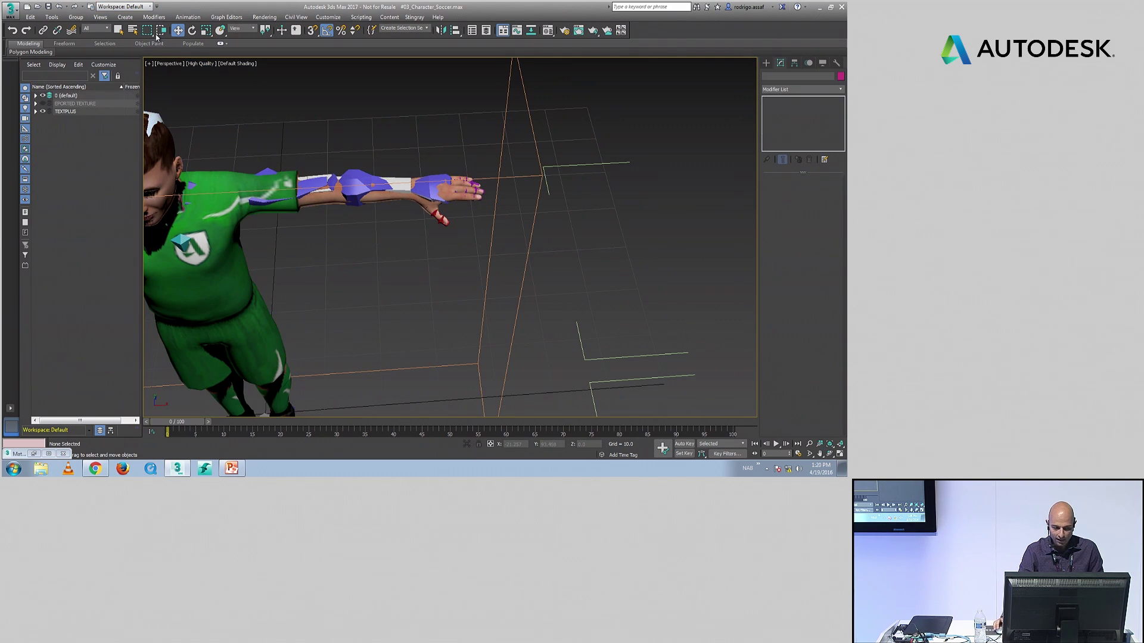
Step: Try rotating the left finger bone Bip001 L Finger21 with selection limited to bones to test the hand's skin deformation
left_click(106, 29)
left_click(98, 95)
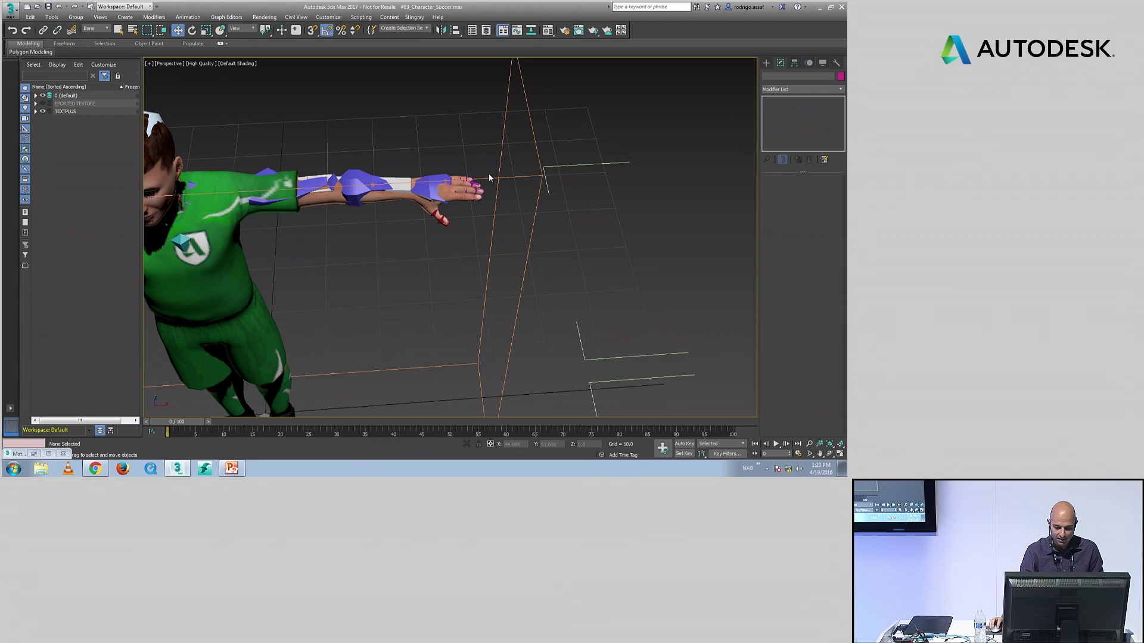
left_click(467, 190)
key("e")
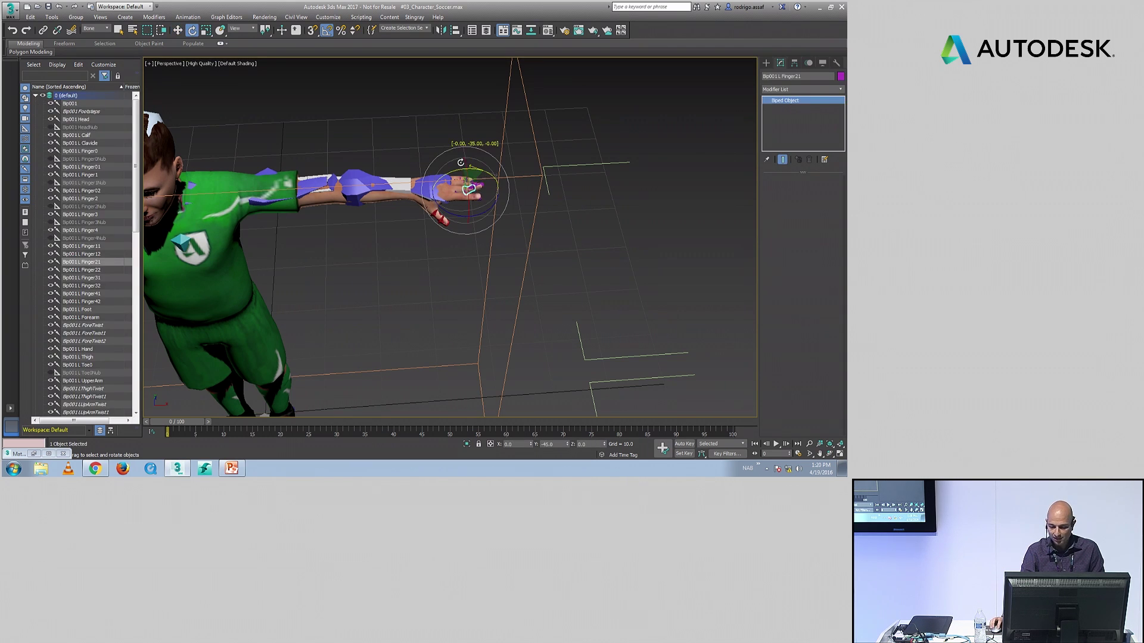
mouse_move(482, 165)
left_mouse_down()
mouse_move(492, 183)
mouse_move(486, 162)
mouse_move(513, 168)
mouse_move(455, 132)
mouse_move(471, 156)
left_mouse_up()
Step: Select CHARACTER_GENERATOR with the selection filter reset to All and edit its Skin envelopes with all left-hand vertices selected
left_click(98, 28)
left_click(95, 37)
left_click(354, 193)
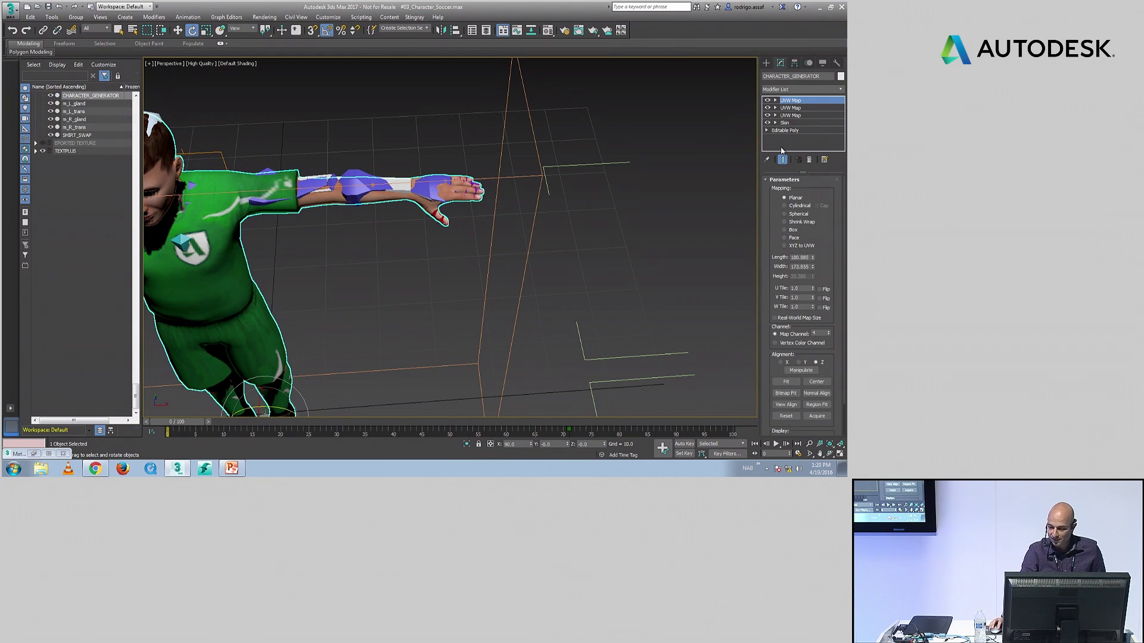
left_click(785, 123)
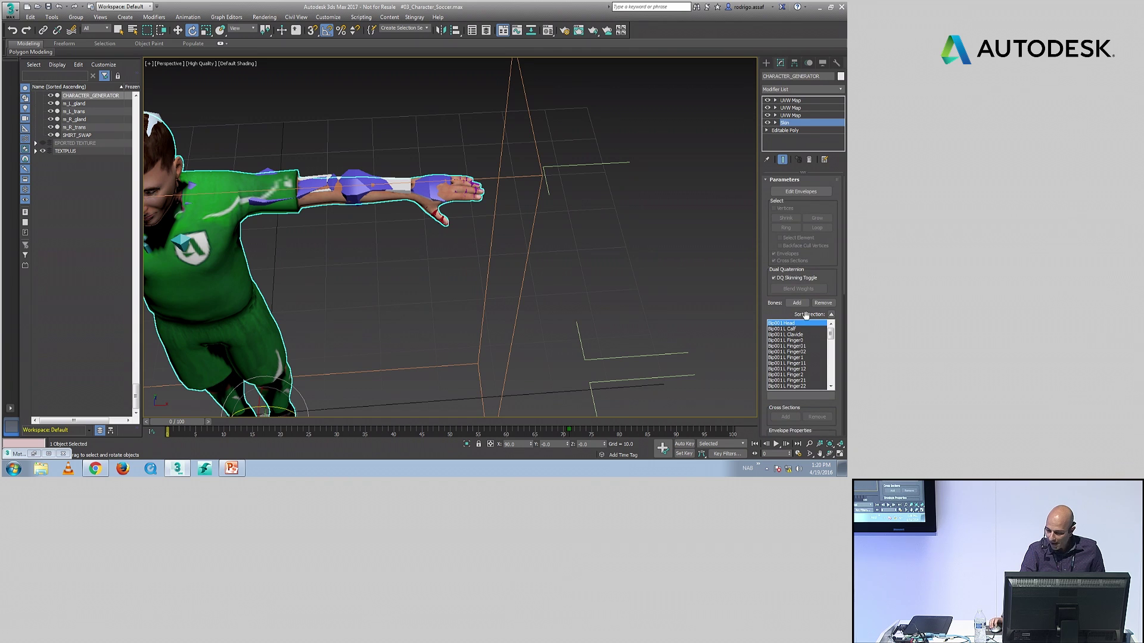
left_click(799, 192)
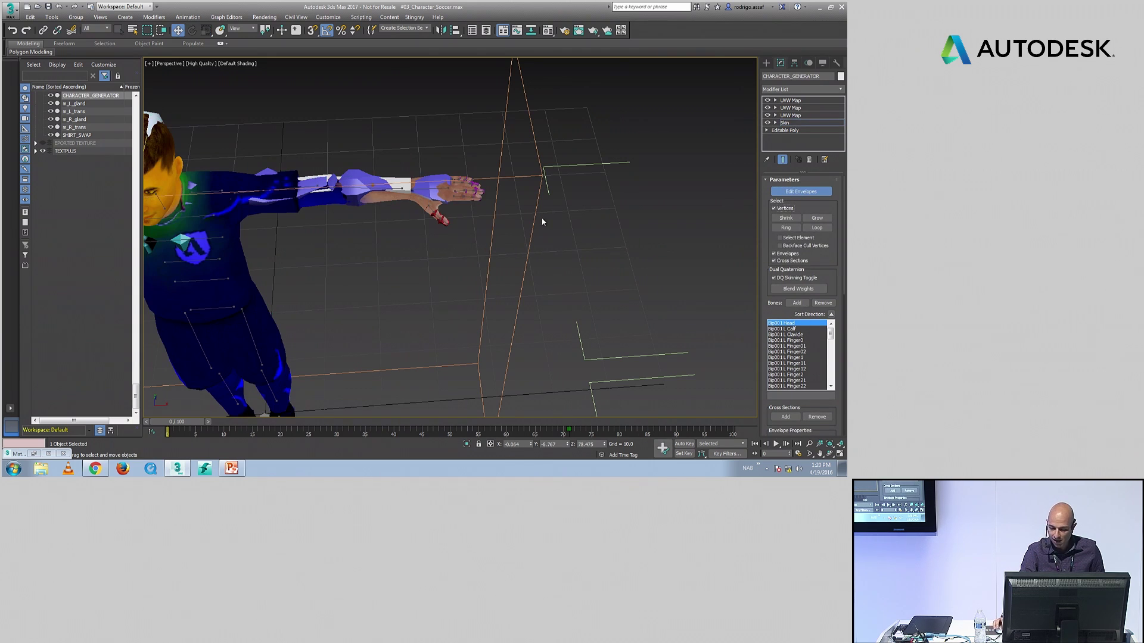
left_click_drag(516, 238, 408, 170)
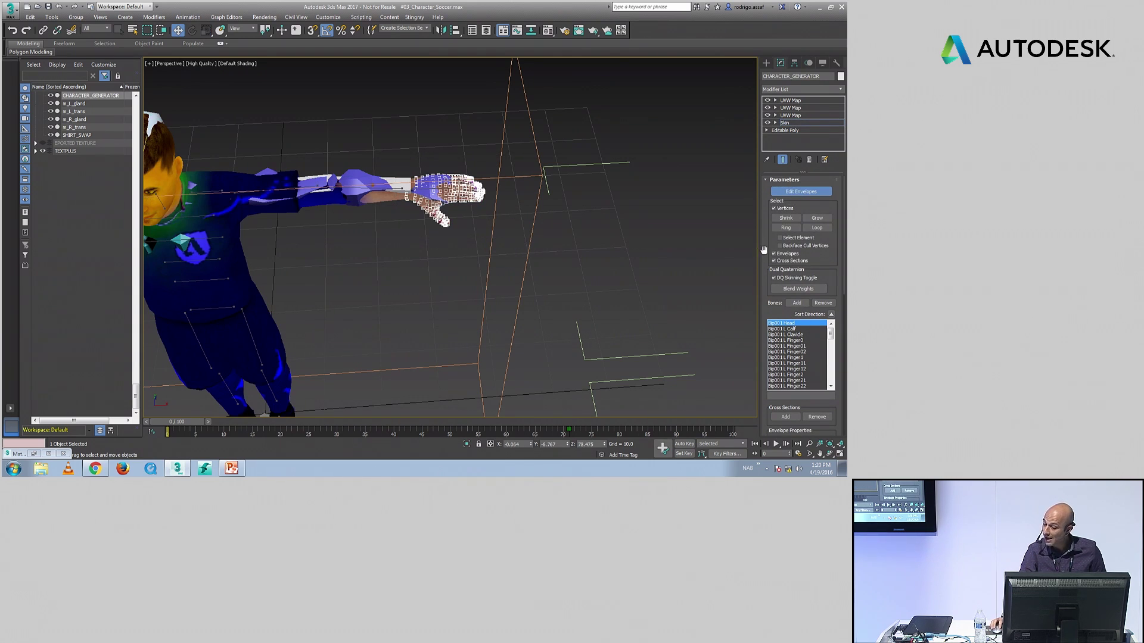
Step: Recalculate the selected hand vertices' weights with the Geodesic Voxel solver at a max resolution of 512 and leave envelope editing
scroll(764, 249, "down", 5)
left_click(825, 344)
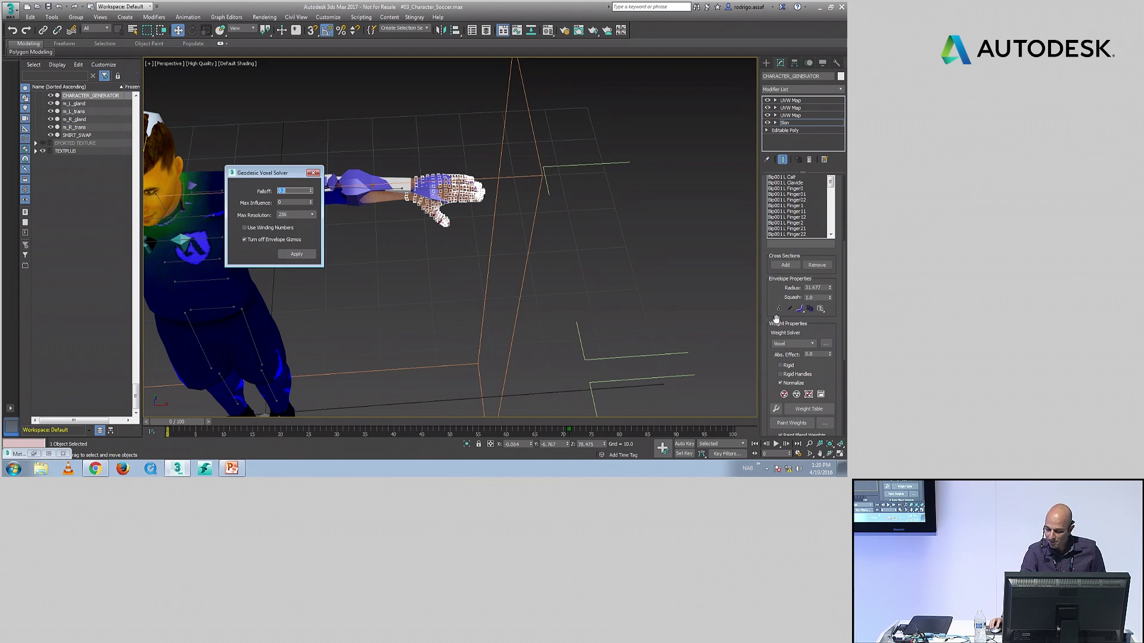
left_click(311, 216)
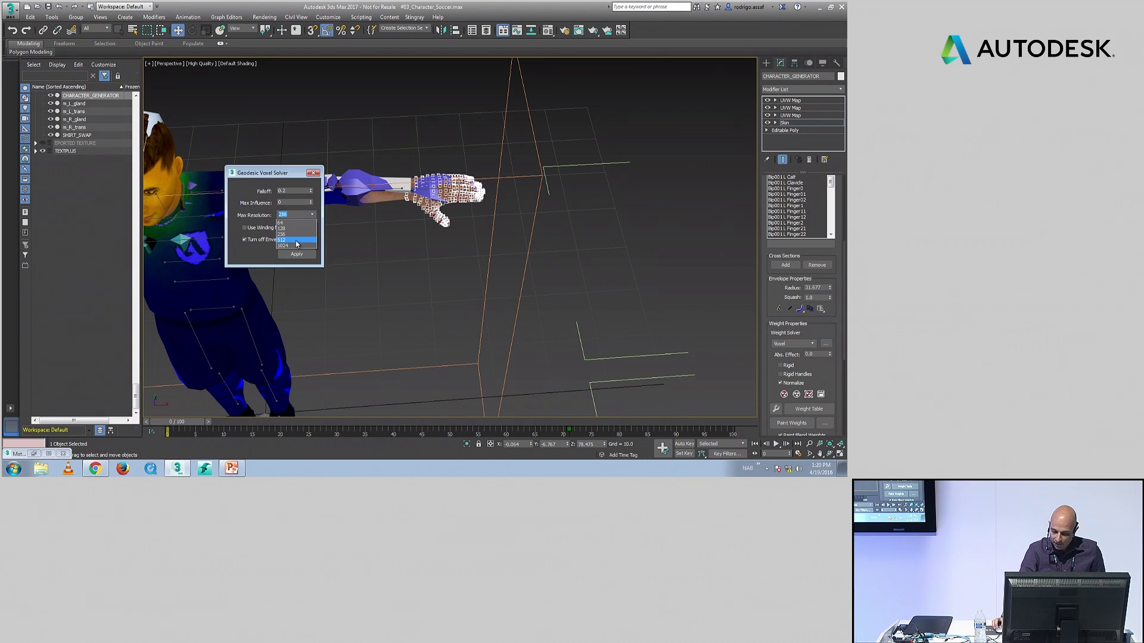
left_click(296, 241)
left_click(300, 255)
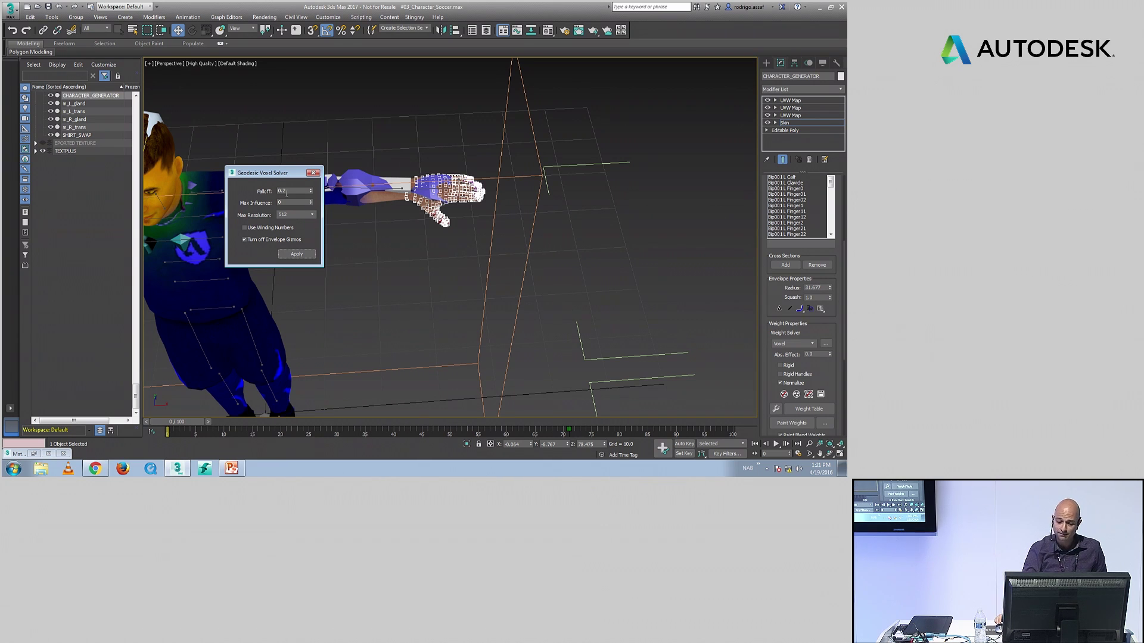
left_click(314, 173)
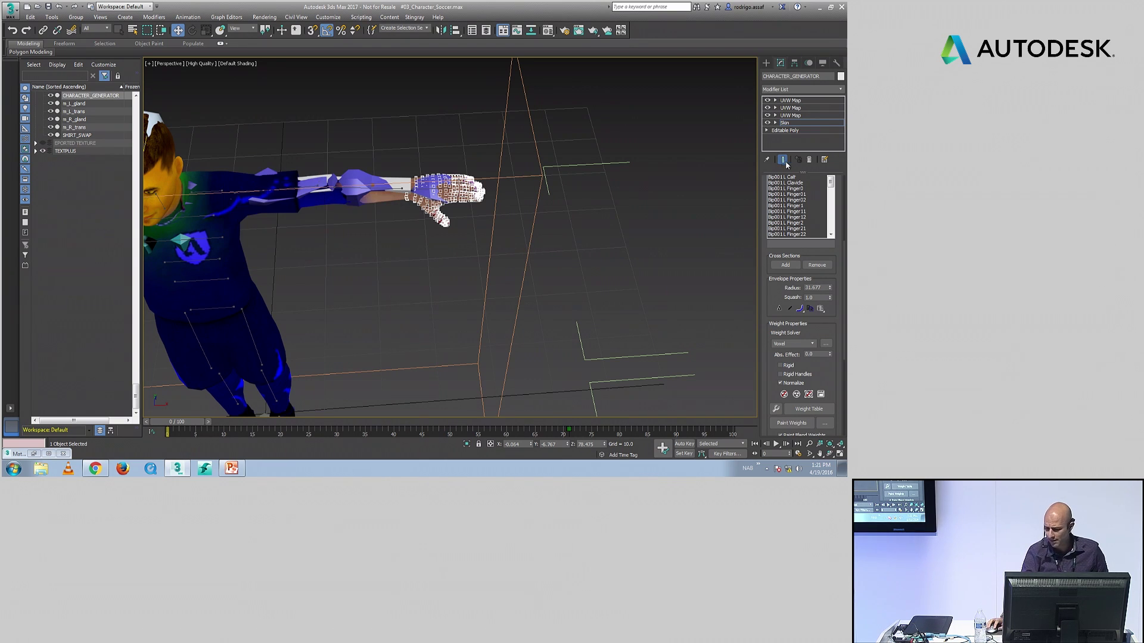
left_click(798, 124)
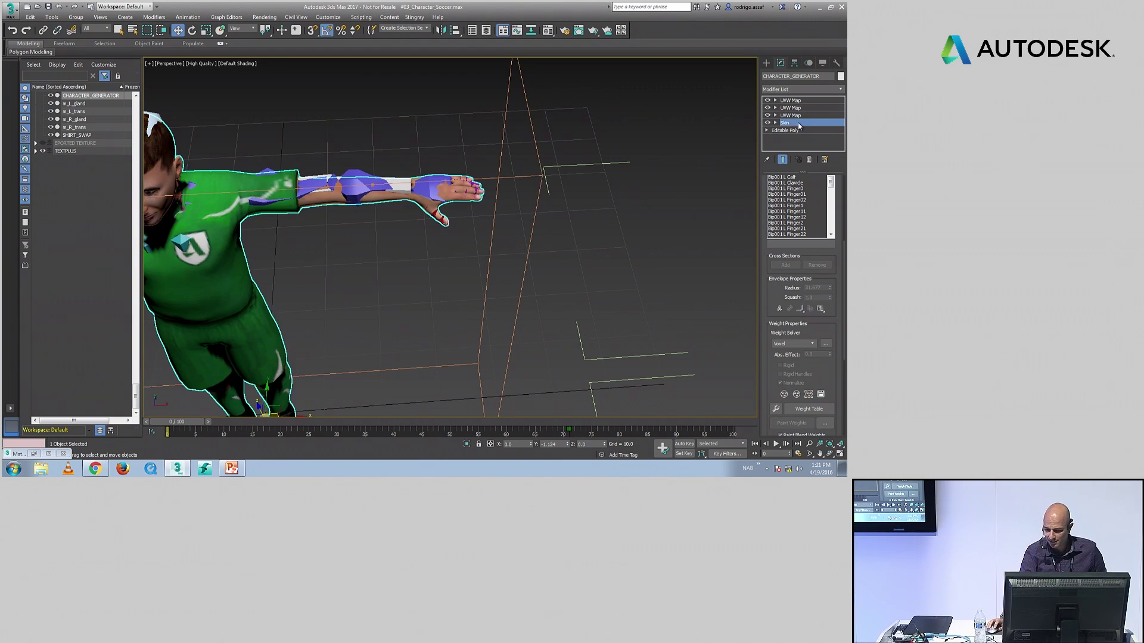
Step: Try rotating the finger bone Bip001 L Finger21 again to check the hand with the recalculated voxel weights
left_click(494, 203)
left_click(97, 28)
left_click(102, 97)
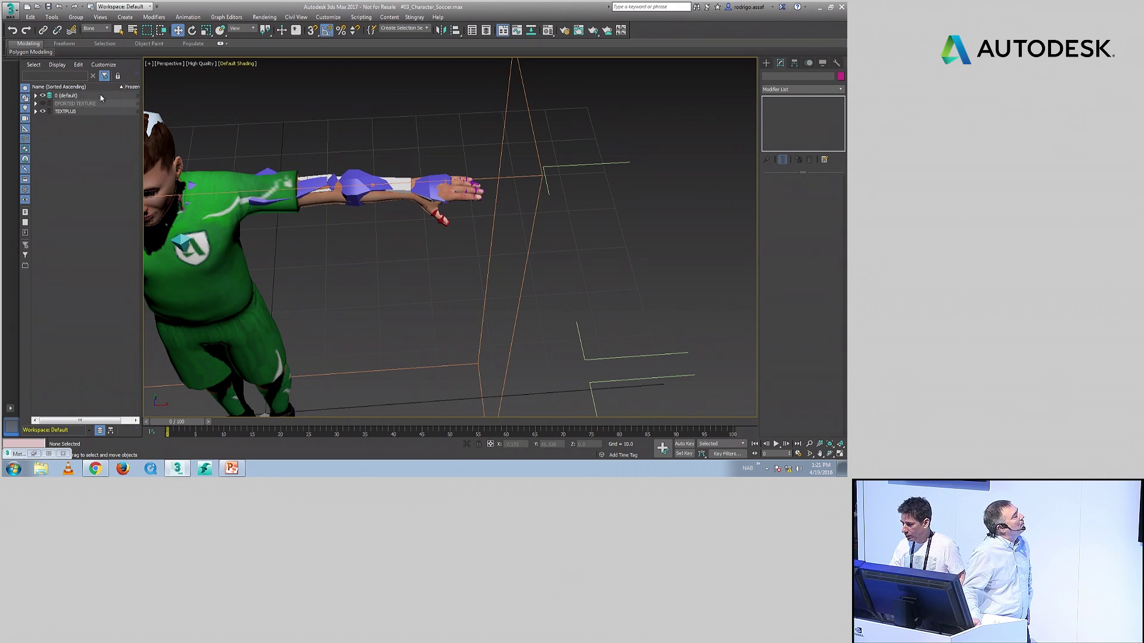
left_click(473, 188)
key("e")
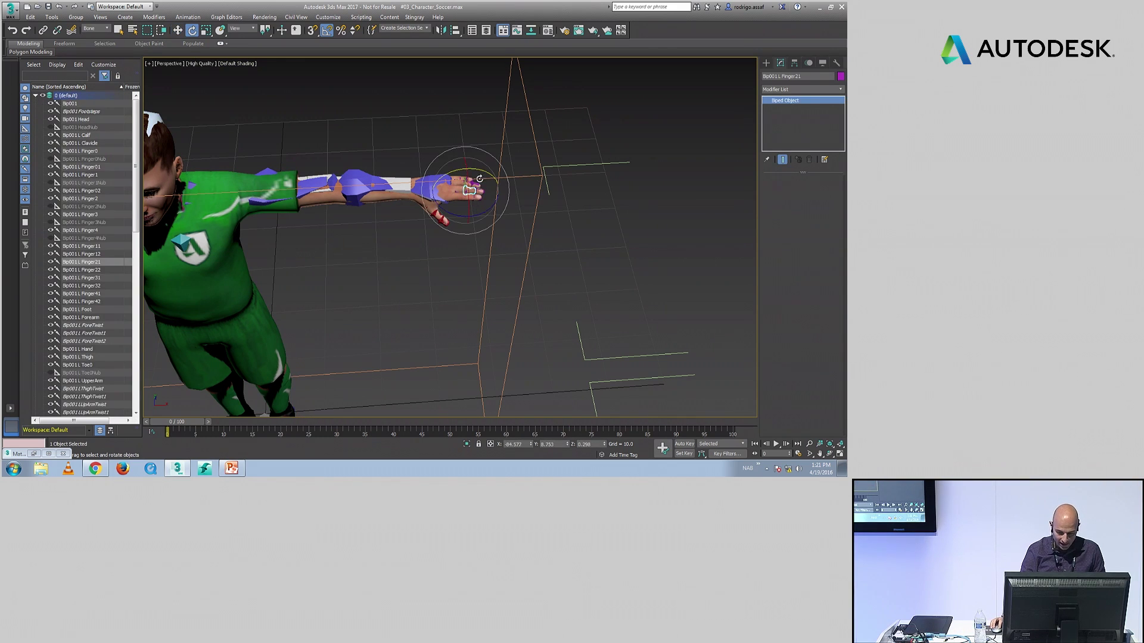
left_click_drag(473, 168, 507, 180)
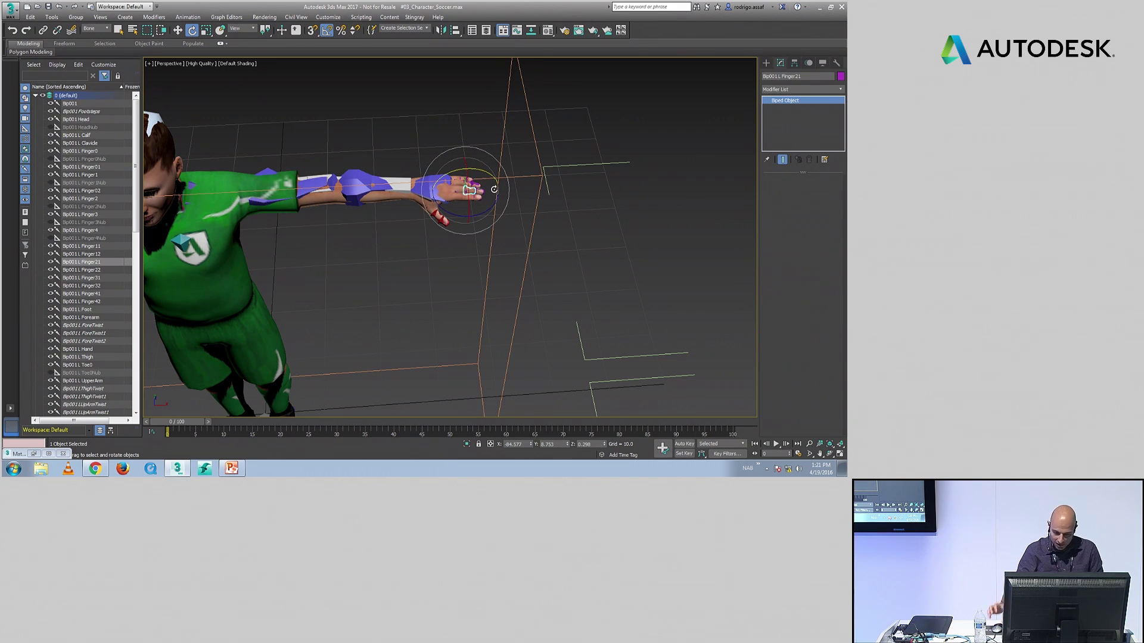
Step: Hide the Bone Objects category so only the skinned soccer character is displayed
middle_click_drag(435, 186, 465, 238, "alt")
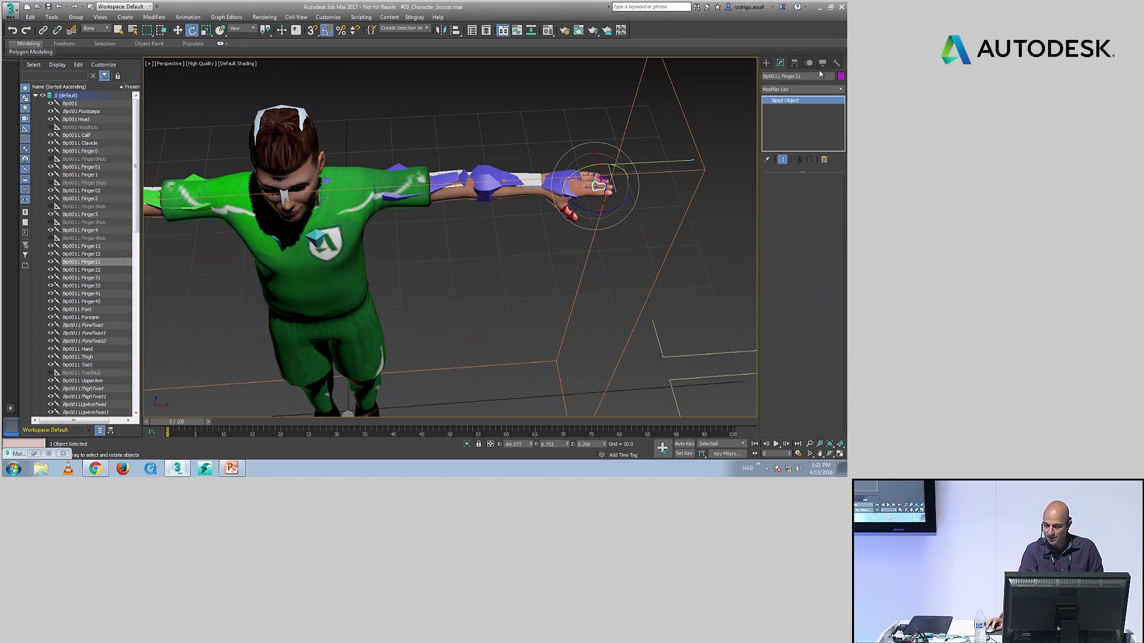
left_click(822, 63)
left_click(771, 211)
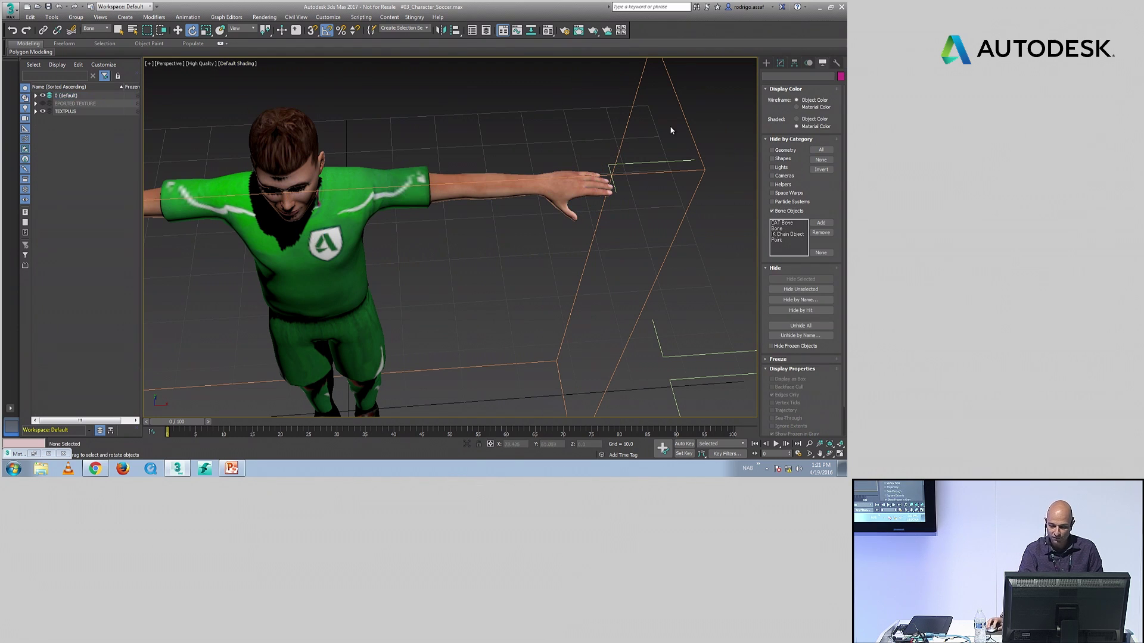
Step: Reset the selection filter to All and select CHARACTER_GENERATOR, viewed from the front
left_click(99, 28)
left_click(99, 37)
left_click(334, 238)
middle_click_drag(333, 239, 411, 241, "alt")
Step: Open the Material Editor in Slate mode and place it so the character stays visible beside it
key("m")
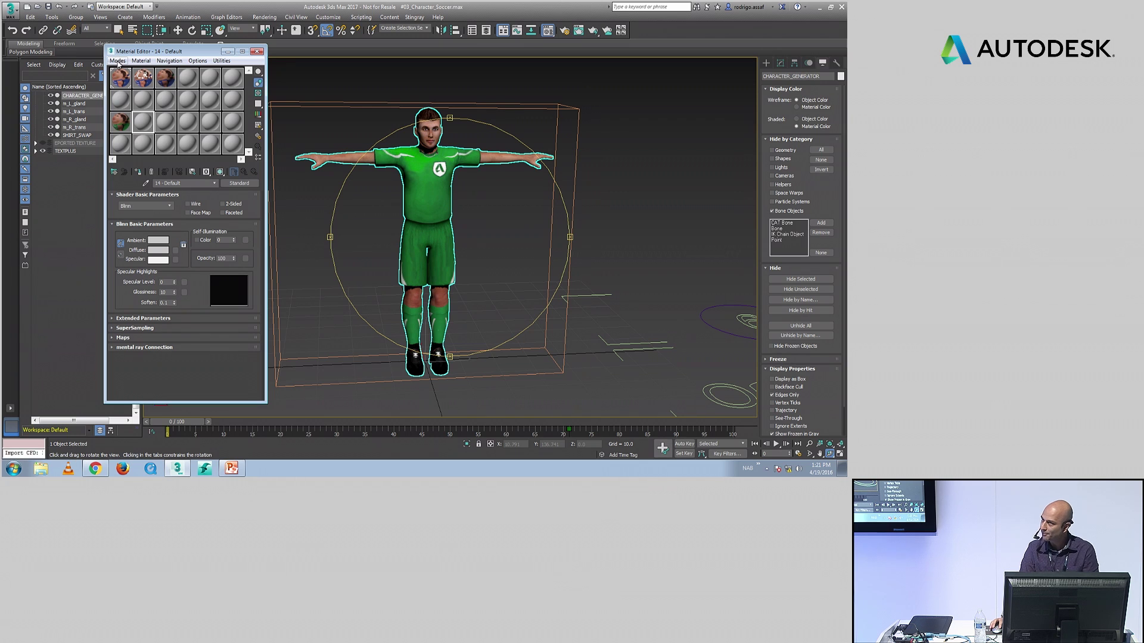
left_click(117, 61)
left_click(102, 82)
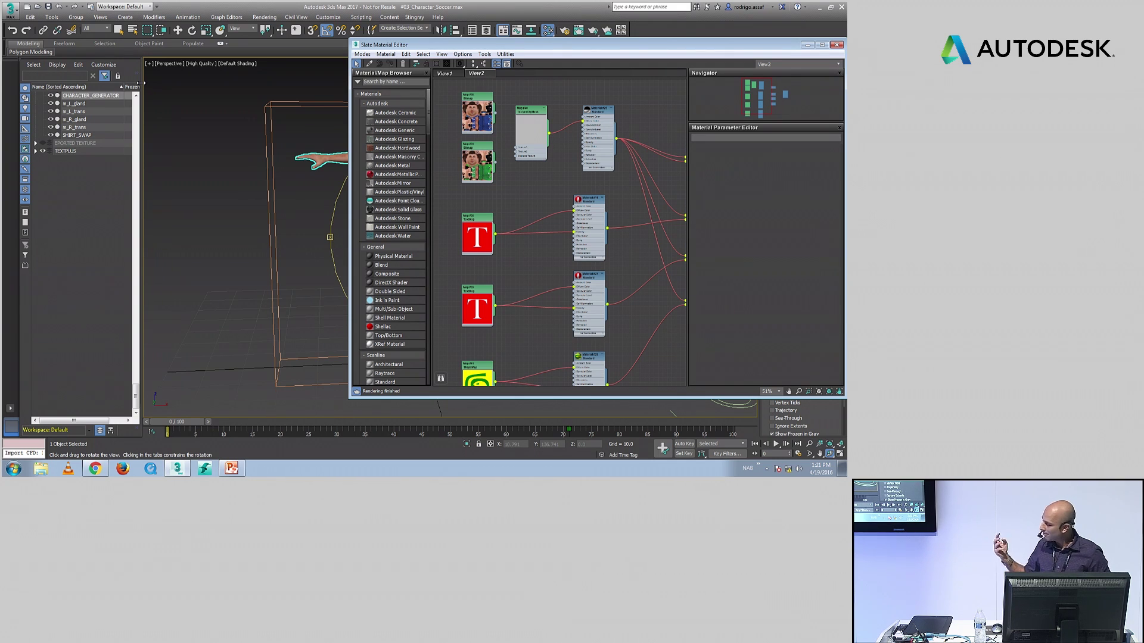
left_click_drag(540, 49, 193, 55)
left_click_drag(545, 231, 530, 231)
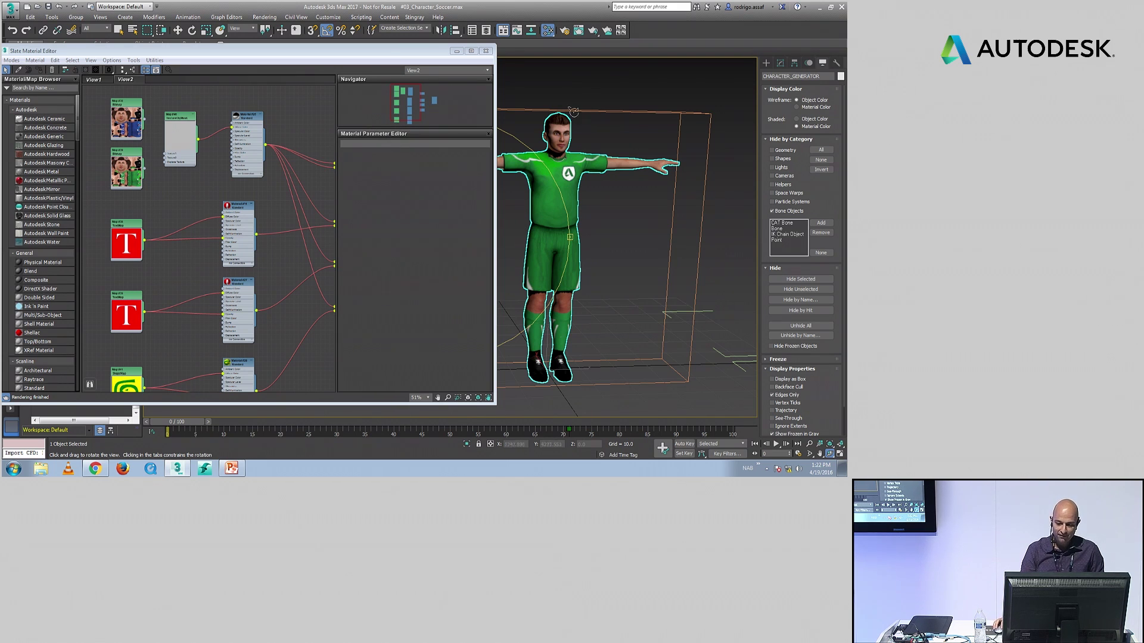
left_click_drag(265, 57, 298, 57)
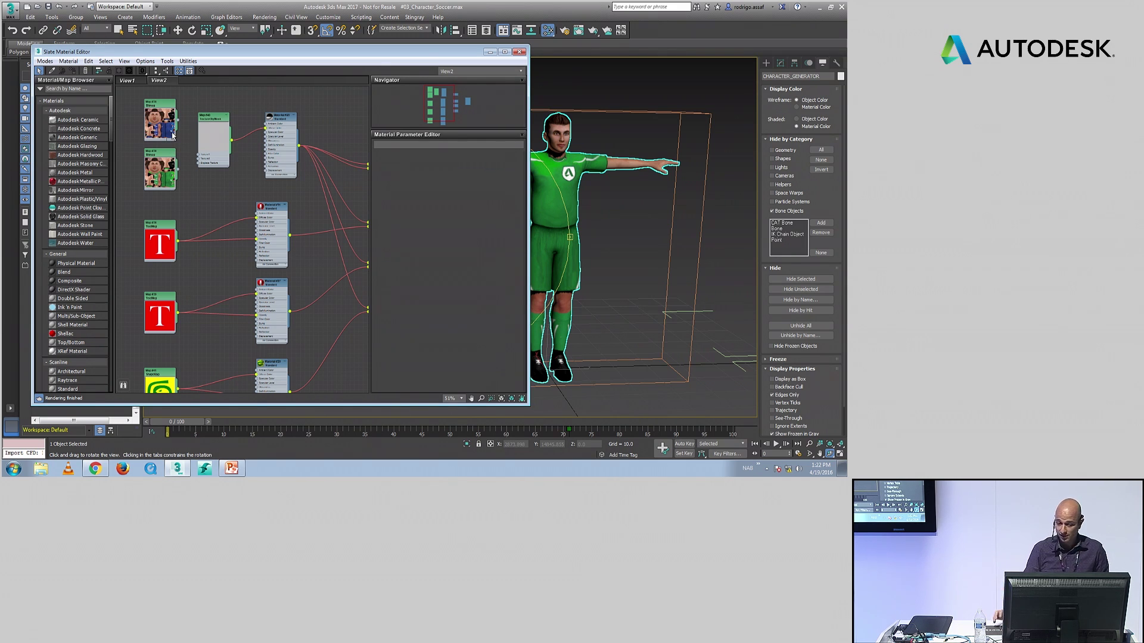
Step: Wire the two soccer player color bitmaps into the TextureObjMask map and pick the SHIRT_SWAP box as its control object
left_click_drag(179, 172, 199, 153)
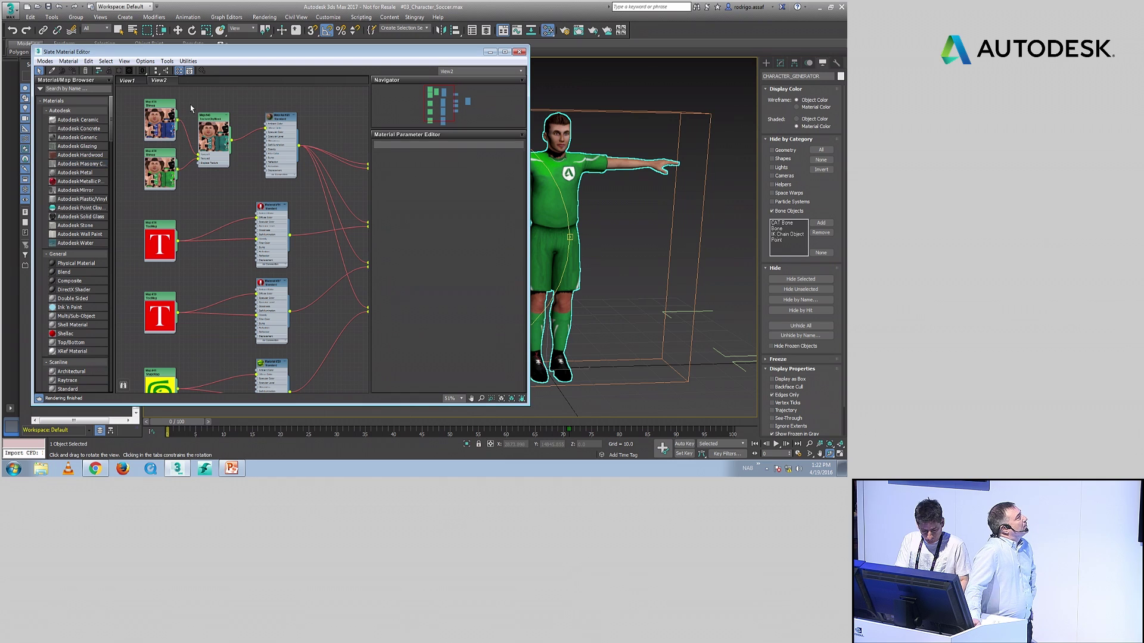
double_click(210, 146)
left_click_drag(331, 58, 230, 56)
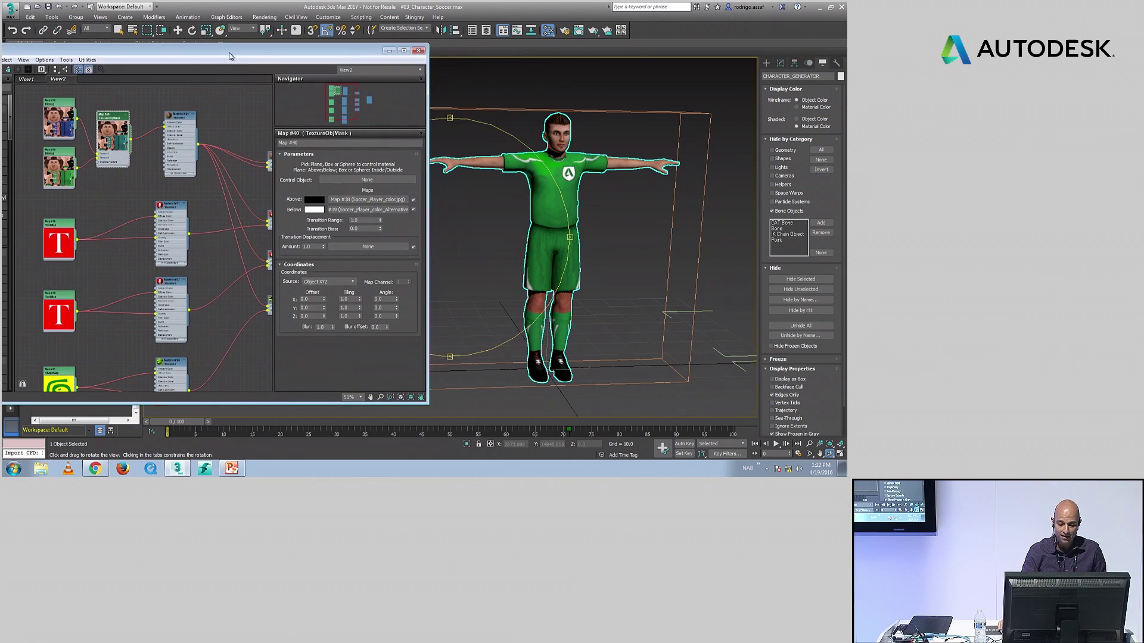
left_click(357, 179)
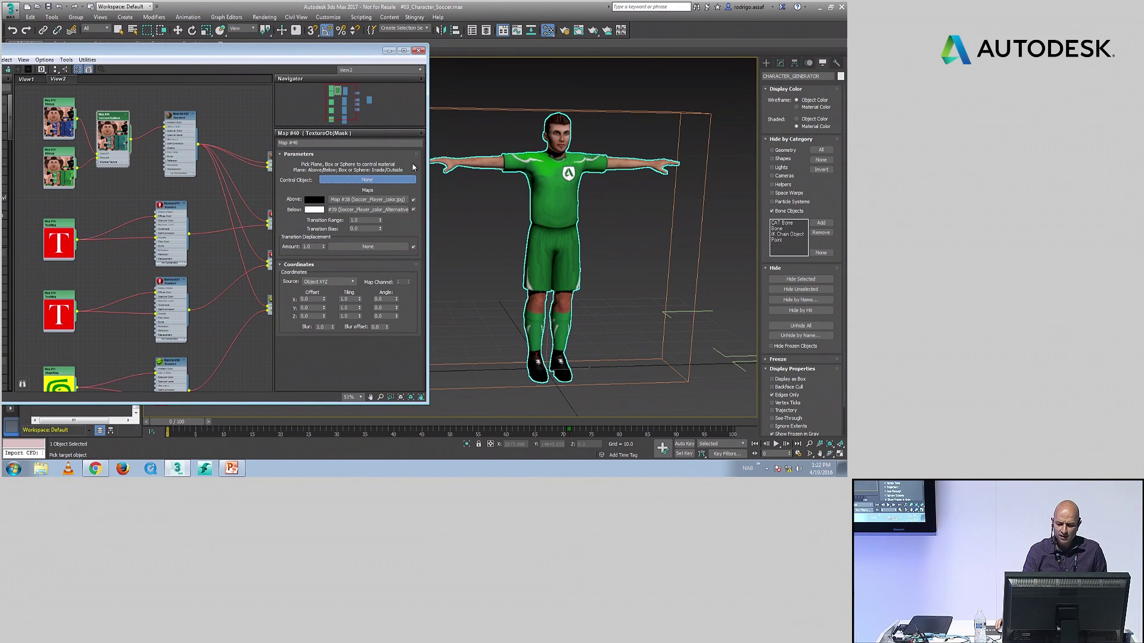
left_click(470, 110)
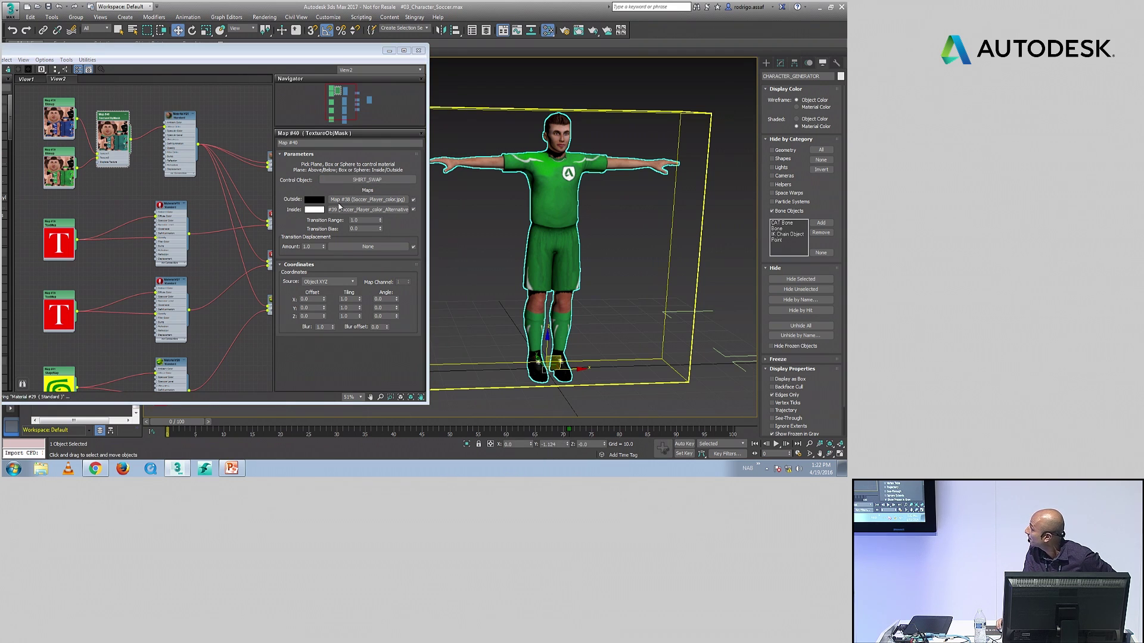
Step: Open the parameters of the Composite material Material #12 and render the perspective view with the character inside the SHIRT_SWAP box
middle_click_drag(250, 197, 130, 169)
double_click(264, 173)
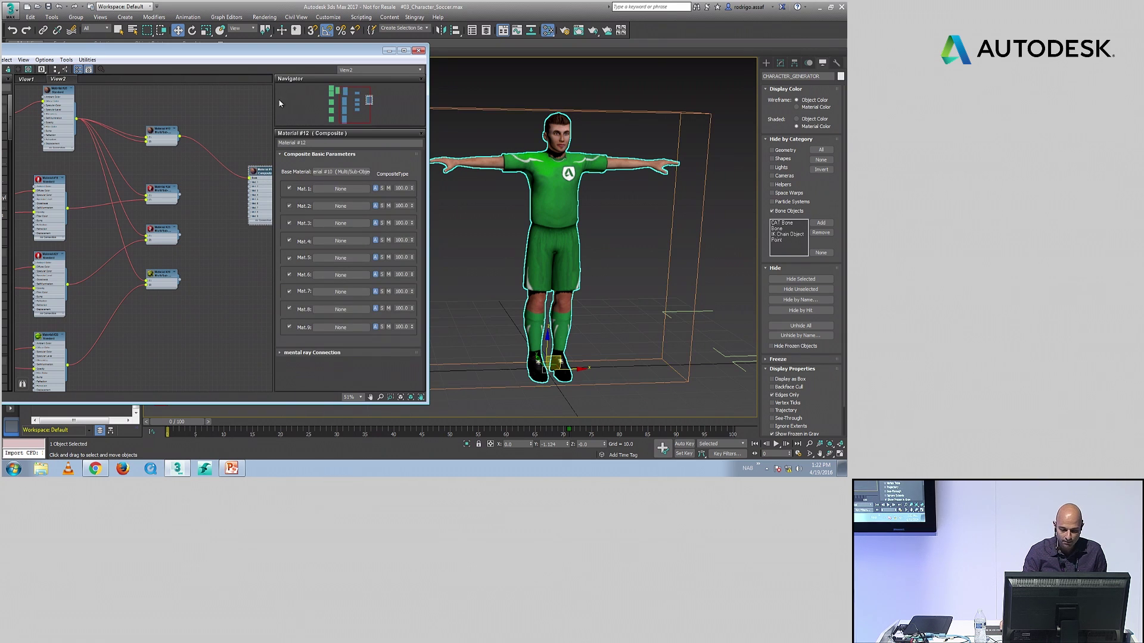
left_click_drag(171, 56, 334, 72)
left_click_drag(438, 71, 308, 69)
middle_click_drag(655, 223, 619, 223)
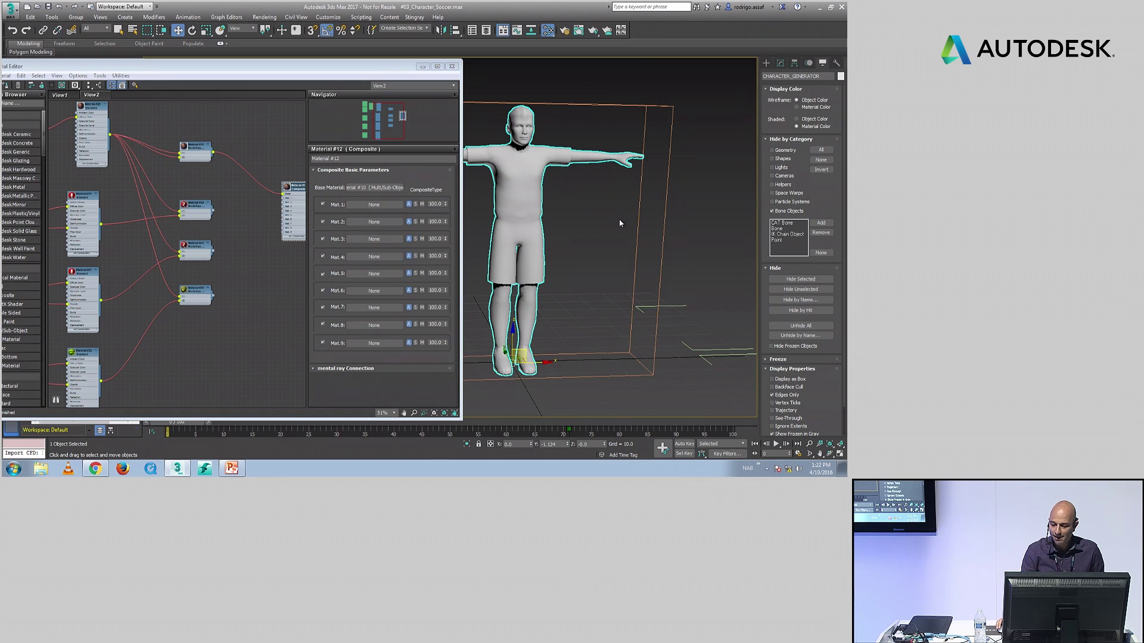
left_click(593, 30)
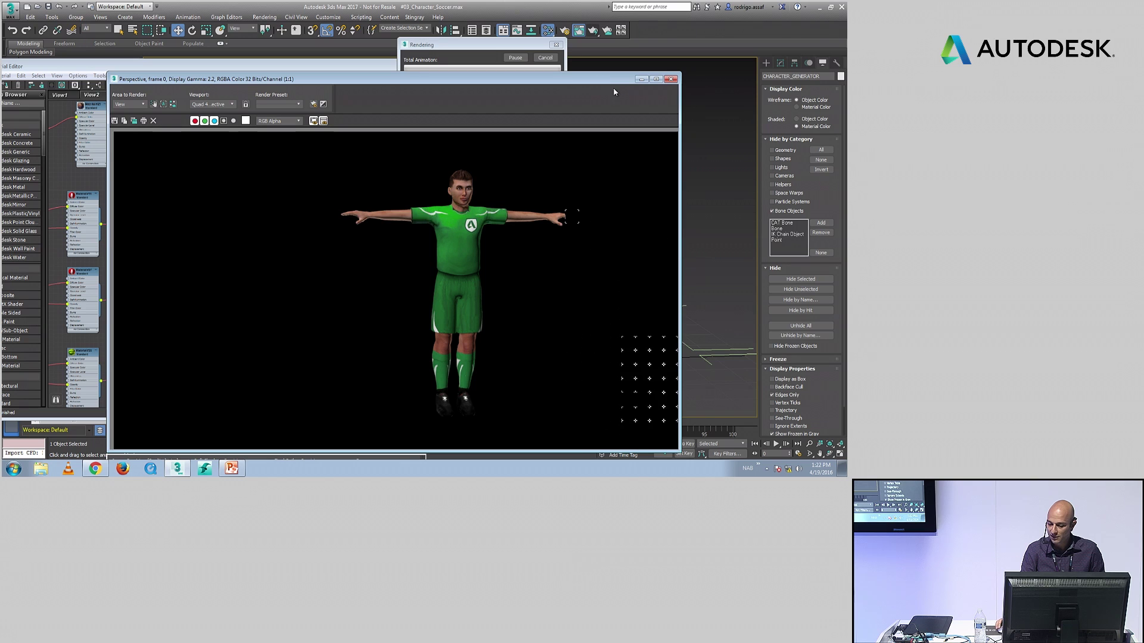
left_click(671, 79)
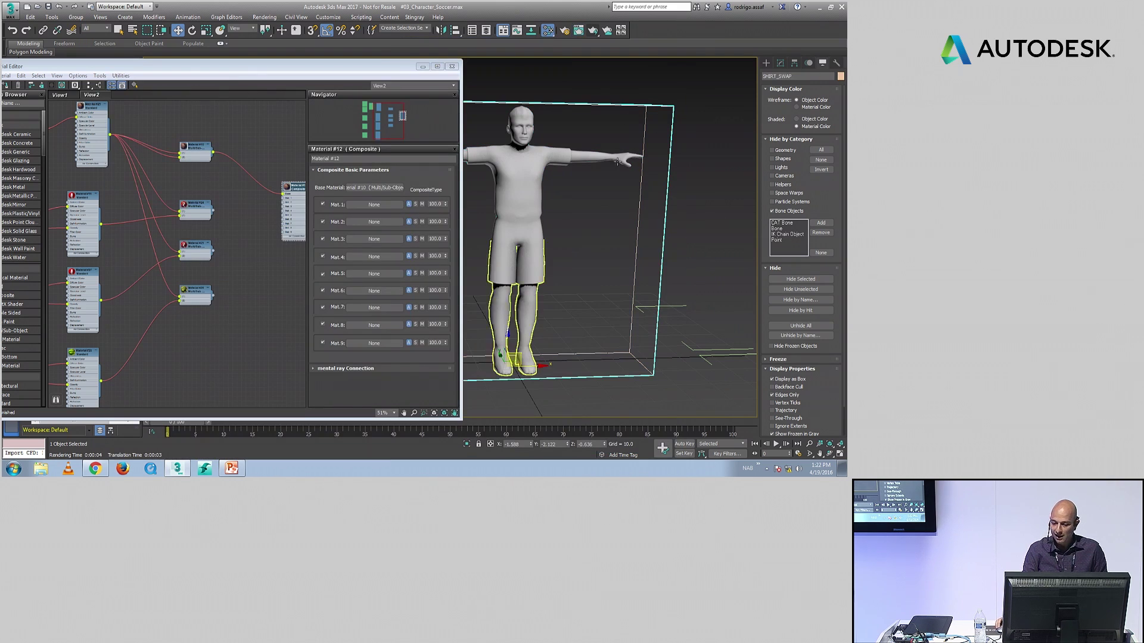
Step: Move the SHIRT_SWAP box along X until it clears the character and render the perspective view
left_click_drag(538, 368, 753, 357)
left_click(593, 33)
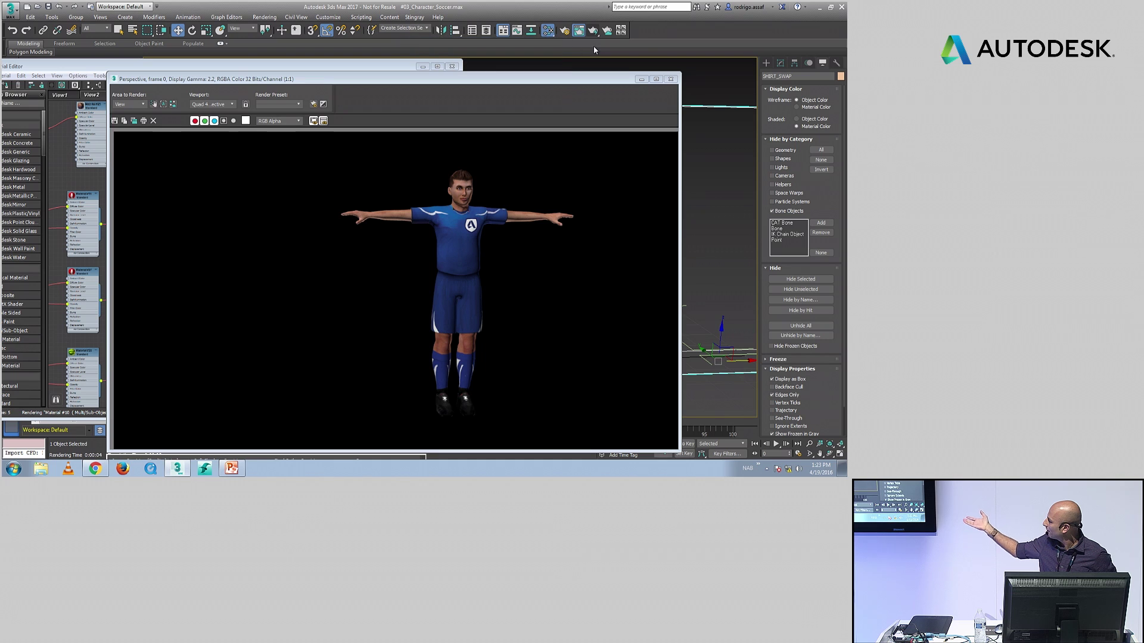
left_click(670, 78)
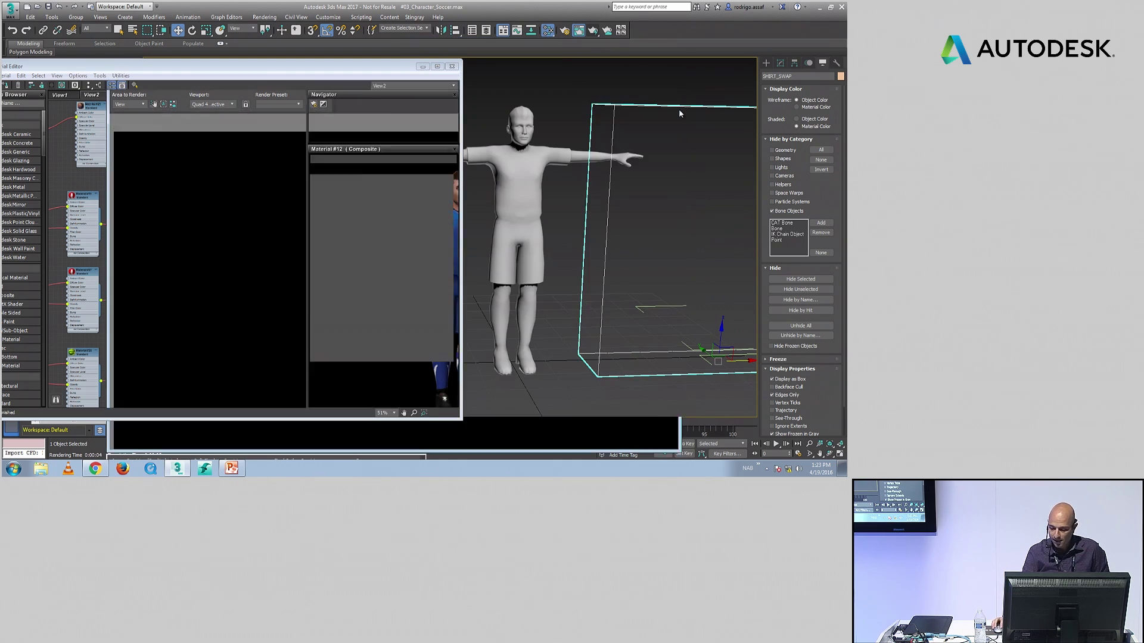
Step: Render the character with the SHIRT_SWAP box moved to cover half of the body, and return the box over the whole character
left_click_drag(742, 361, 668, 357)
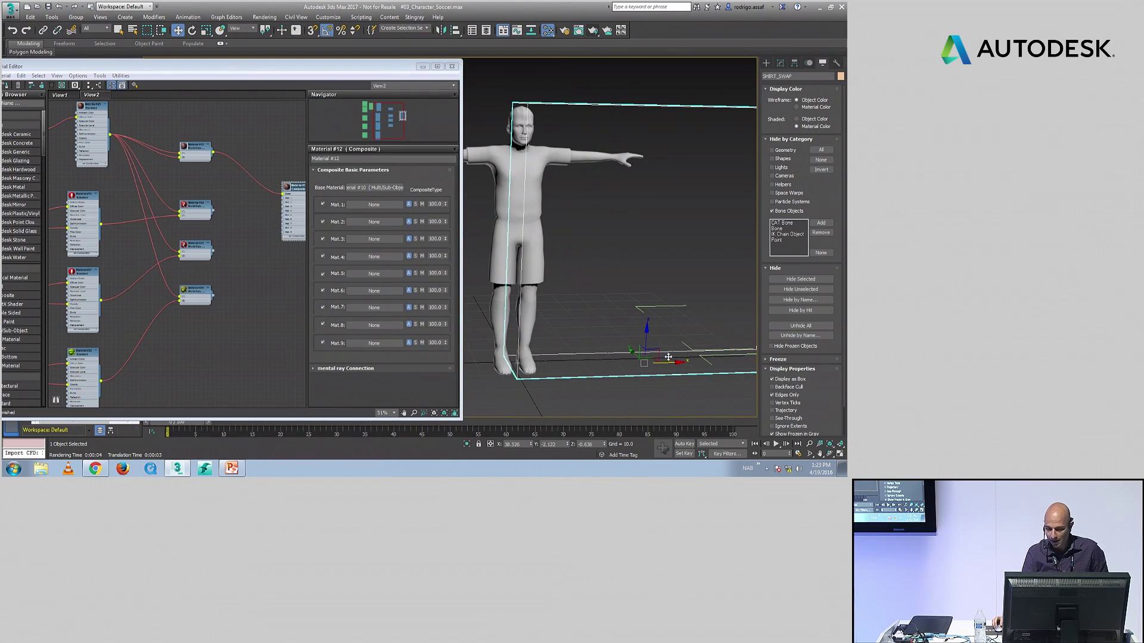
left_click(592, 31)
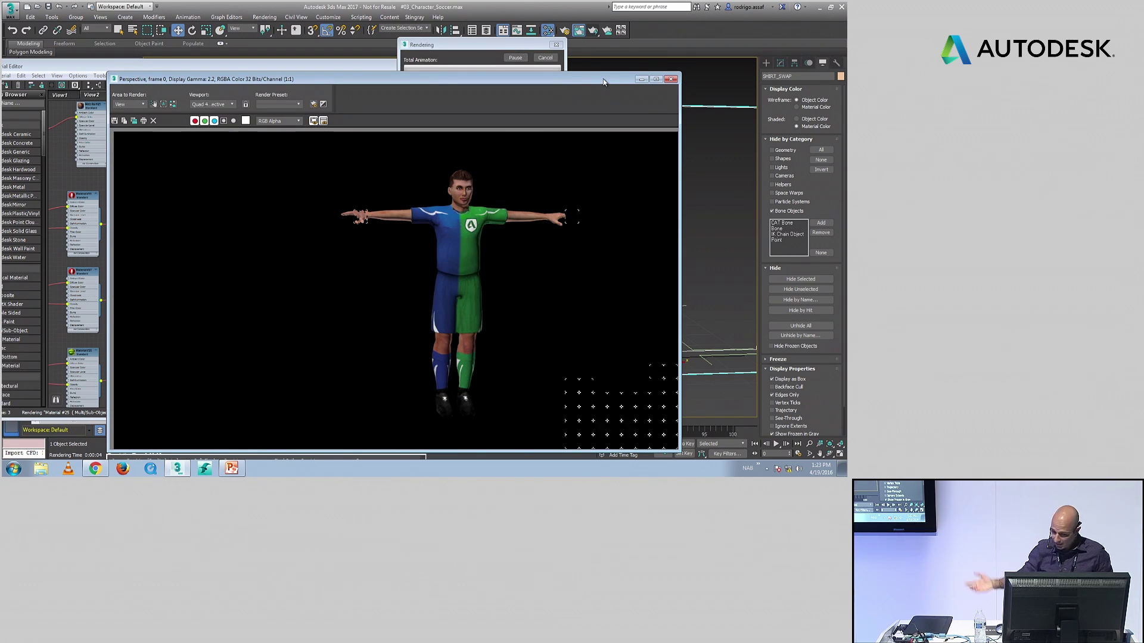
left_click(671, 79)
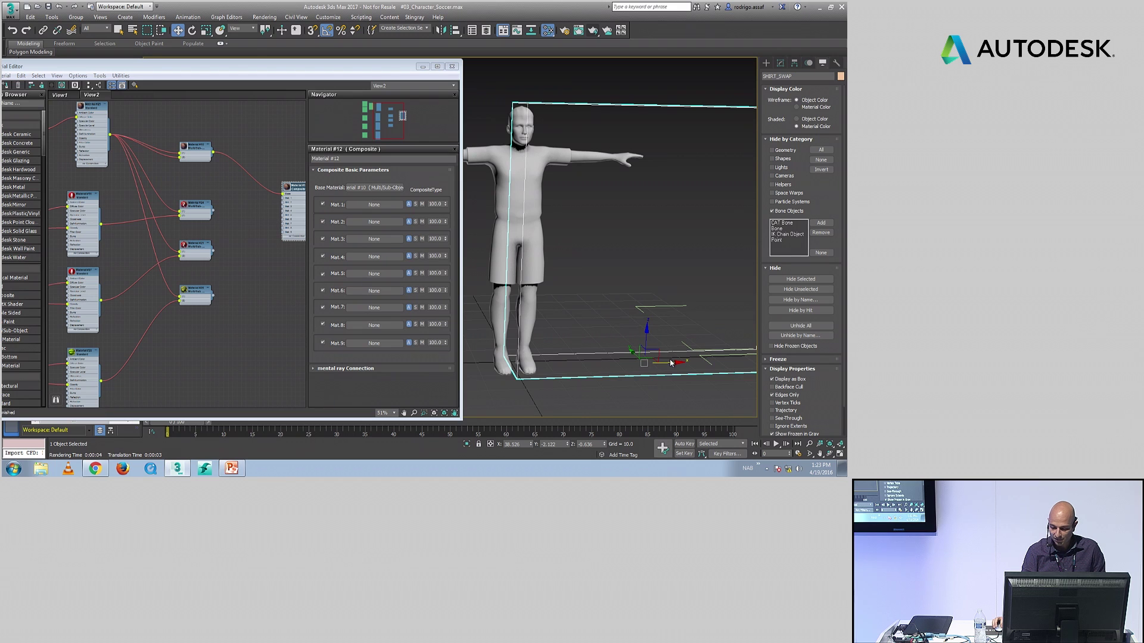
left_click_drag(653, 362, 554, 362)
Step: Open the upper TextMap in the material graph and pick the player name text in the scene as its text object
left_click_drag(259, 67, 451, 58)
middle_click_drag(331, 207, 409, 179)
double_click(247, 179)
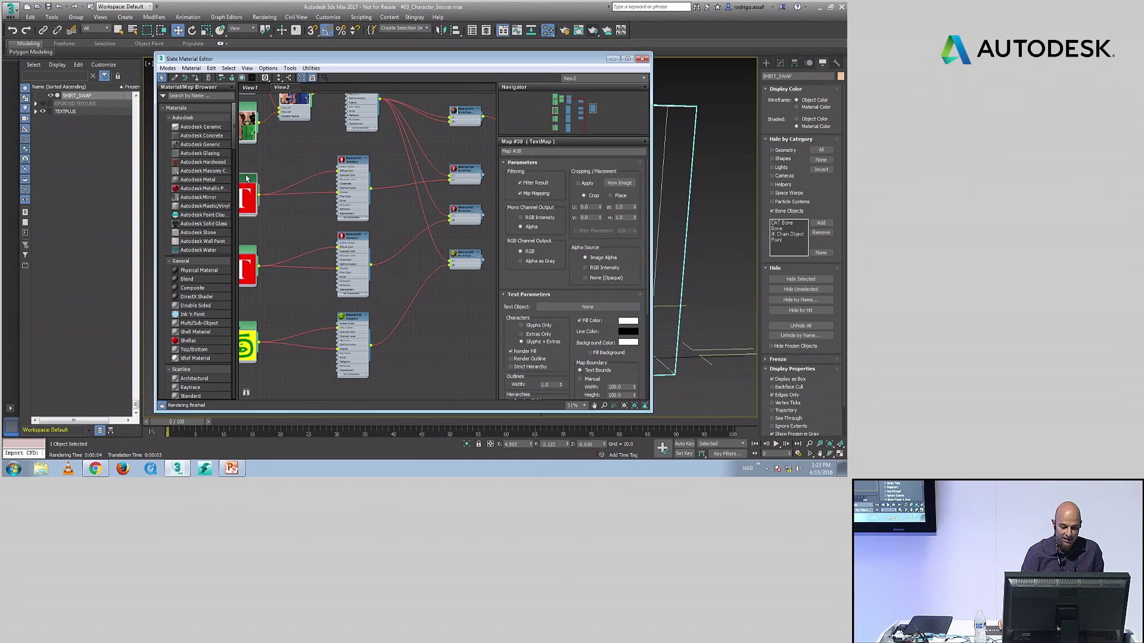
left_click_drag(290, 60, 351, 60)
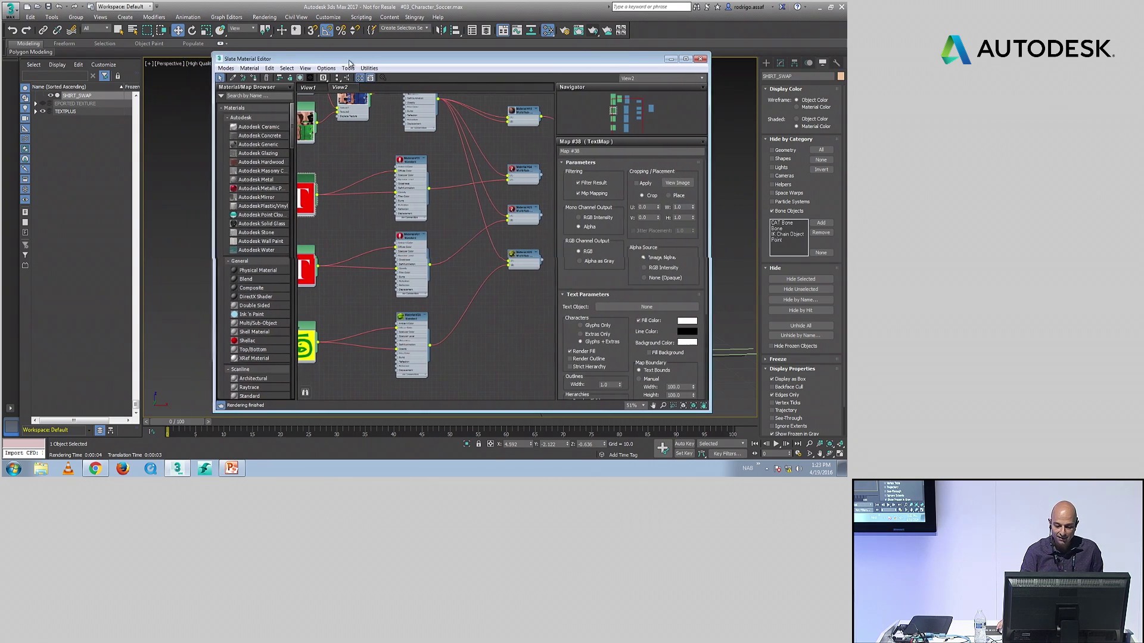
middle_click_drag(433, 228, 325, 238)
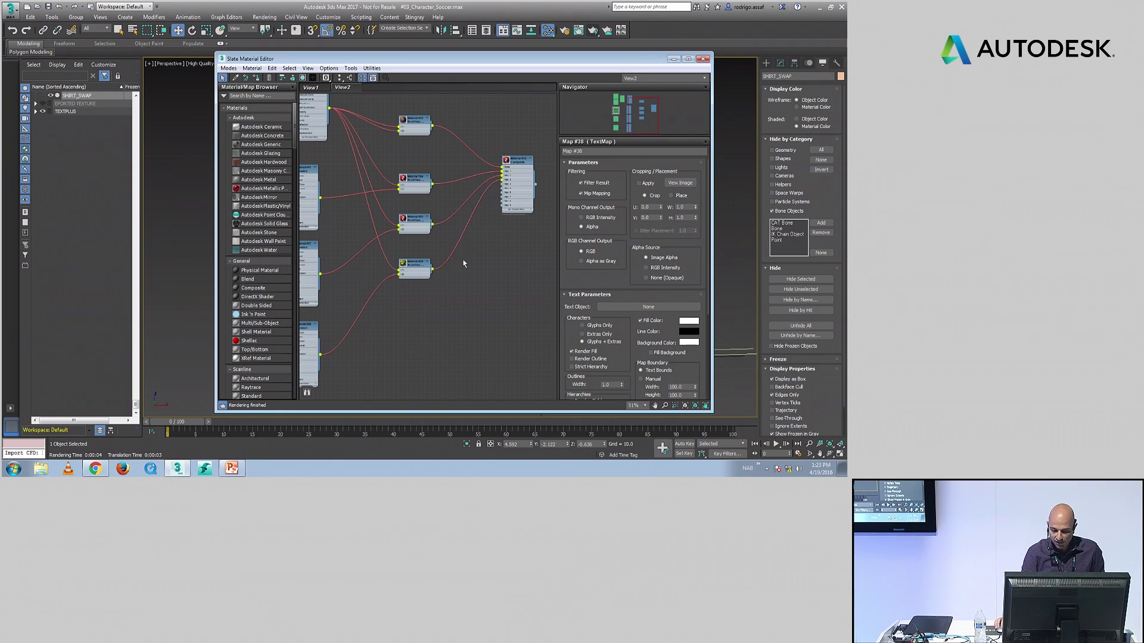
middle_click_drag(467, 260, 421, 273)
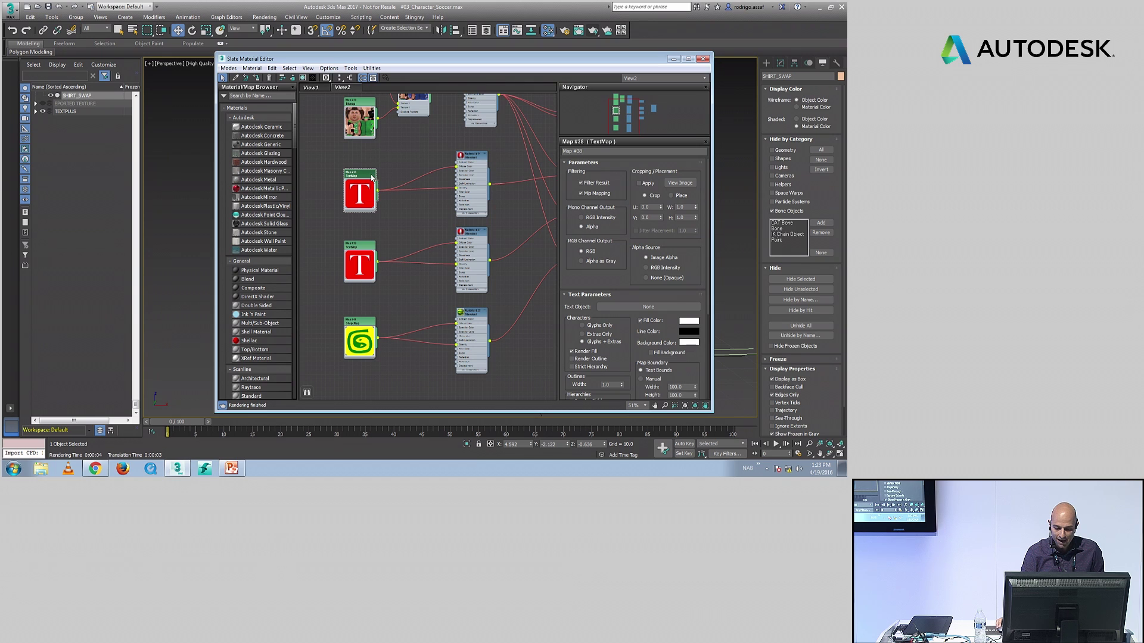
left_click_drag(403, 62, 500, 61)
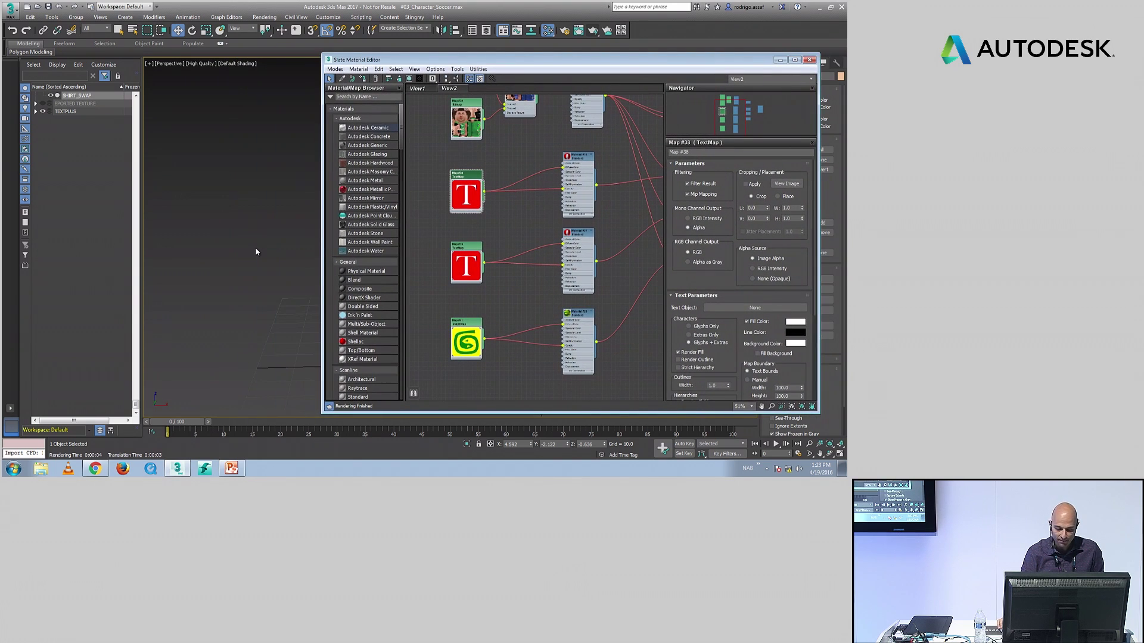
middle_click_drag(256, 251, 263, 213)
key("alt+z")
left_click_drag(255, 258, 241, 301)
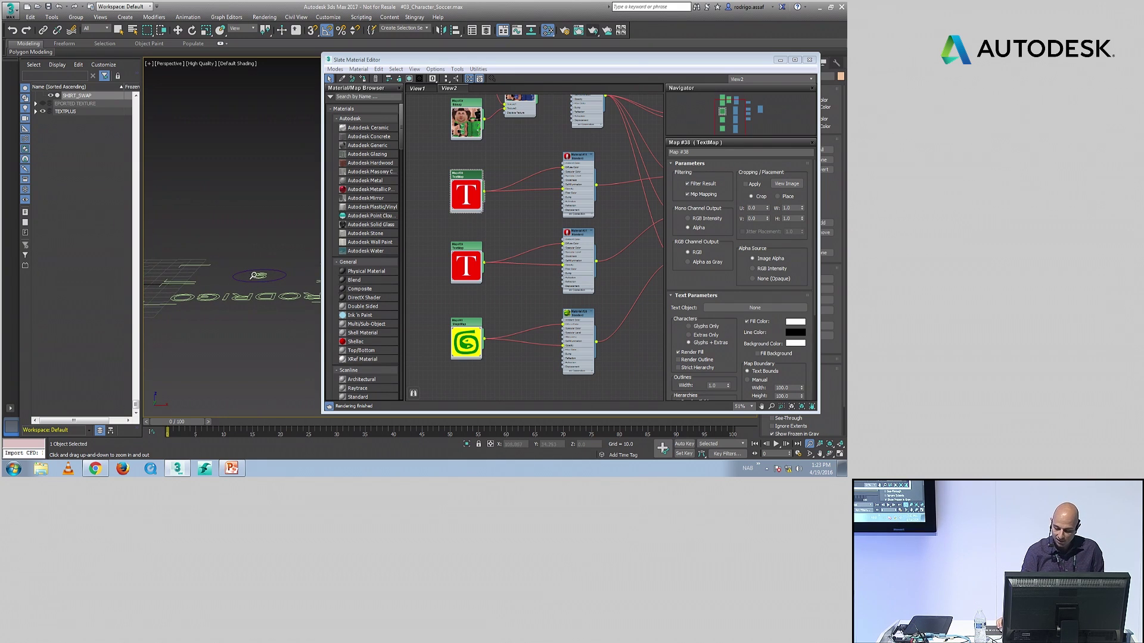
left_click(727, 308)
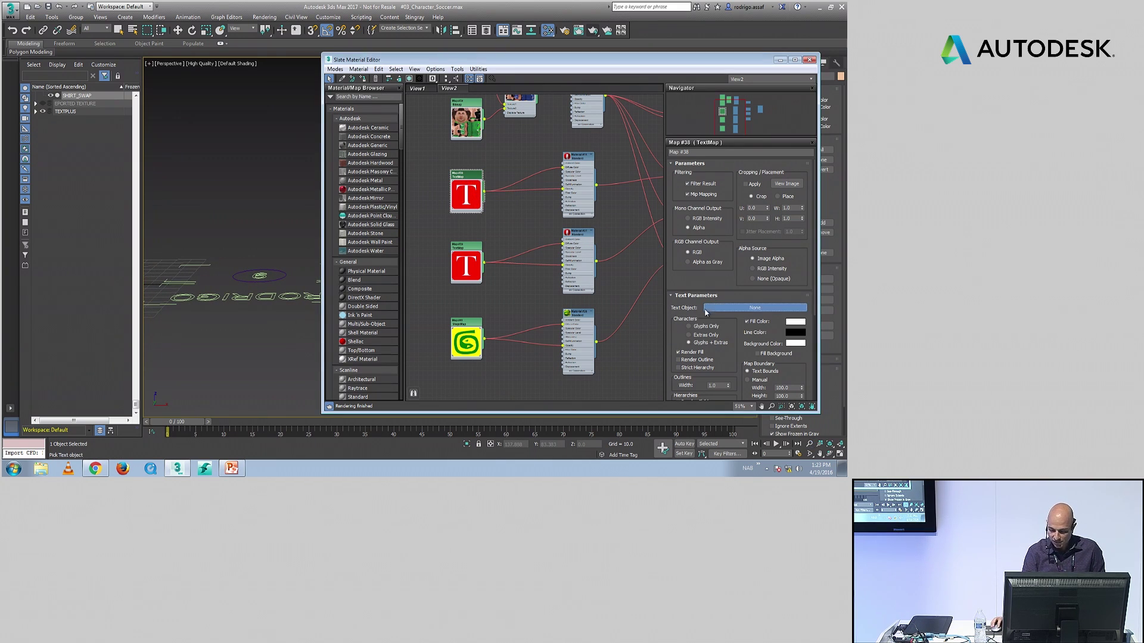
left_click(289, 301)
Step: Assign the jersey number text to the second TextMap and the circle around it to the ShapeMap as source objects
left_click(466, 262)
left_click(706, 307)
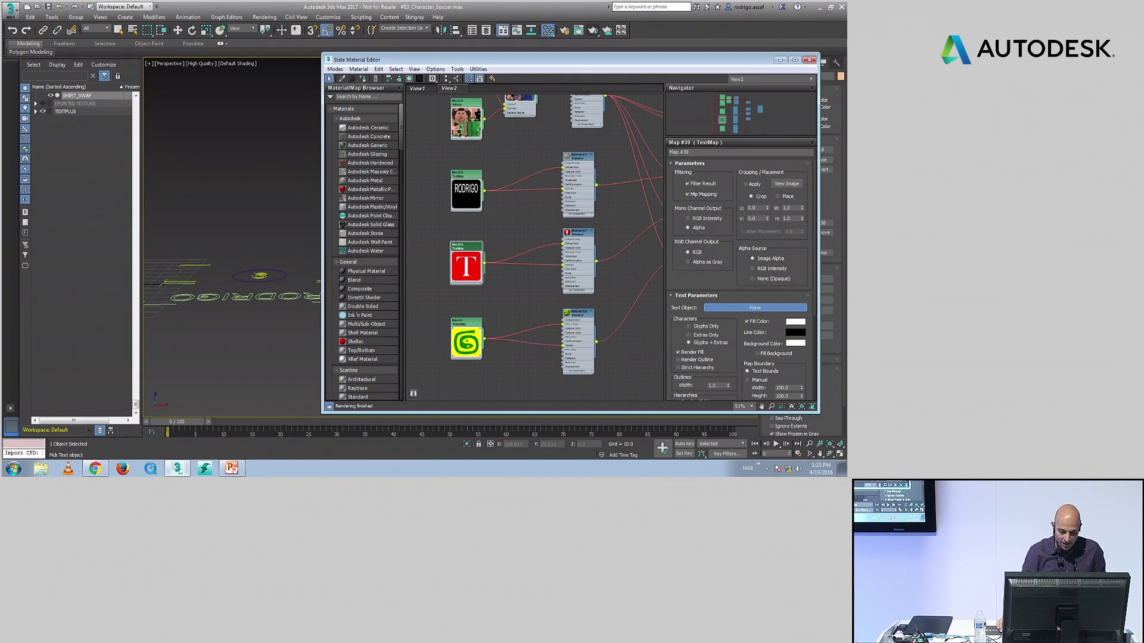
left_click(259, 276)
left_click(468, 326)
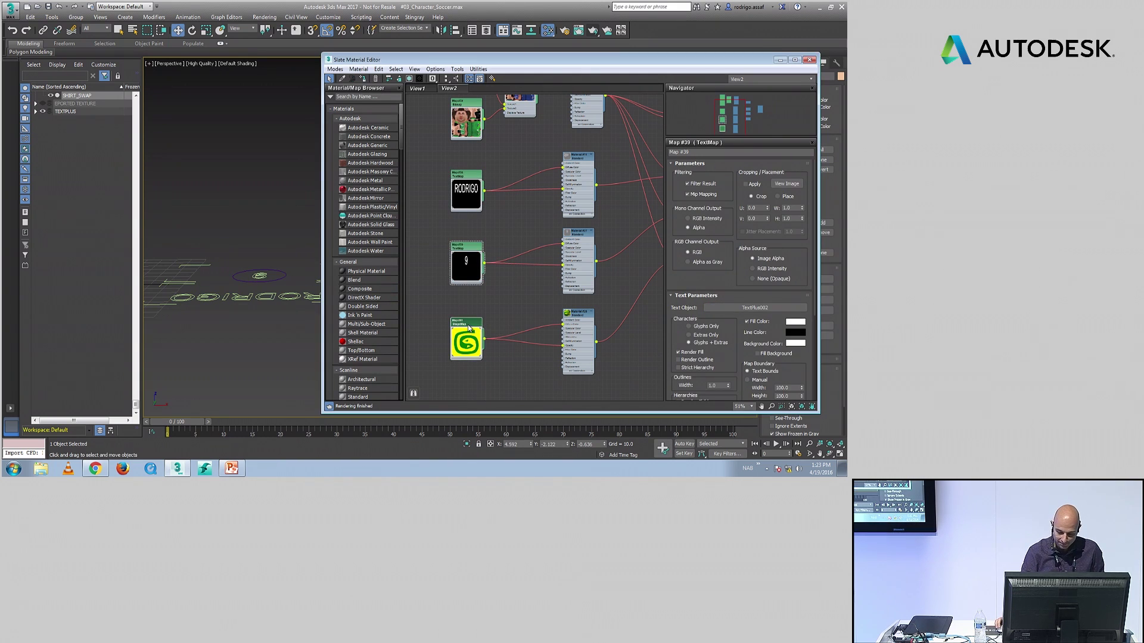
left_click(721, 308)
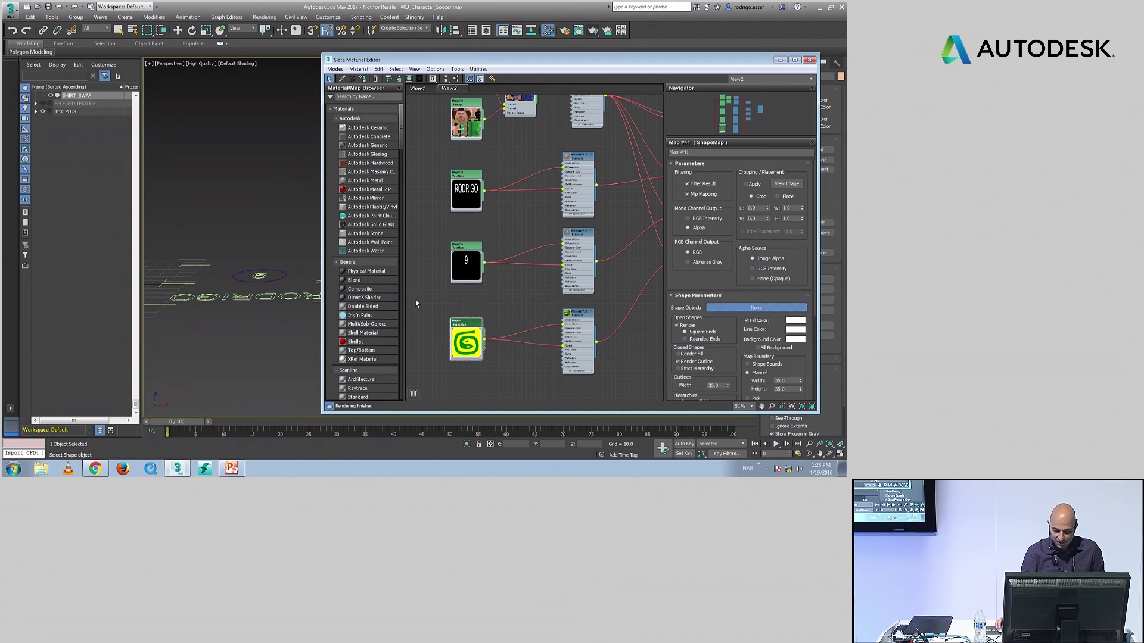
left_click(262, 279)
Step: Minimize the material editor and render the perspective view of the character's back
left_click(780, 60)
middle_click_drag(391, 270, 556, 266)
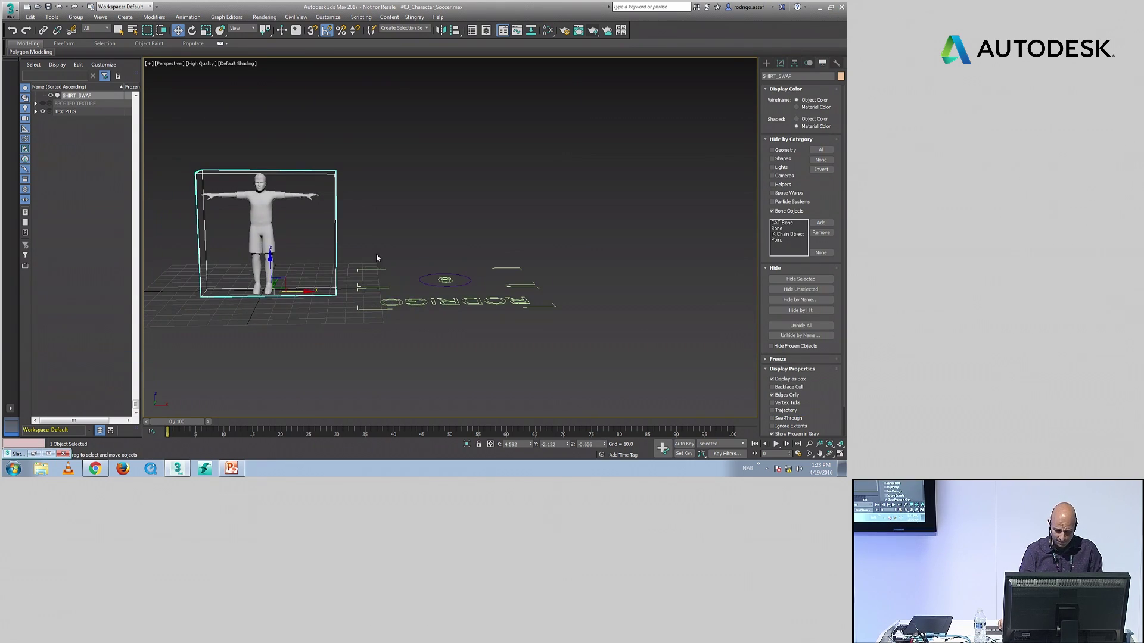
middle_click_drag(376, 258, 510, 255)
scroll(470, 265, "up", 2)
middle_click_drag(434, 276, 493, 307, "alt")
left_click(595, 33)
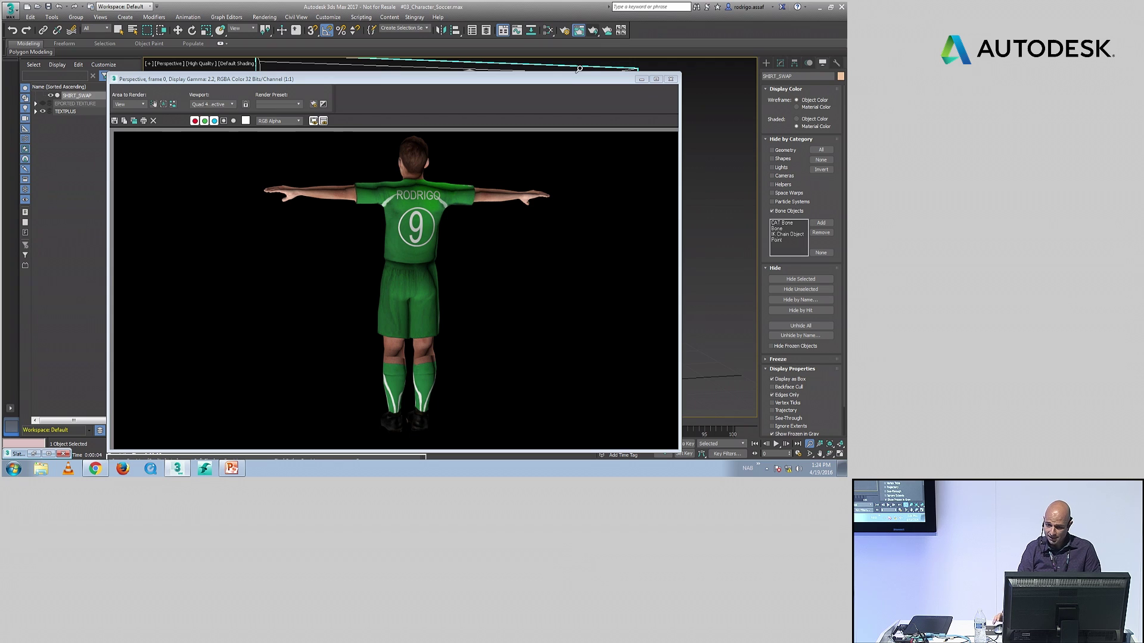
left_click(670, 78)
Step: Replace the text of the TextPlus001 object with a different player's first name
scroll(459, 191, "up", 3)
key("w")
left_click(272, 326)
mouse_move(314, 300)
middle_mouse_down()
mouse_move(324, 288)
mouse_move(325, 301)
middle_mouse_up()
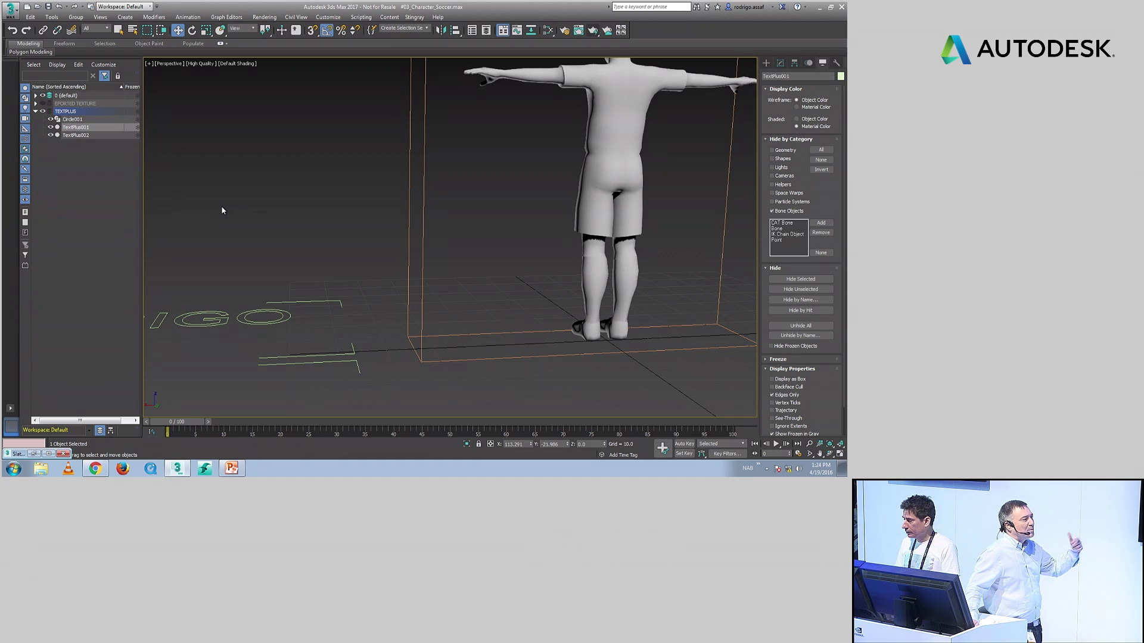
left_click(780, 63)
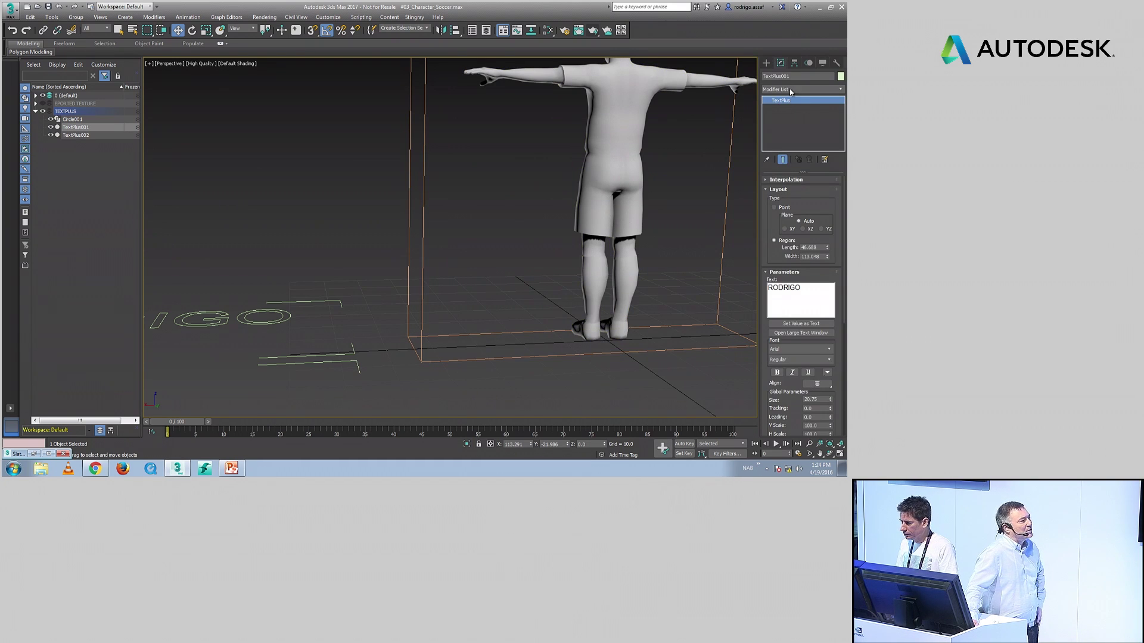
double_click(783, 287)
type("BILL")
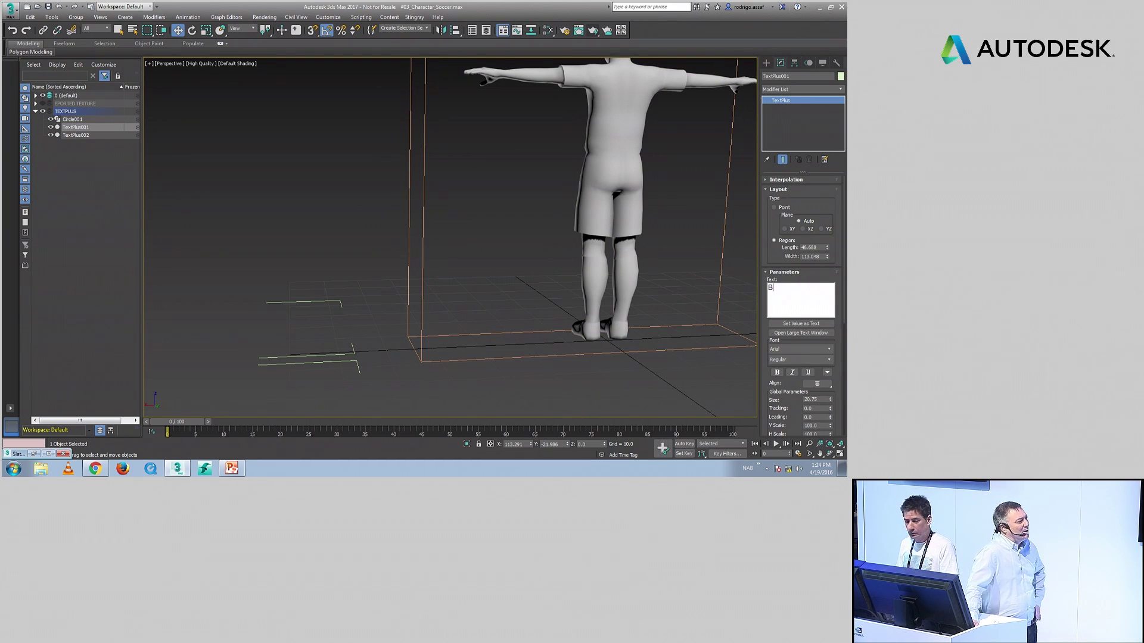
left_click(268, 302)
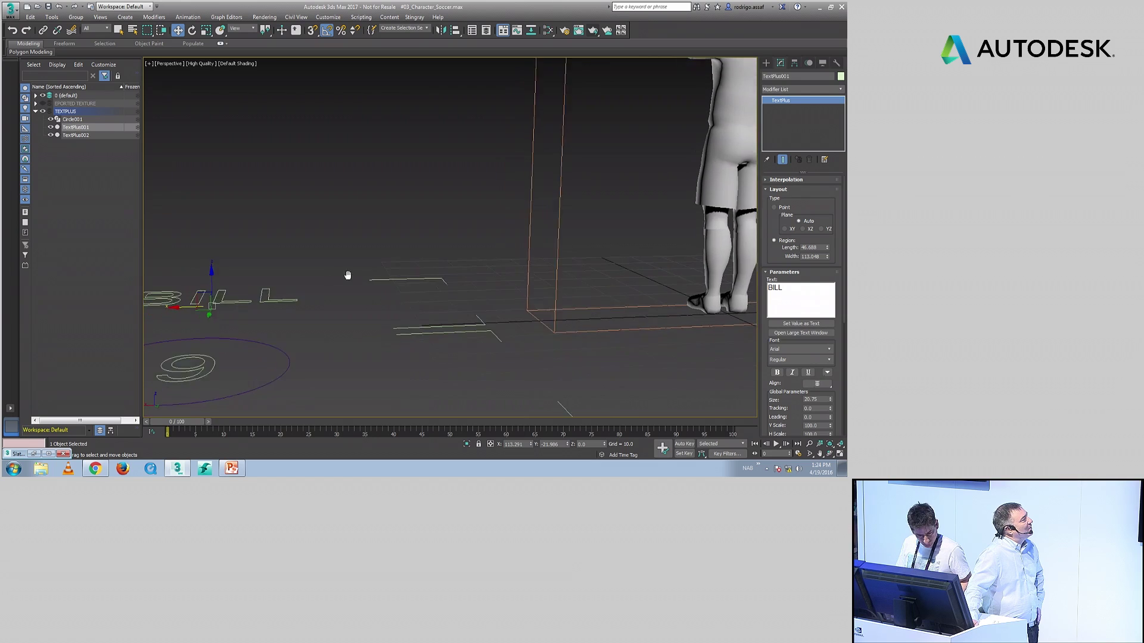
Step: Set the TextPlus002 jersey number to 11 and render the character's back
middle_click_drag(347, 274, 318, 346)
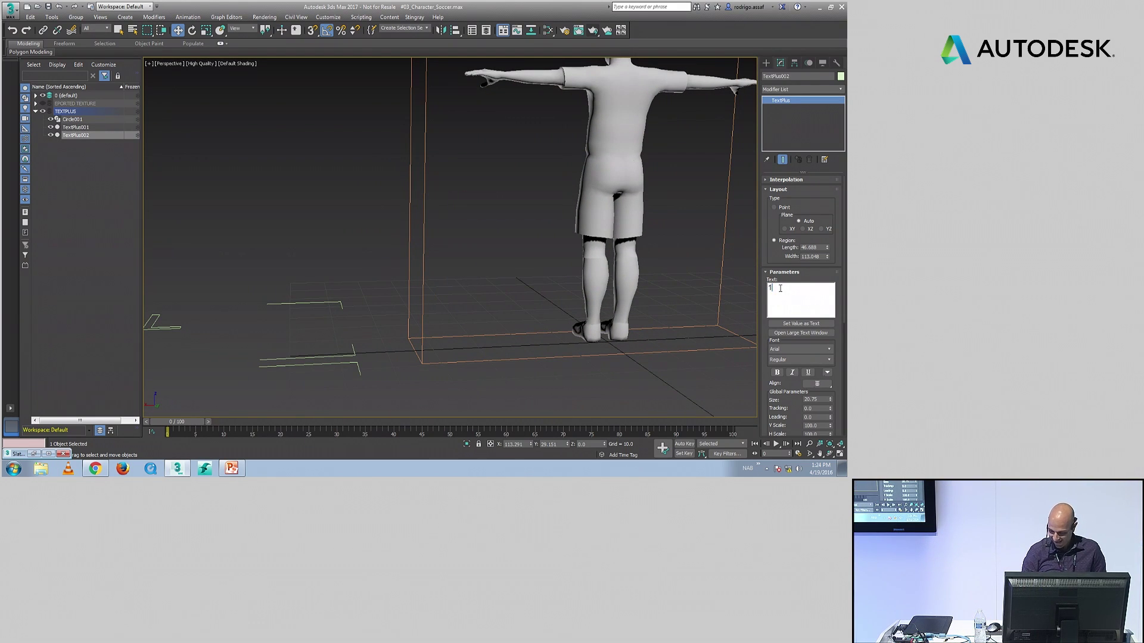
middle_click_drag(625, 197, 326, 233, "alt")
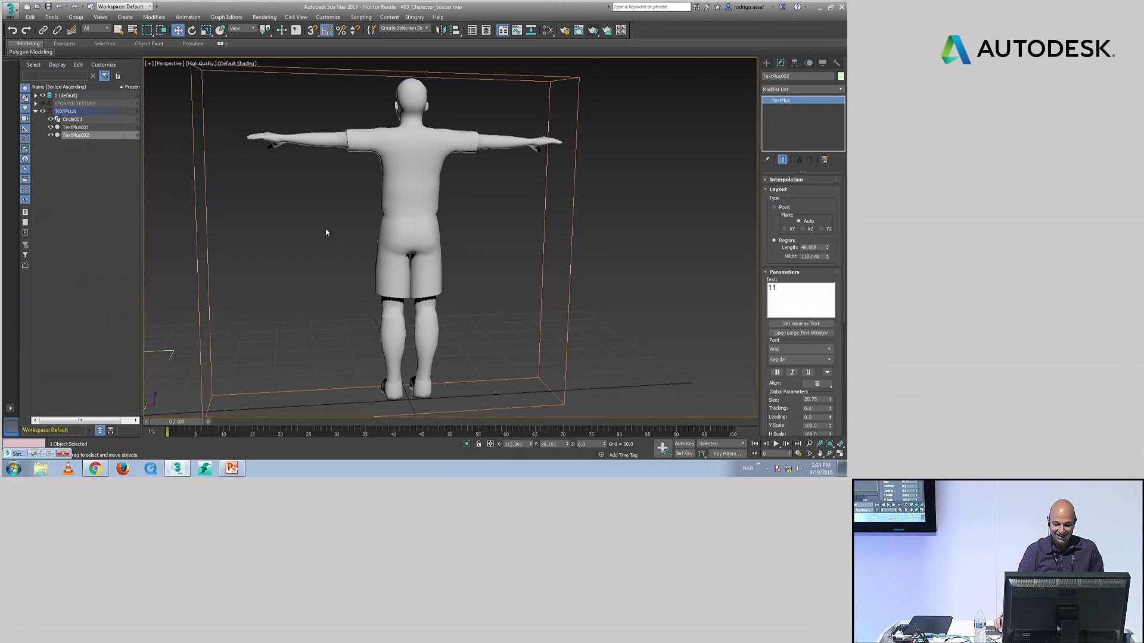
left_click(594, 31)
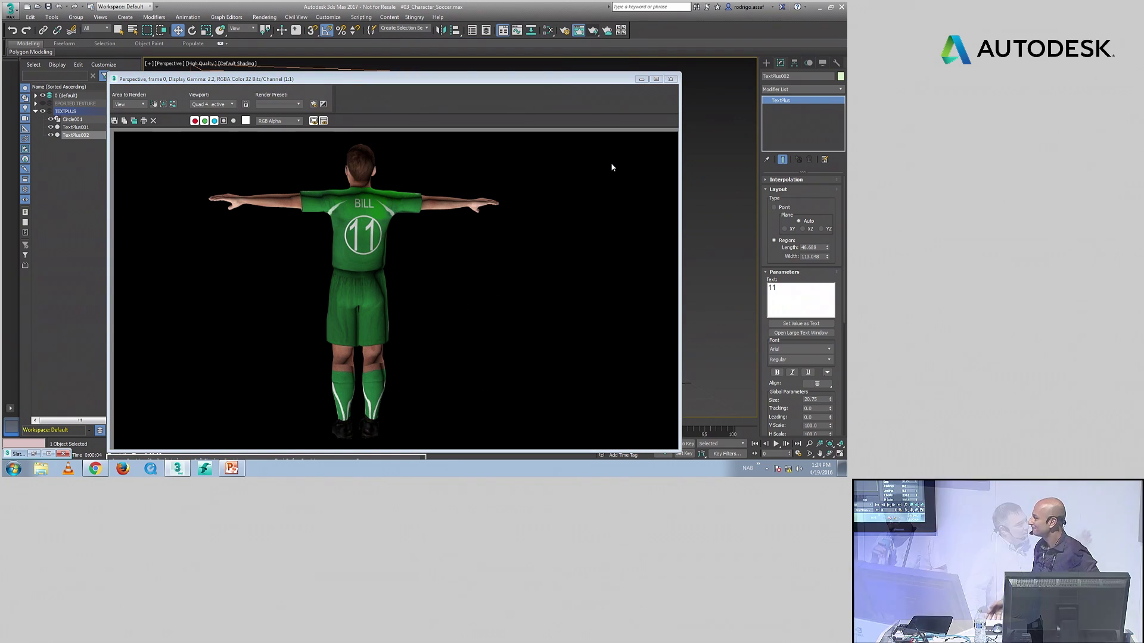
left_click(670, 79)
Step: Move the SHIRT_SWAP box along X until it clears the character and render the back view with the new shirt lettering
left_click(560, 269)
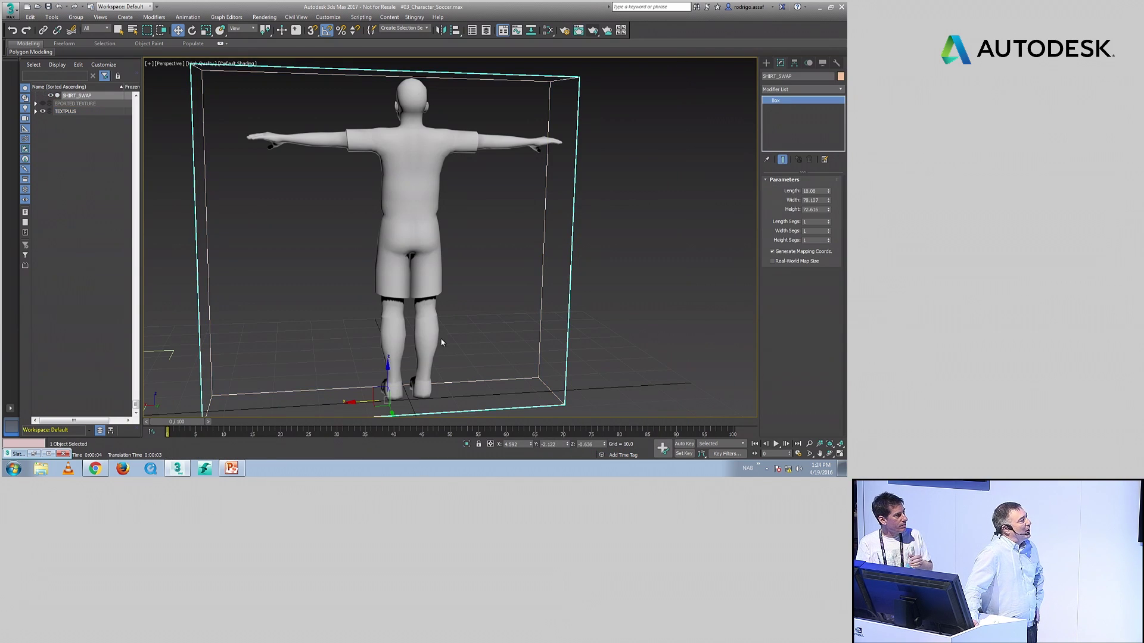
left_click_drag(360, 402, 694, 388)
left_click(593, 30)
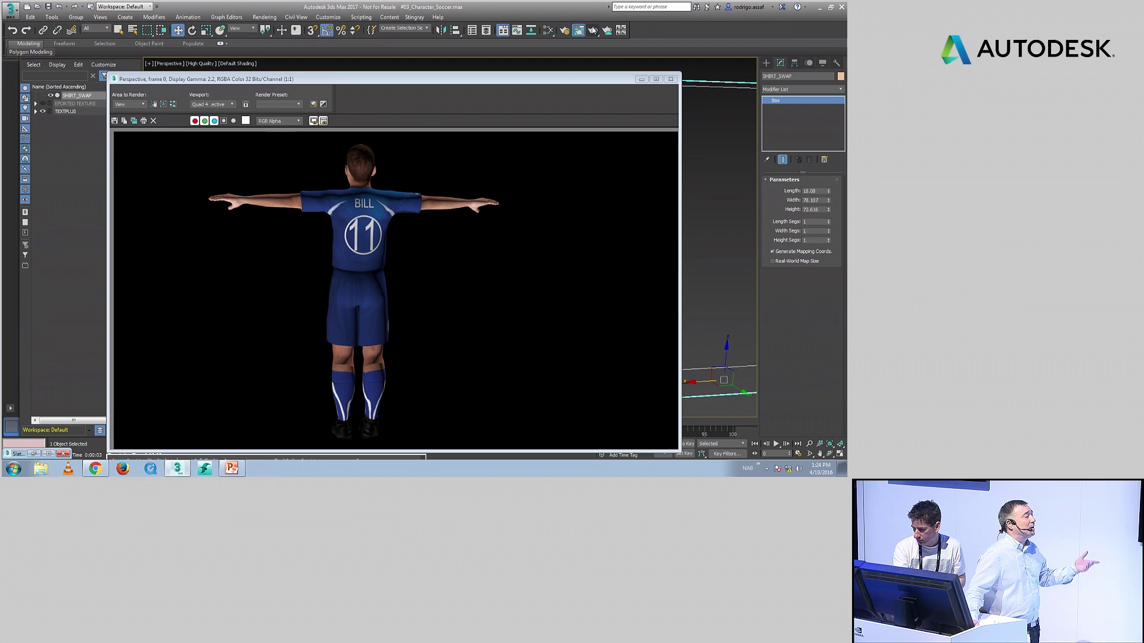
Step: Launch the NAB Stingray project, examine the players in the interactive soccer stadium, and exit it
left_click(759, 467)
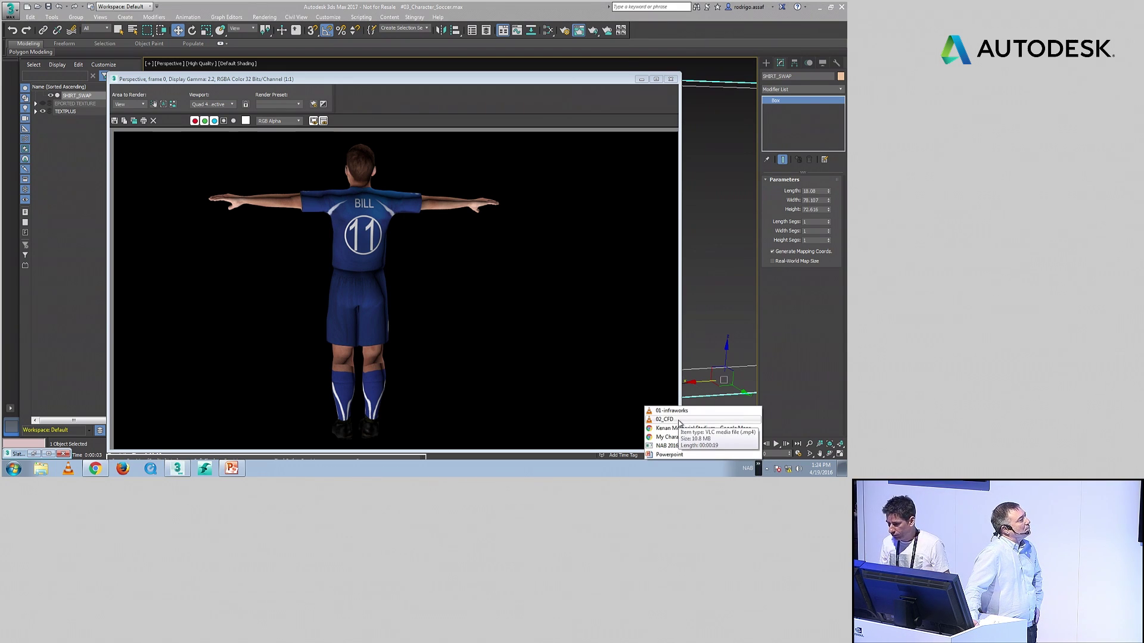
left_click(676, 447)
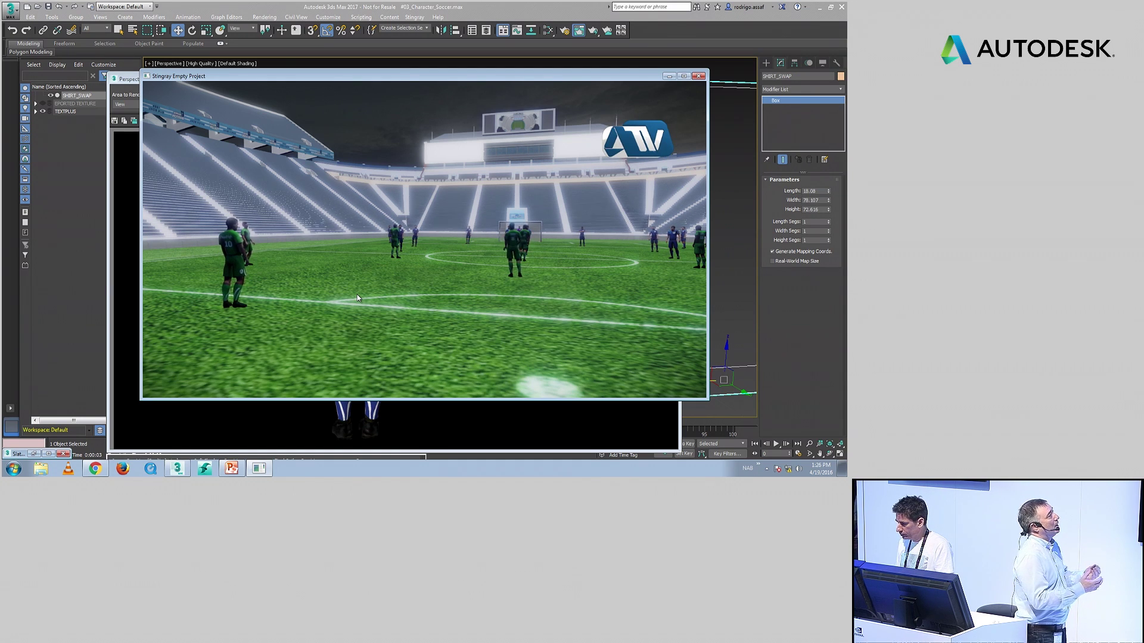
key("w")
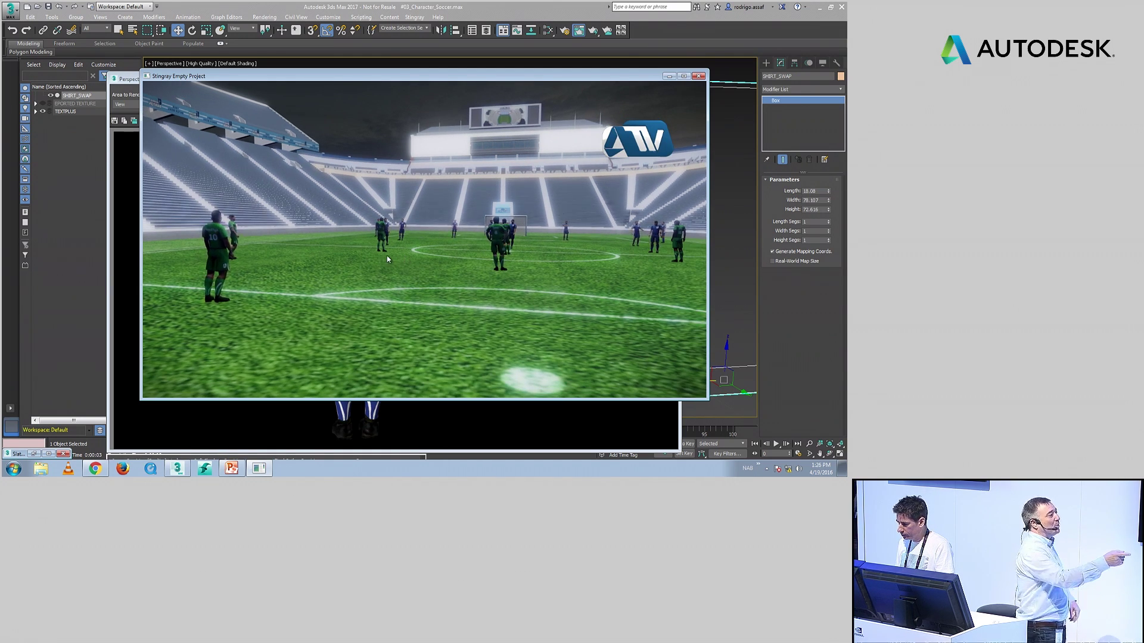
key("Escape")
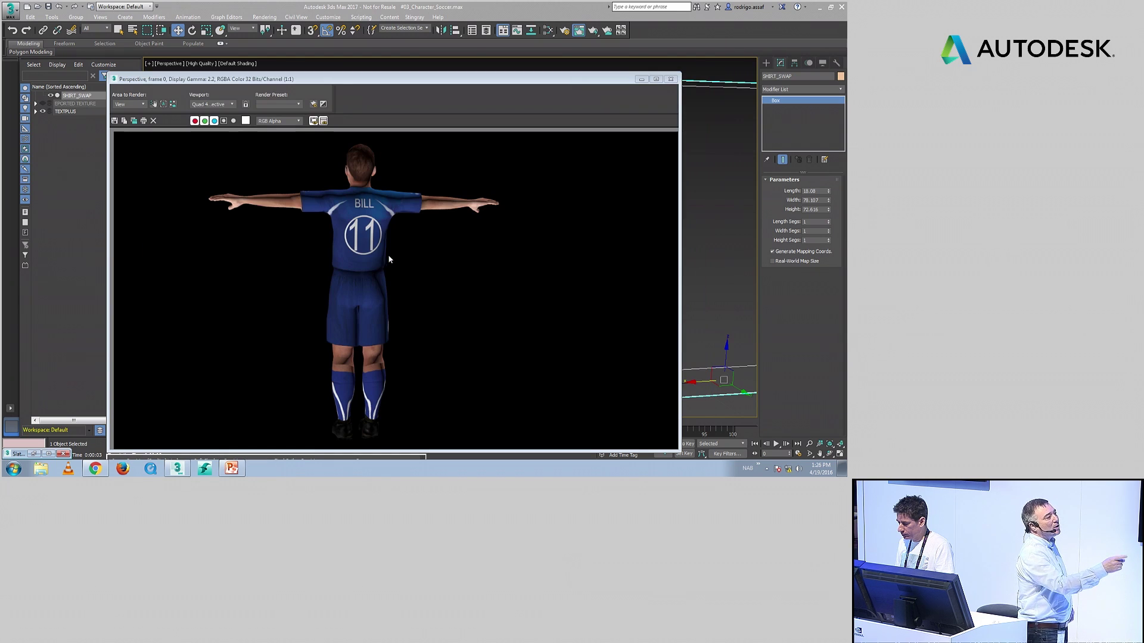
Step: Close the render and open the scene #01_NAB_Stadium, adopting the file's gamma and LUT settings and its unit scale
left_click(670, 78)
scroll(536, 209, "down", 5)
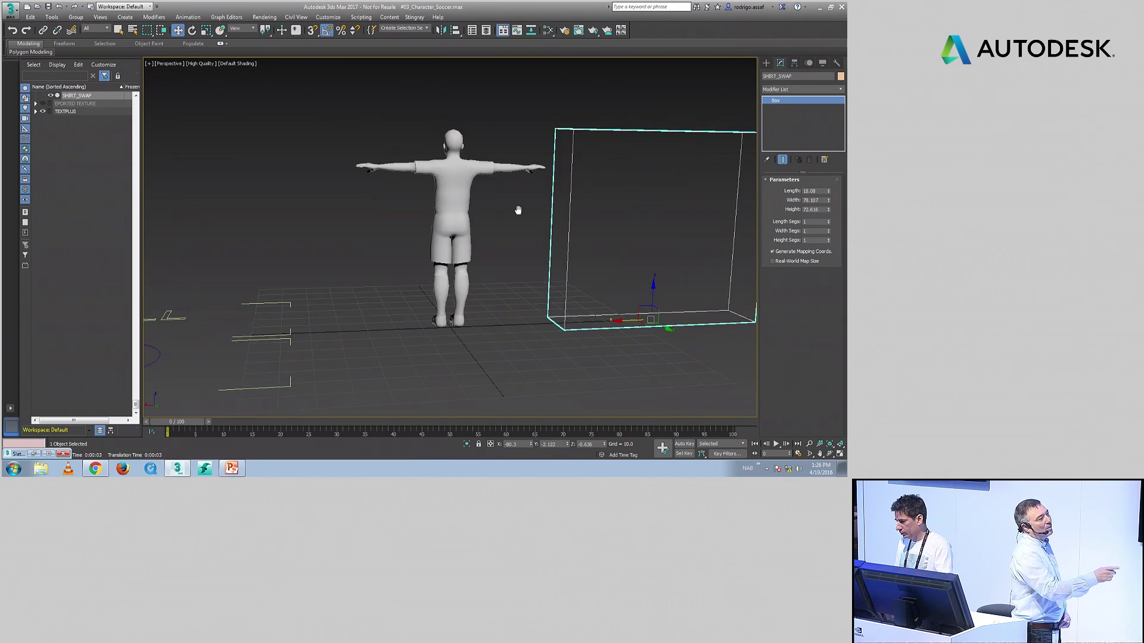
left_click(37, 6)
left_click(407, 248)
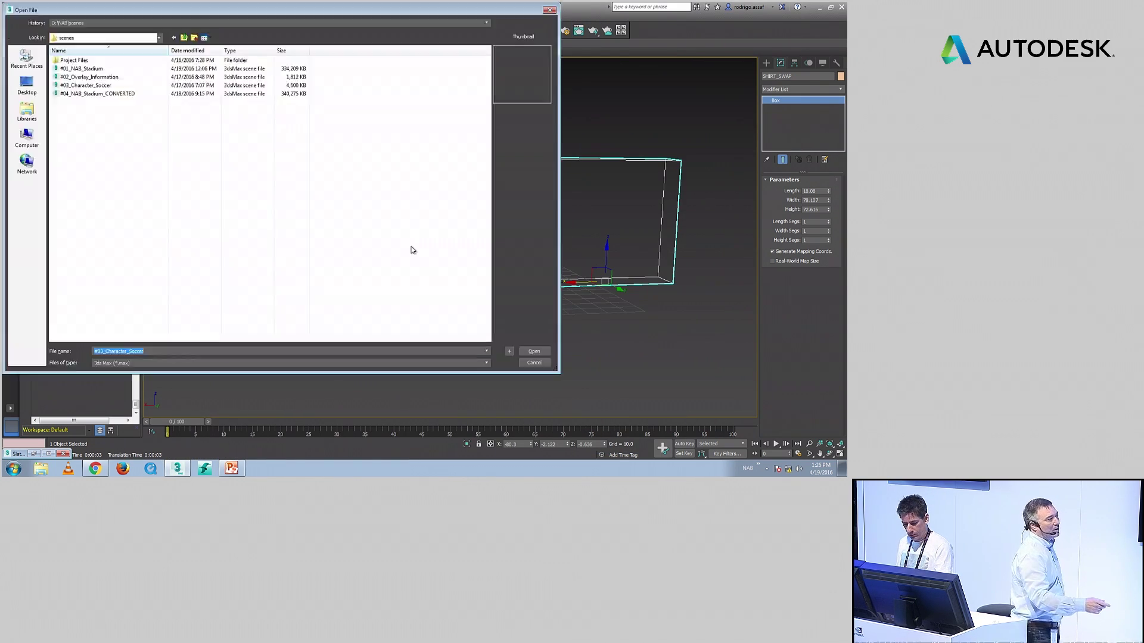
key("Return")
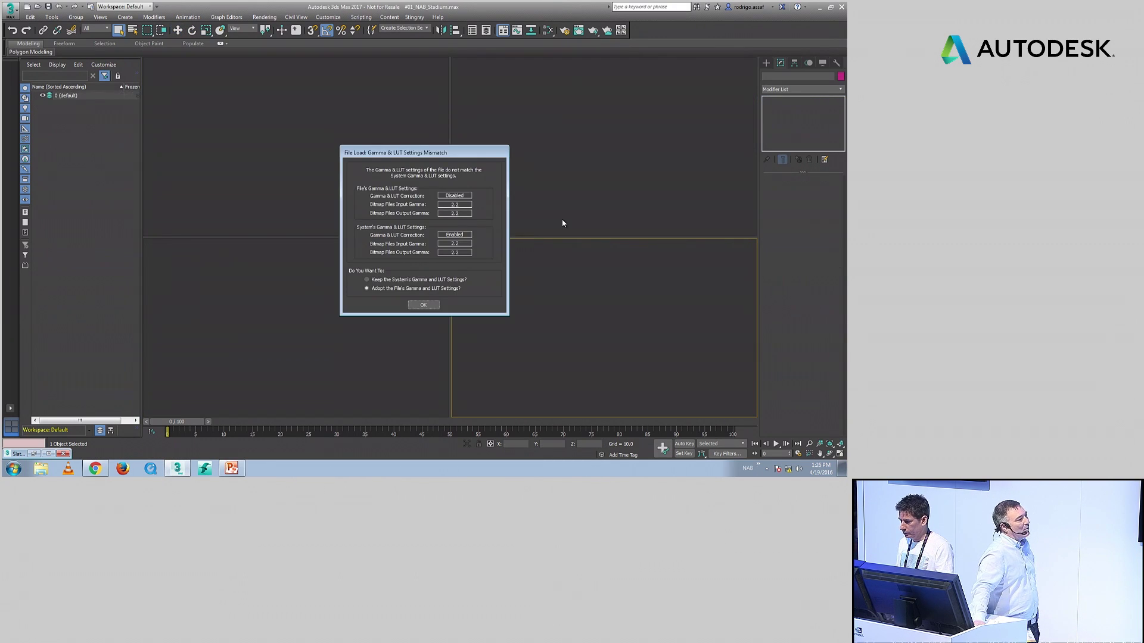
left_click(423, 304)
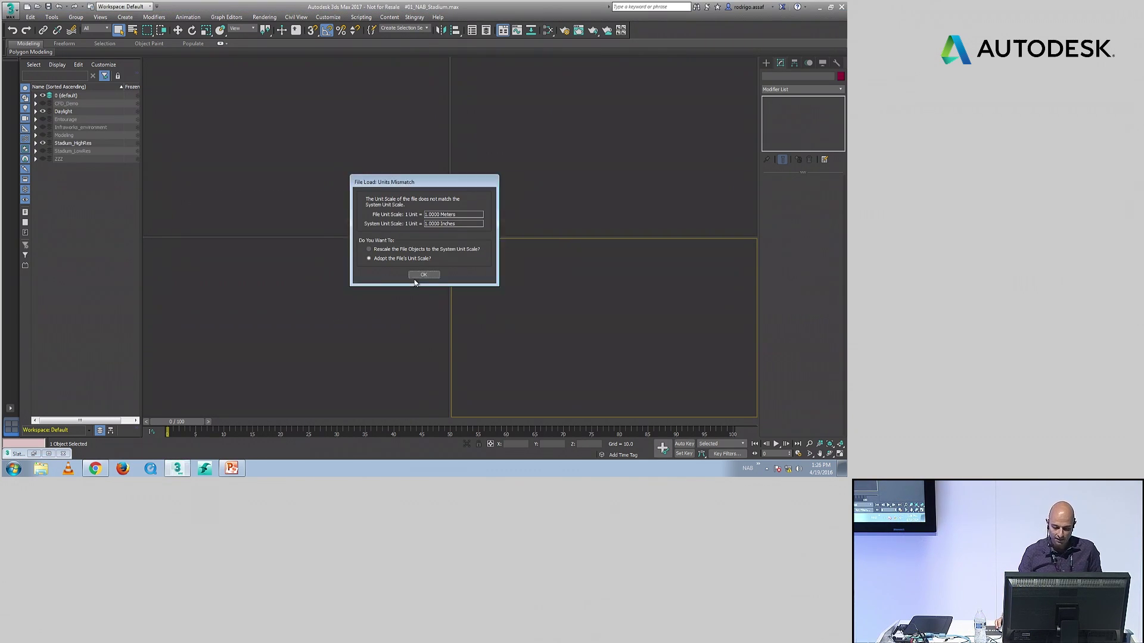
left_click(416, 277)
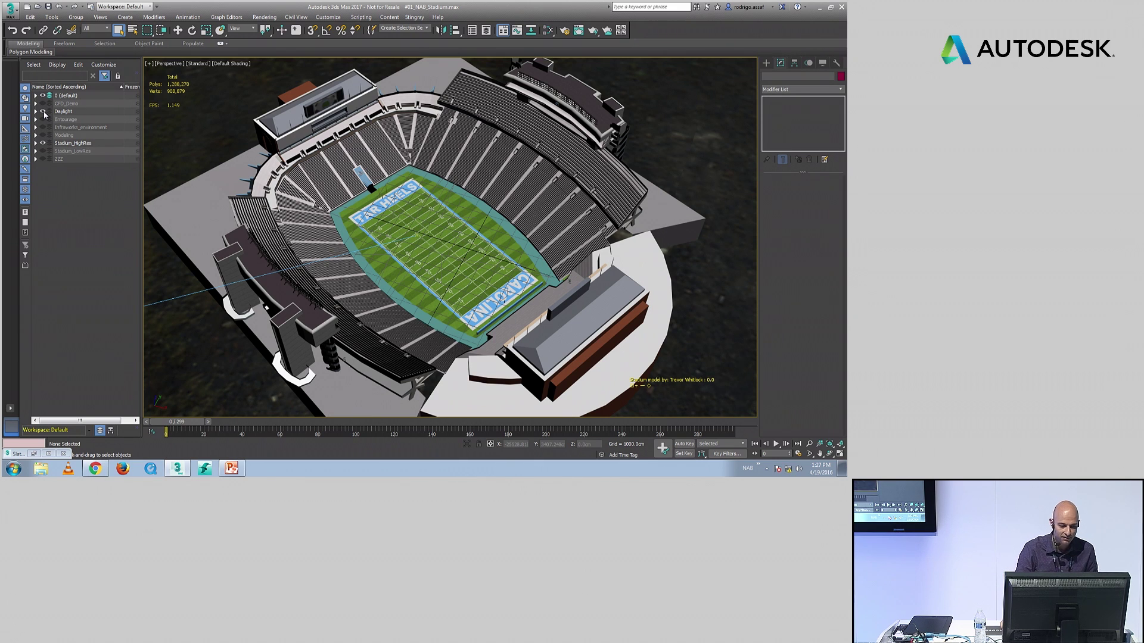
Step: In the Stadium_HighRes layer, hide football_field and football_goal and show soccer_grass and soccer_marks
left_click(36, 143)
left_click_drag(51, 183, 51, 179)
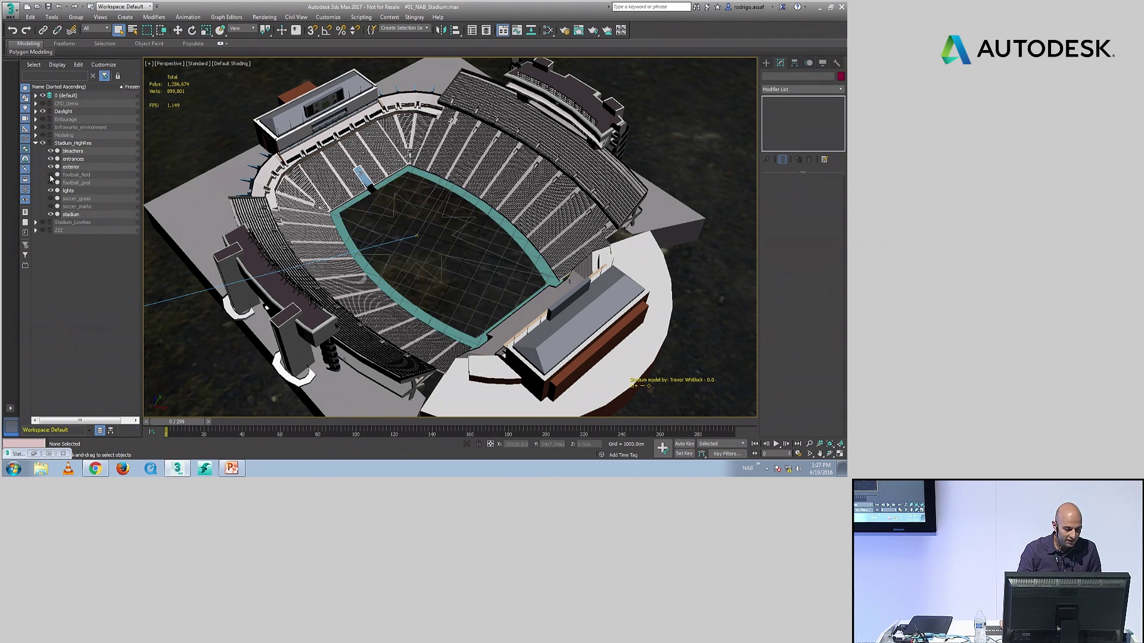
left_click(51, 199)
left_click(51, 206)
middle_click_drag(417, 238, 438, 226, "alt")
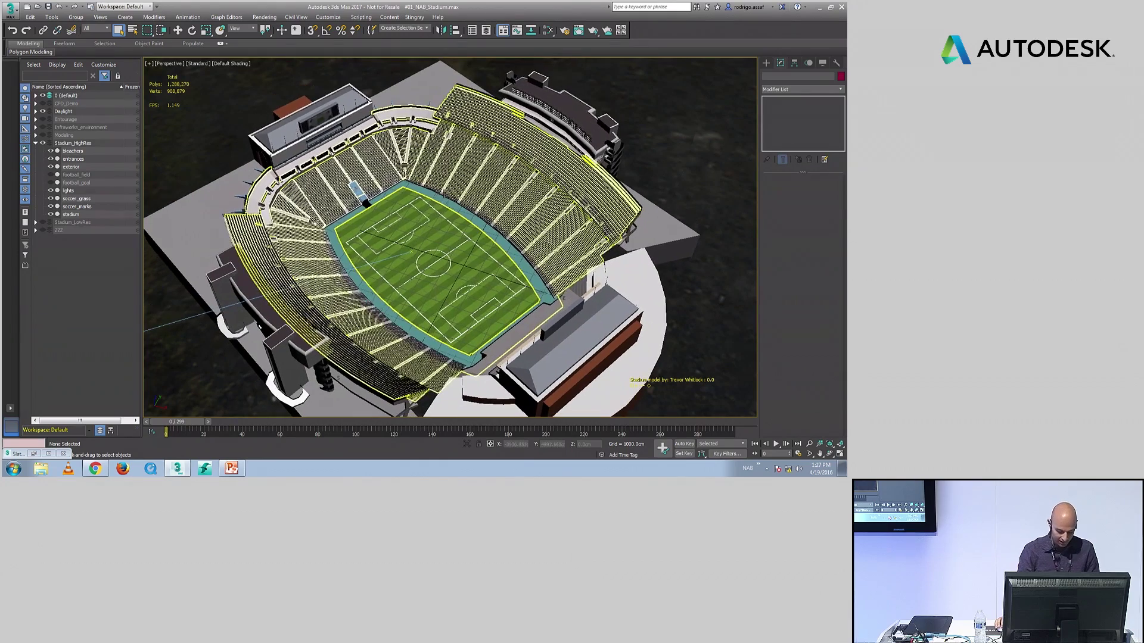
Step: Open the 3ds Max Asset Library and browse the Cone, Trophy and Game Scenario folders under #assetlibrary
left_click(414, 16)
left_click(394, 29)
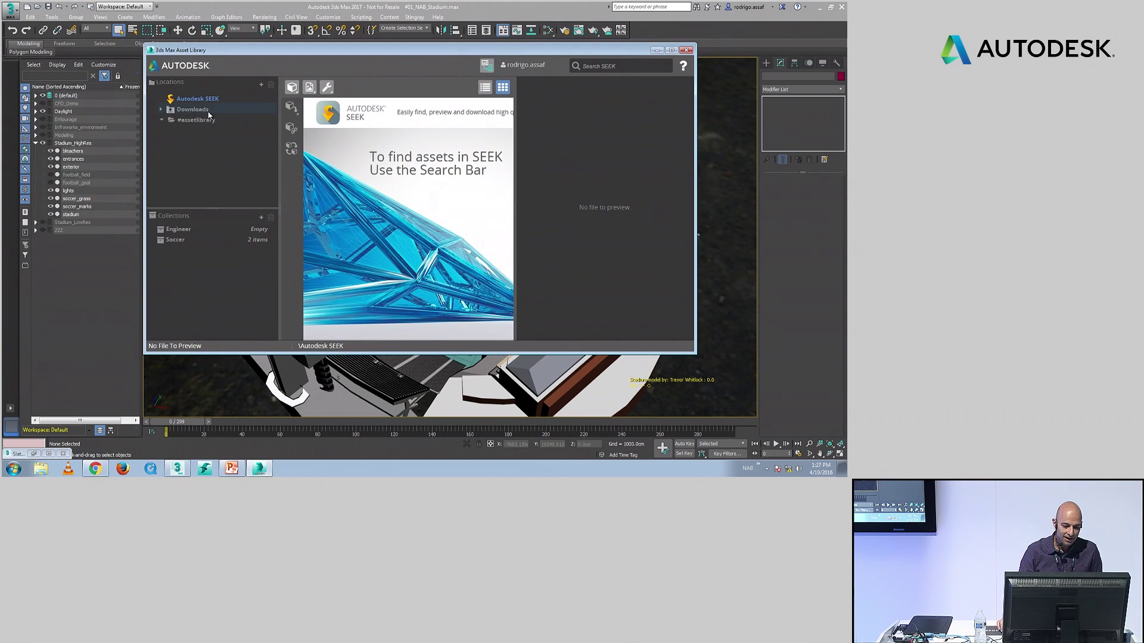
left_click(197, 120)
left_click(203, 130)
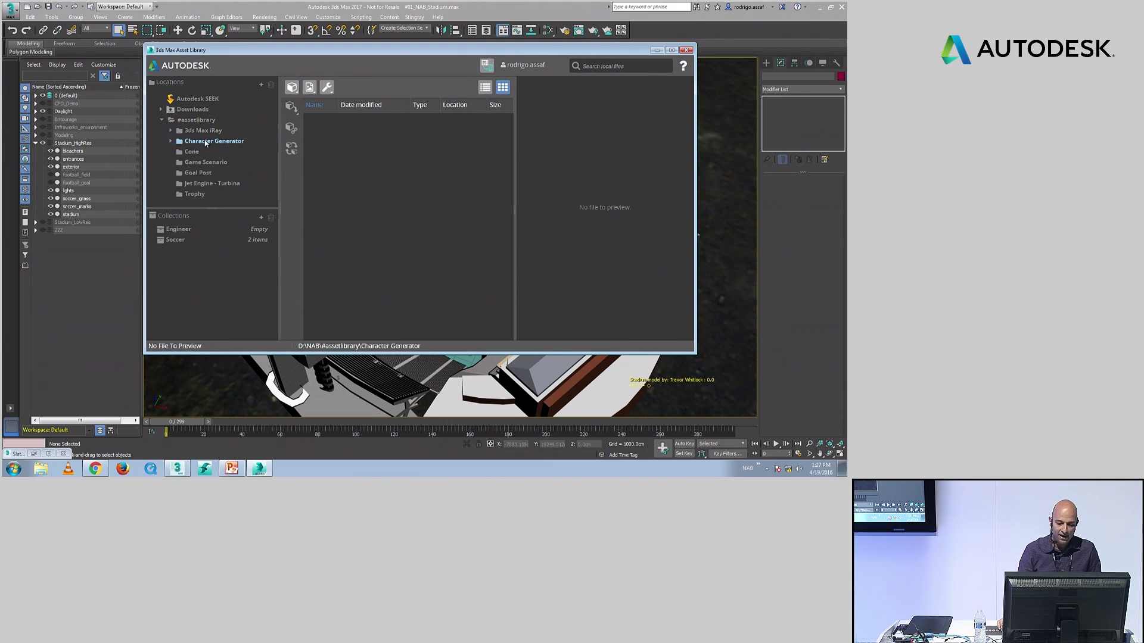
left_click(205, 162)
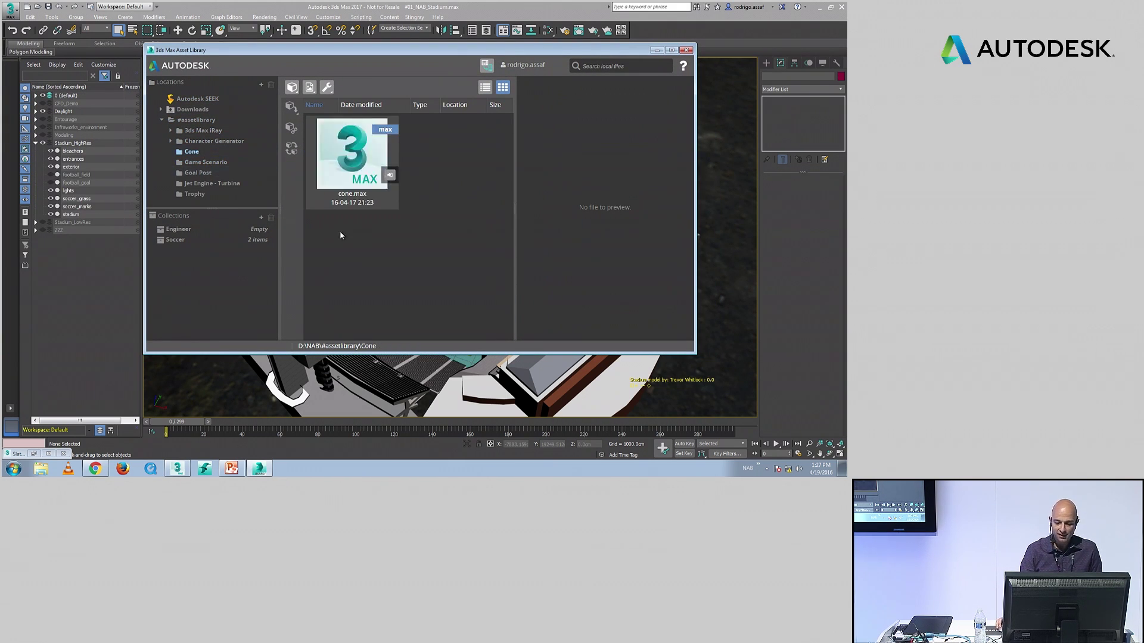
left_click(208, 173)
left_click(203, 193)
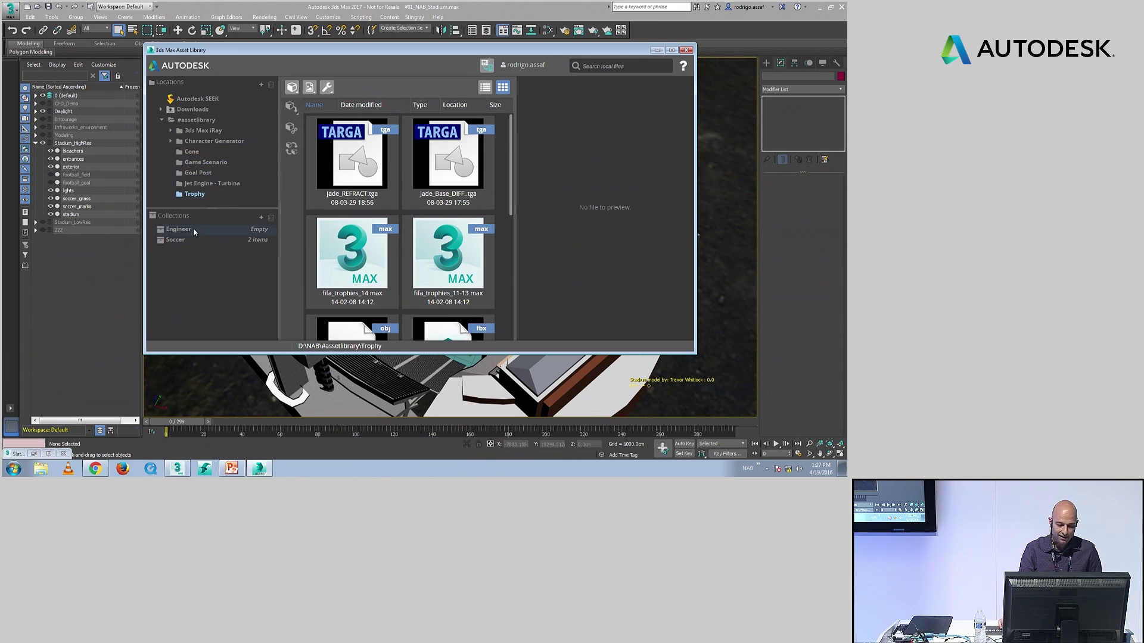
left_click(199, 153)
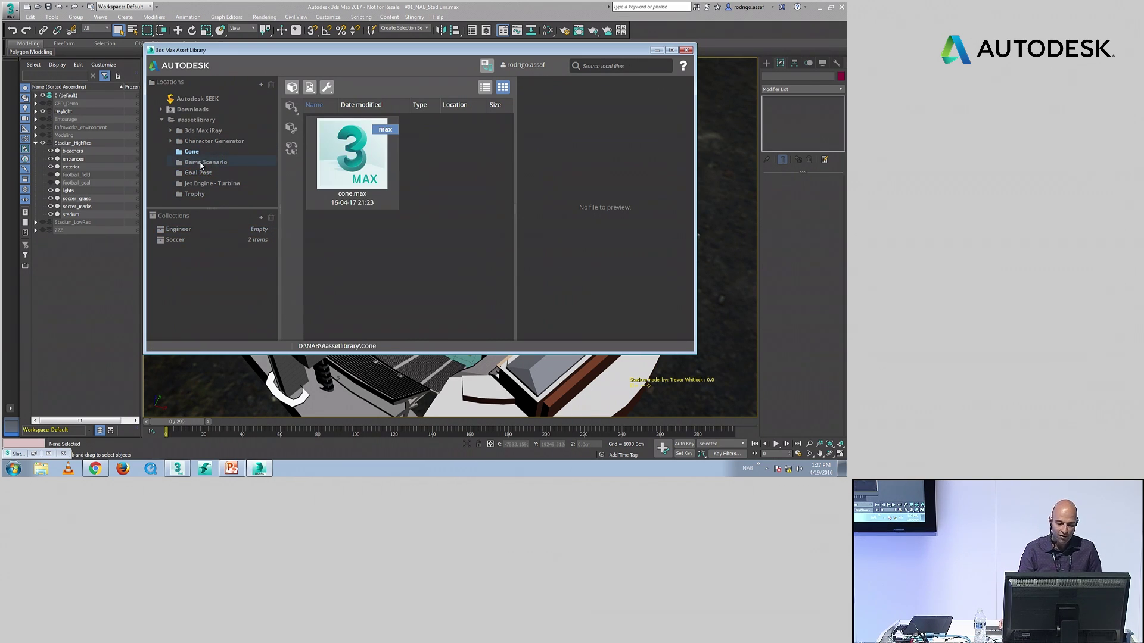
left_click(202, 163)
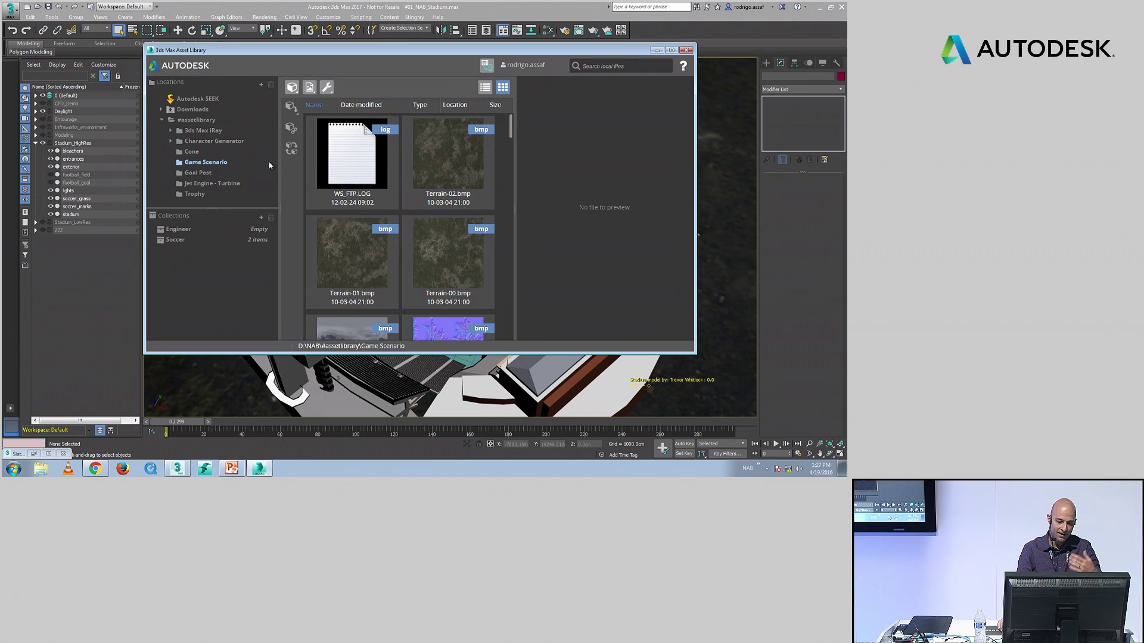
Step: Add Turbina.max from the Jet Engine - Turbina folder to the Engineer collection and show that collection
left_click(202, 184)
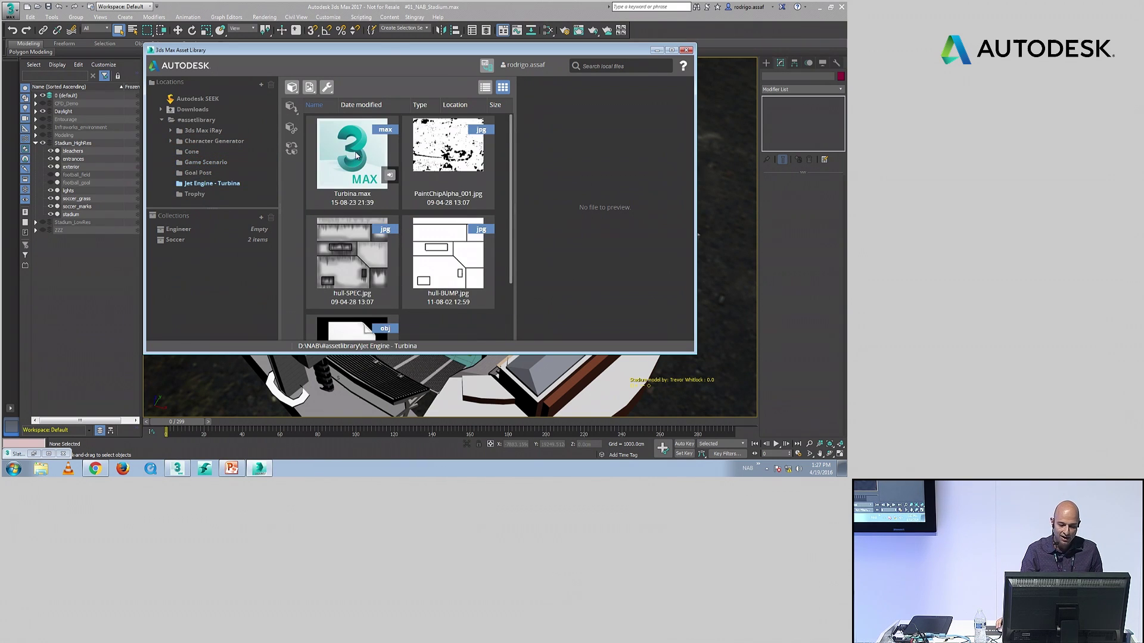
left_click(356, 156)
left_click_drag(189, 232, 187, 233)
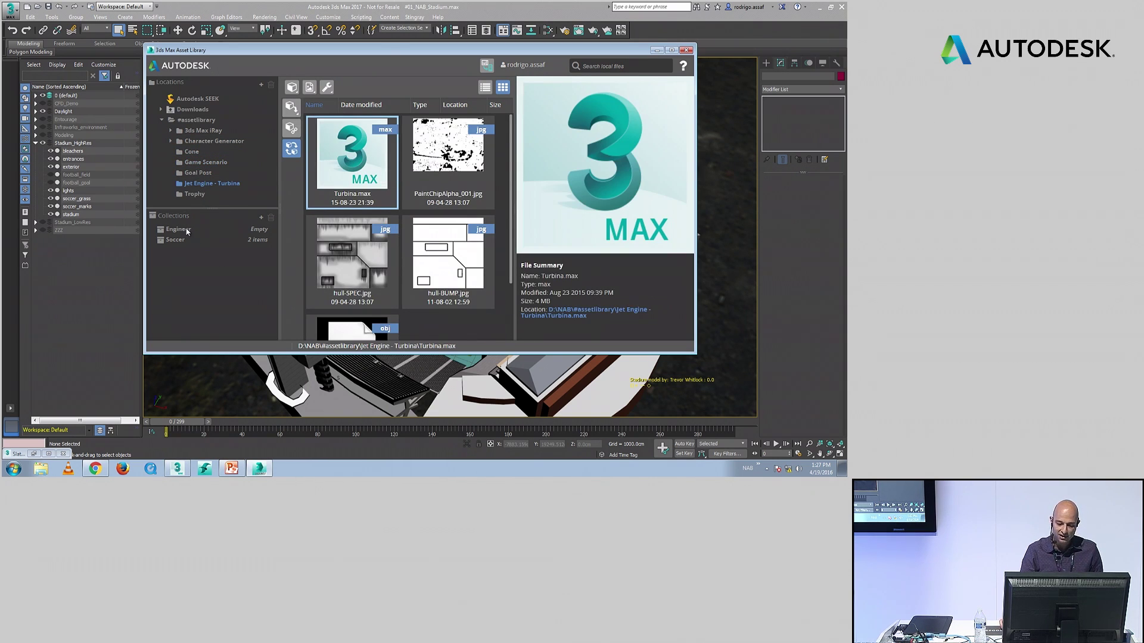
left_click(184, 233)
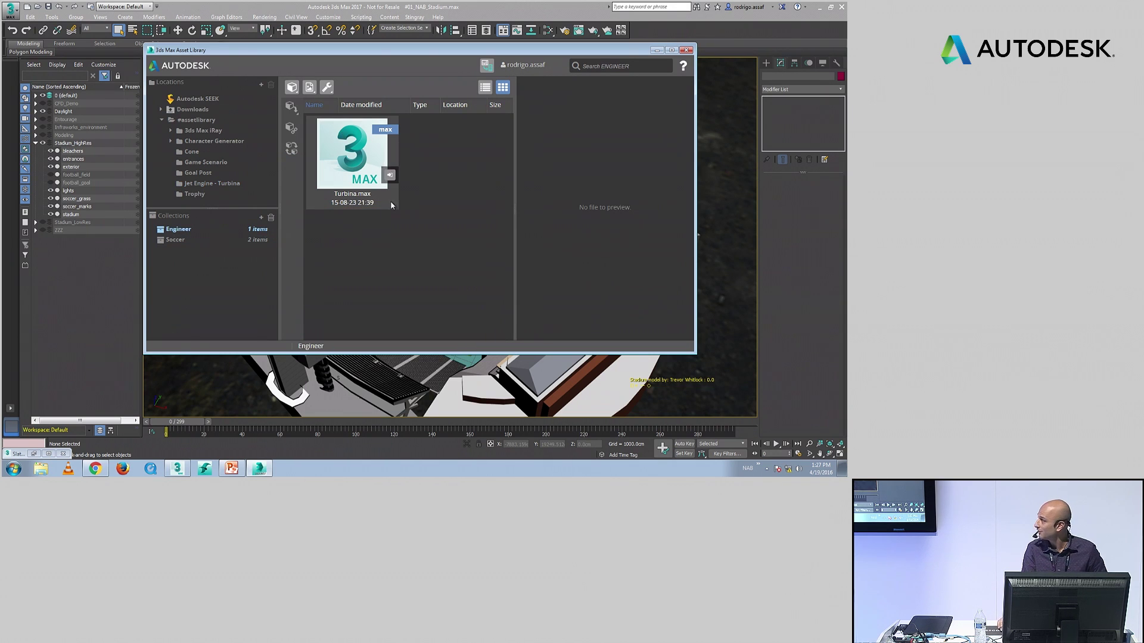
Step: Show the Soccer collection, select goal_post.max, and shift the library window aside to uncover the soccer field
left_click(190, 239)
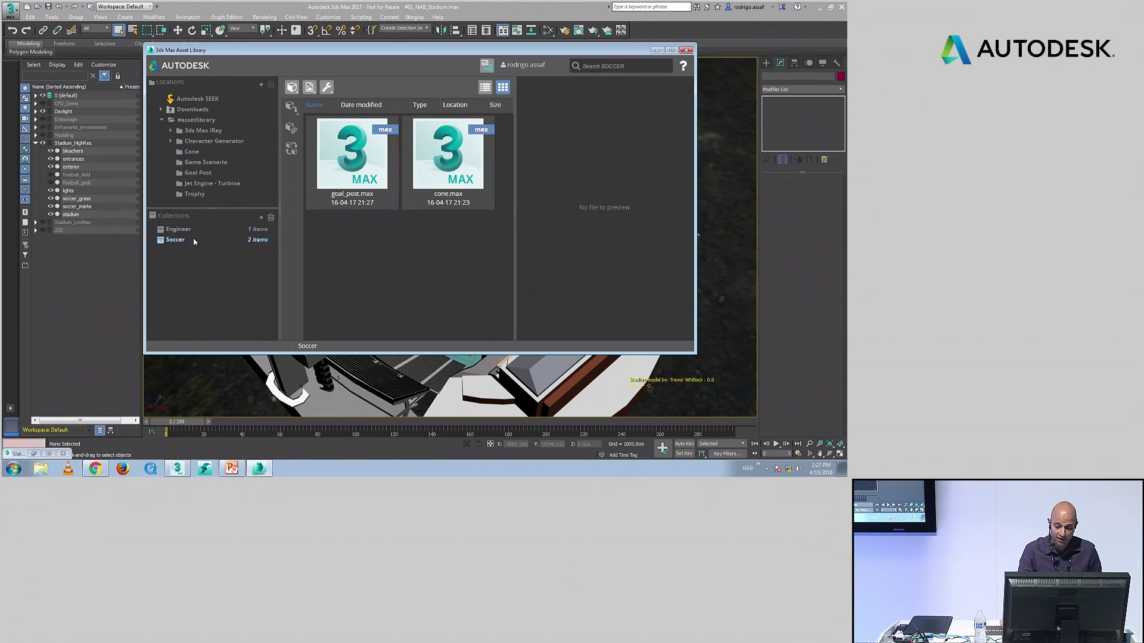
left_click(392, 162)
left_click_drag(473, 51, 195, 48)
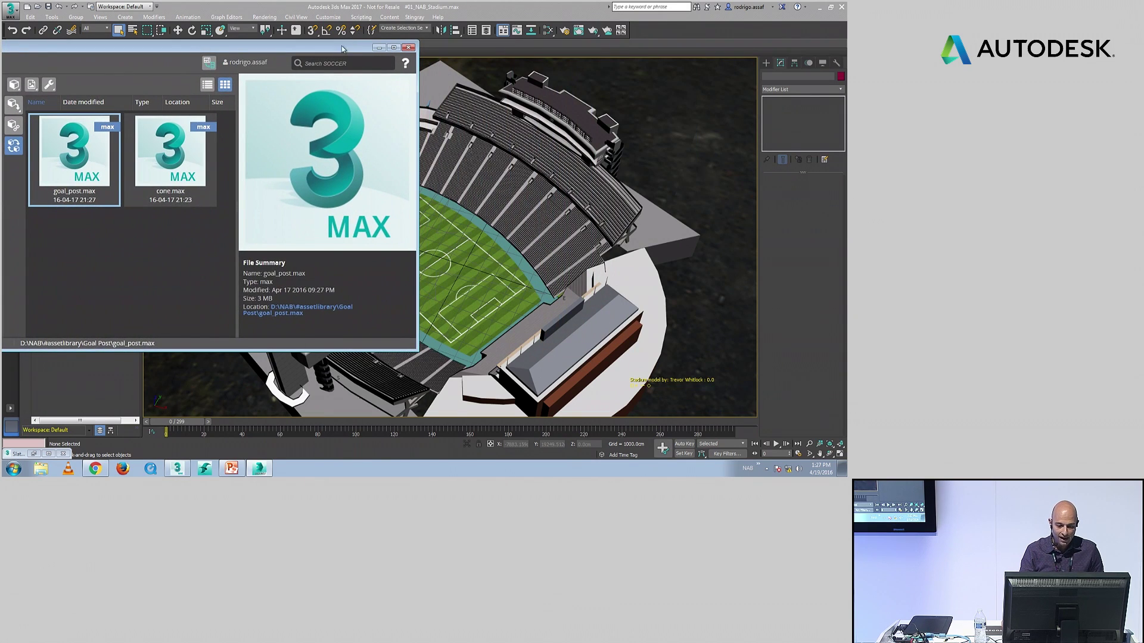
left_click_drag(345, 49, 239, 54)
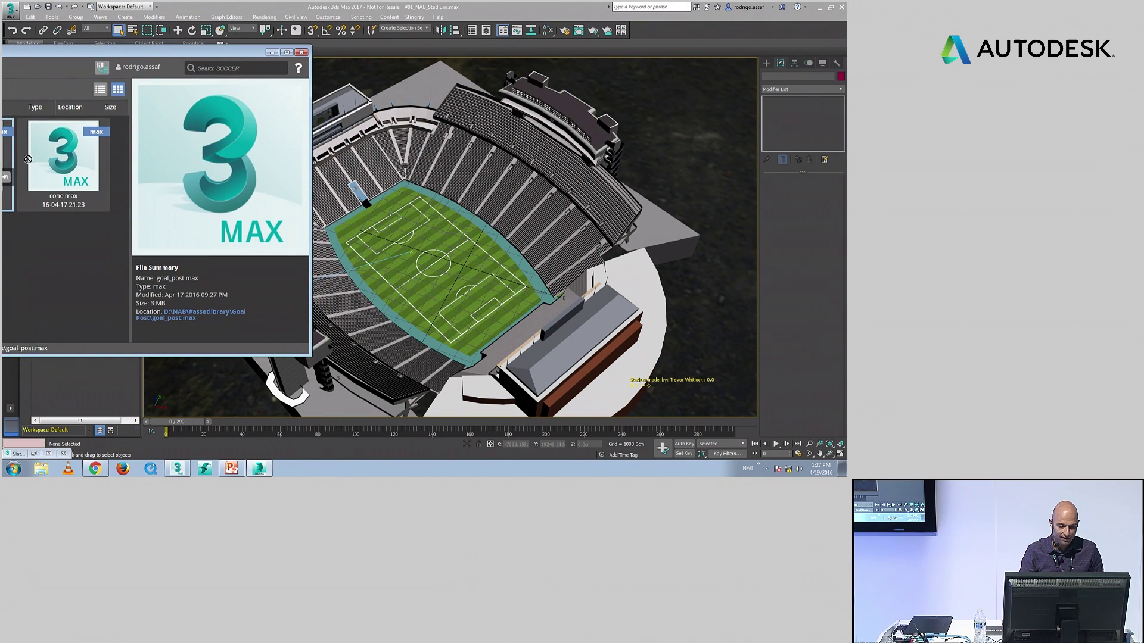
Step: Try to bring goal_post.max from the asset library into the stadium scene
left_click_drag(172, 177, 475, 287)
scroll(497, 206, "down", 5)
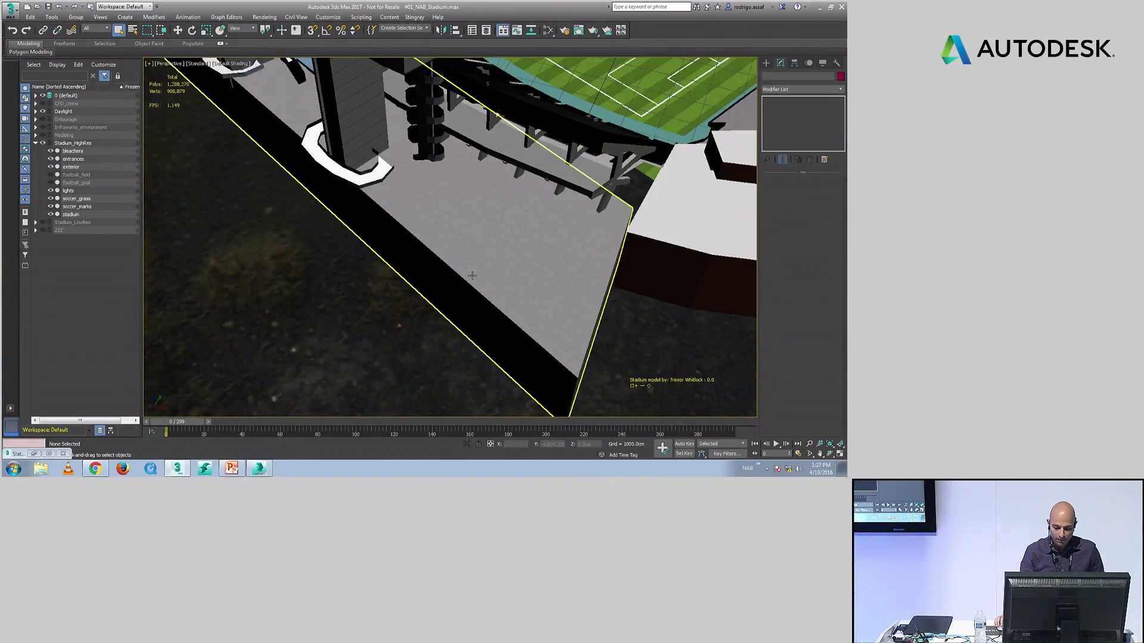
middle_click_drag(497, 206, 417, 309, "alt")
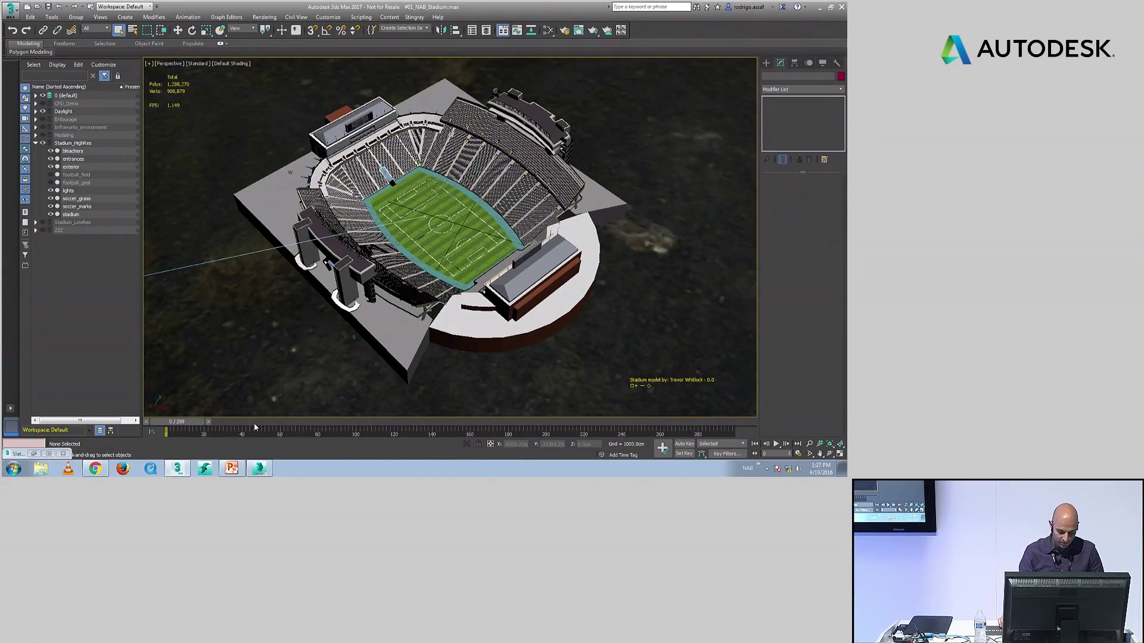
Step: Bring goal_post.max from the library's Soccer collection into the scene and place it on the soccer field
left_click(259, 468)
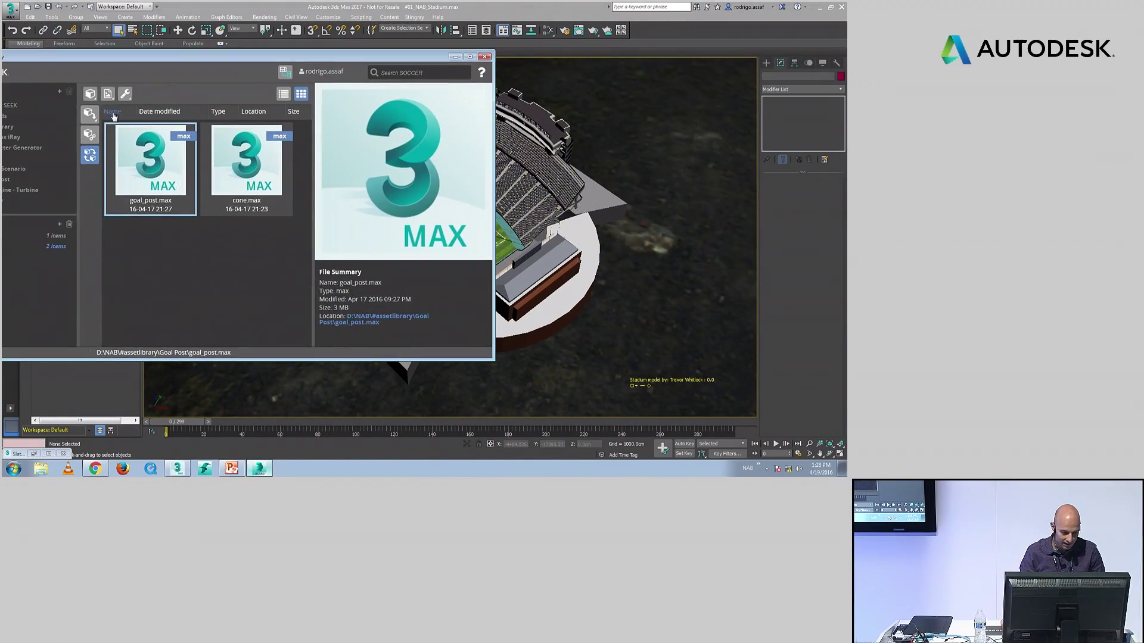
left_click_drag(149, 143, 502, 242)
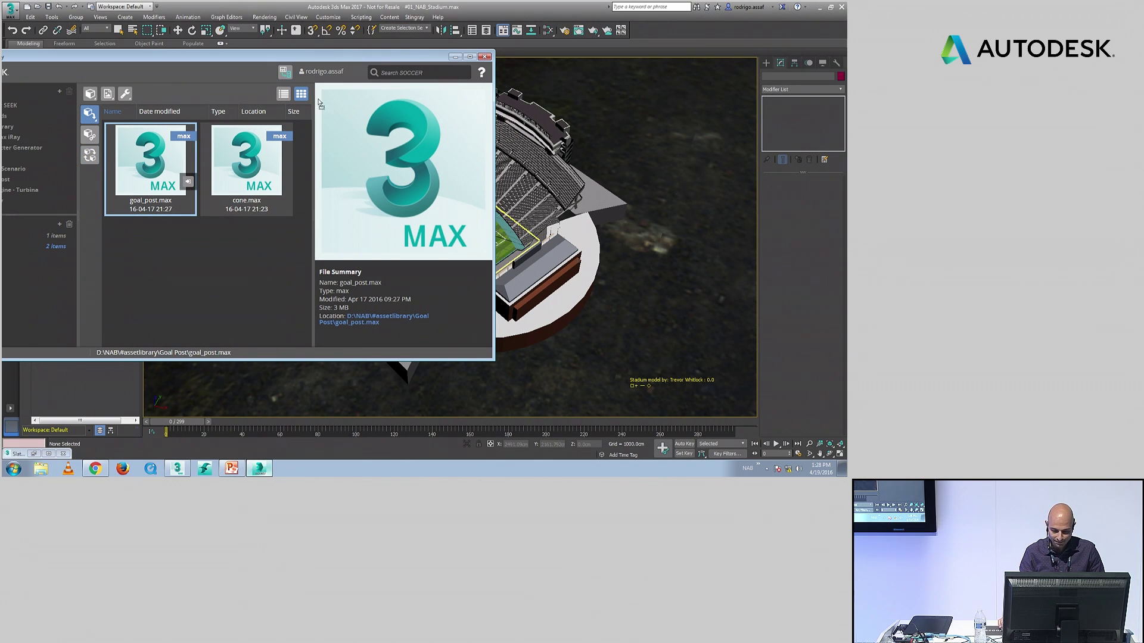
left_click_drag(494, 175, 529, 234)
left_click(459, 238)
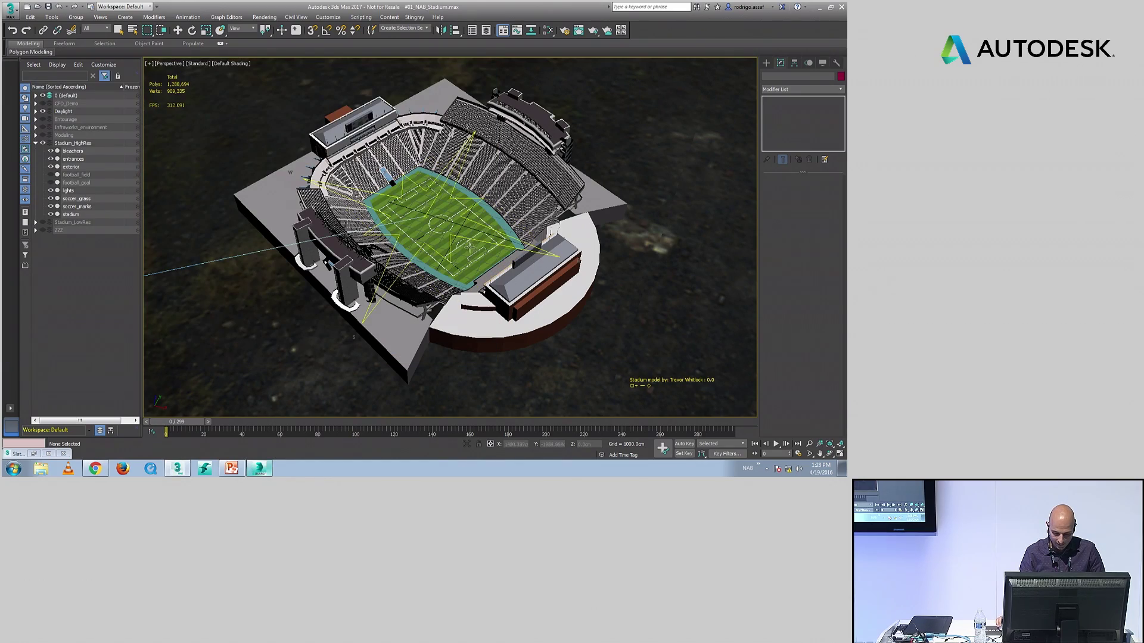
Step: Move the inserted goal post across the grass onto the goal line, centered behind the small goal area
scroll(470, 247, "up", 5)
scroll(475, 251, "up", 3)
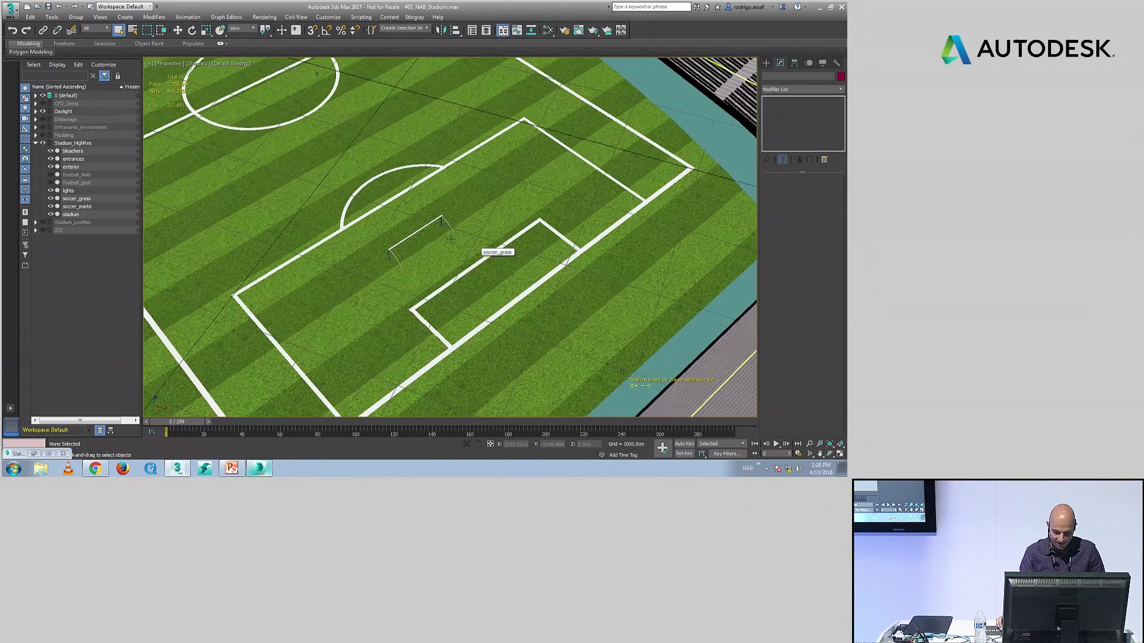
left_click(420, 242)
key("w")
left_click_drag(444, 258, 542, 288)
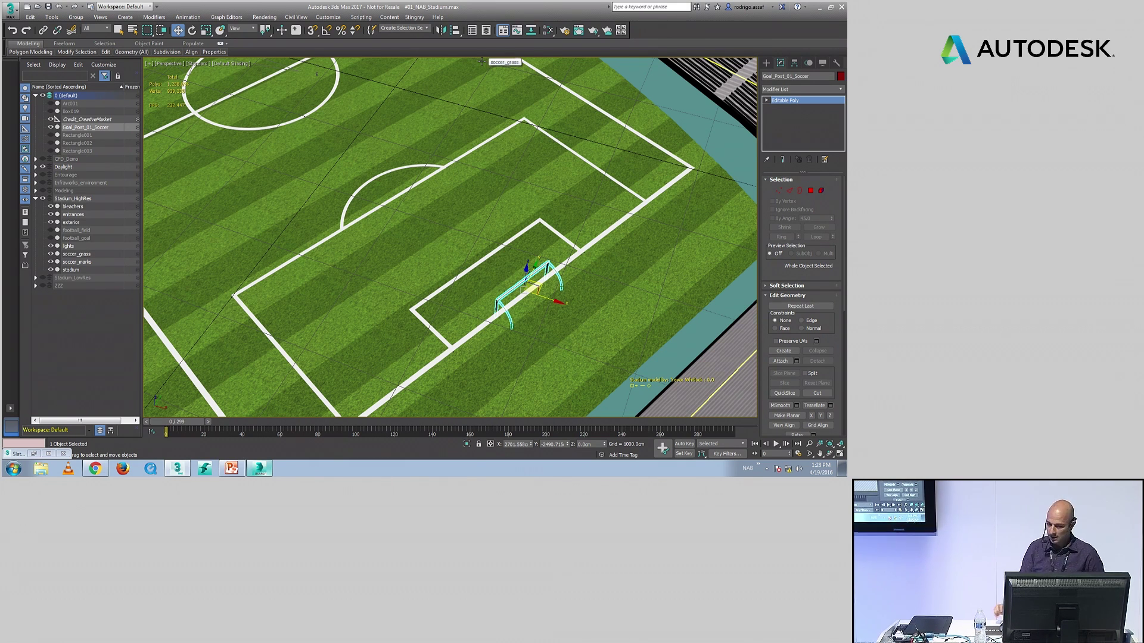
Step: Search all Creative Market content for "soccer" and examine the Fifa Cup Trophy's product page
left_click(412, 16)
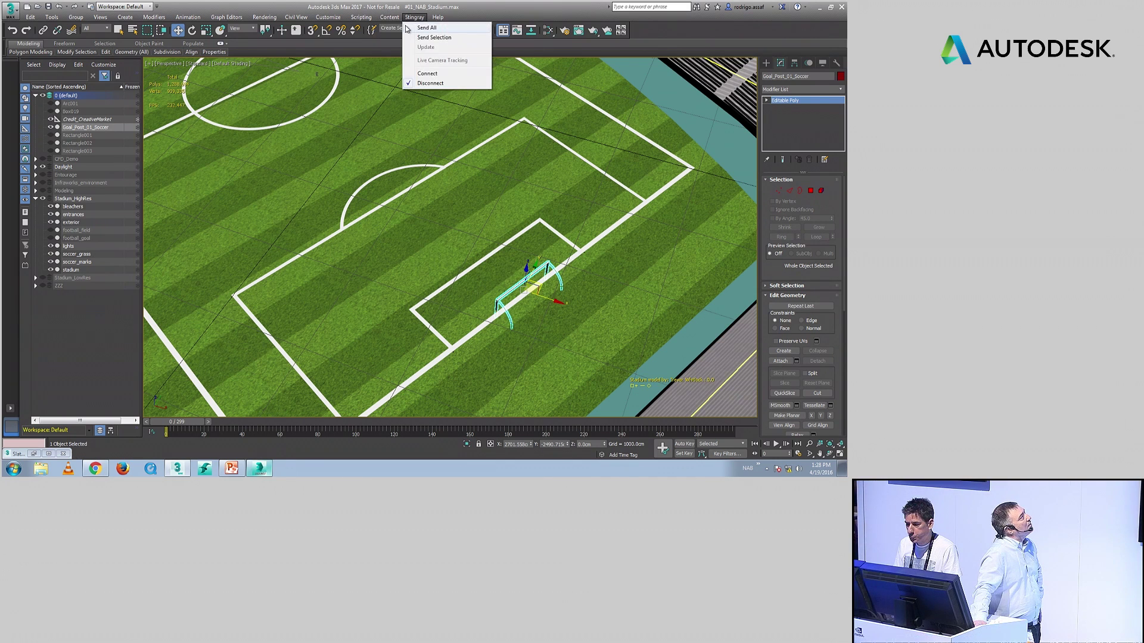
key("Escape")
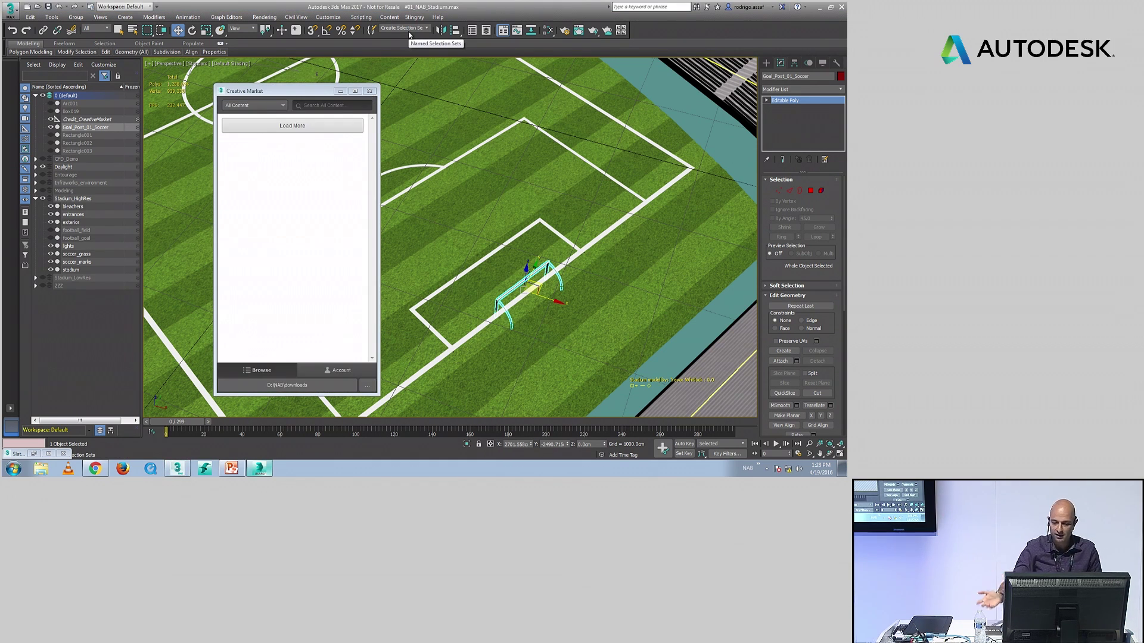
left_click(315, 107)
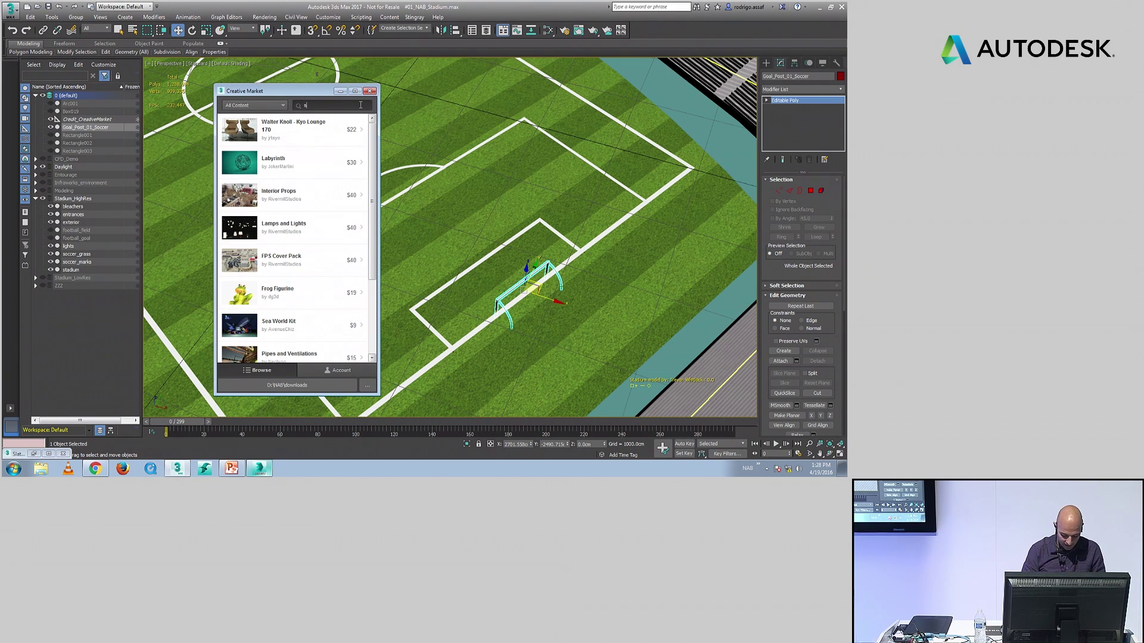
type("soc")
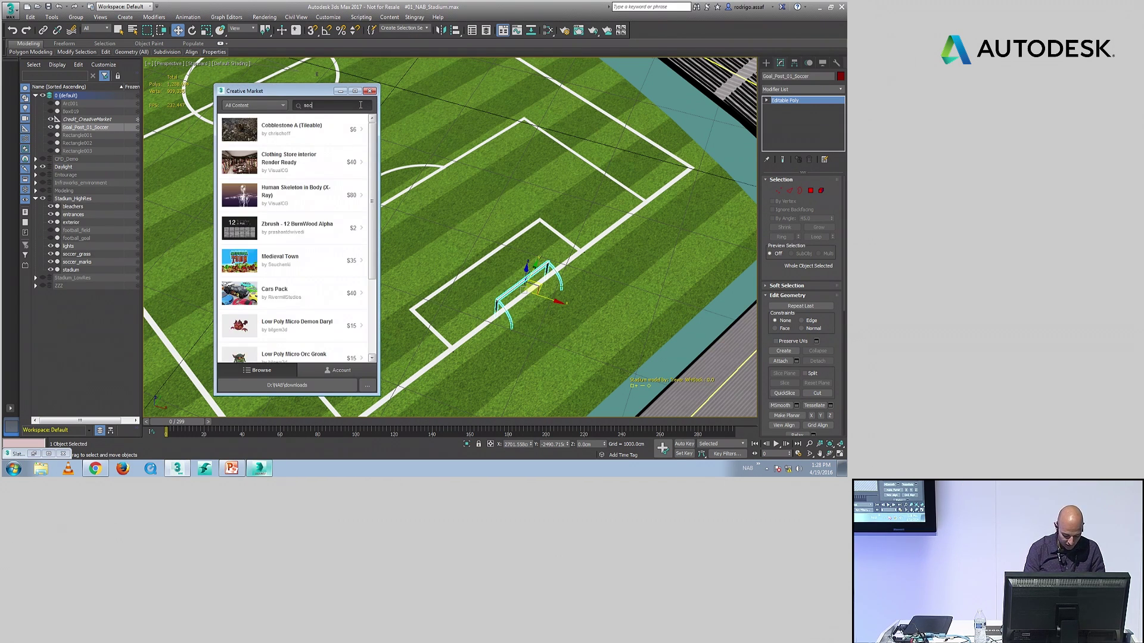
type("cer")
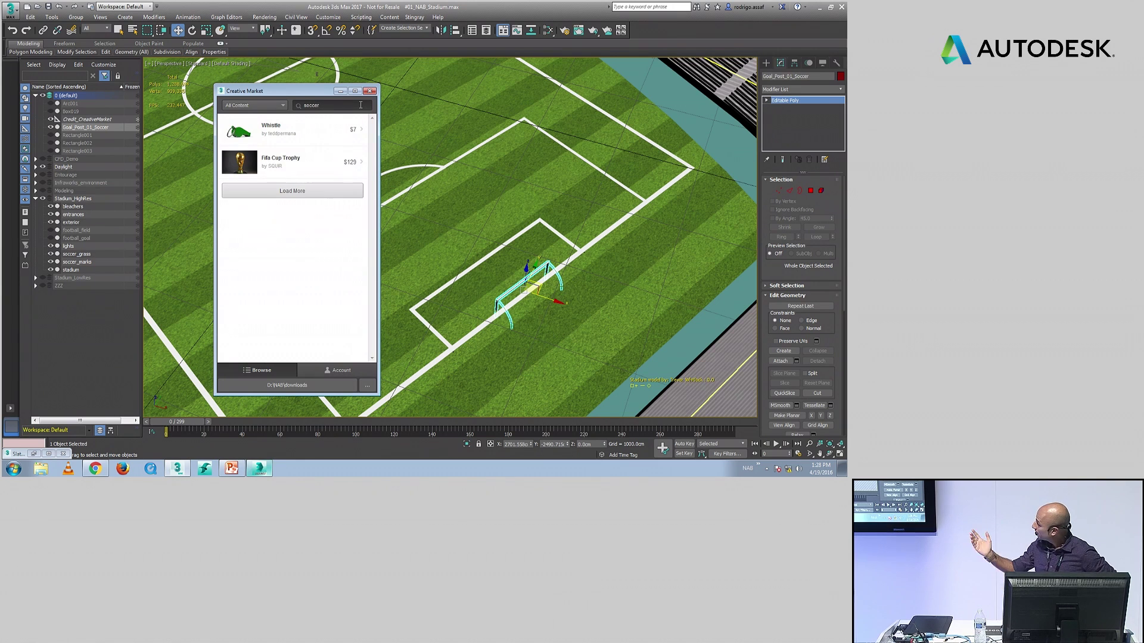
left_click(334, 169)
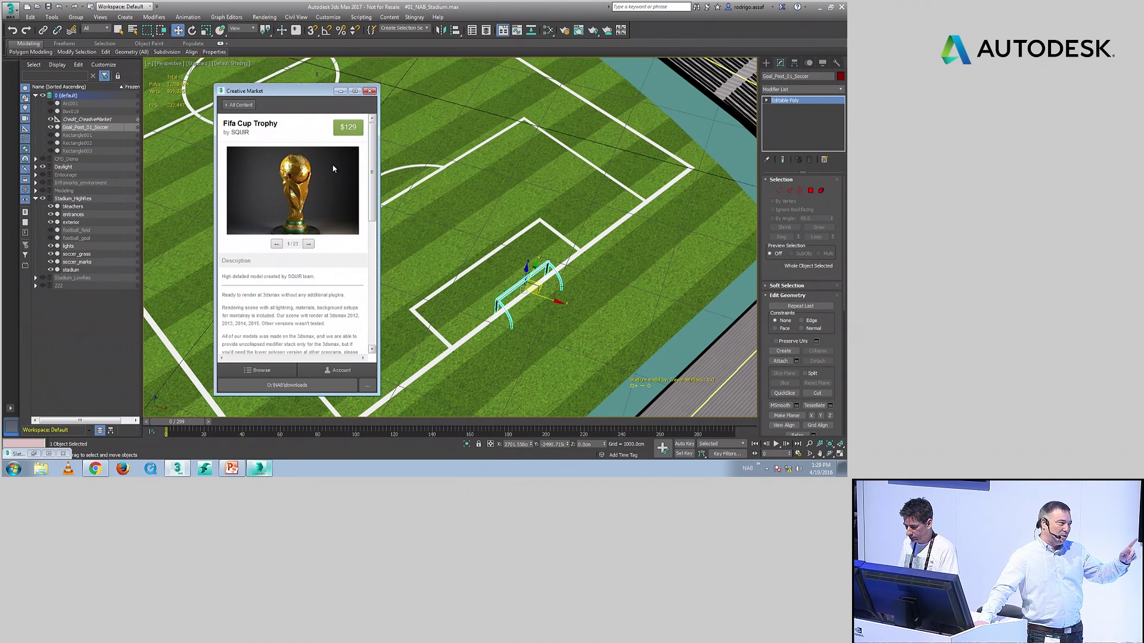
Step: Switch to the NABFY17 presentation in PowerPoint and start the slide show at the "FINISH | 3ds Max 2017" slide
left_click(244, 471)
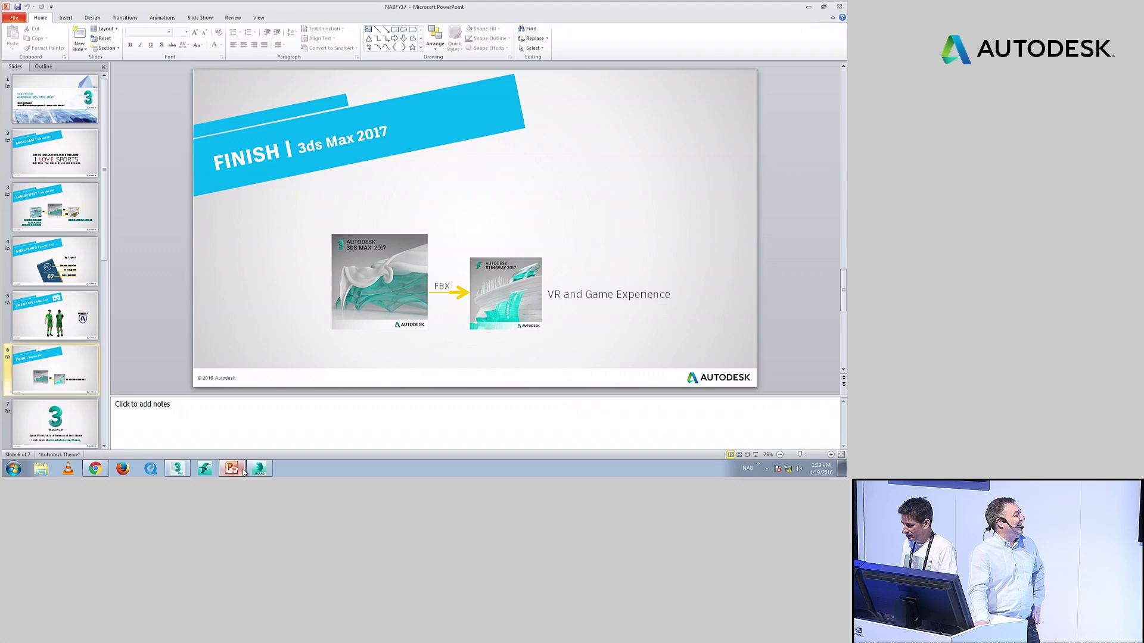
left_click(755, 455)
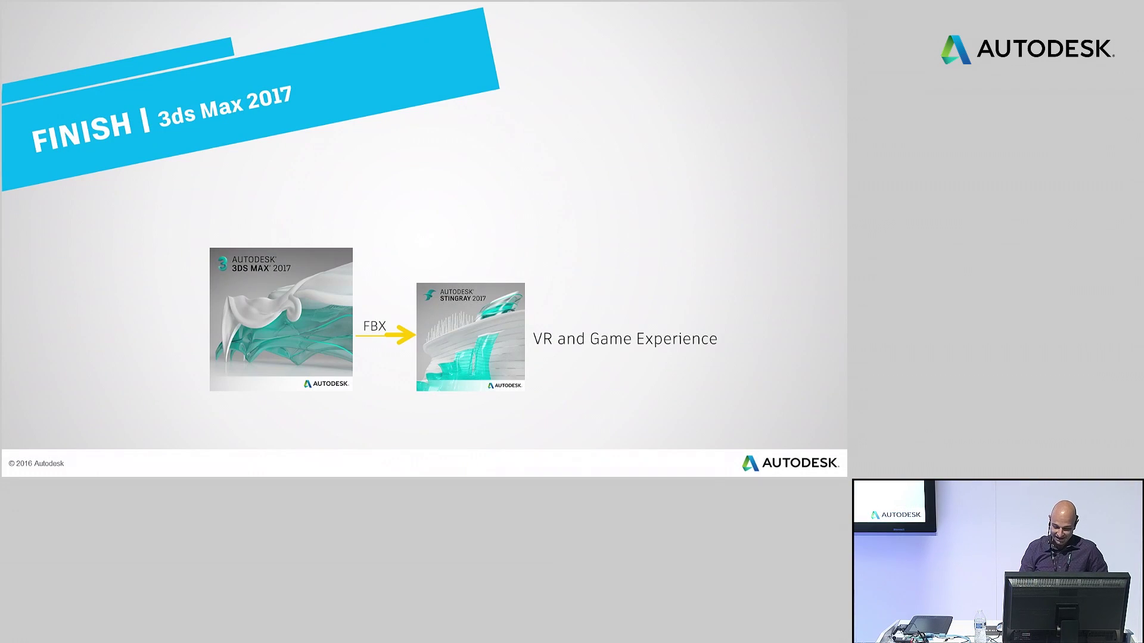